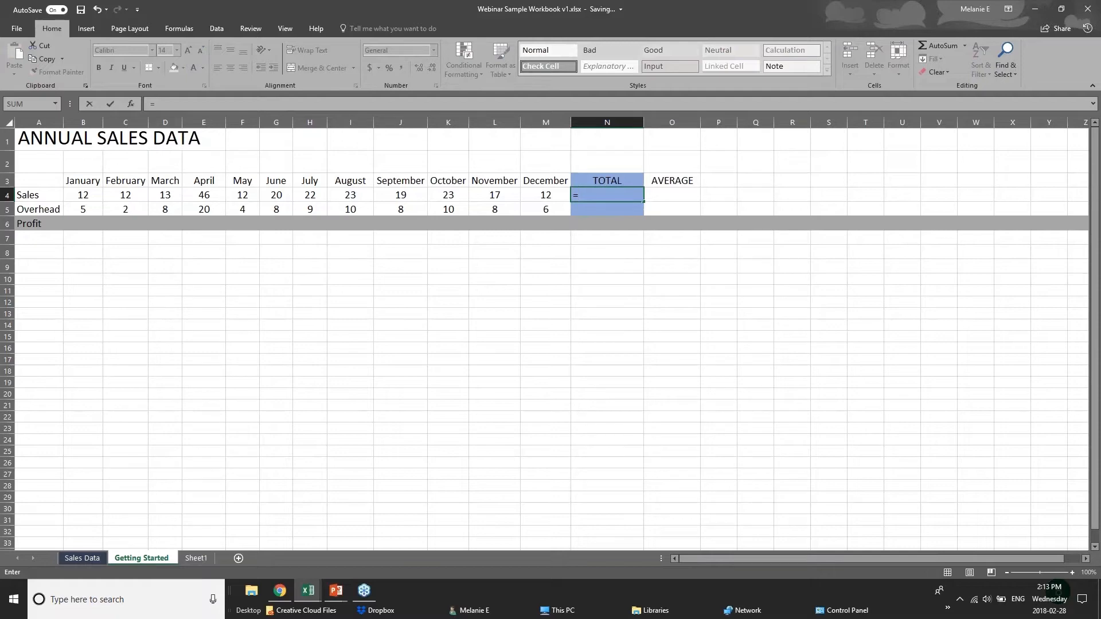
text(sum)
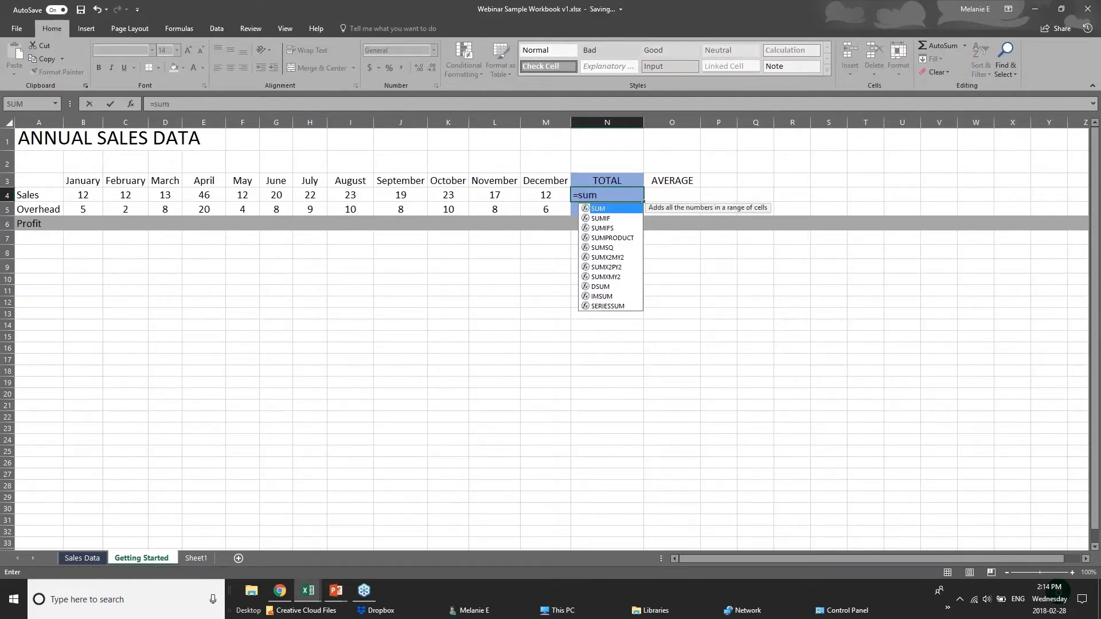
key(BackSpace)
key(BackSpace)
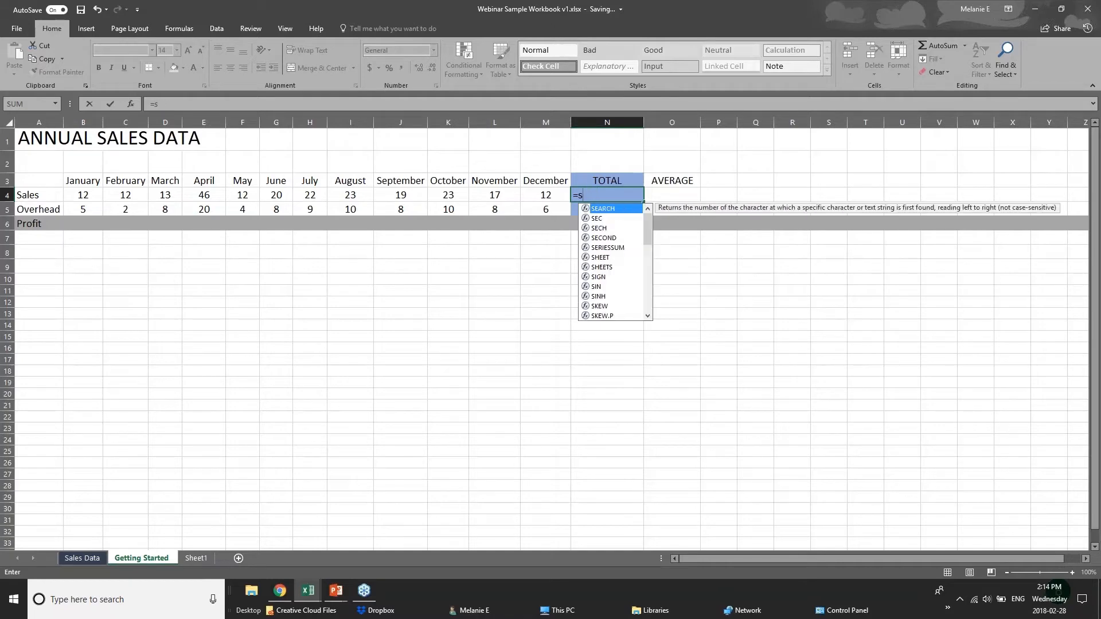
key(BackSpace)
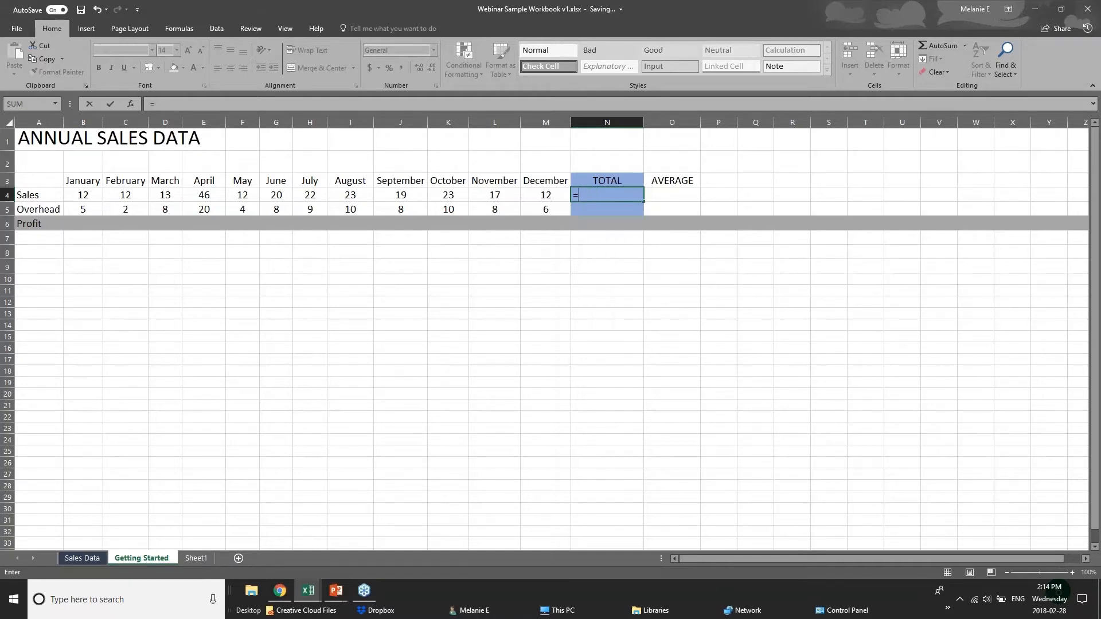
text(sum)
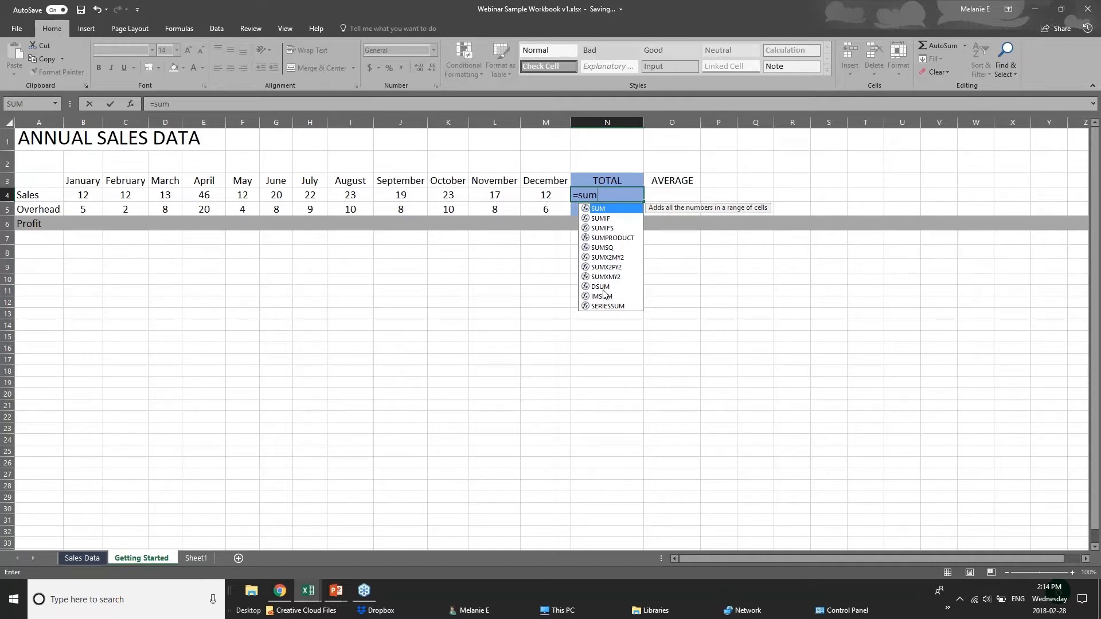
text(()
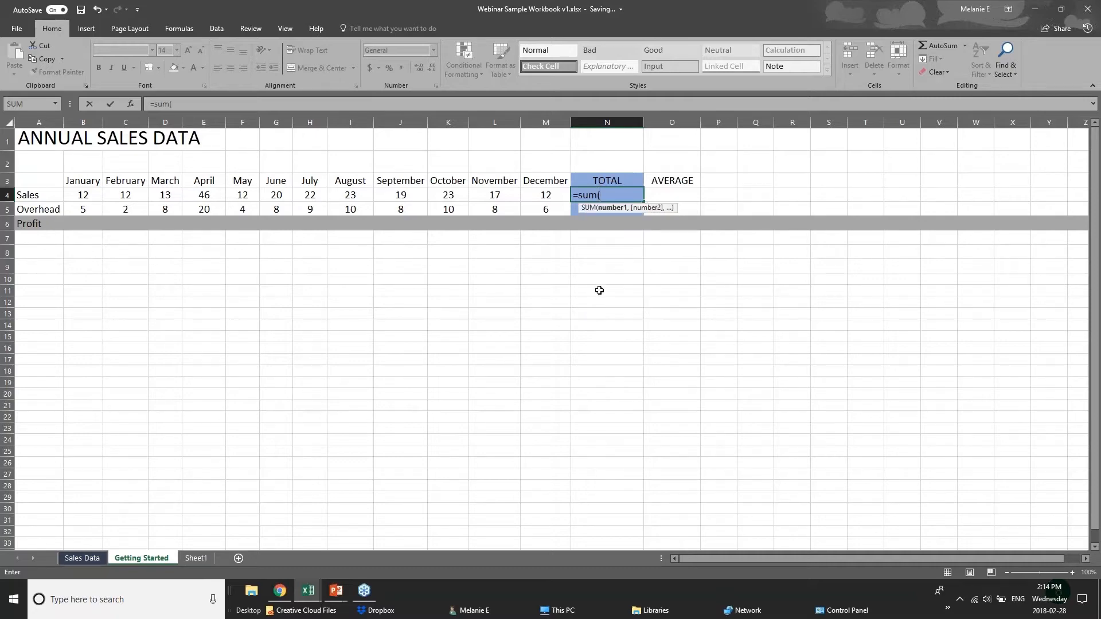
click(613, 191)
key(BackSpace)
key(BackSpace)
key(BackSpace)
key(BackSpace)
key(BackSpace)
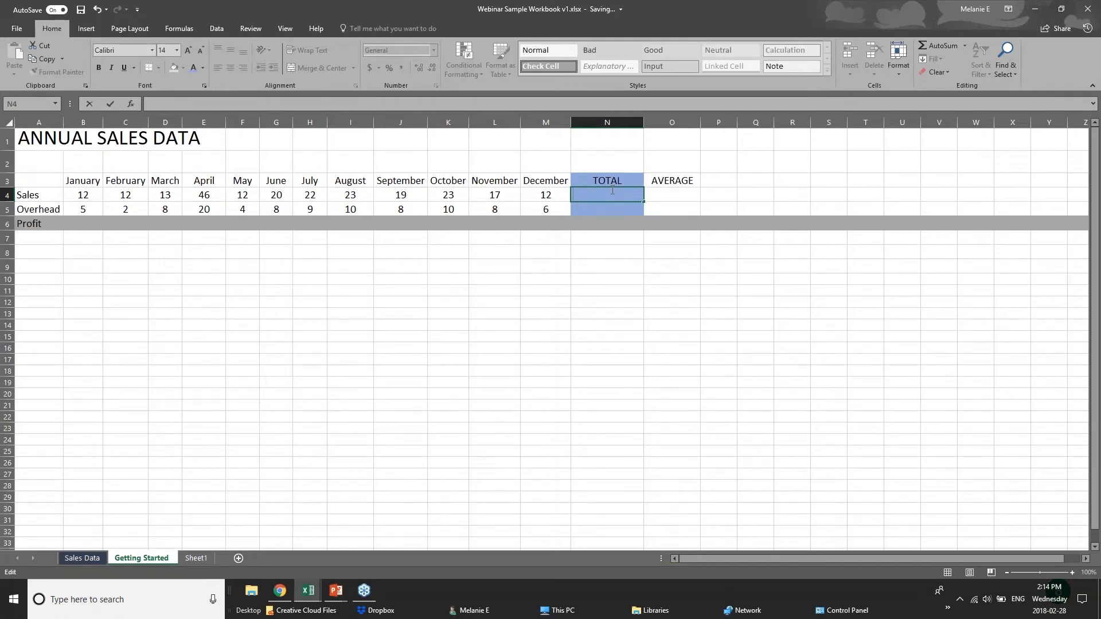
Enter the formula =12+12 in the TOTAL cell of the Sales row (N4).
text(=)
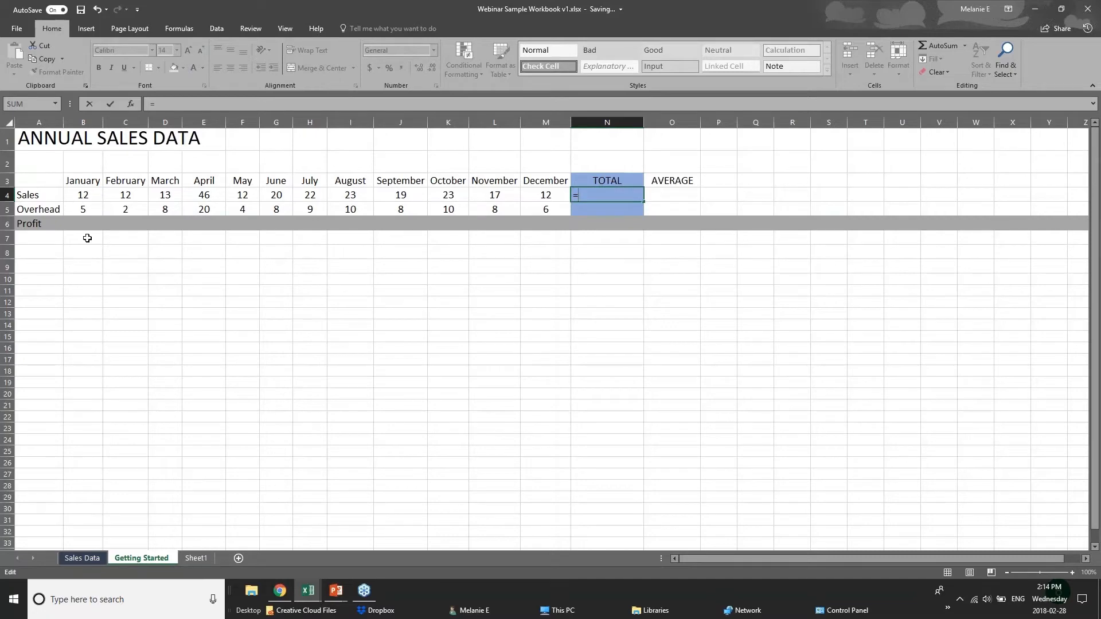
text(12=12)
key(BackSpace)
key(BackSpace)
key(BackSpace)
text(+12)
click(88, 196)
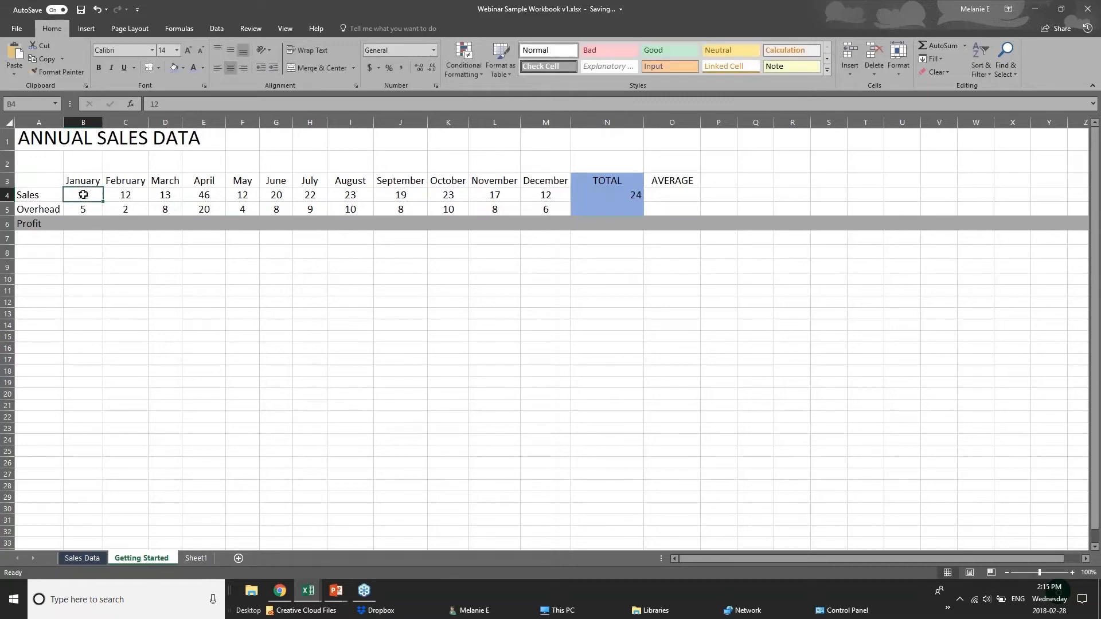
Examine the individual monthly Sales cells and the formula in the Sales TOTAL cell.
click(129, 197)
click(171, 196)
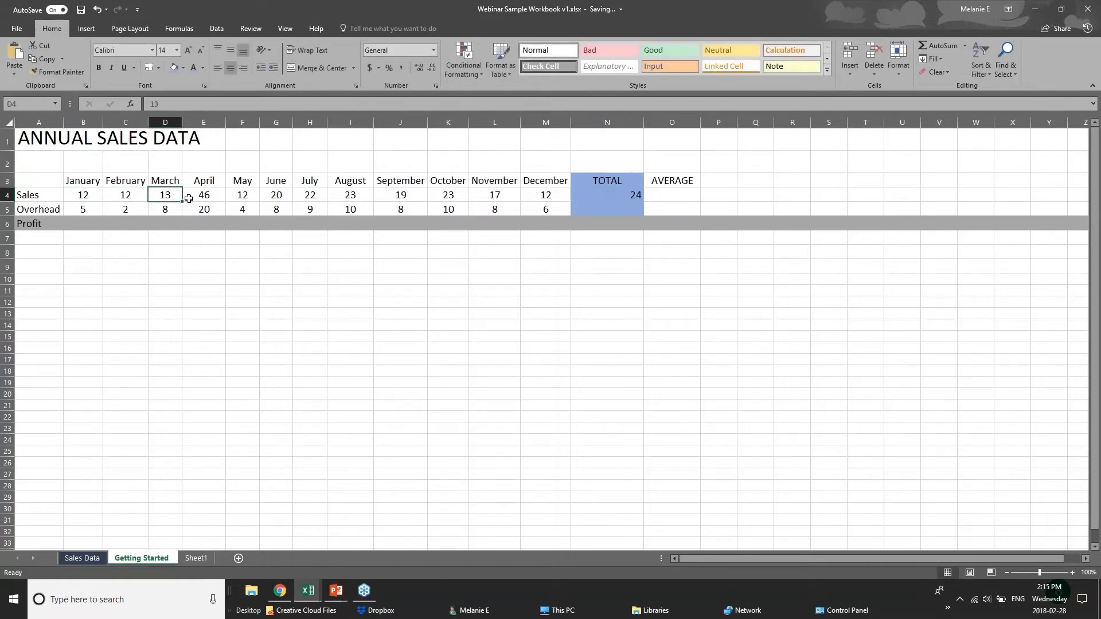
click(192, 197)
click(619, 195)
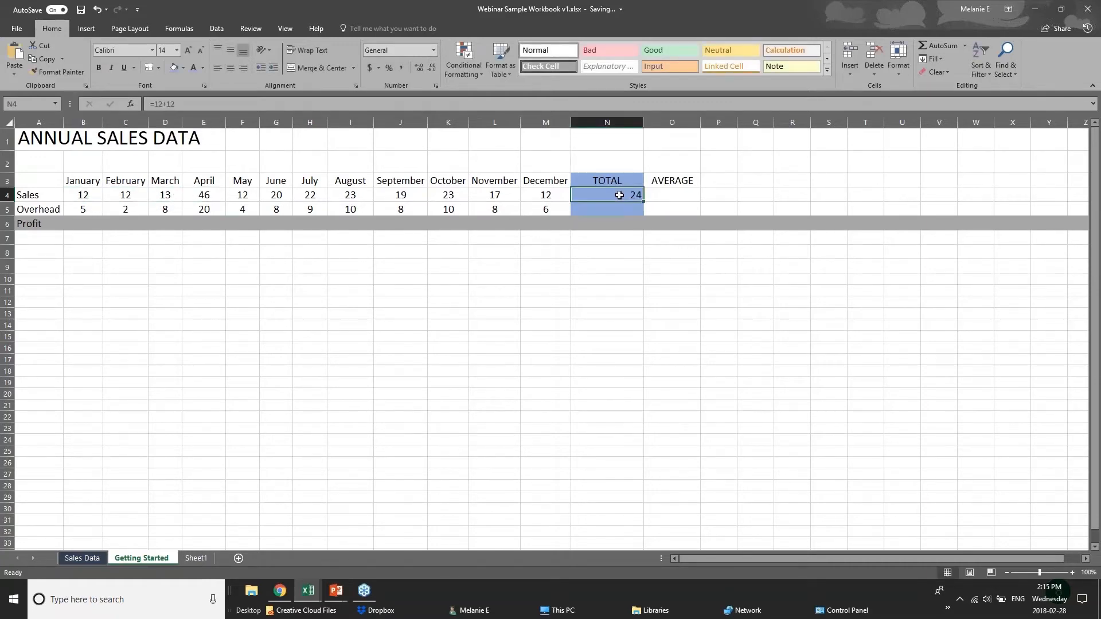
double_click(626, 195)
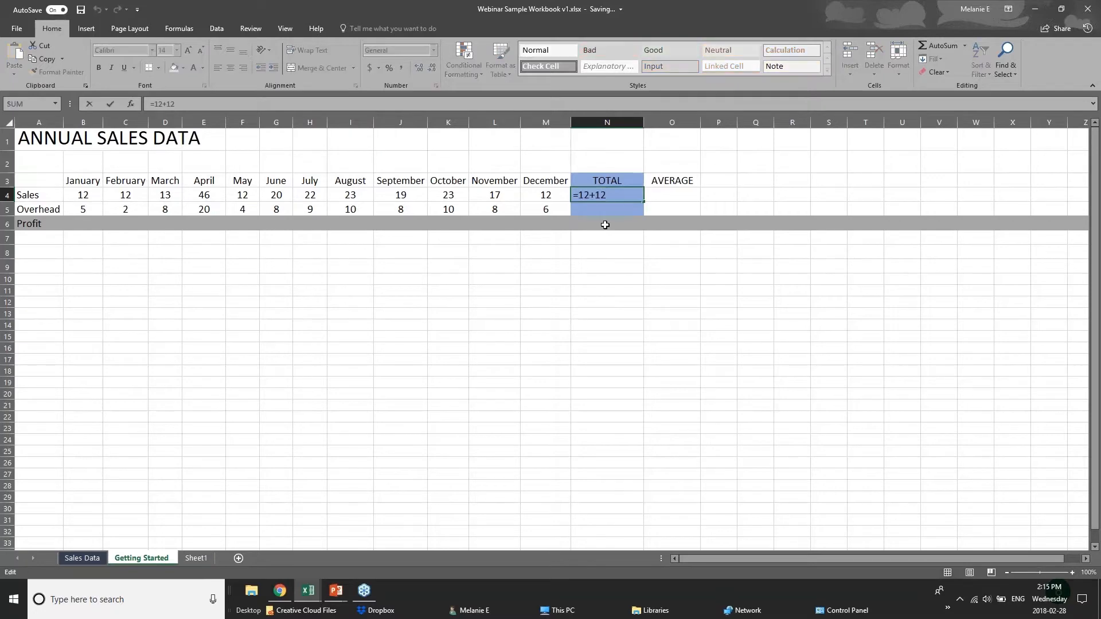
click(605, 267)
Replace the formula in the Sales TOTAL cell with the start of a SUM formula, =sum(b4+c4+d4.
click(602, 197)
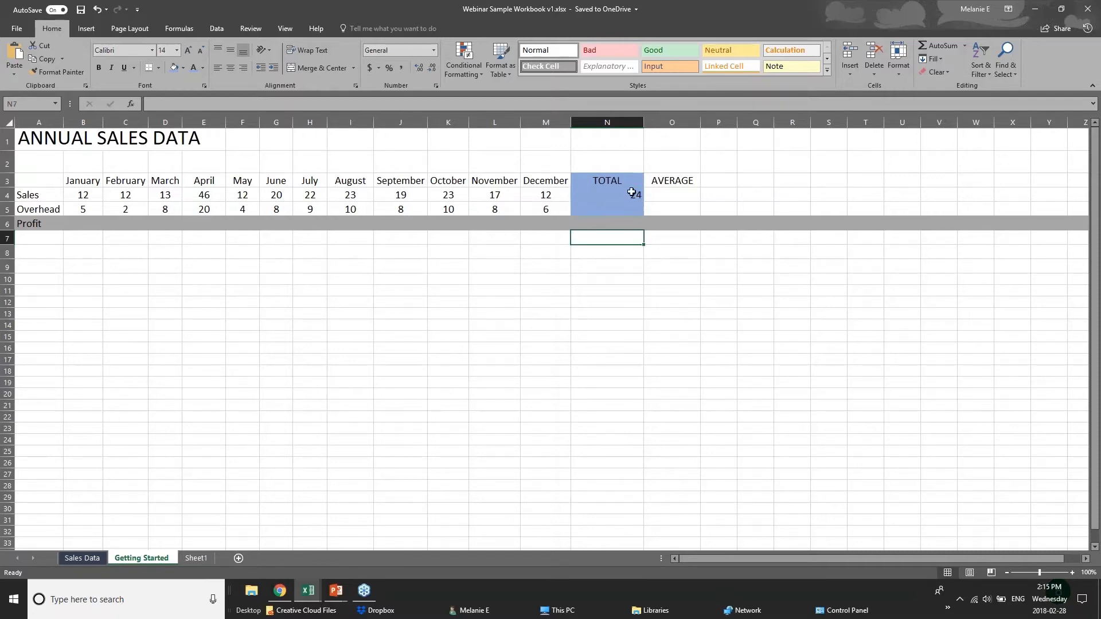
key(Delete)
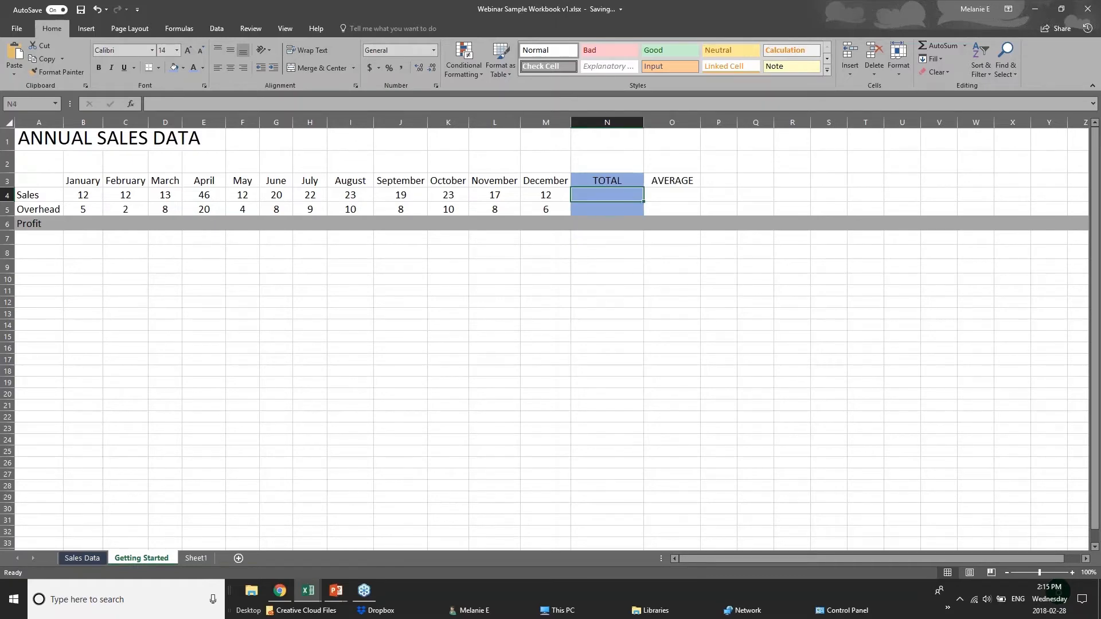
text(=sum)
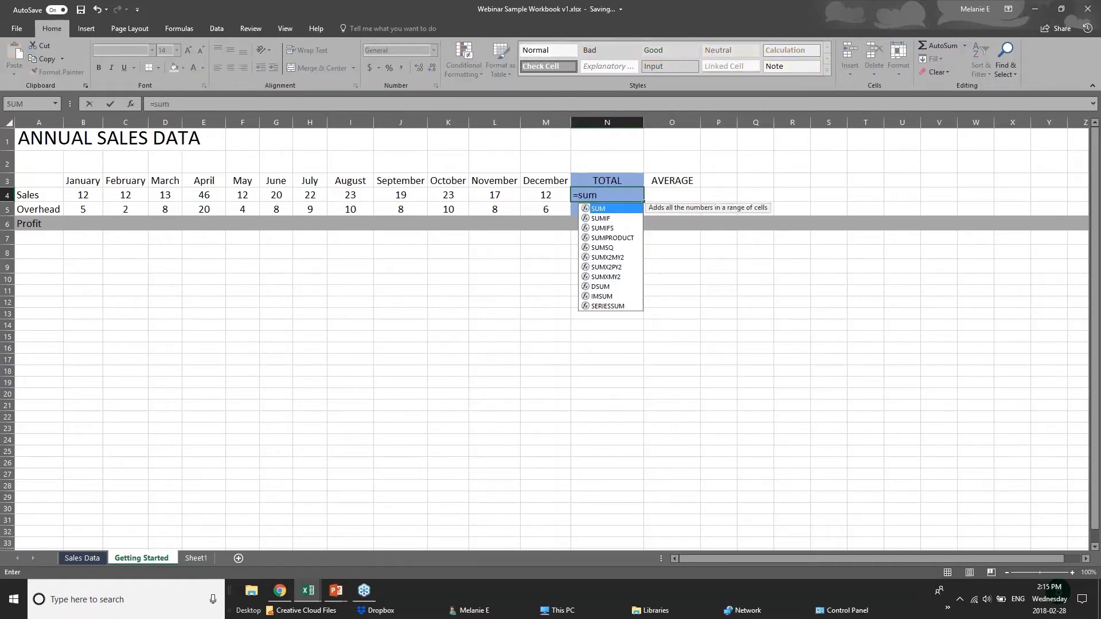
text(()
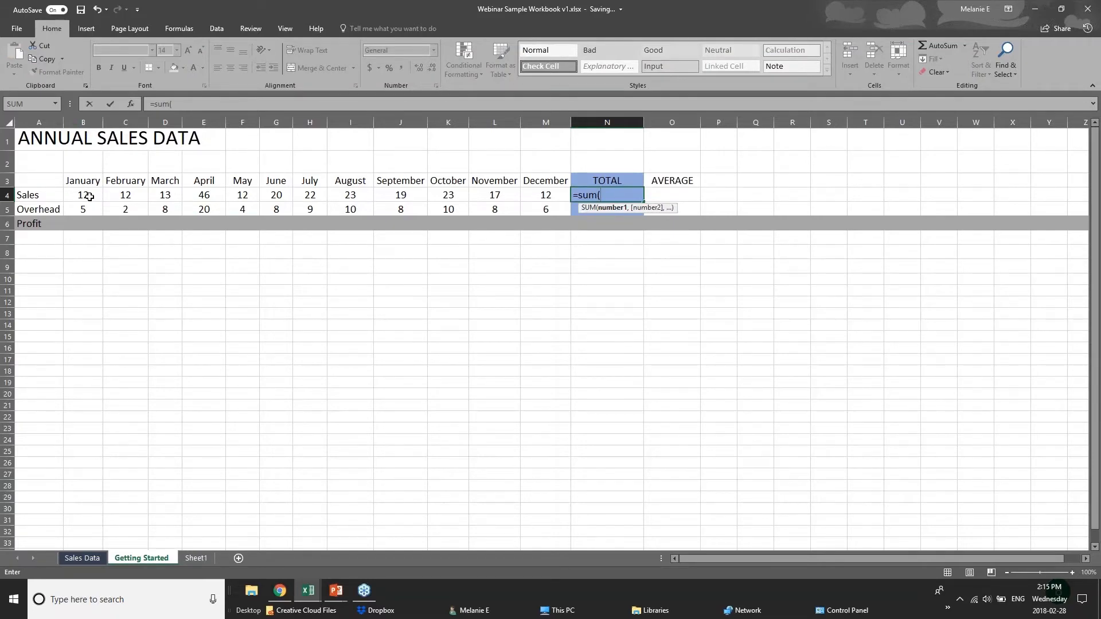
text(b4=)
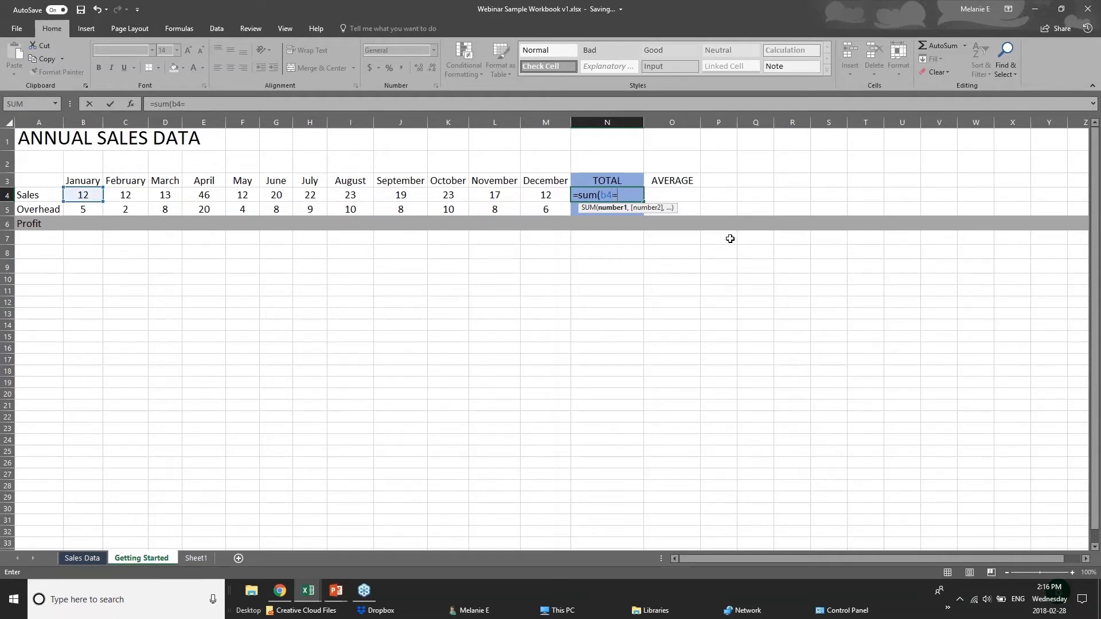
key(BackSpace)
text(+c4)
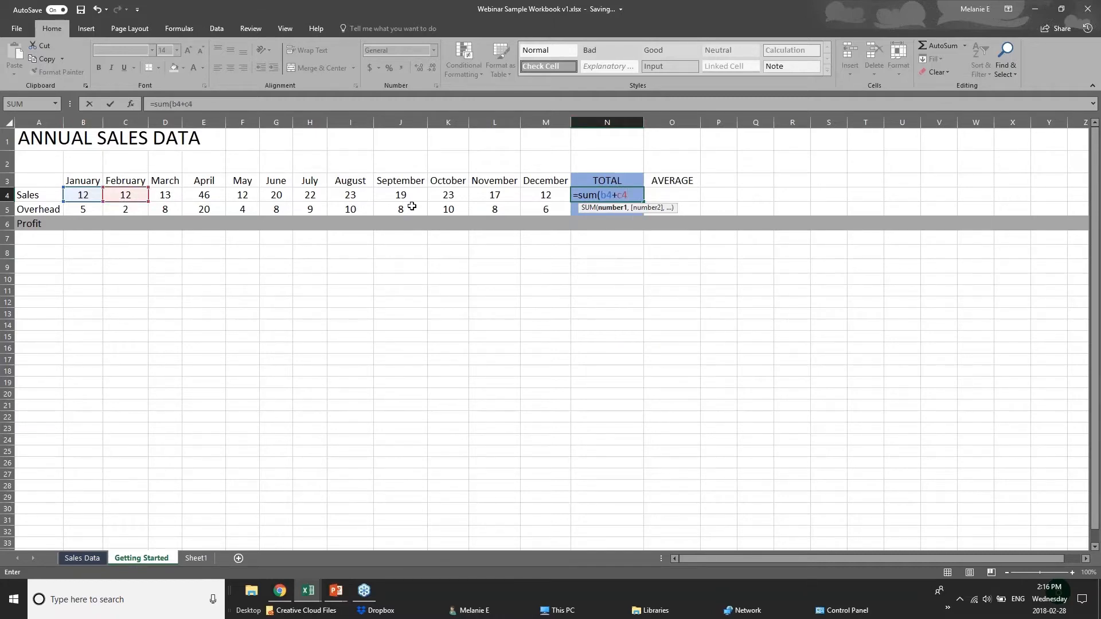
text(+d)
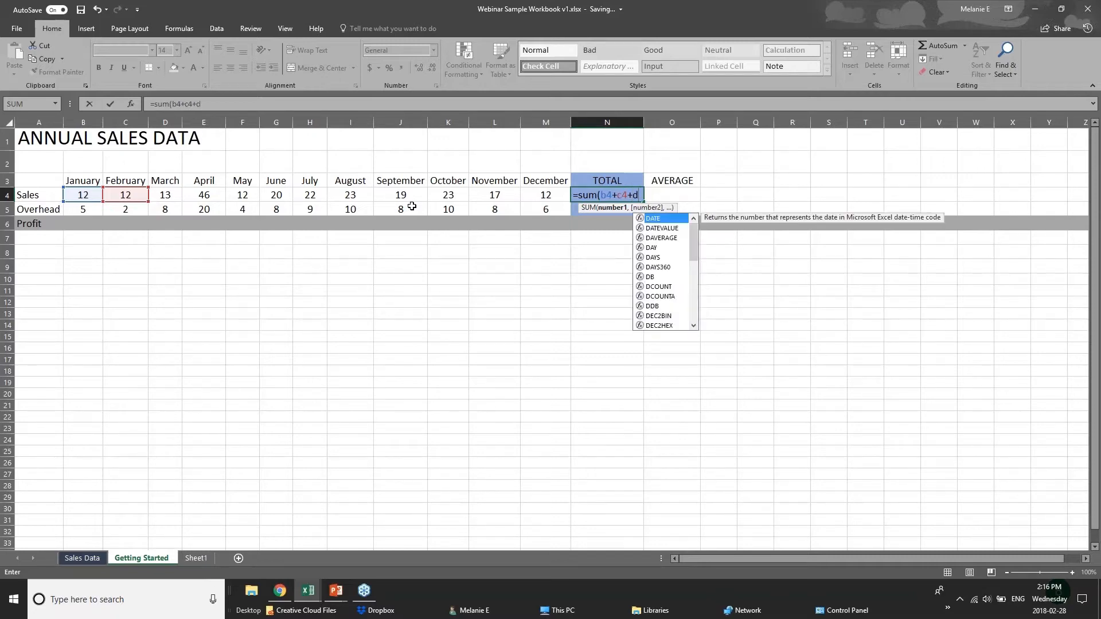
text(4)
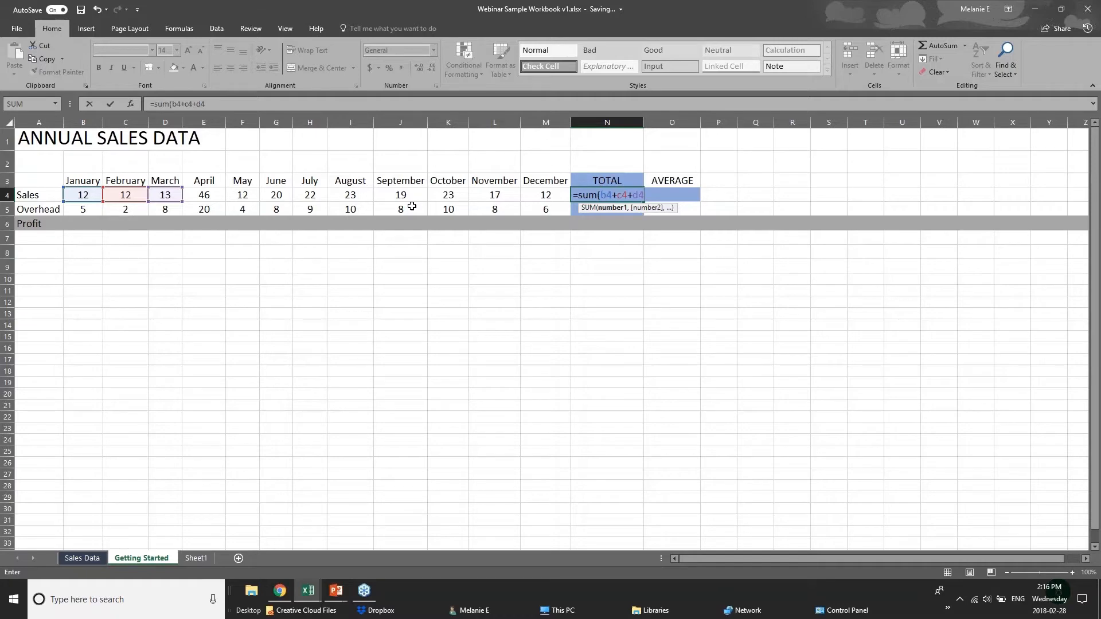
Replace the individual cell references in the Sales total's SUM formula with the range B4:M4.
key(BackSpace)
key(BackSpace)
key(BackSpace)
key(BackSpace)
key(BackSpace)
key(BackSpace)
key(BackSpace)
key(BackSpace)
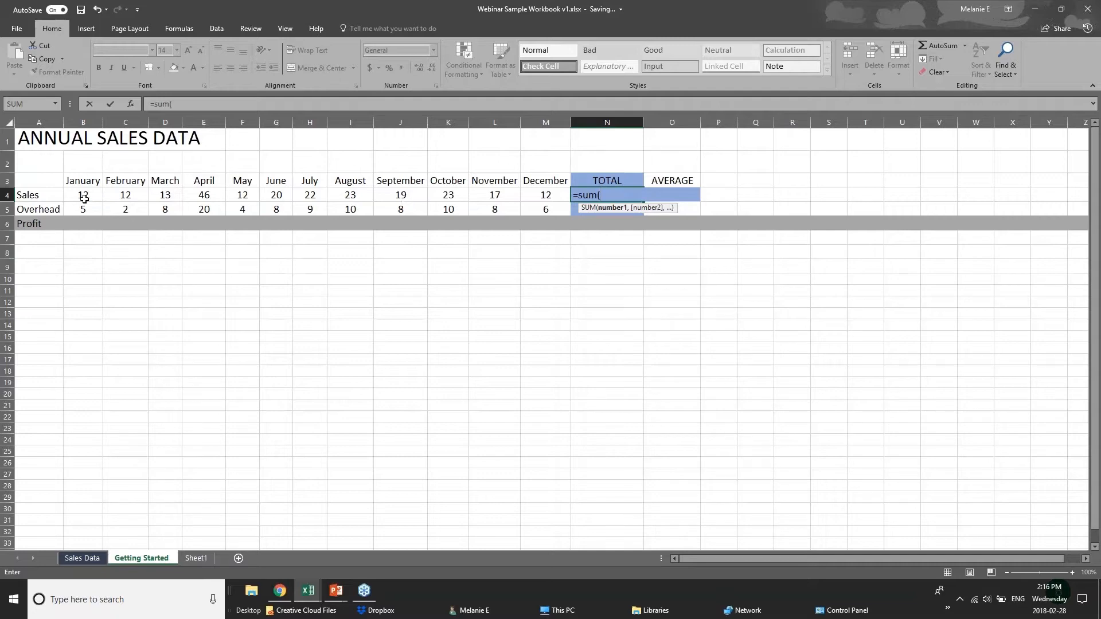
drag(84, 197, 532, 197)
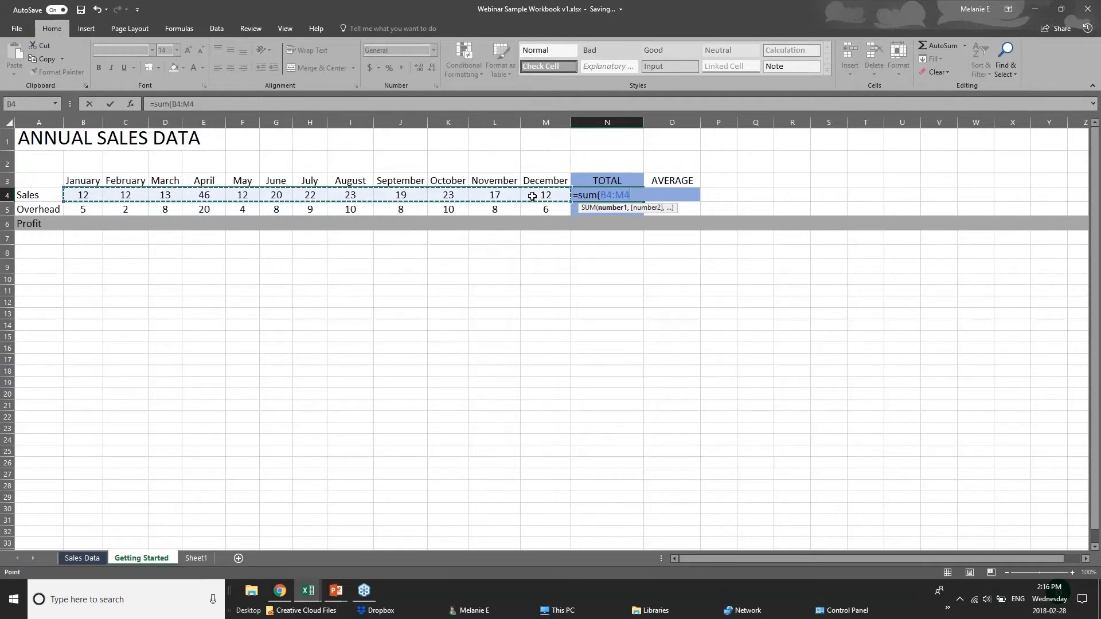
key(Return)
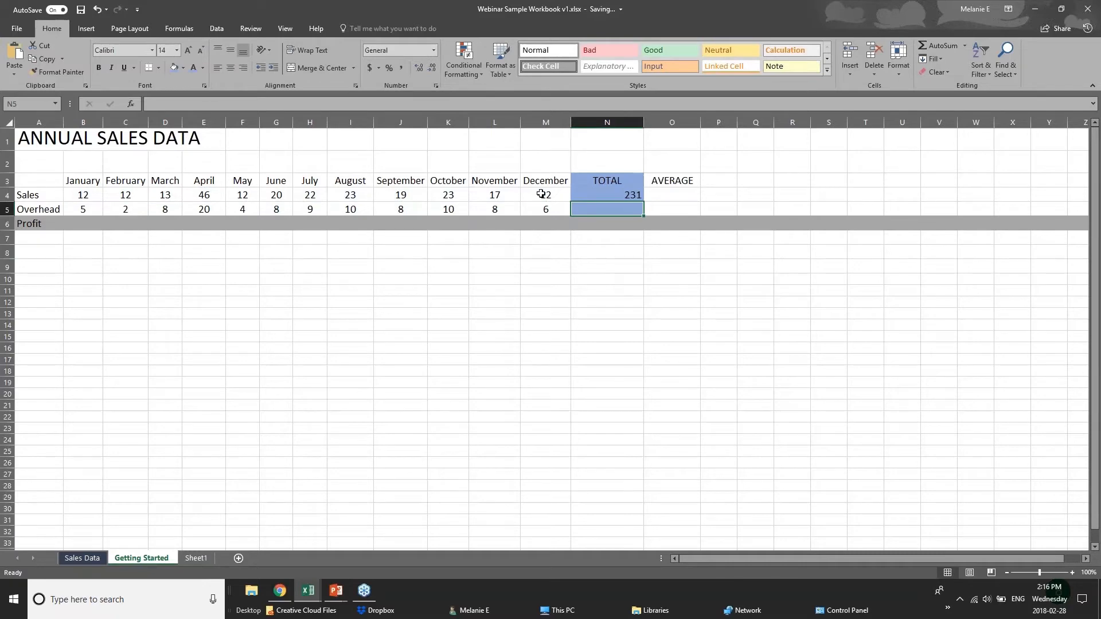
Clear the SUM formula from the TOTAL cell of the Sales row.
click(606, 197)
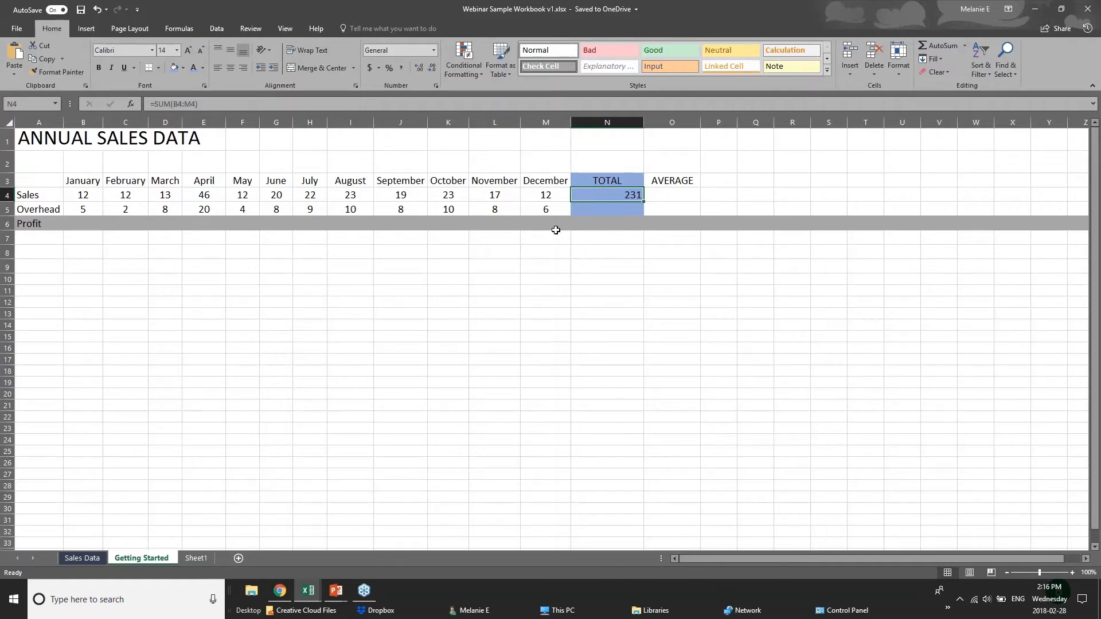
key(Delete)
click(1088, 9)
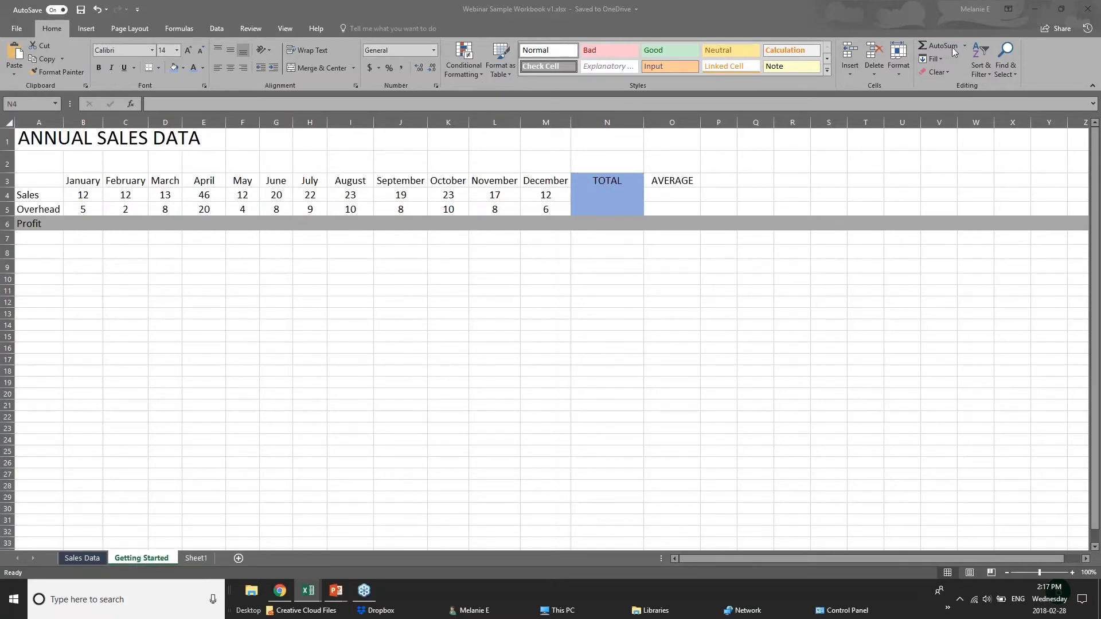
Total the January to December Sales values, B4:M4, in cell N4 using AutoSum.
click(630, 198)
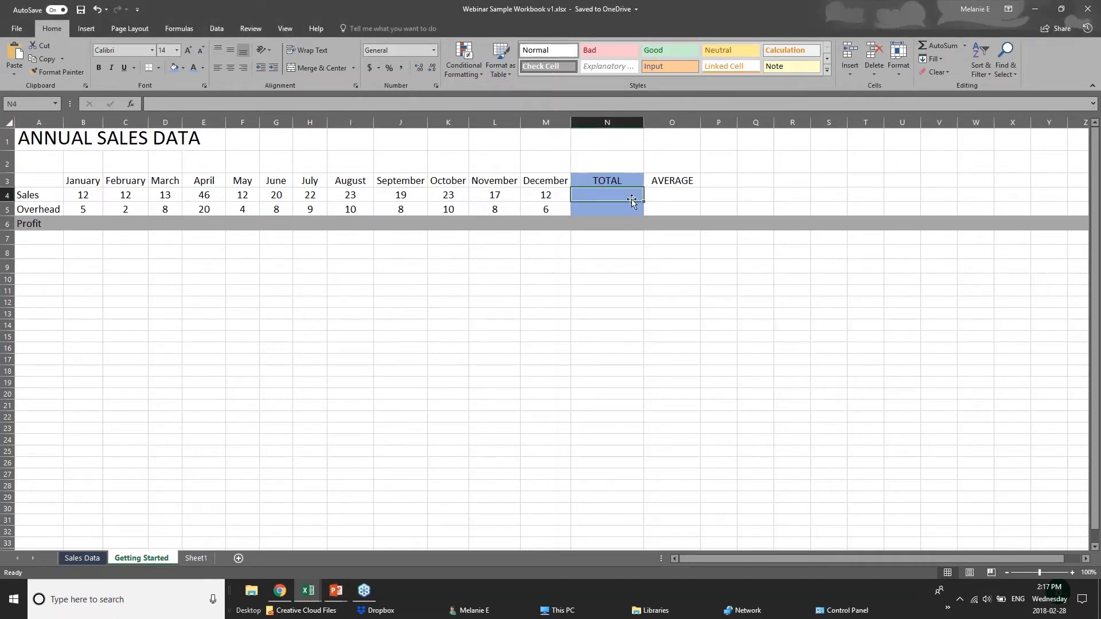
click(932, 46)
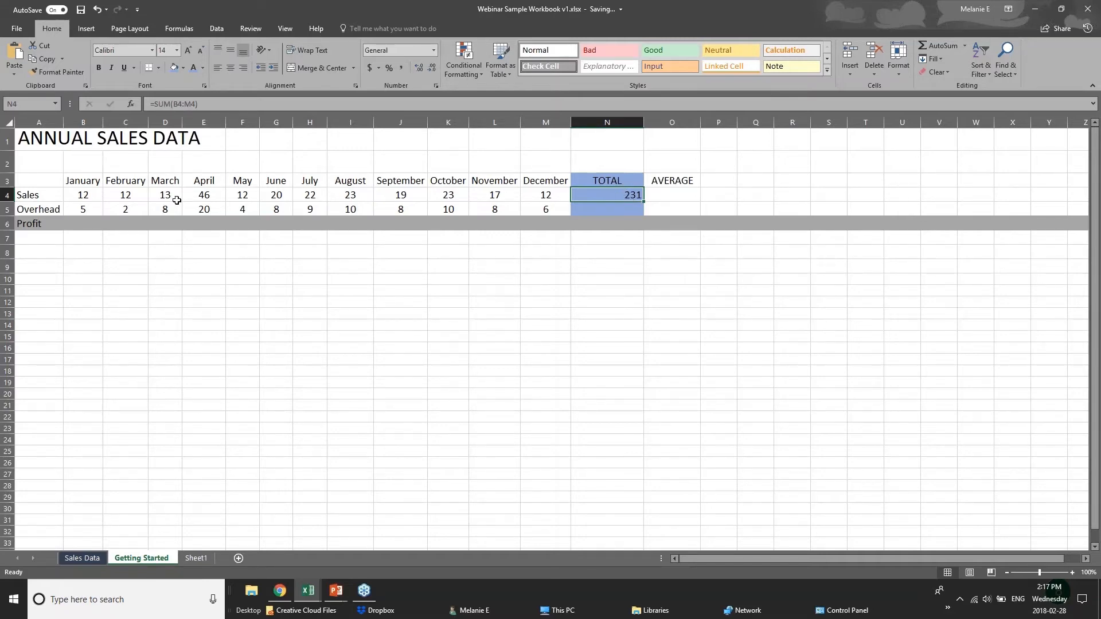
click(77, 195)
drag(77, 196, 578, 200)
click(578, 197)
key(Return)
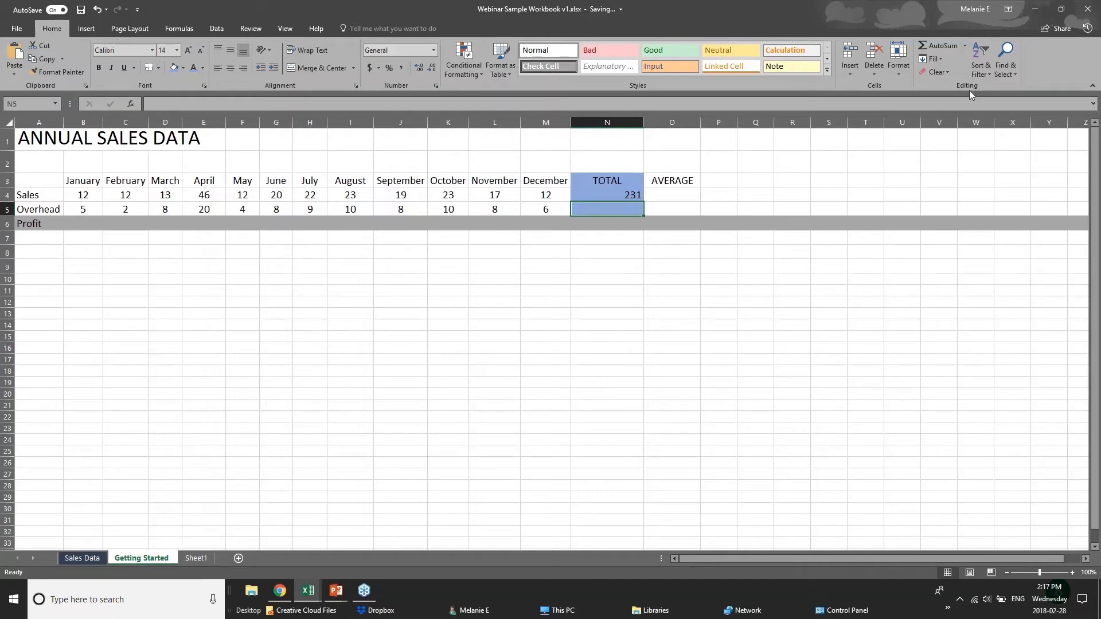
Insert an AVERAGE function over B5:M5 in the Overhead row's TOTAL cell (N5) and check it against that range.
click(944, 46)
key(Delete)
click(965, 47)
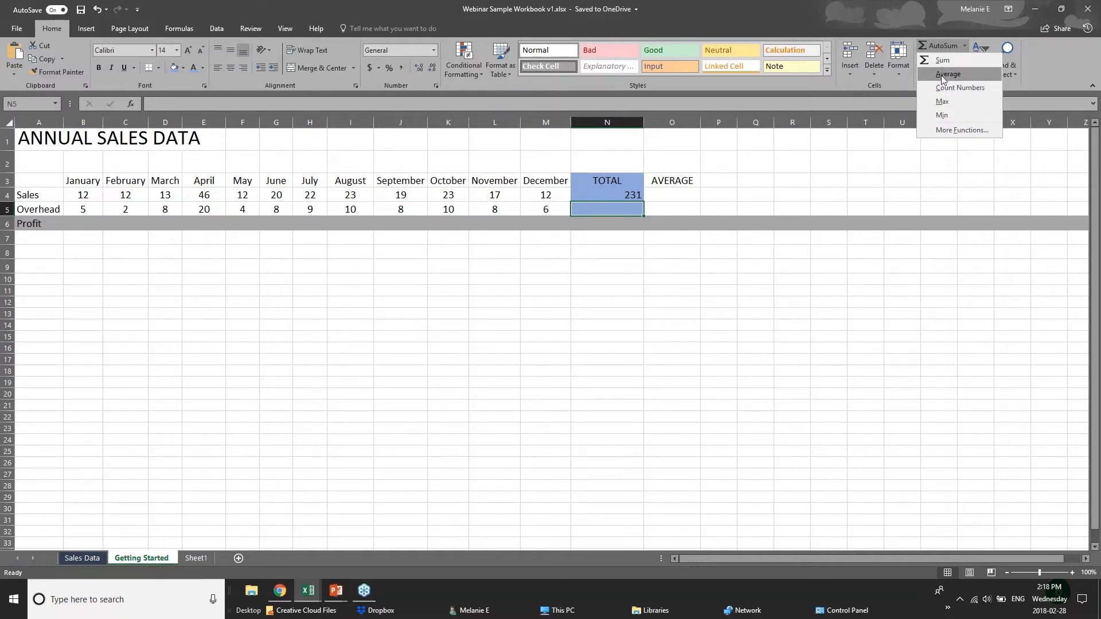
double_click(941, 75)
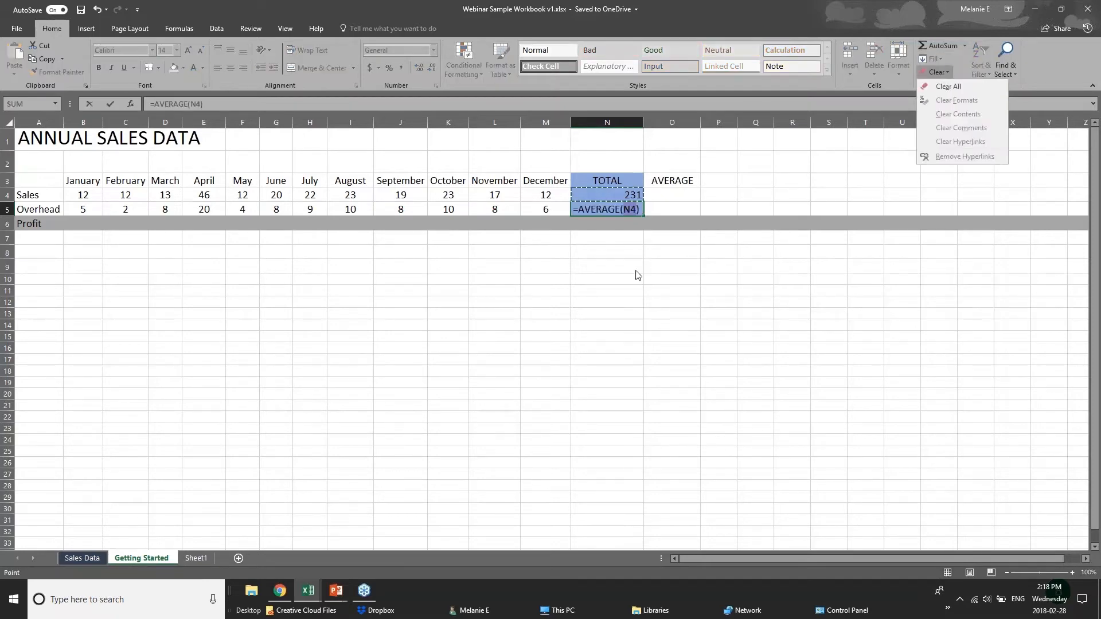
click(625, 210)
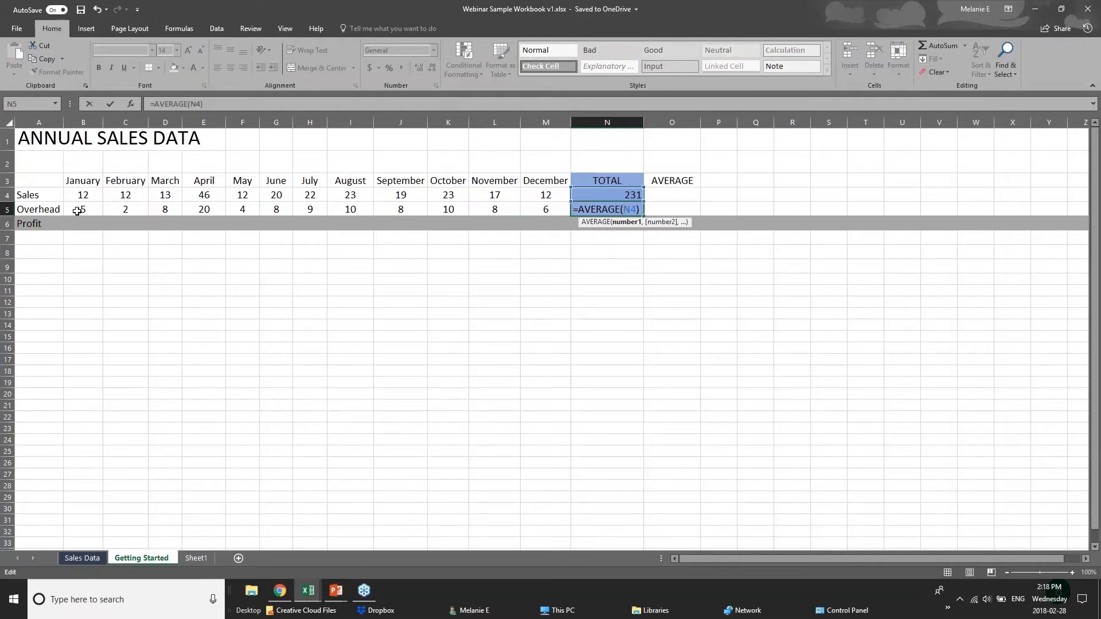
click(95, 210)
drag(98, 209, 551, 209)
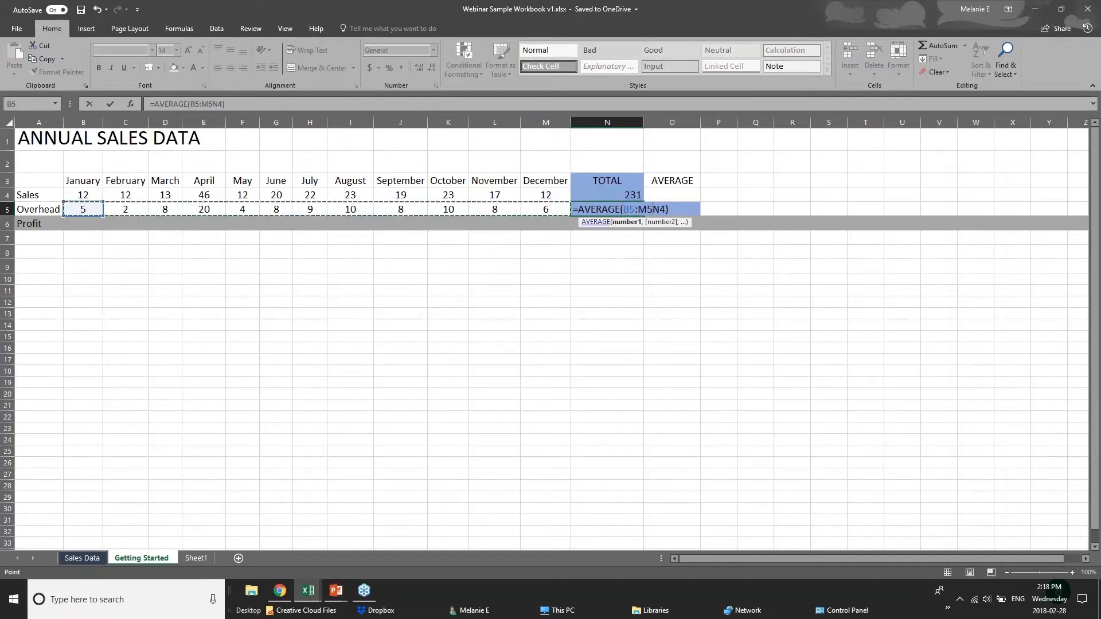
key(BackSpace)
key(BackSpace)
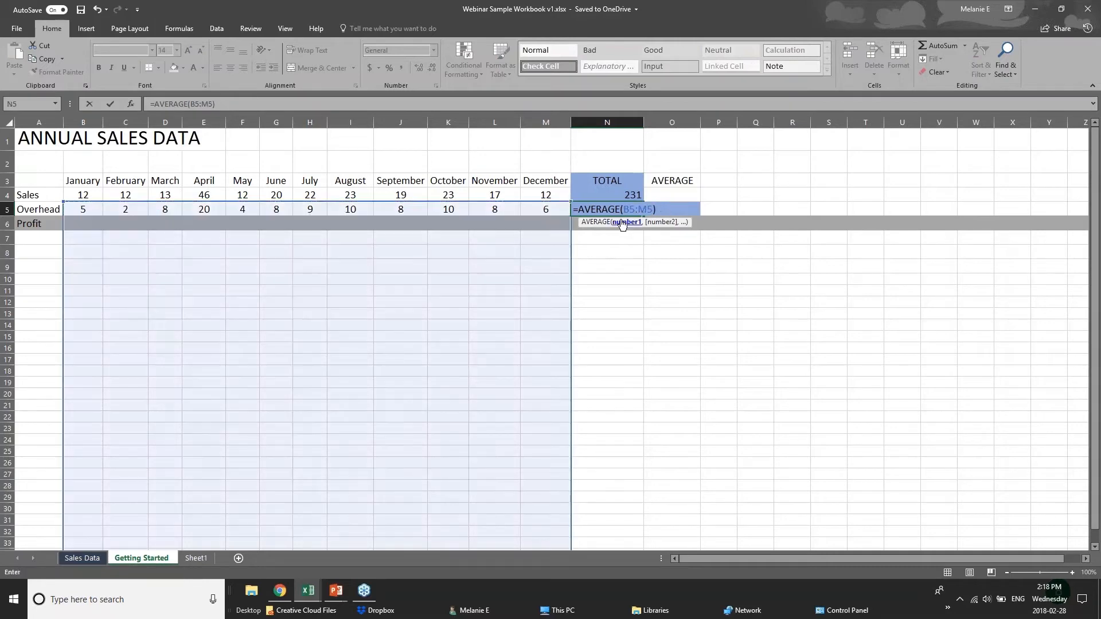
key(Return)
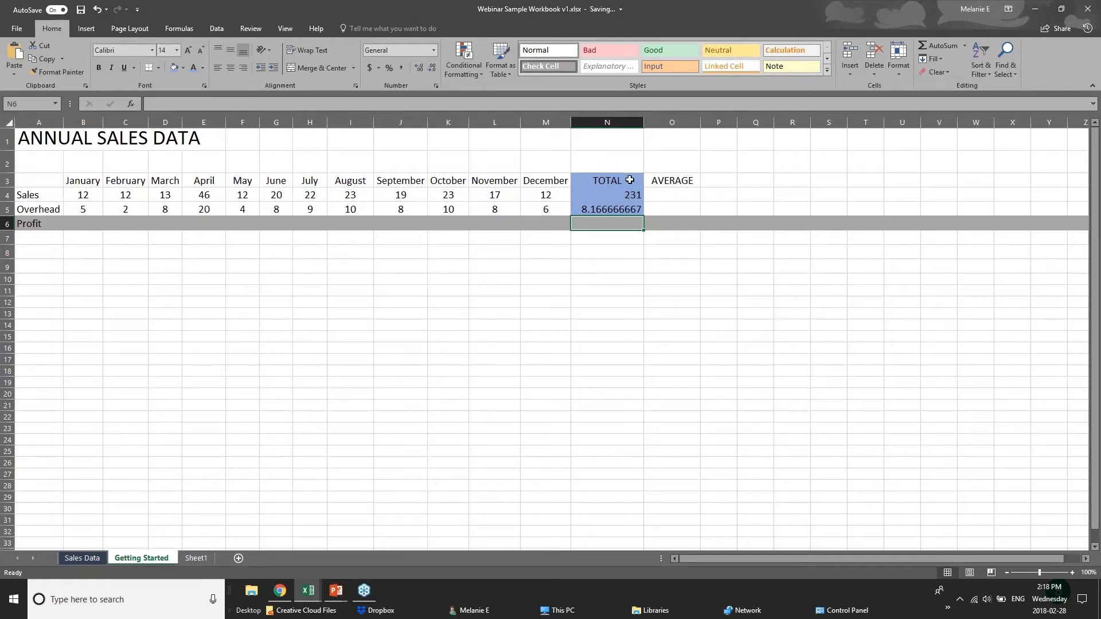
click(629, 208)
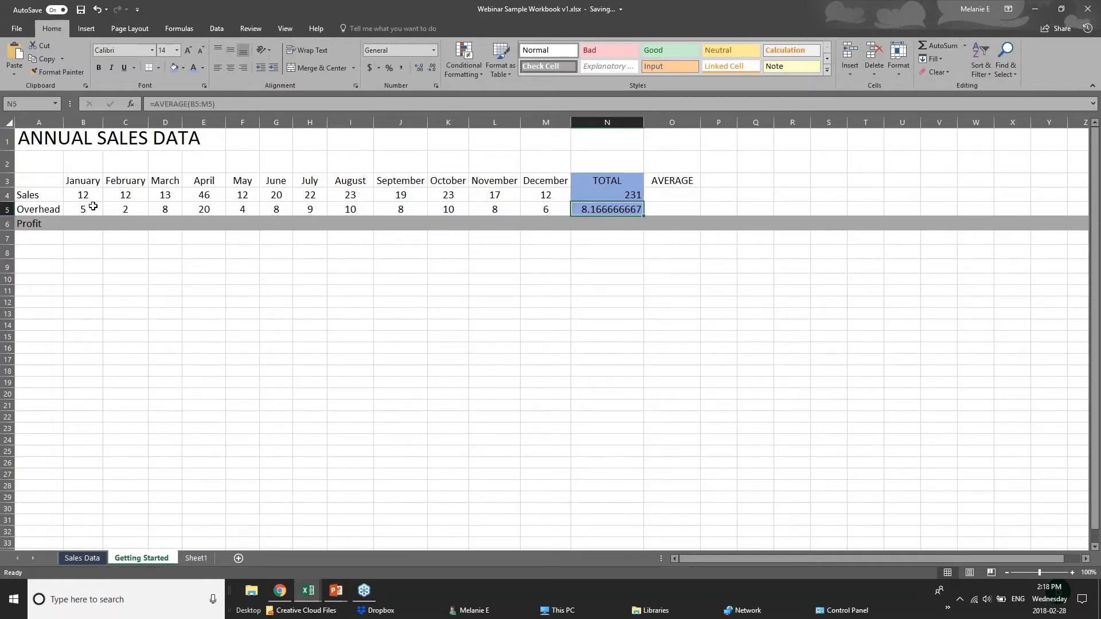
drag(86, 210, 539, 210)
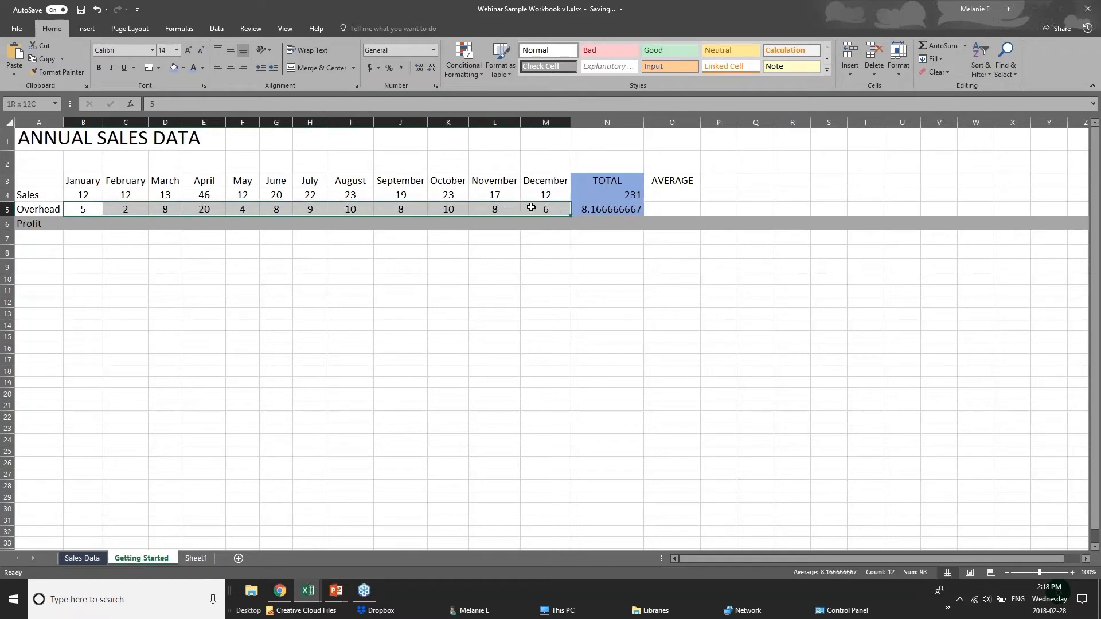
click(590, 211)
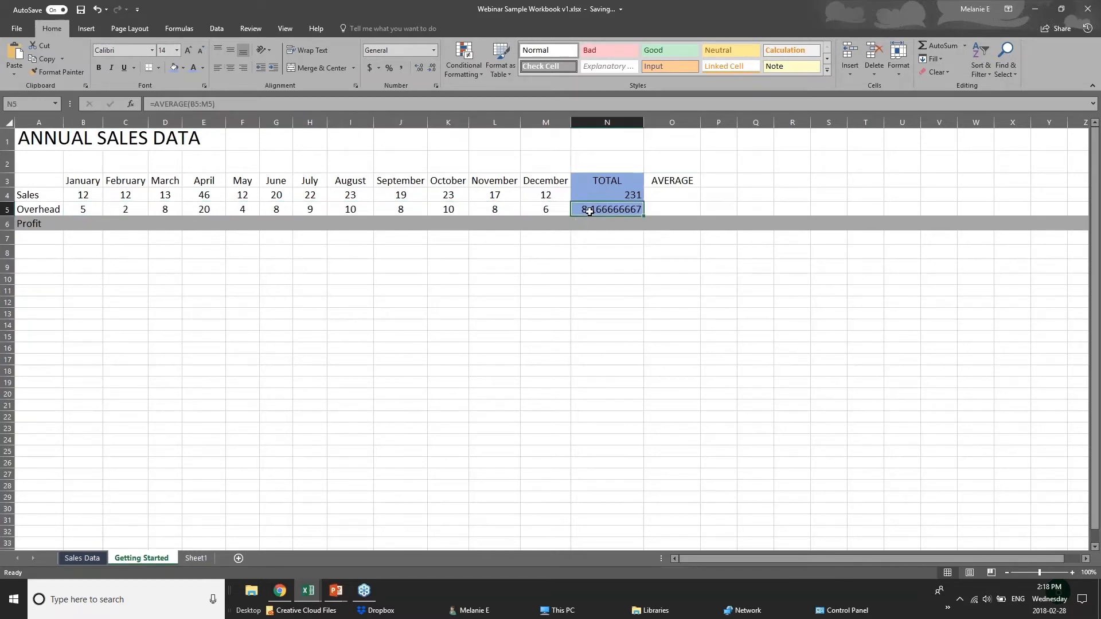
click(78, 199)
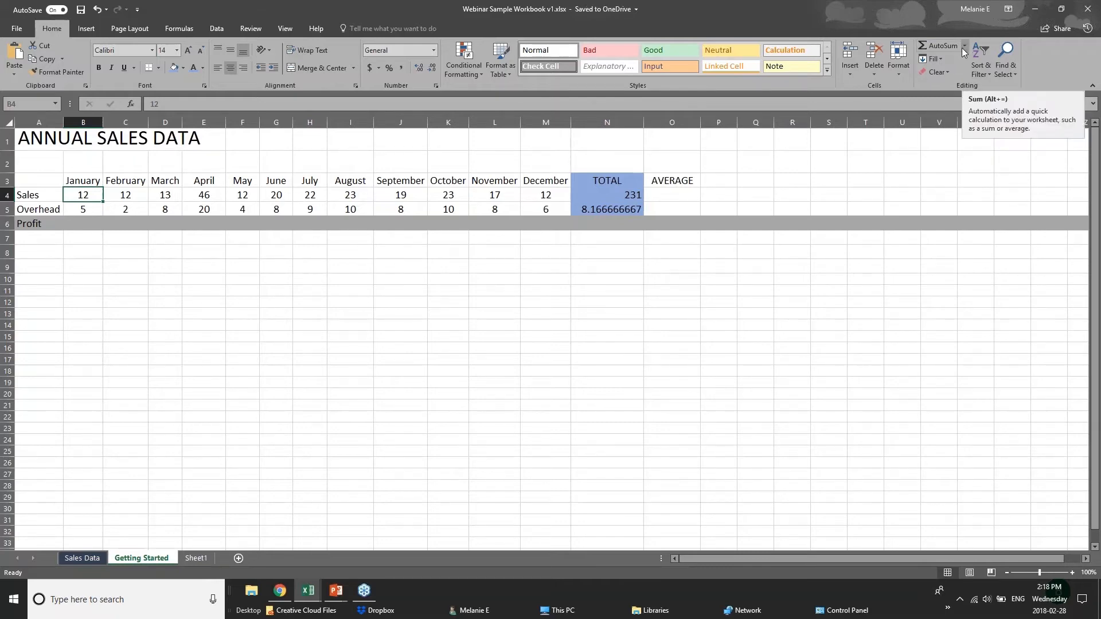
click(188, 29)
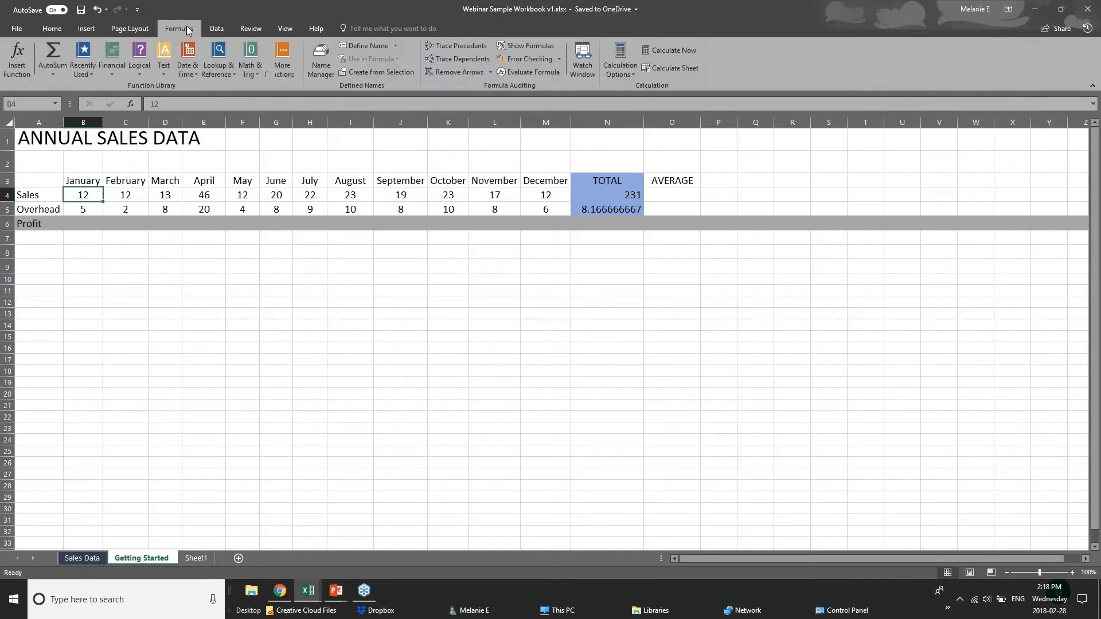
click(61, 76)
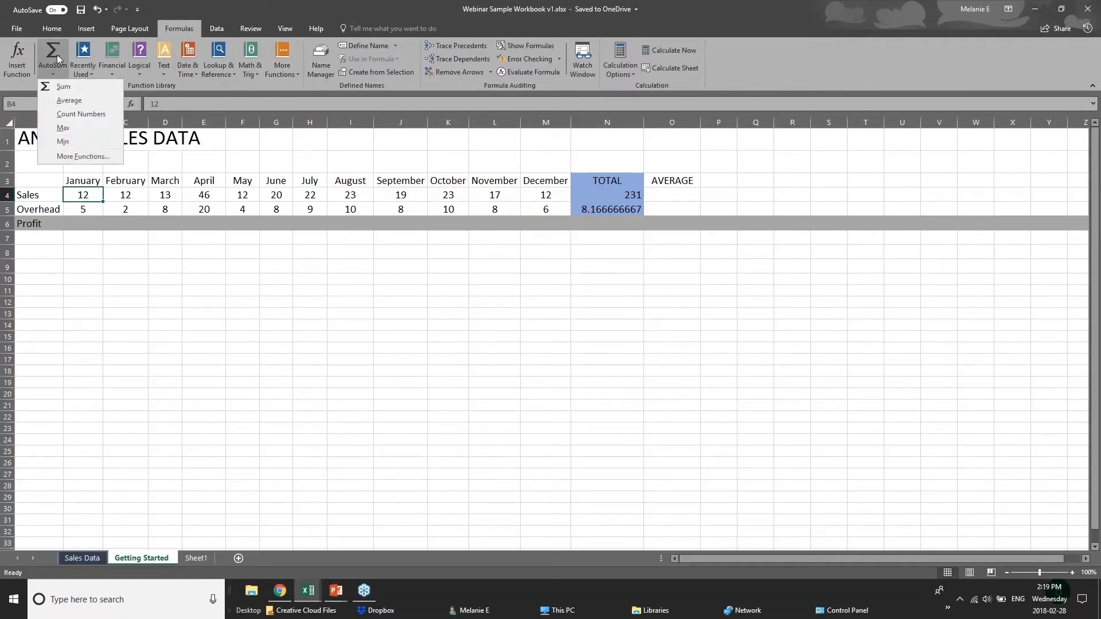
click(56, 51)
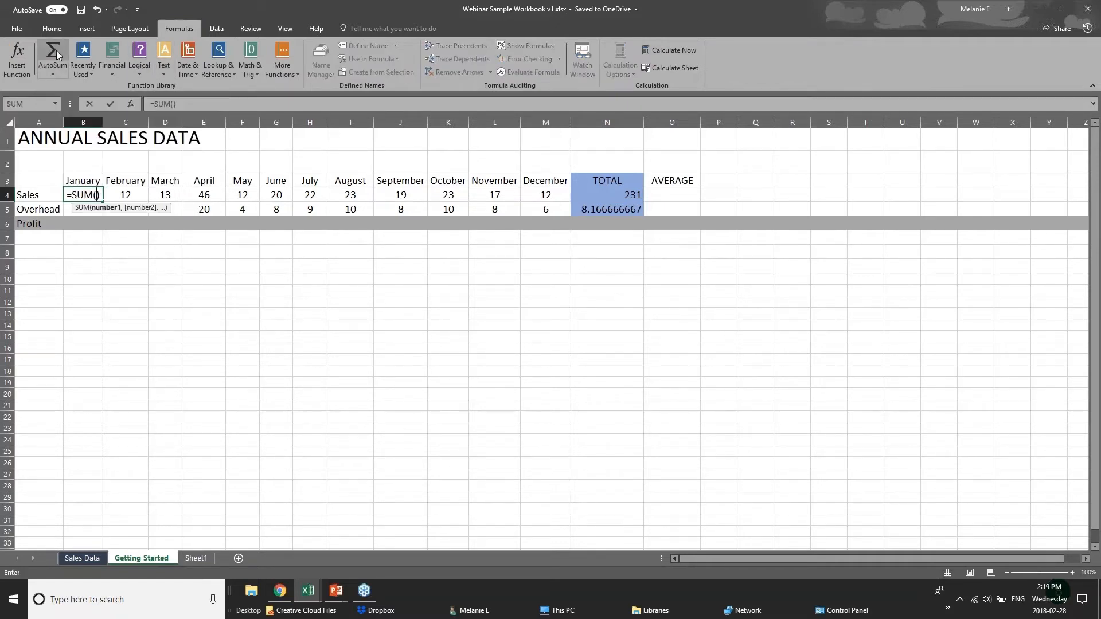
key(ctrl+z)
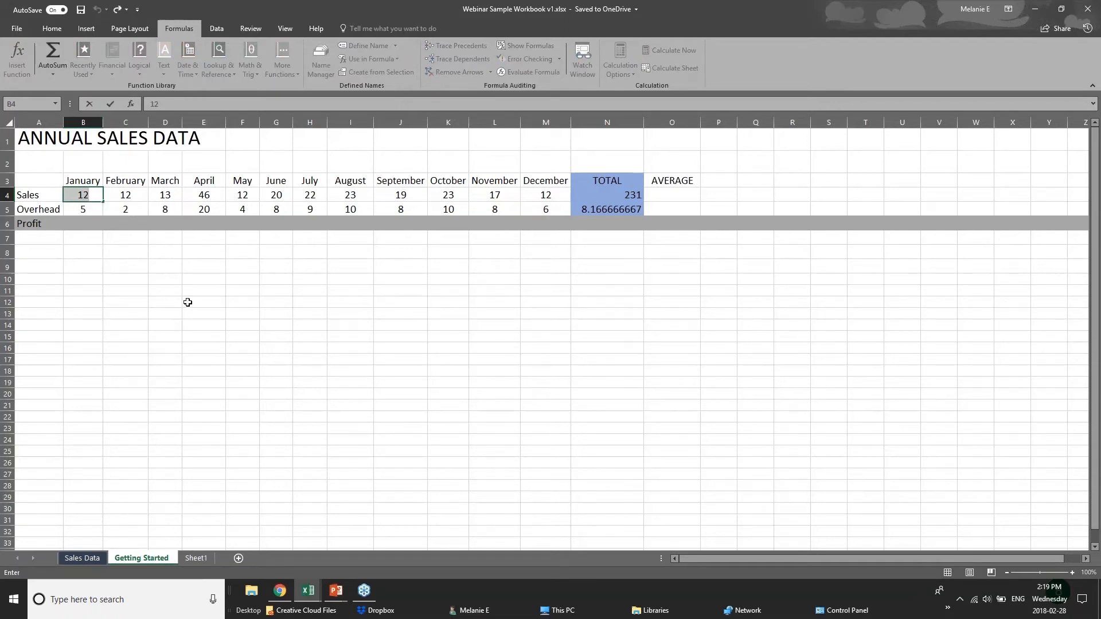
click(188, 302)
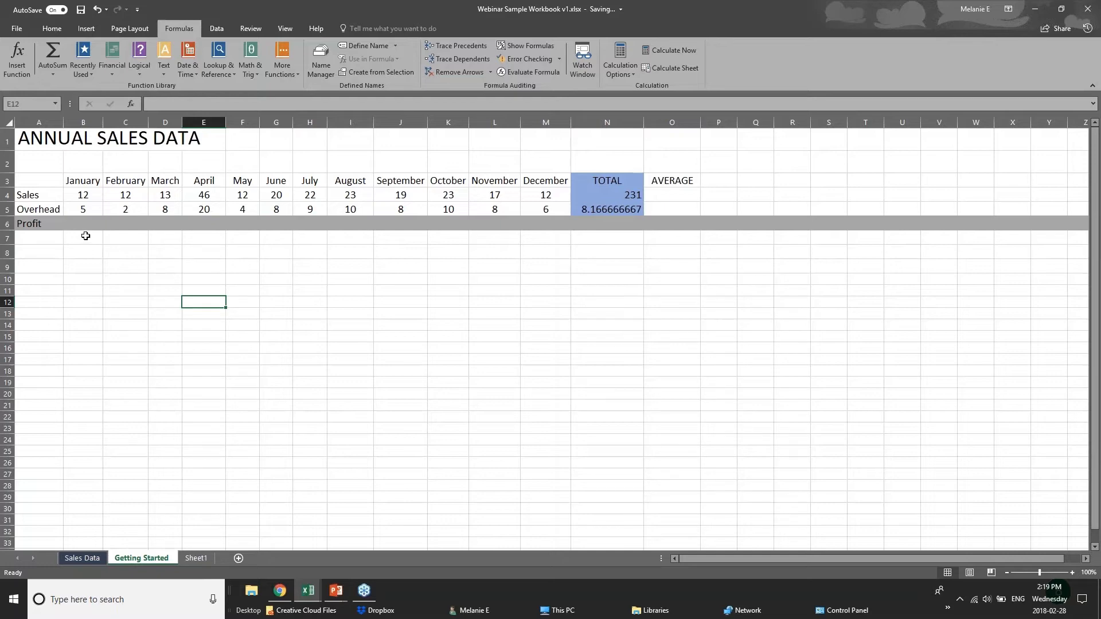
Examine the function library's categories, including Recently Used, Logical, Text, Math & Trig, Lookup & Reference, Date & Time, and the AutoSum functions.
click(93, 238)
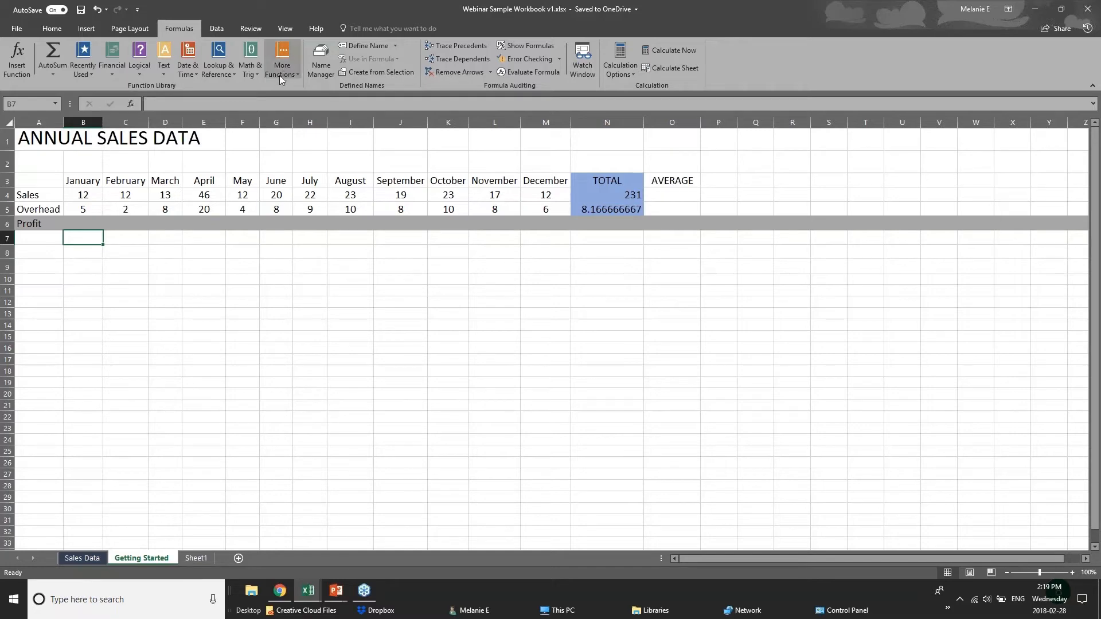
click(81, 73)
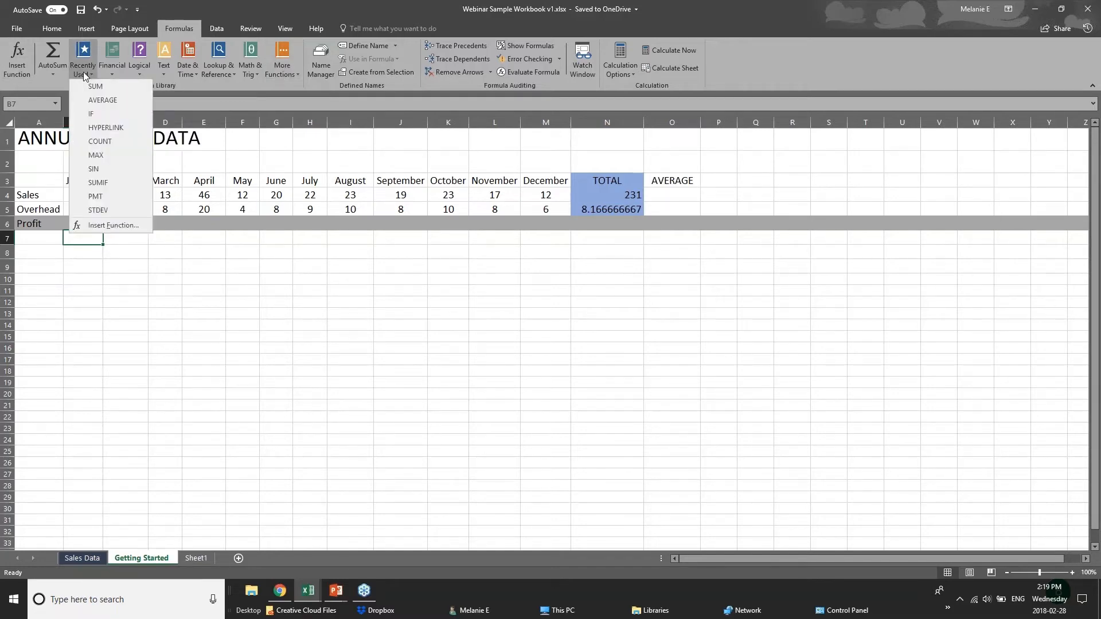
click(165, 74)
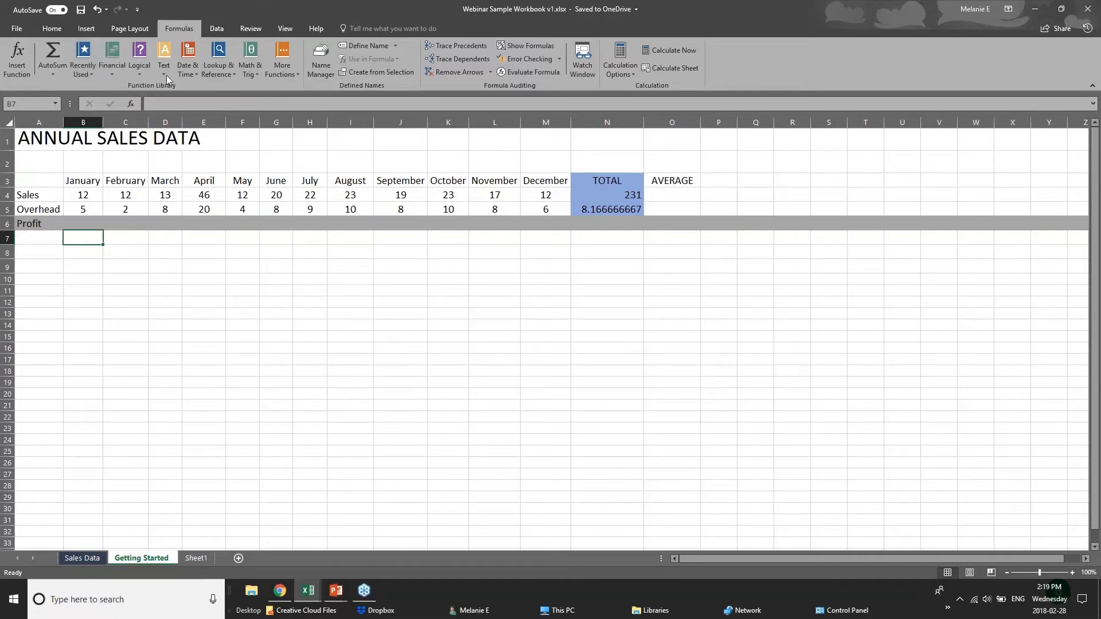
click(139, 72)
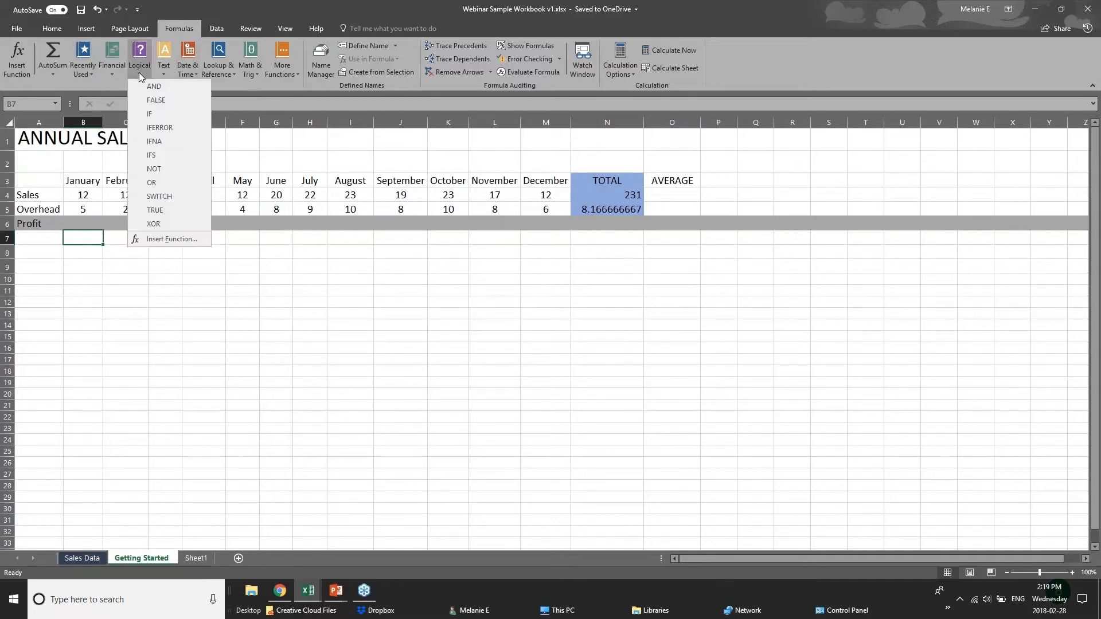
click(216, 86)
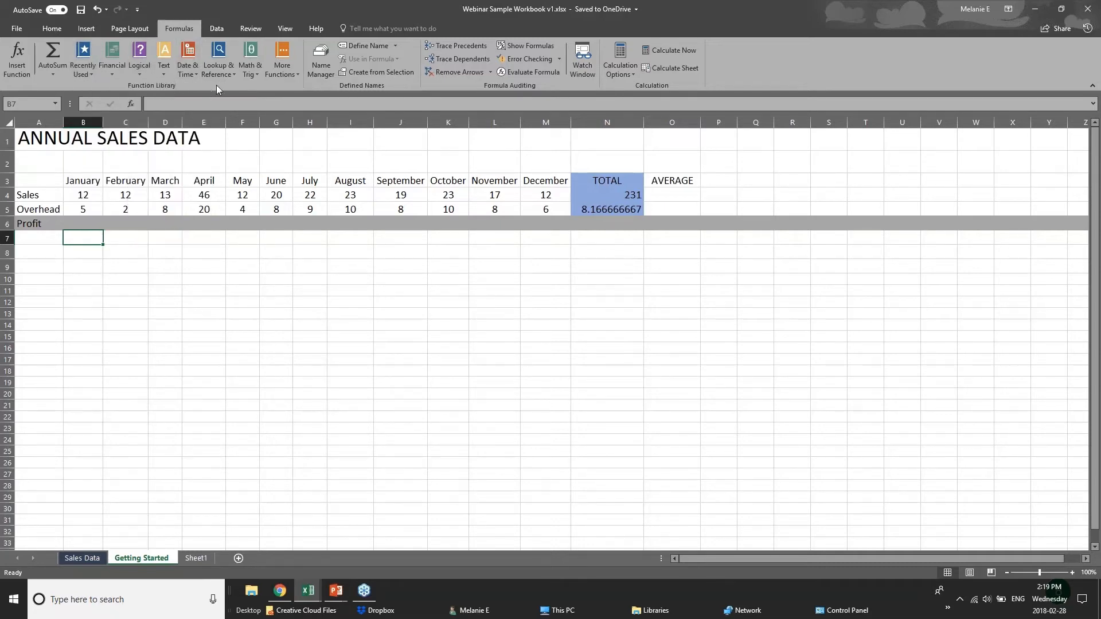
click(165, 76)
click(263, 88)
click(252, 73)
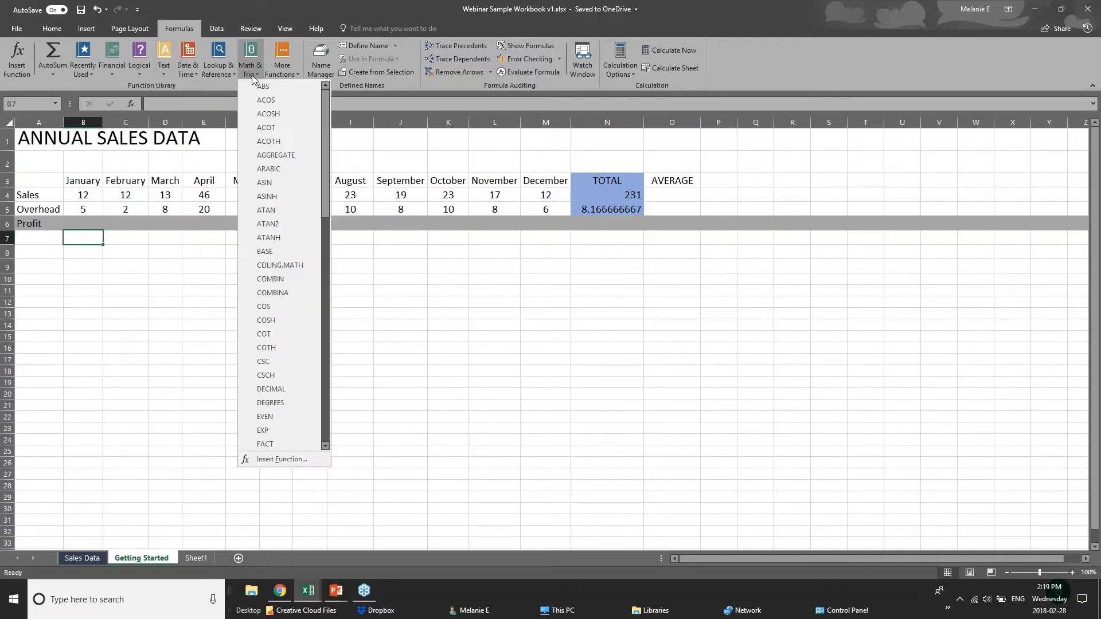
click(215, 74)
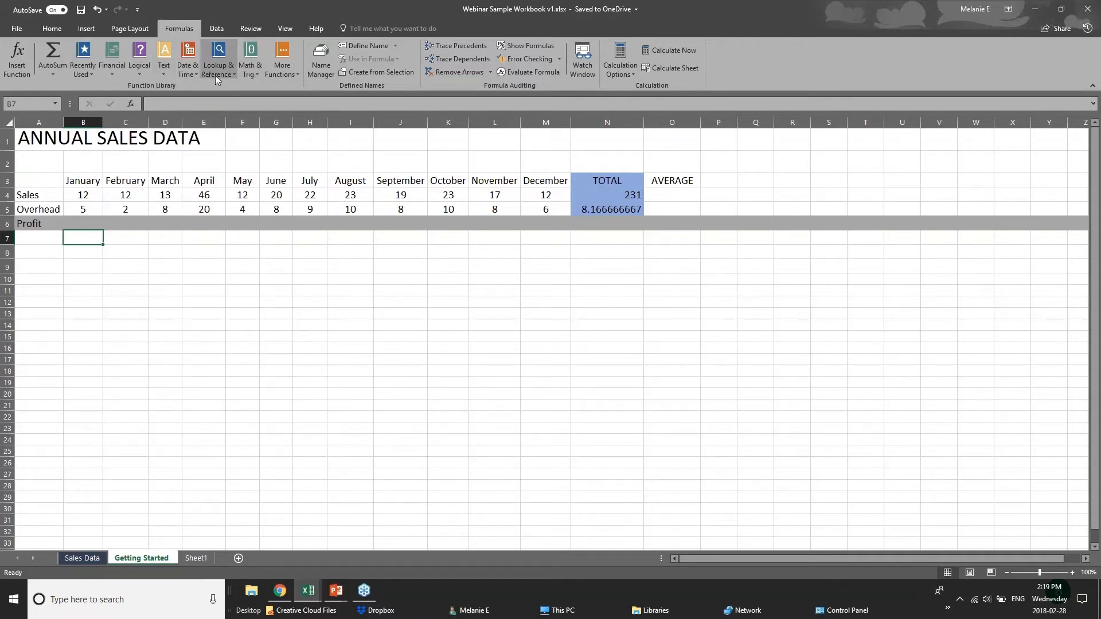
click(215, 73)
click(186, 75)
click(186, 75)
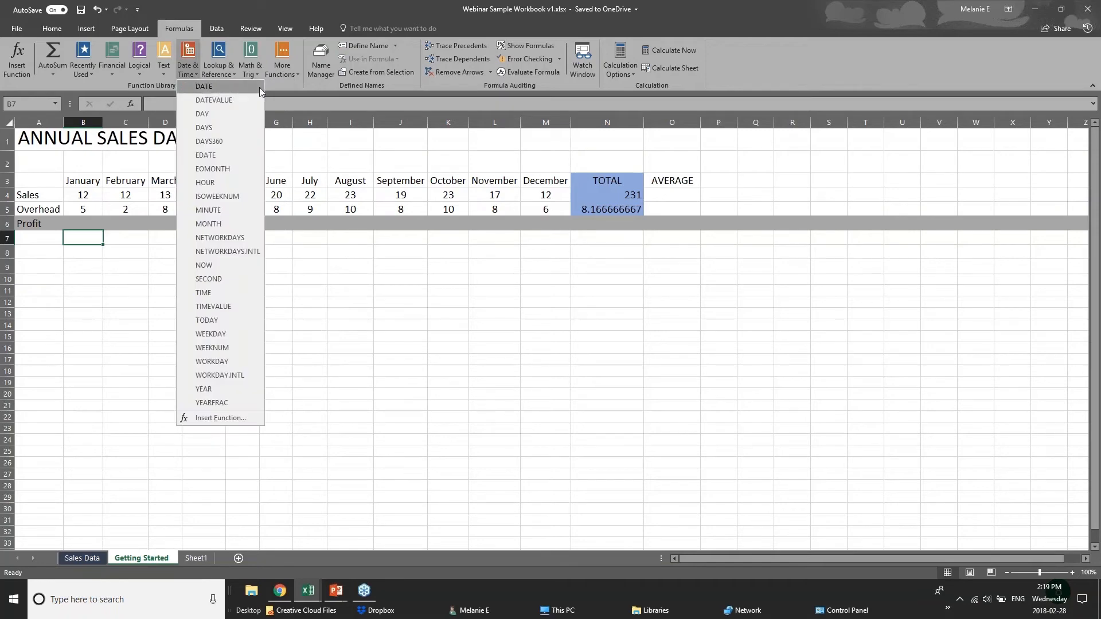
click(265, 84)
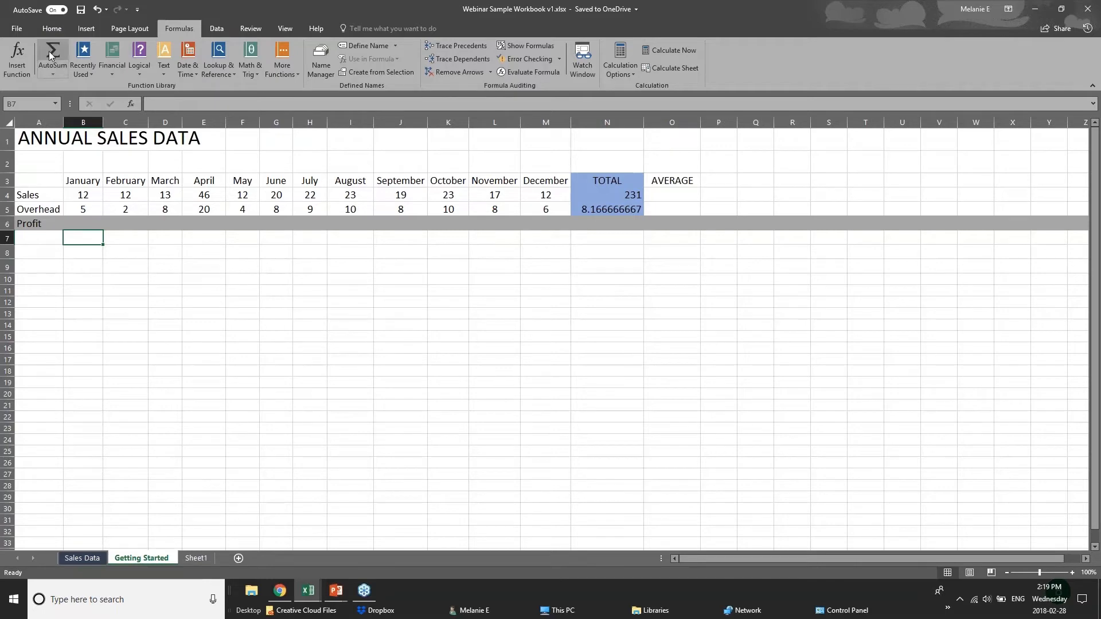
click(60, 74)
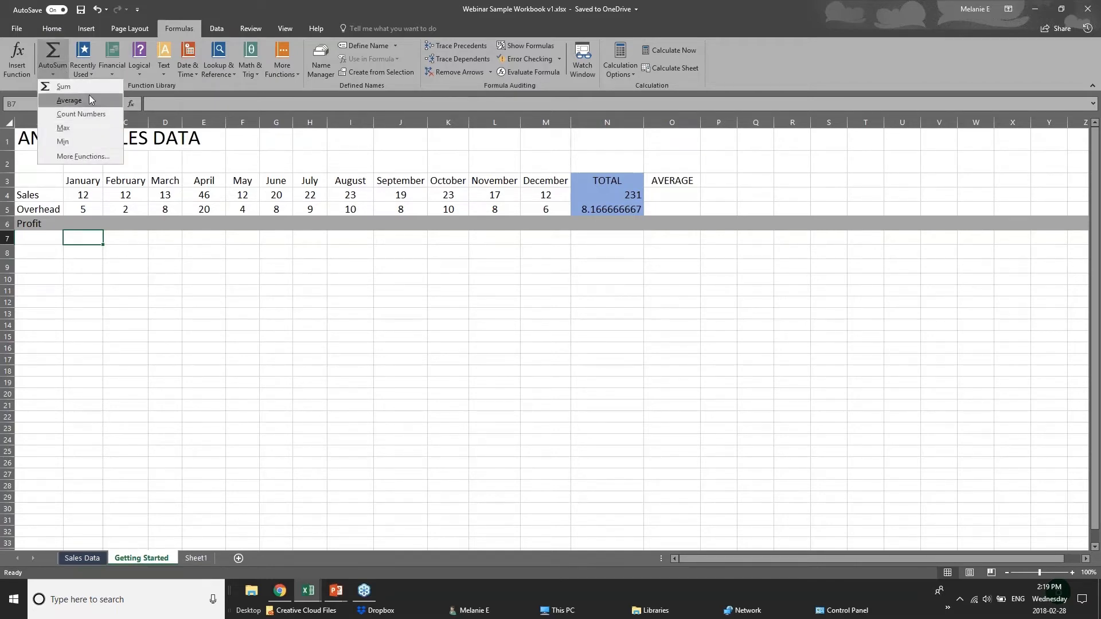
click(94, 236)
Begin a formula in the January cell of the Profit row, B6.
click(91, 224)
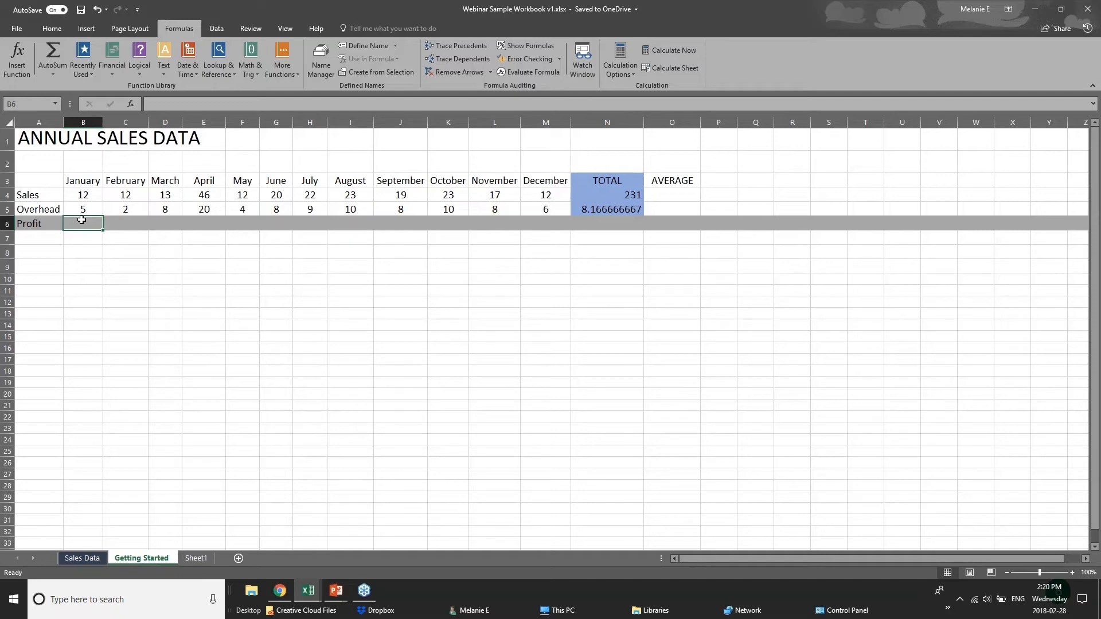
click(84, 198)
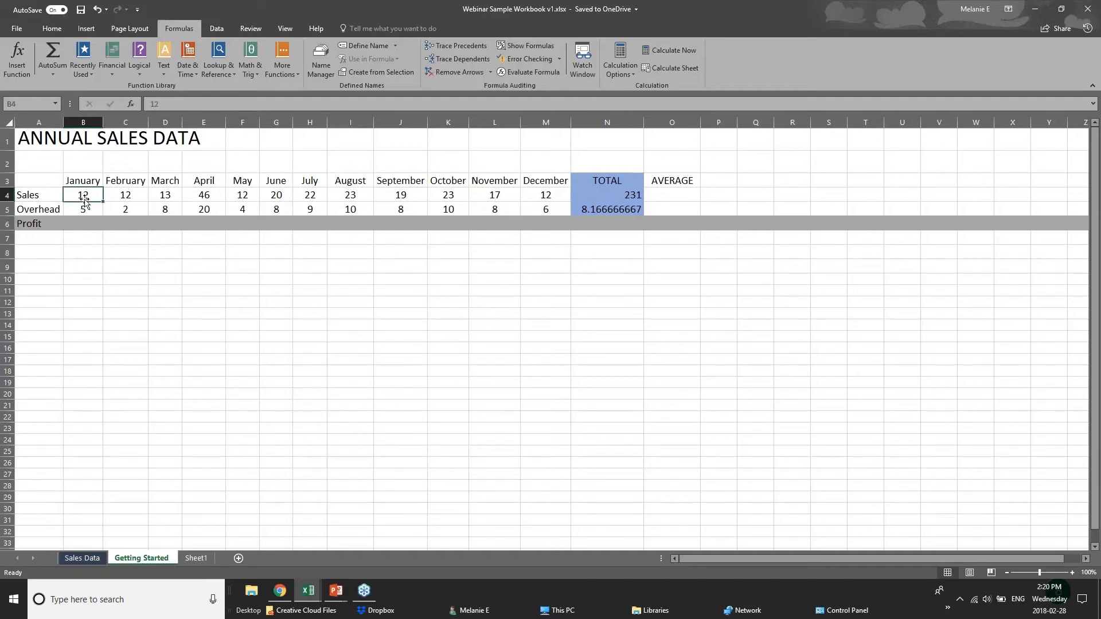
click(84, 209)
click(84, 223)
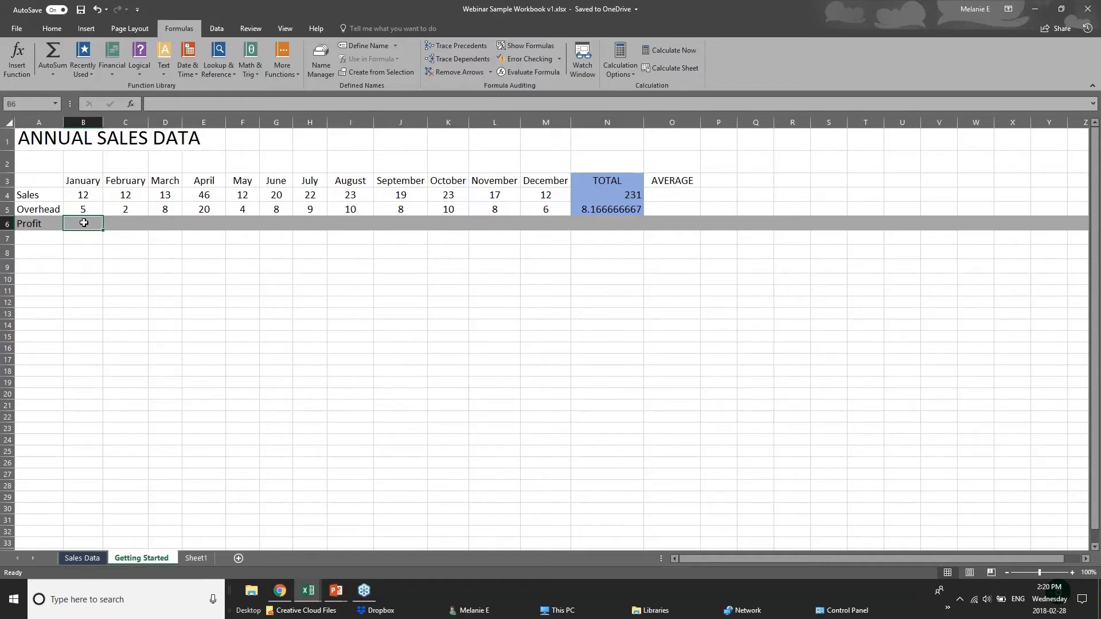
text(=)
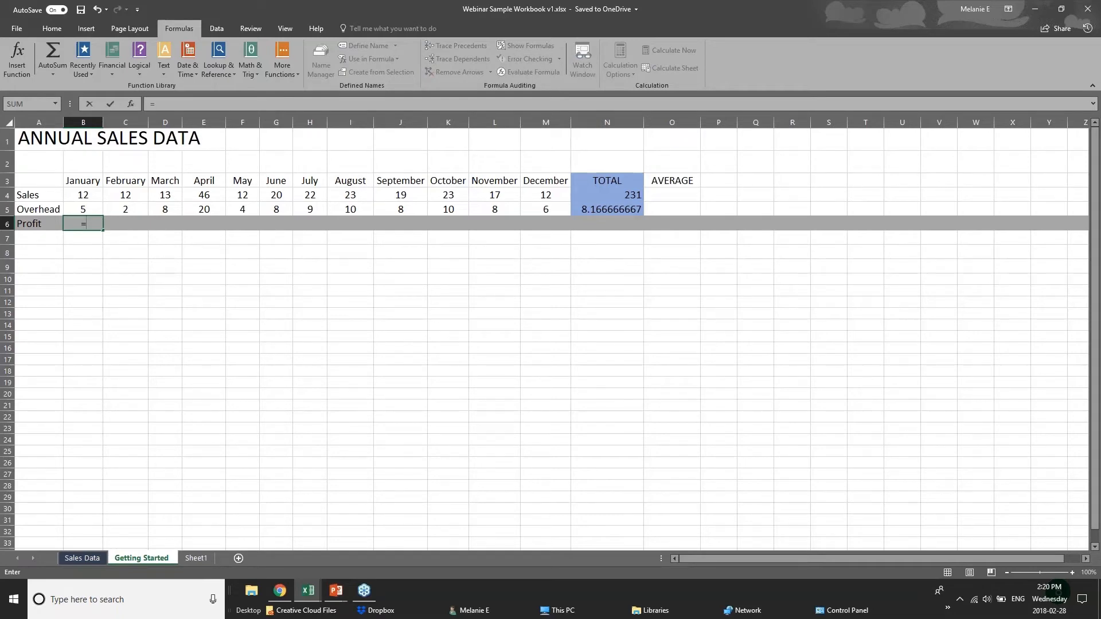
text(su)
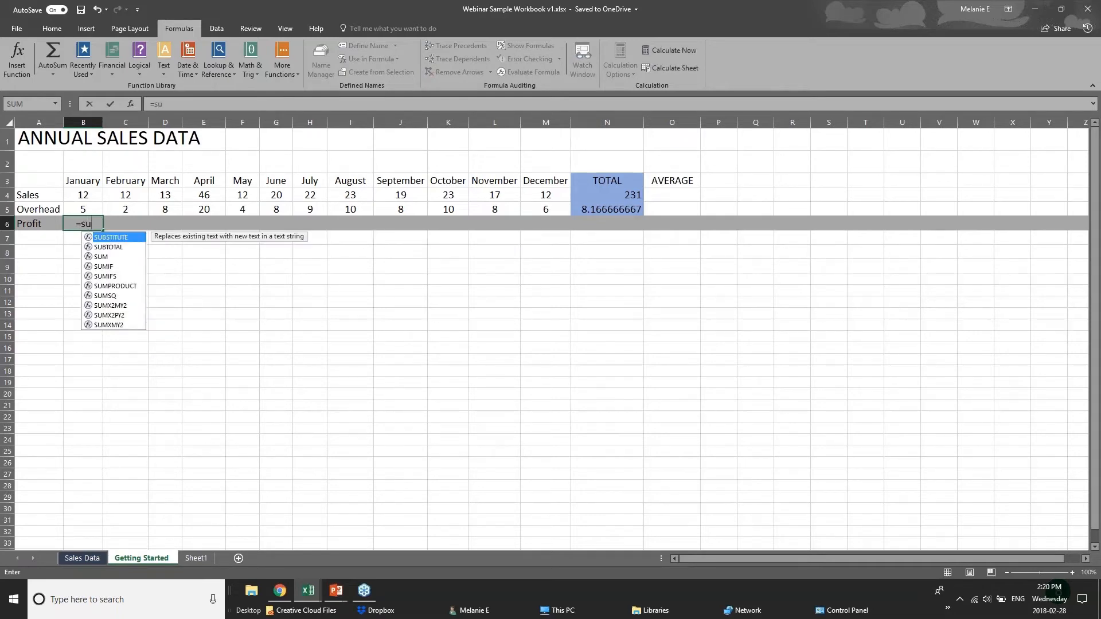
text(b)
key(BackSpace)
key(BackSpace)
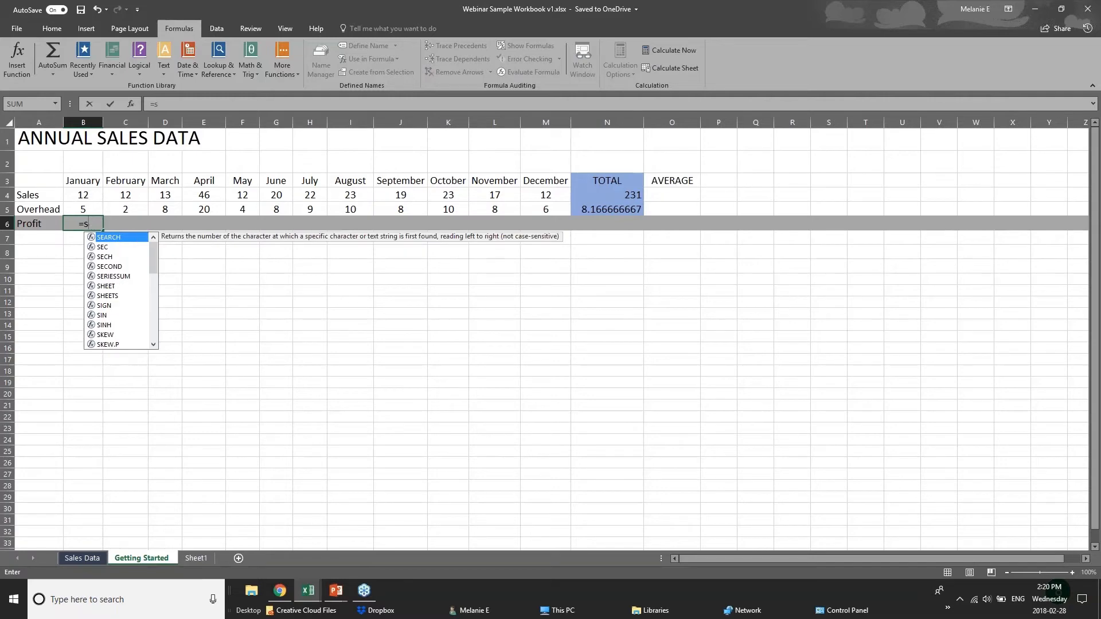
text(ub)
key(BackSpace)
key(BackSpace)
key(BackSpace)
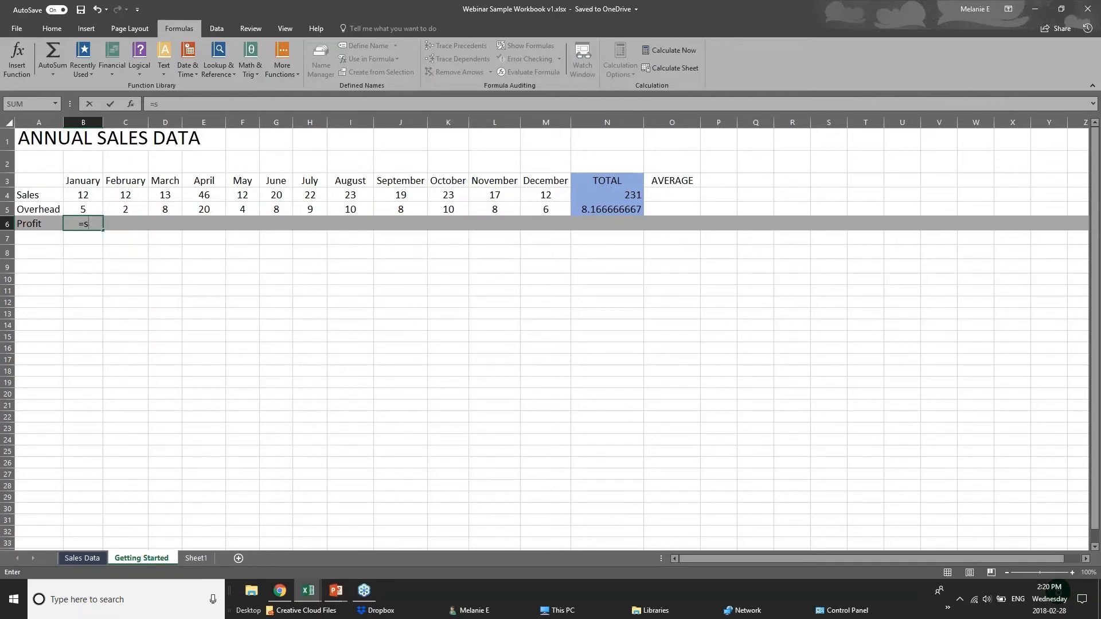
Complete the January Profit formula by subtracting January's Overhead from its Sales, =B4-B5.
click(91, 193)
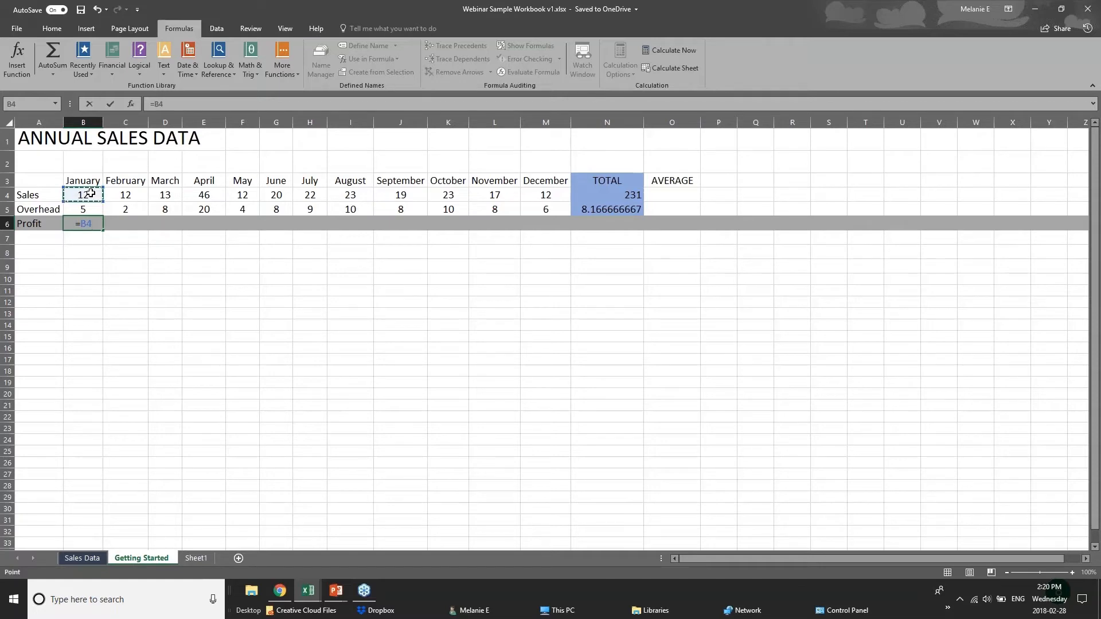
text(-)
click(93, 209)
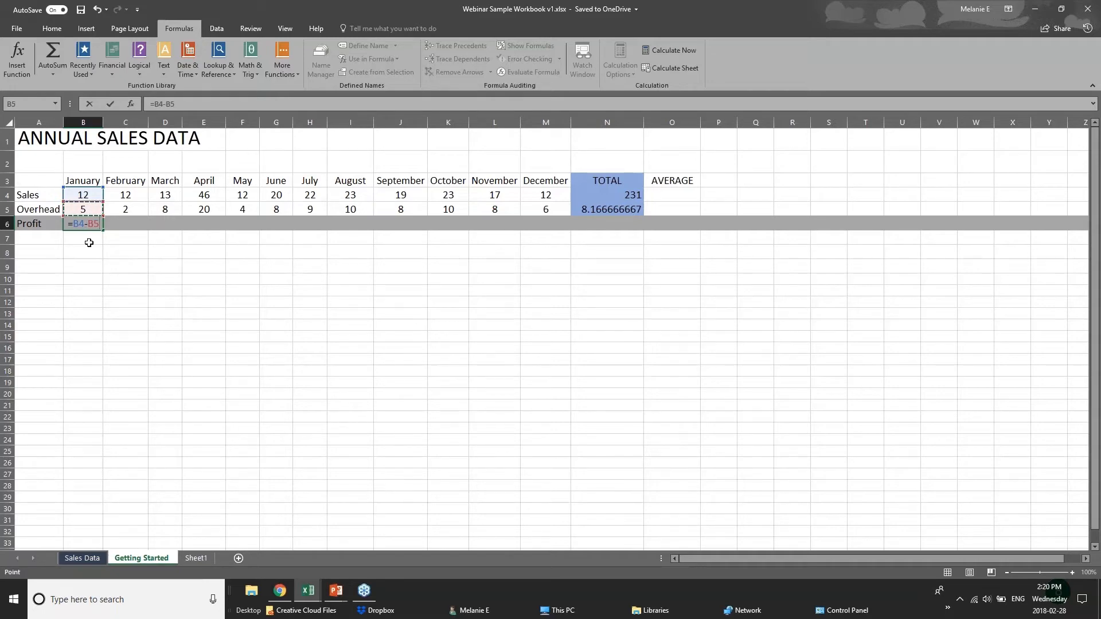
key(Return)
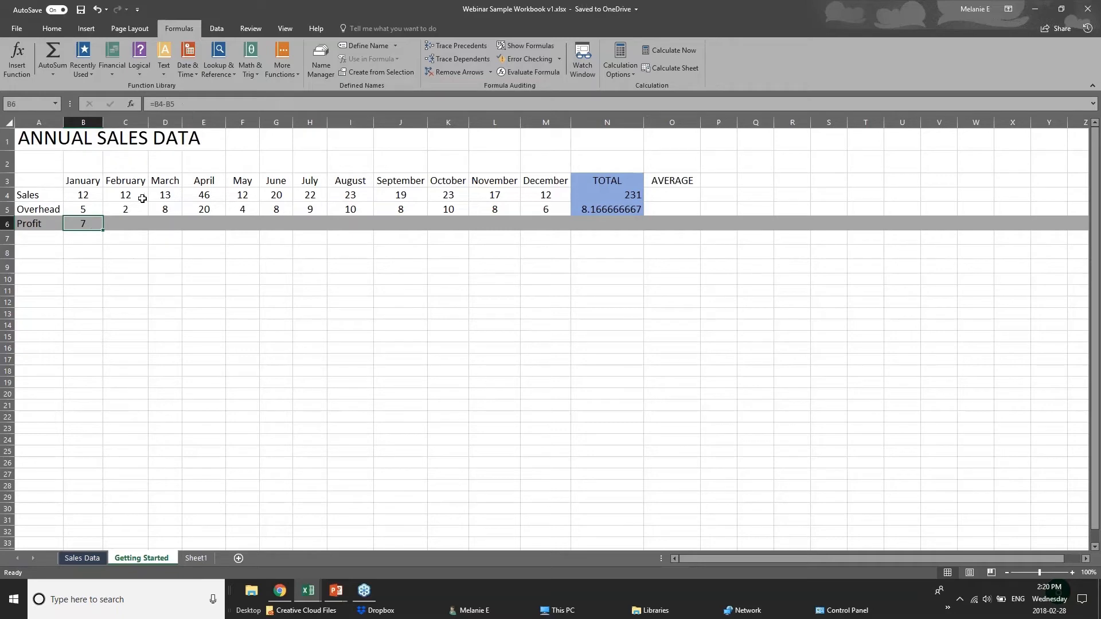
Copy the January Profit formula from B6 to February's cell C6 and fill it across the Profit row through December (M6).
click(137, 220)
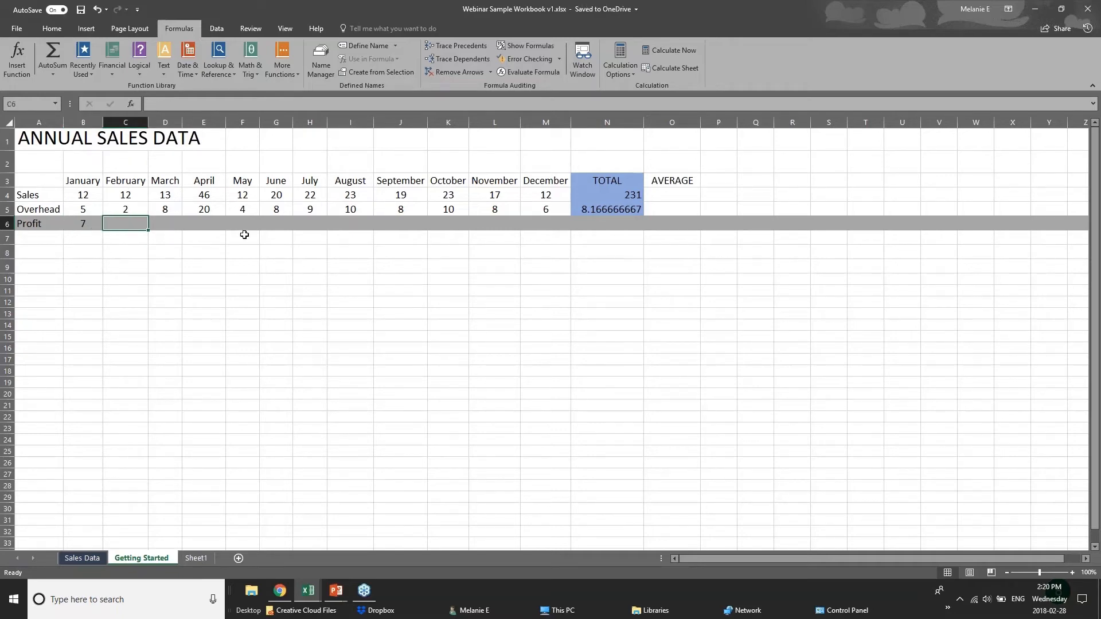
click(72, 224)
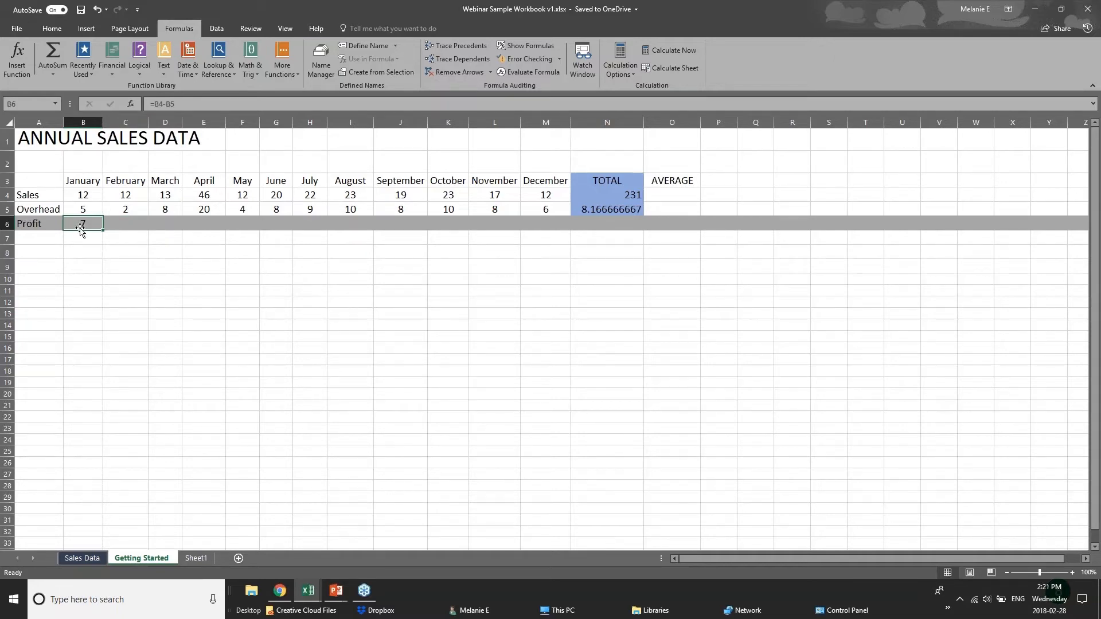
right_click(84, 225)
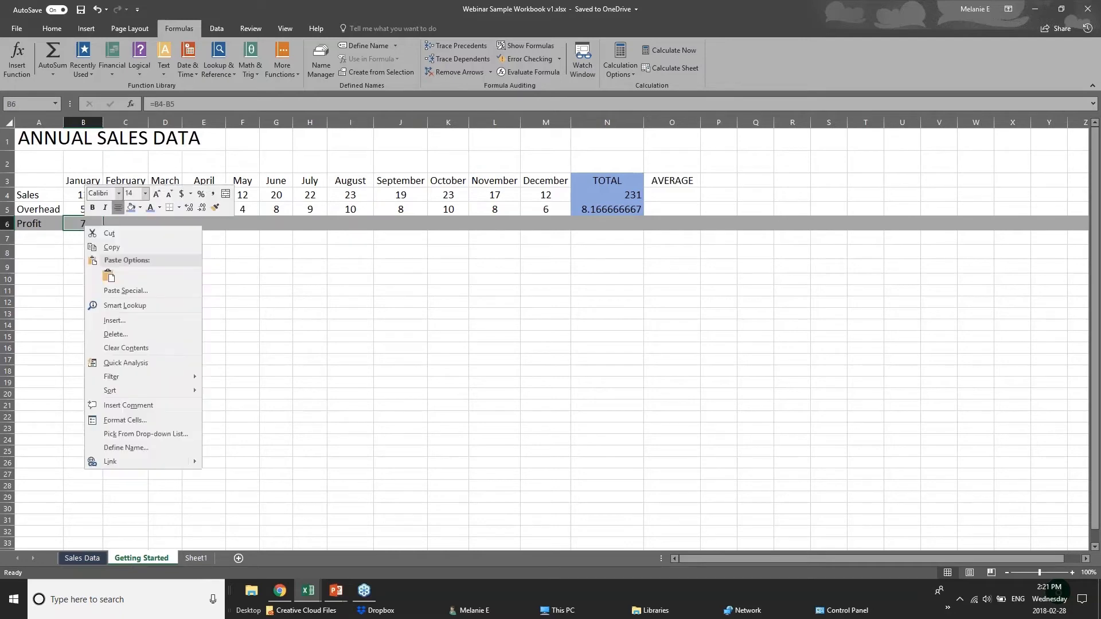
click(112, 247)
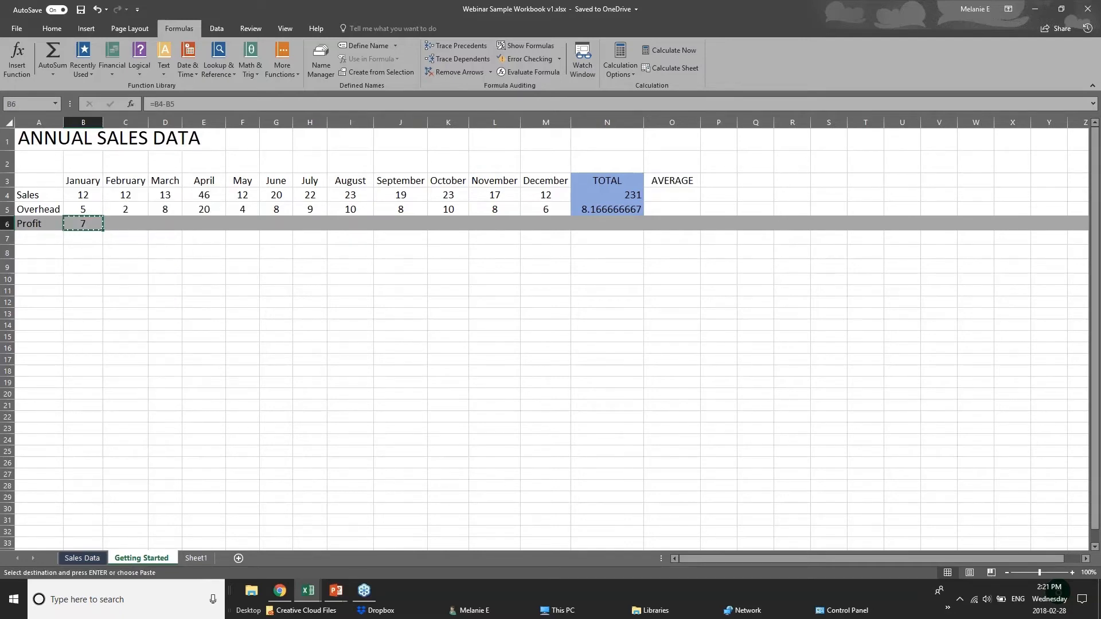
right_click(122, 226)
click(147, 278)
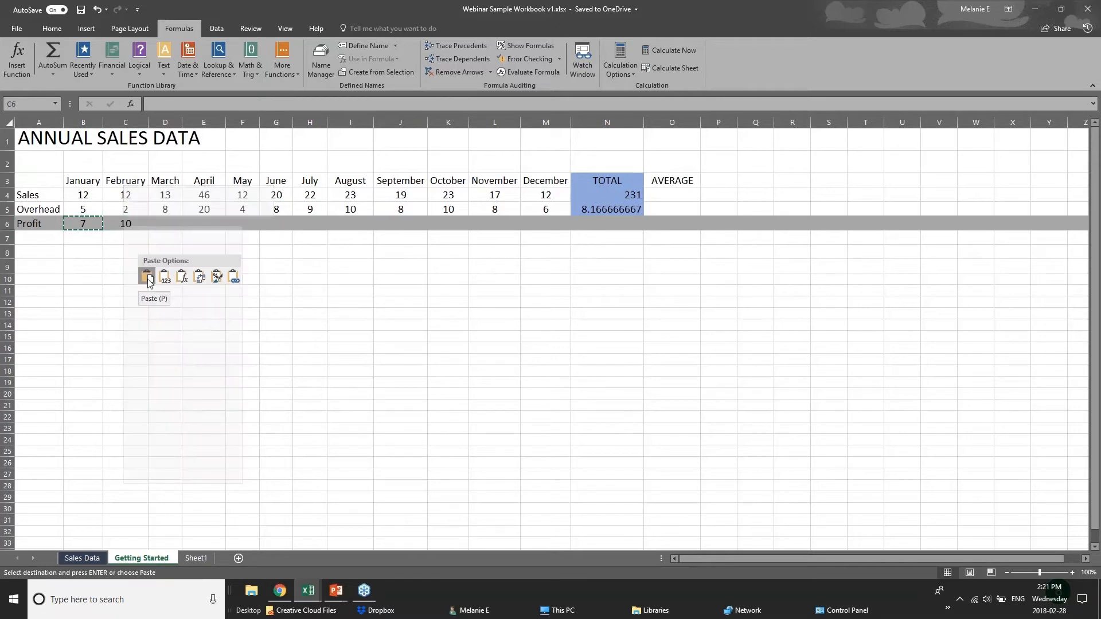
click(182, 277)
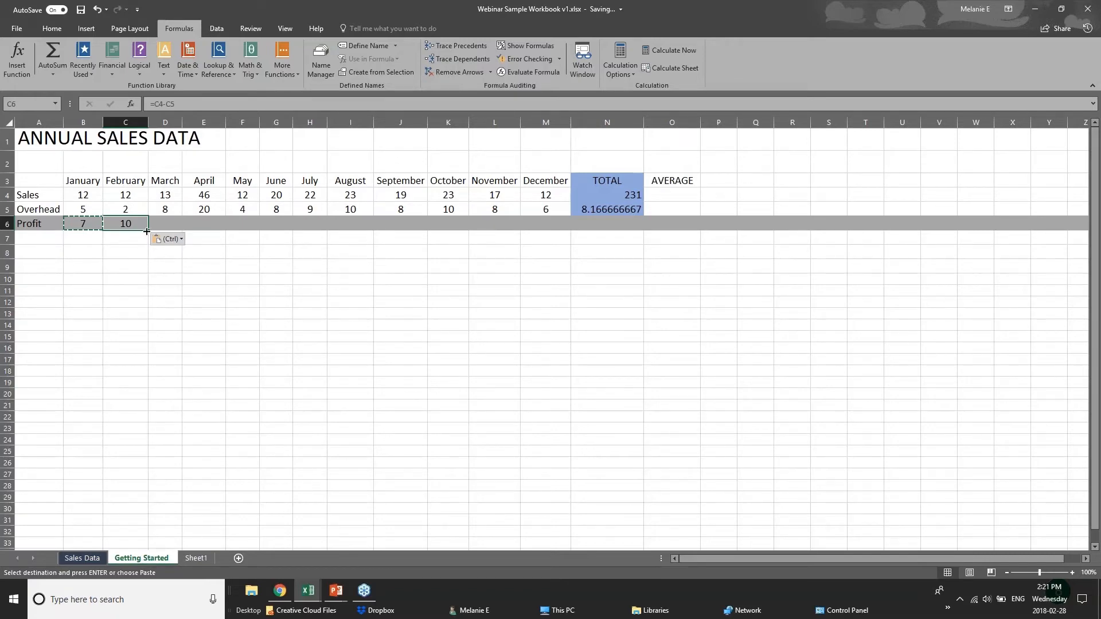
drag(148, 229, 554, 231)
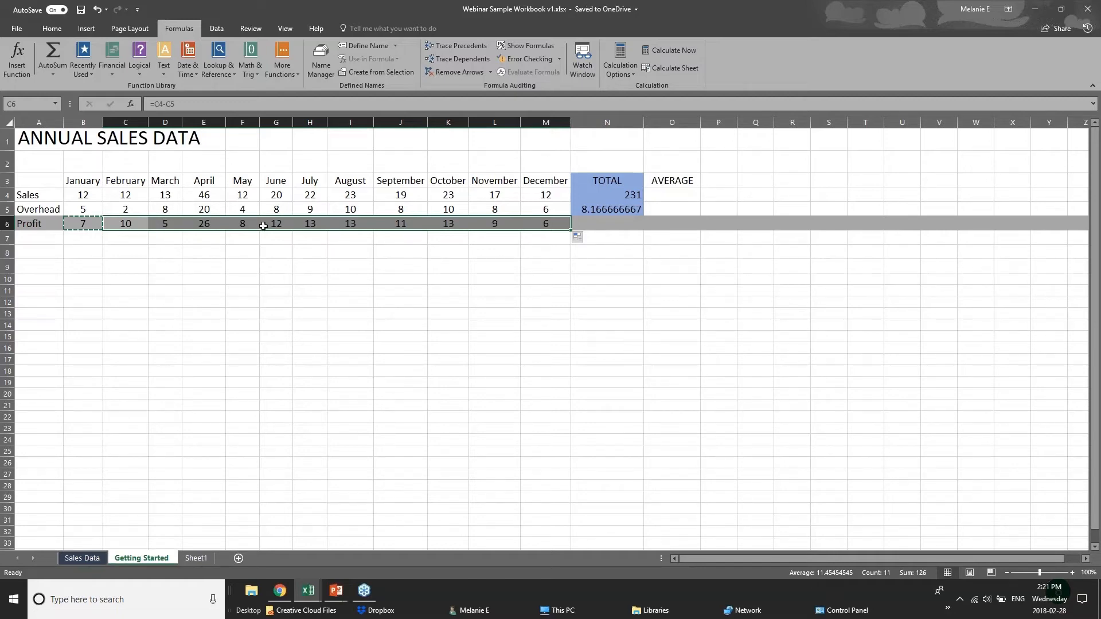
click(67, 194)
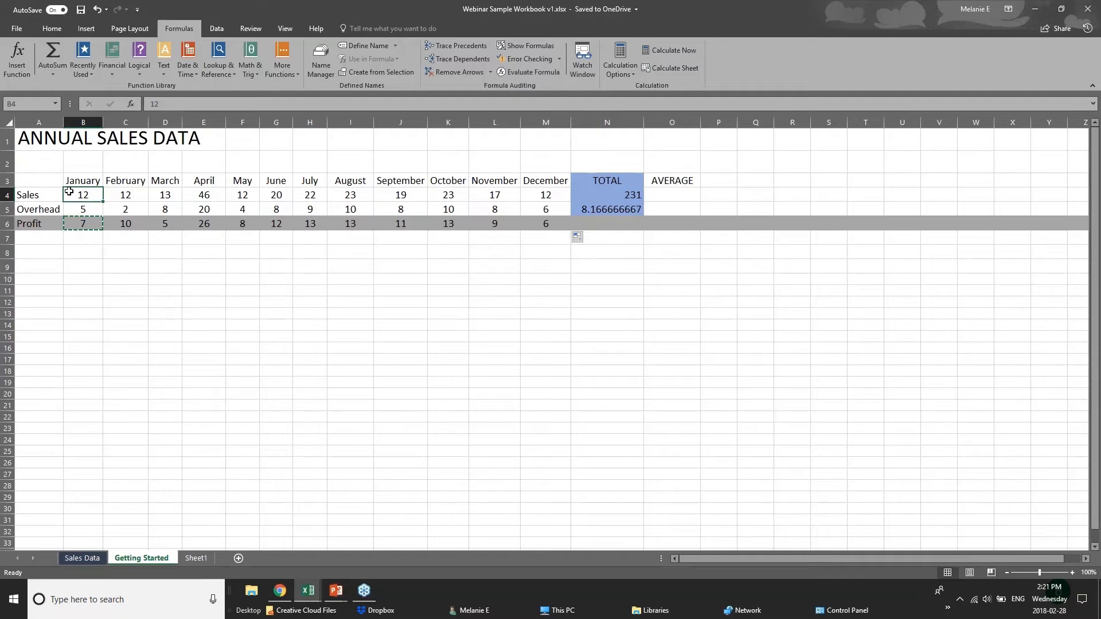
Switch to the PowerPoint slide show and advance to the Formatting Worksheets slide.
click(93, 235)
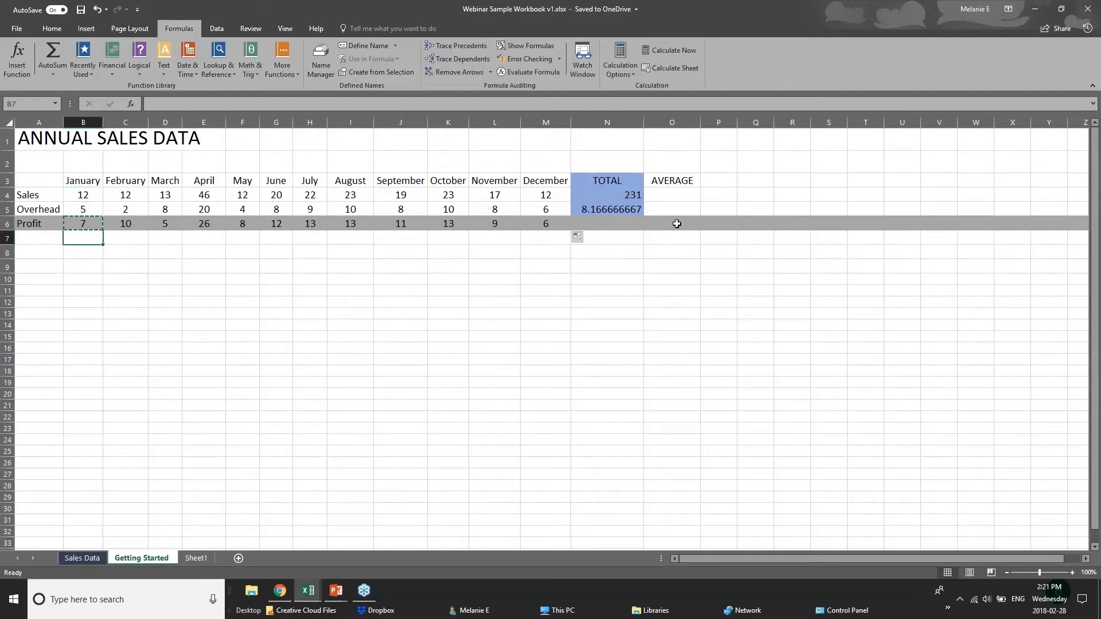
click(628, 225)
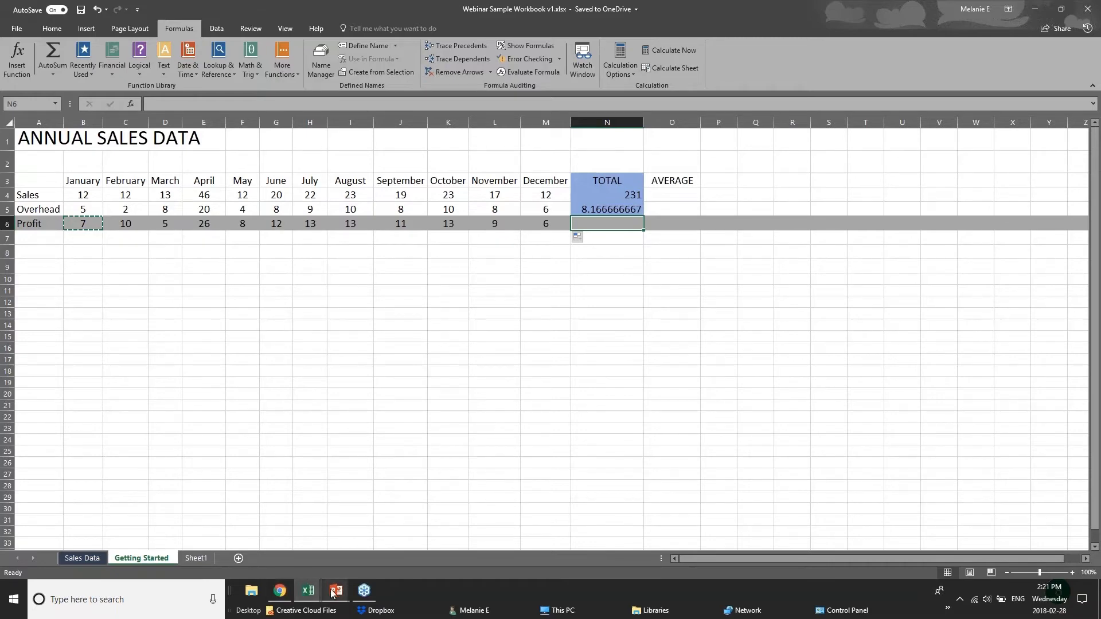
mouse_move(336, 590)
click(367, 524)
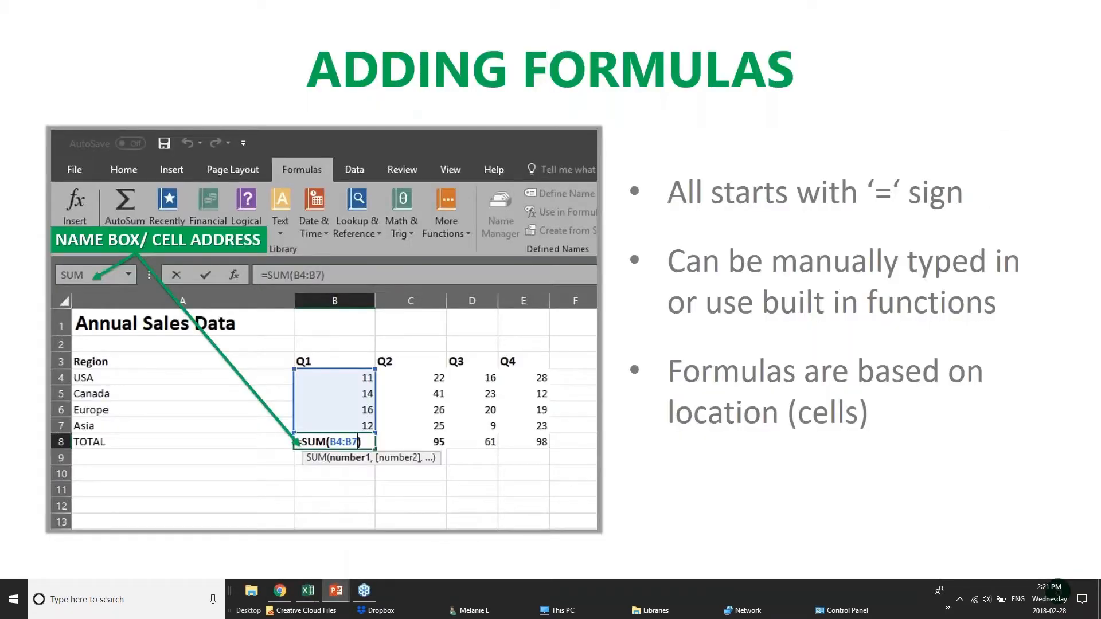
key(Right)
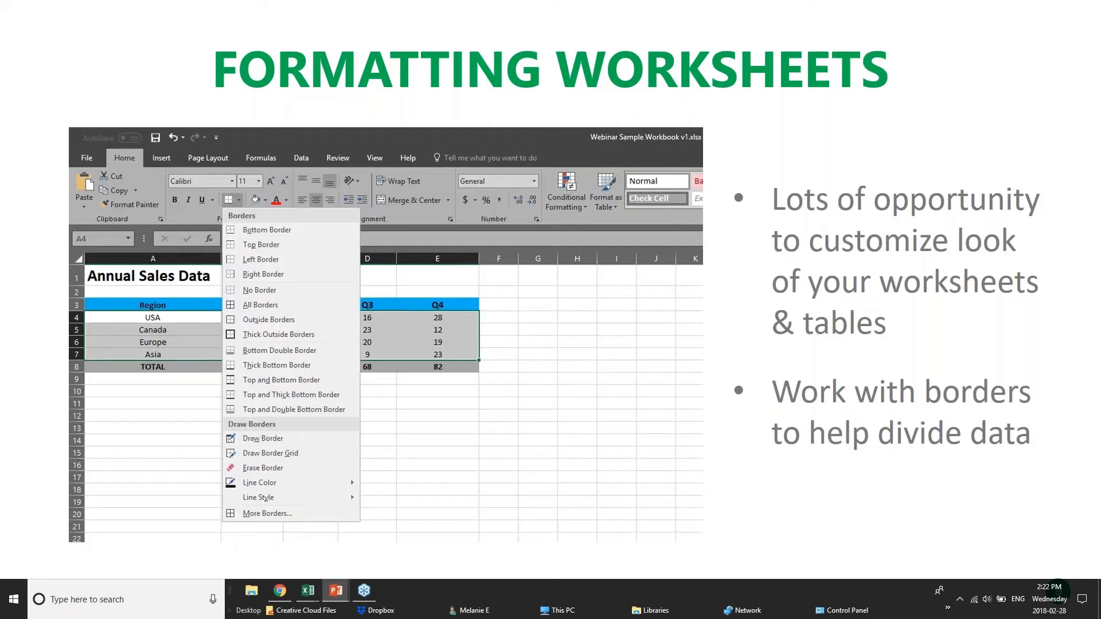
Return to the Webinar Sample Workbook in Excel and open its Sales Data sheet.
mouse_move(309, 593)
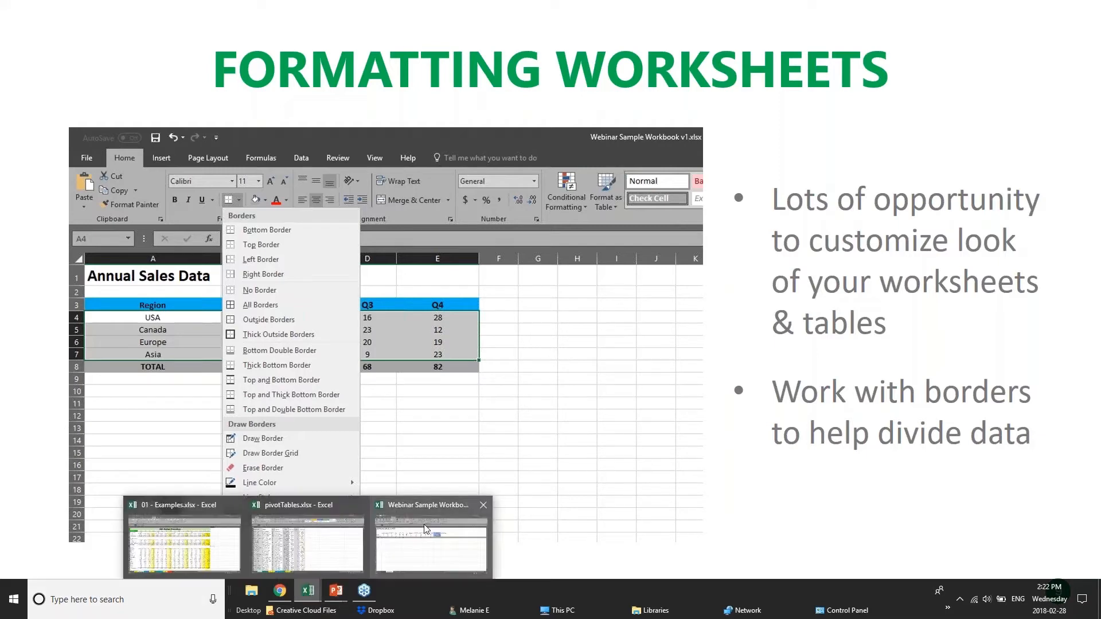
click(426, 529)
click(312, 266)
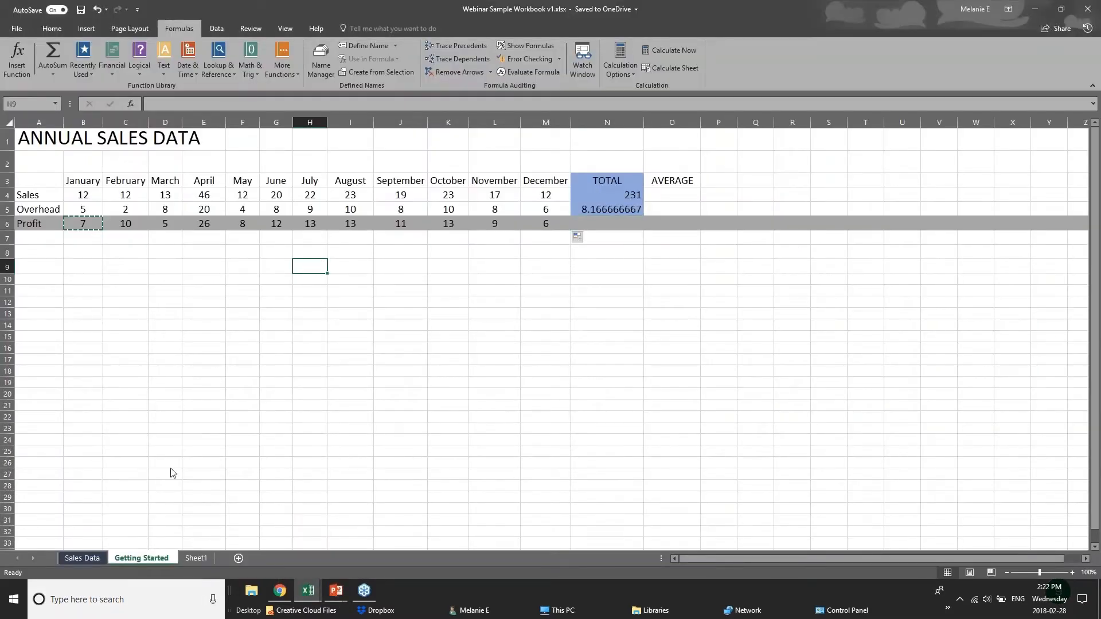
click(83, 559)
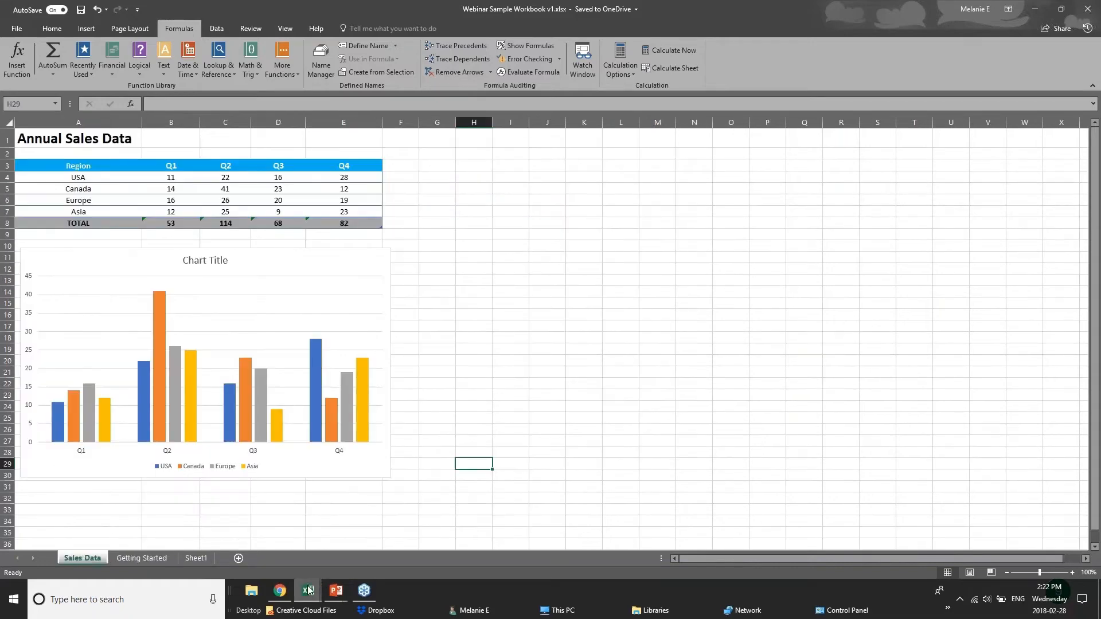
Switch to the pivotTables.xlsx workbook and look through the sales records on the Creating sheet.
mouse_move(308, 591)
click(330, 559)
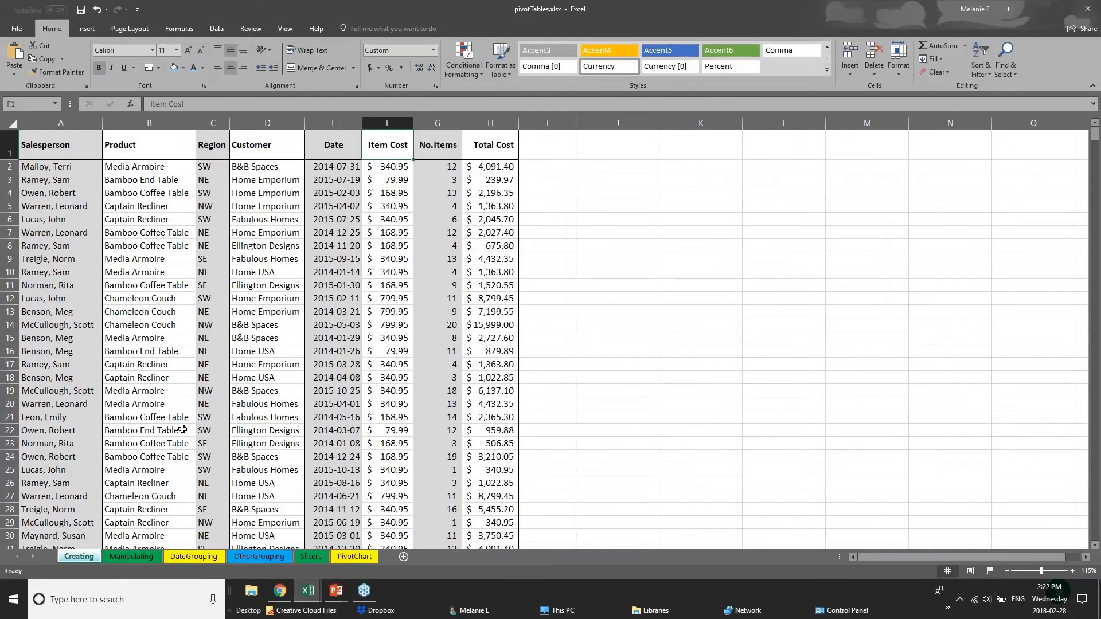
scroll(182, 428, down, 1)
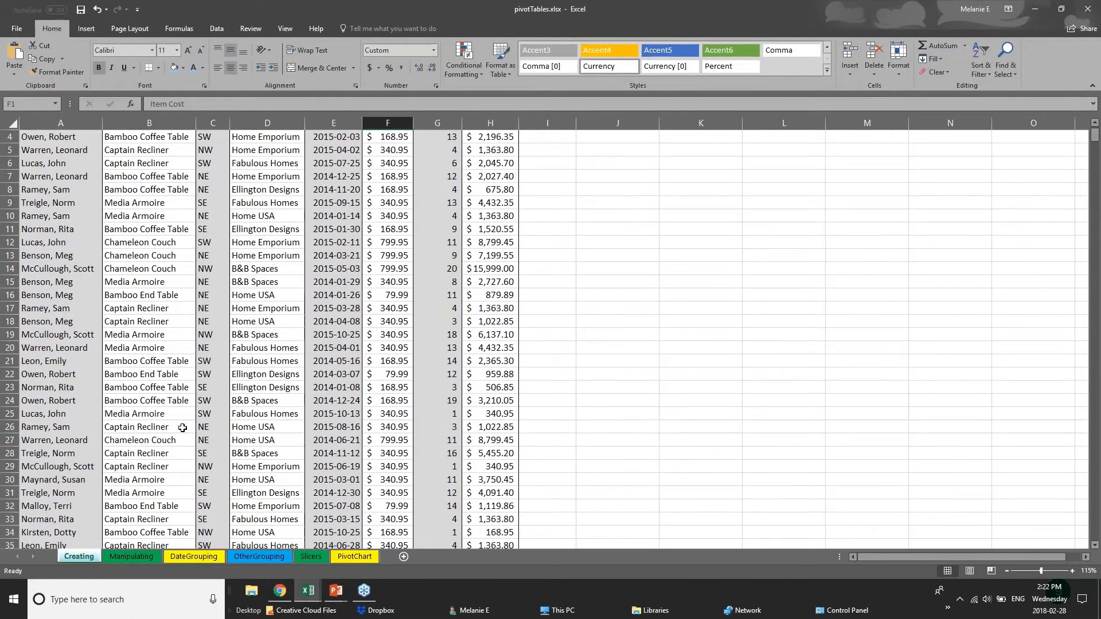
scroll(183, 428, down, 20)
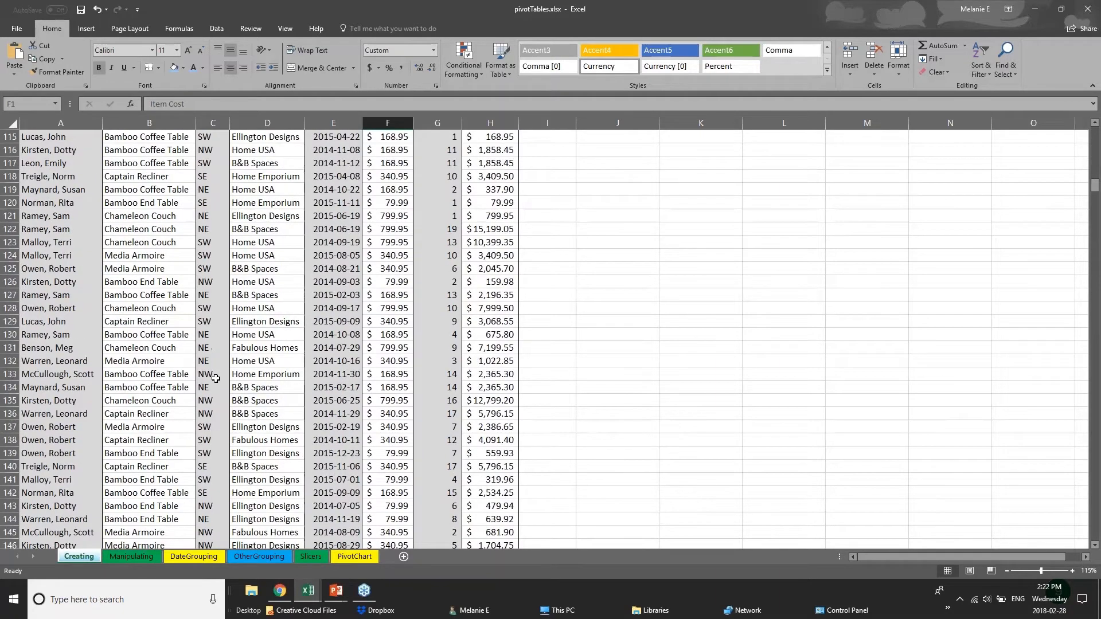
scroll(216, 379, up, 13)
scroll(216, 377, up, 20)
Examine the Creating sheet's columns one by one, from Salesperson through Total Cost, noting their alternating shading.
click(57, 180)
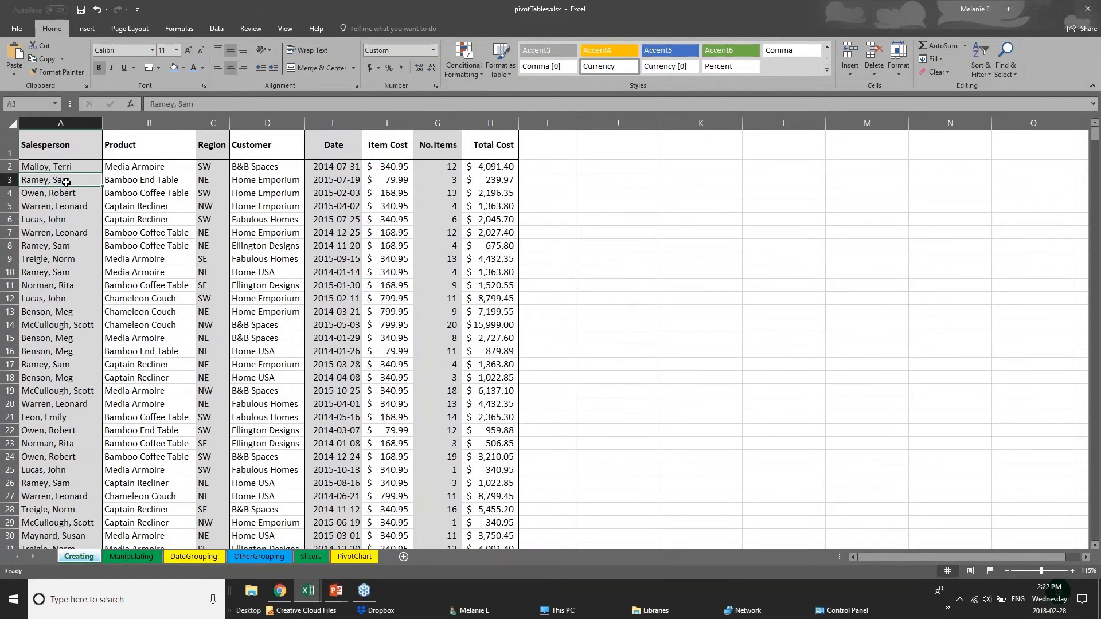
click(73, 146)
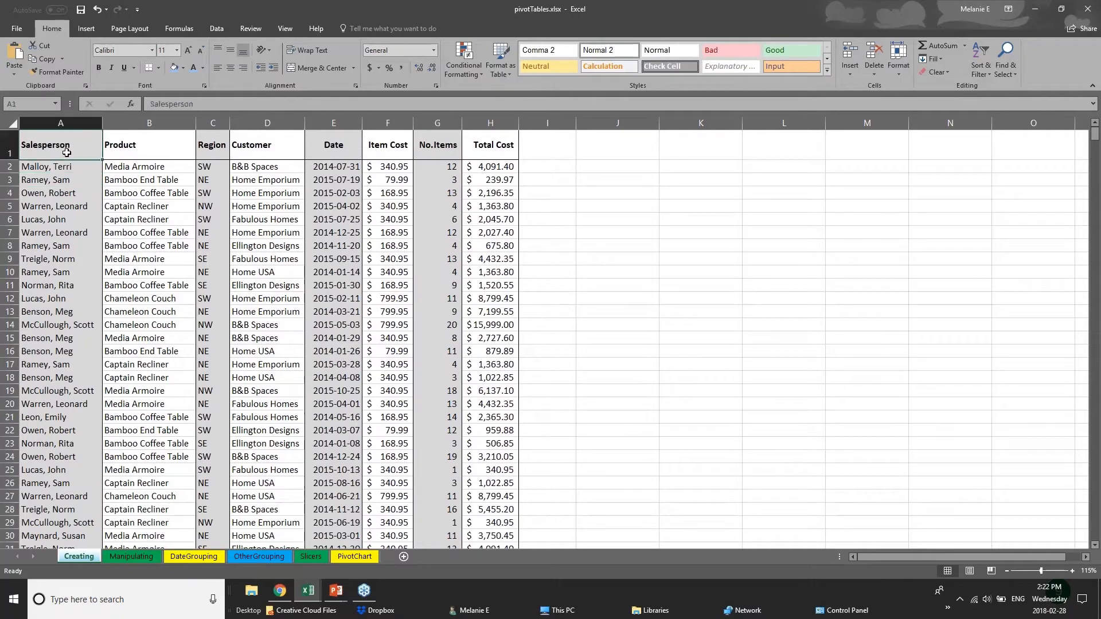
key(ctrl+space)
click(148, 124)
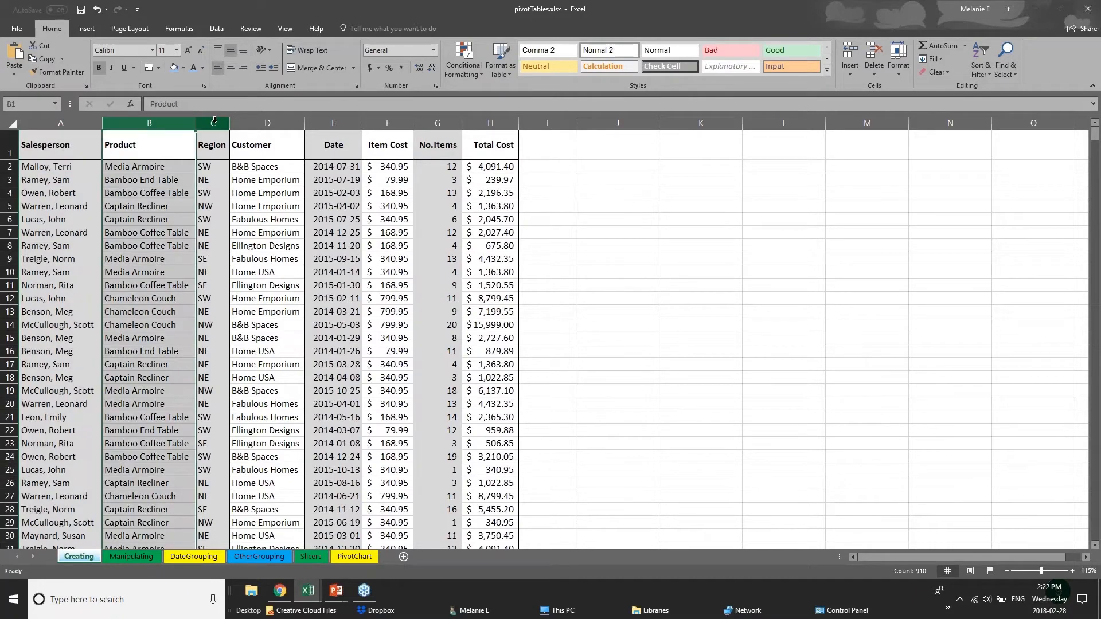
click(212, 123)
click(268, 123)
click(334, 123)
click(387, 123)
click(438, 124)
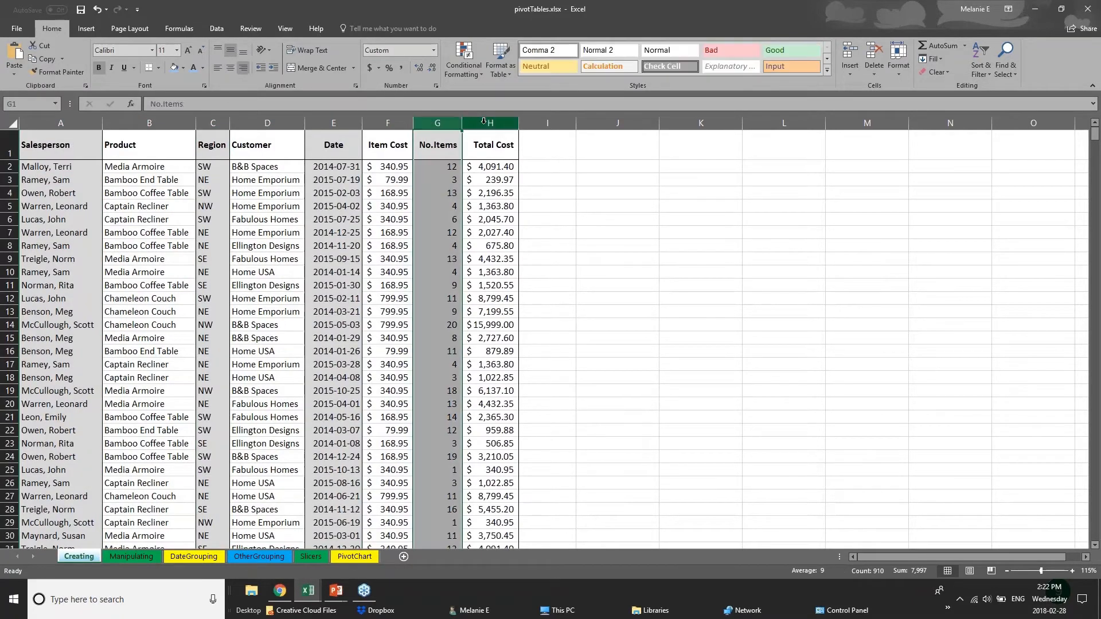
click(490, 123)
Fill the whole Salesperson column (A) with a light blue theme color.
click(62, 121)
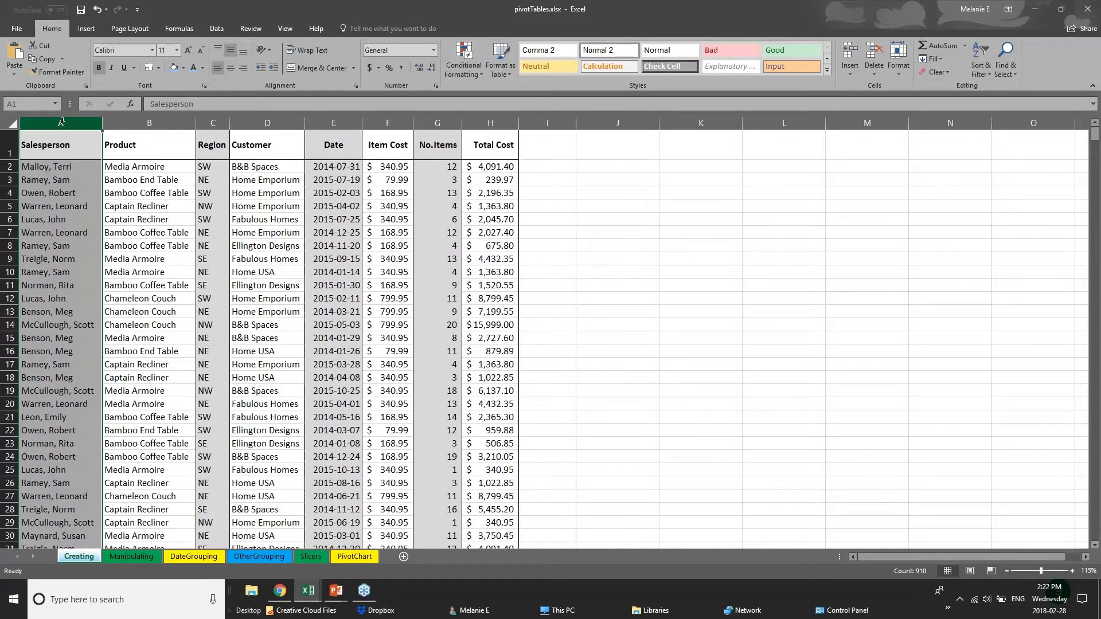
right_click(61, 121)
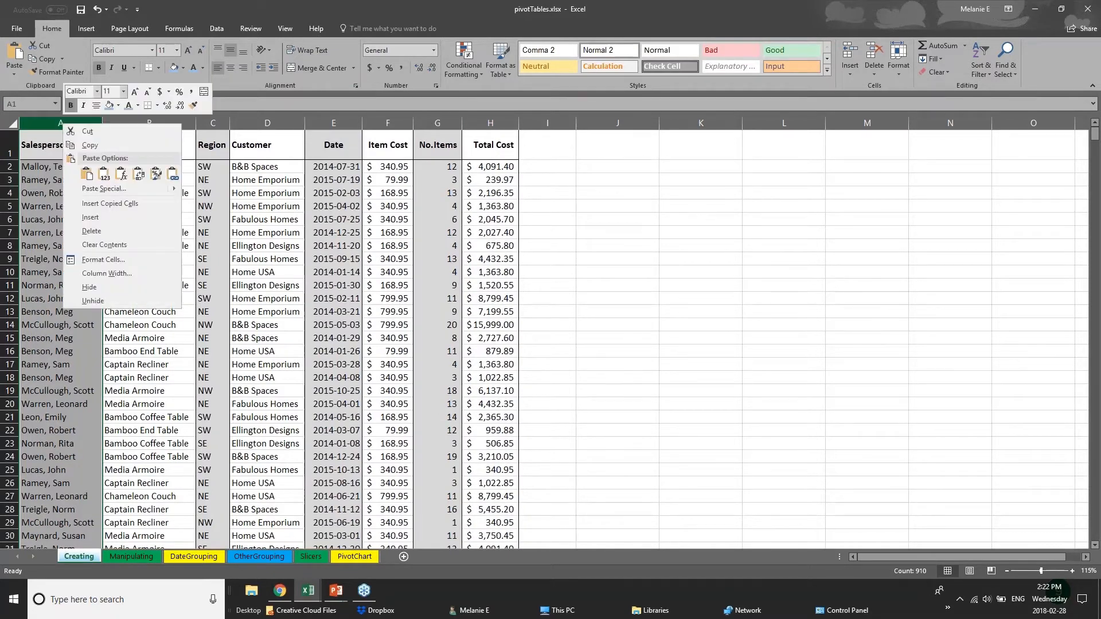
click(118, 107)
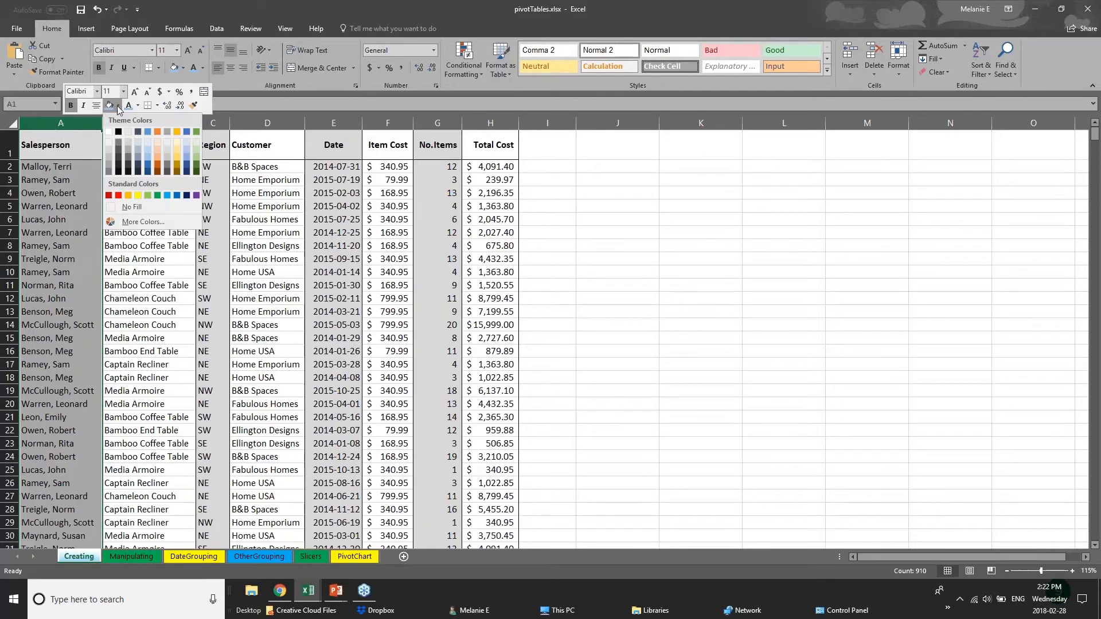
click(148, 158)
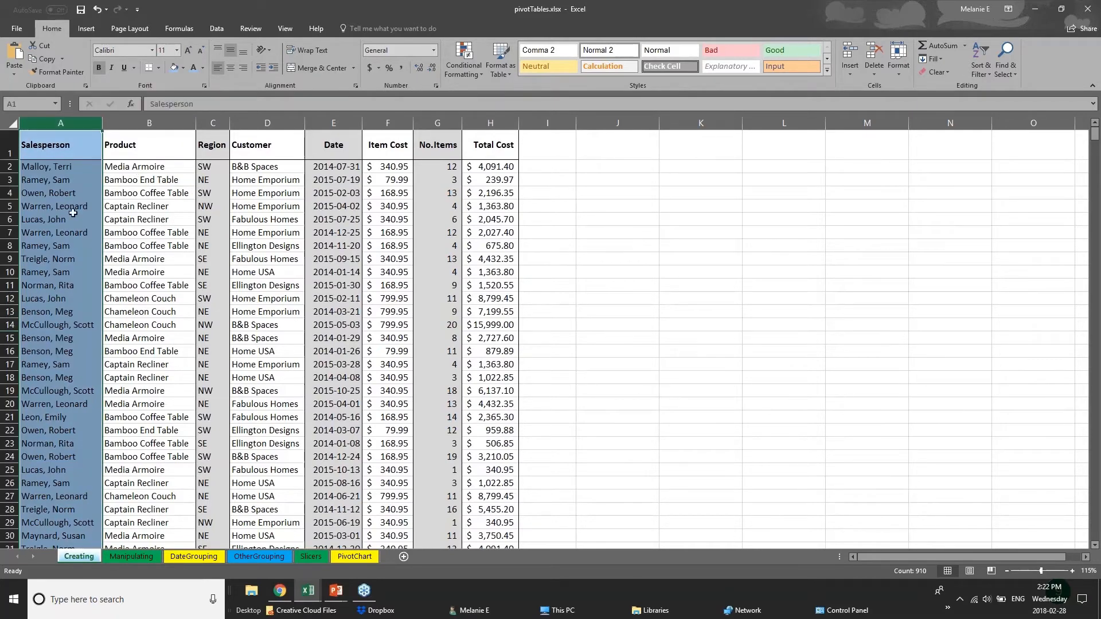
Apply a thick bottom border to the entire header row, row 1, of the Creating sheet.
click(57, 182)
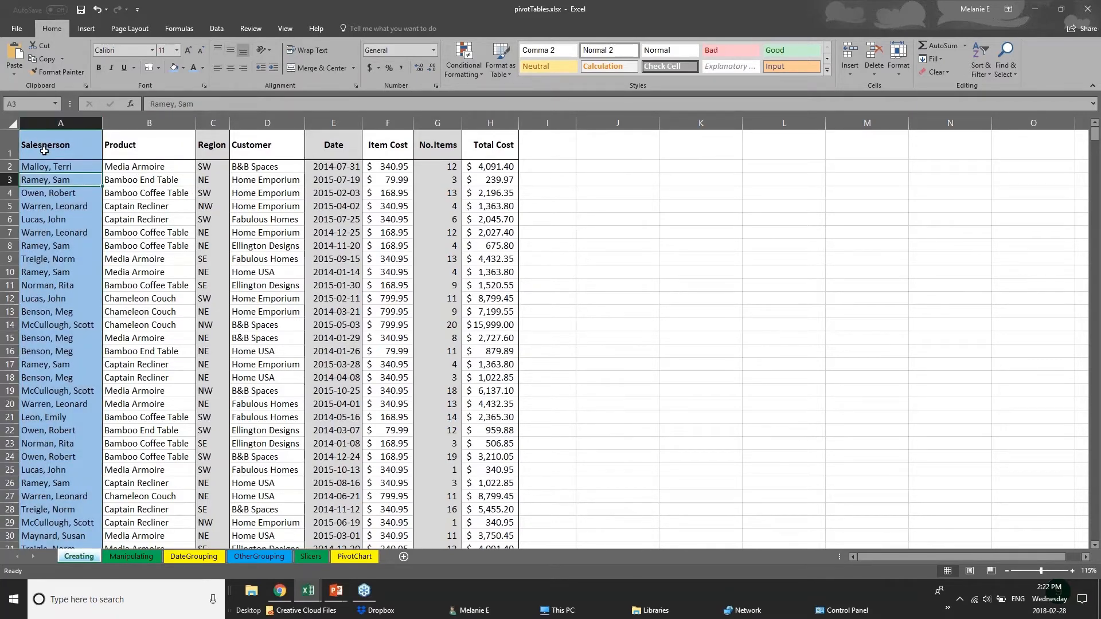
click(44, 154)
drag(120, 148, 505, 148)
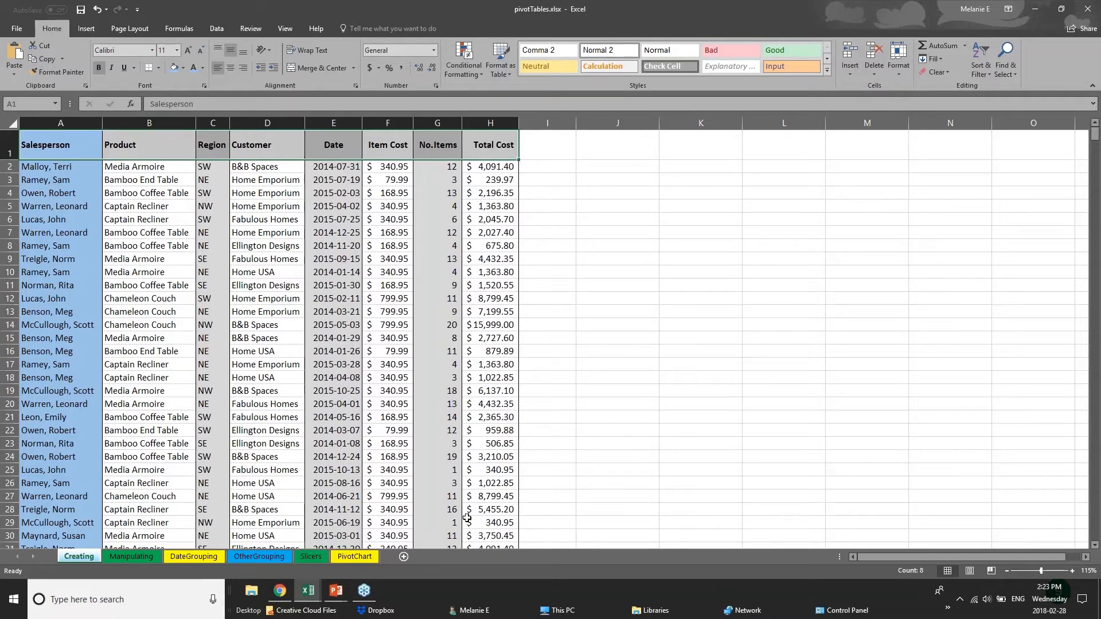
click(10, 149)
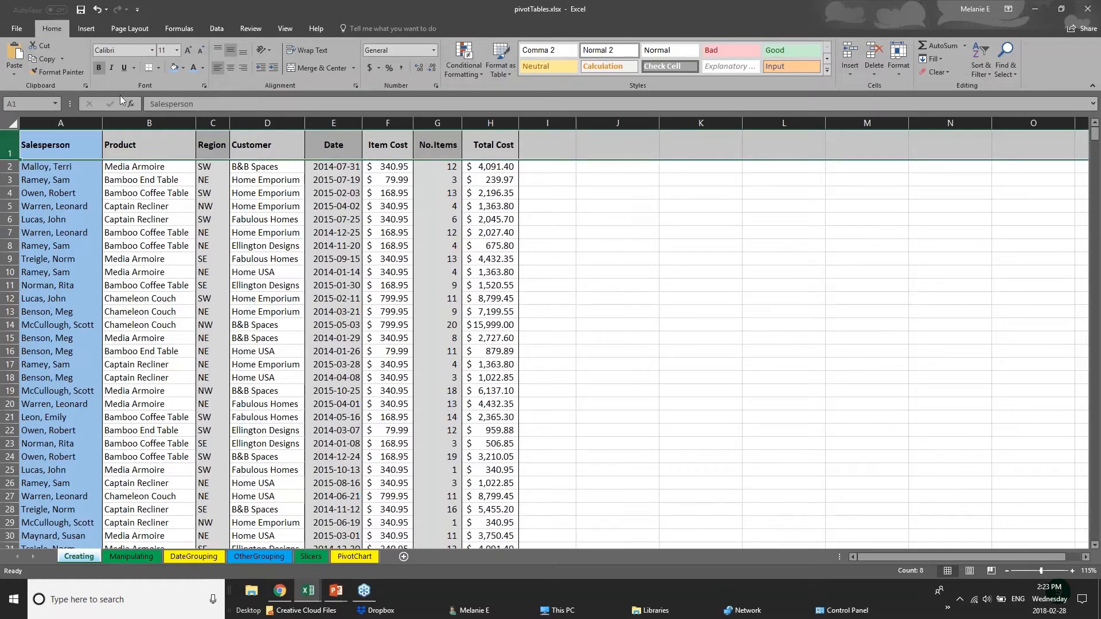
click(161, 68)
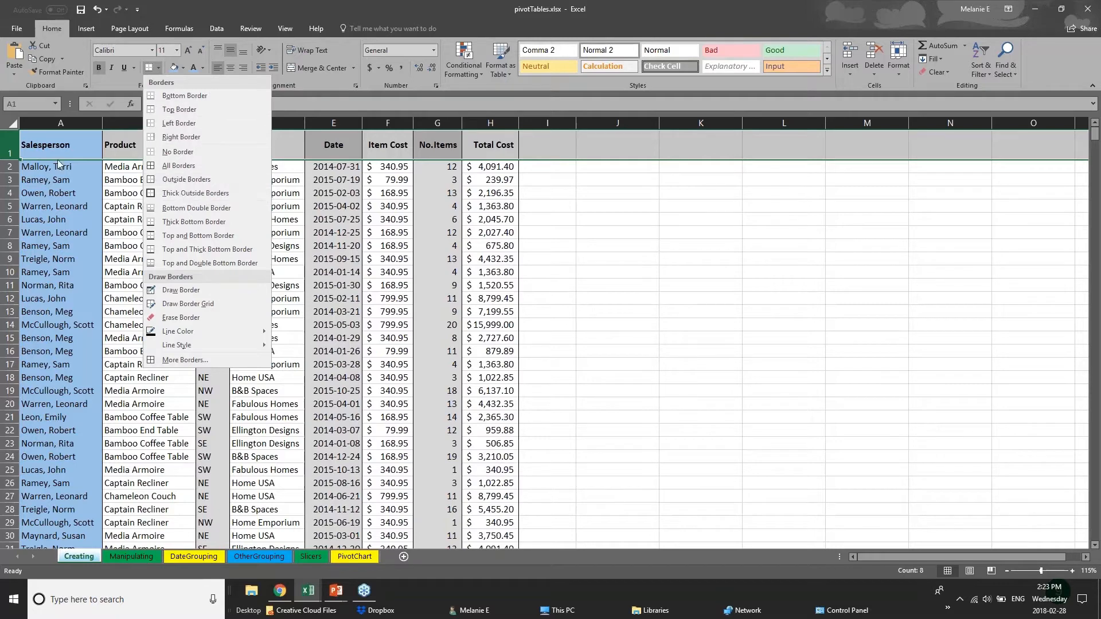
click(8, 146)
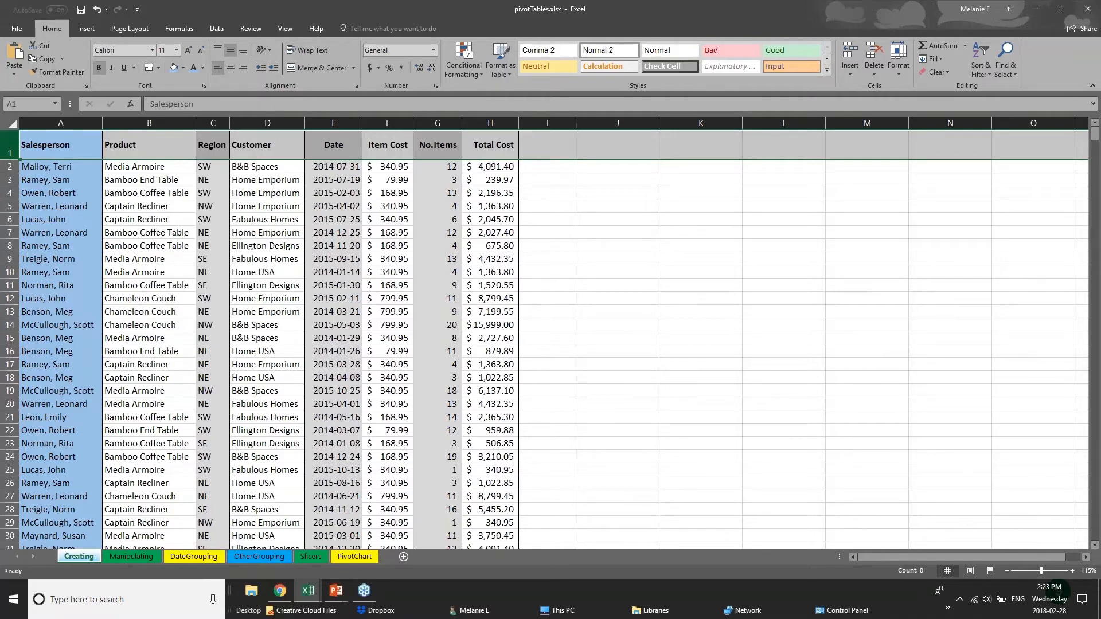
click(158, 68)
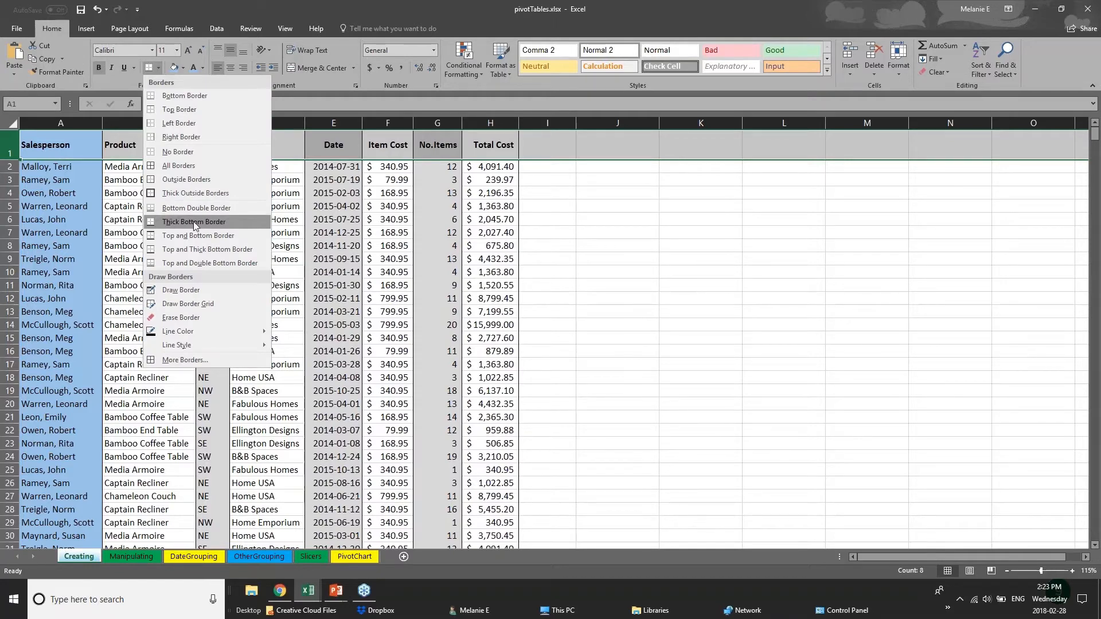
click(153, 224)
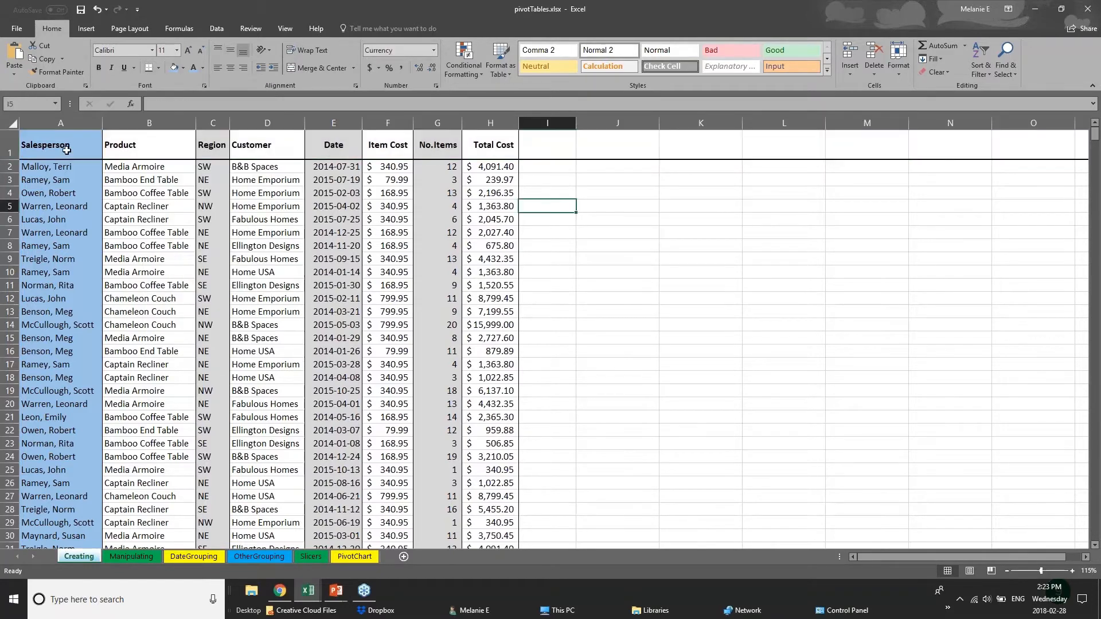
Review the formatted header and records on the Creating sheet, then view the DateGrouping, Slicers and PivotChart sheets.
drag(67, 147, 500, 143)
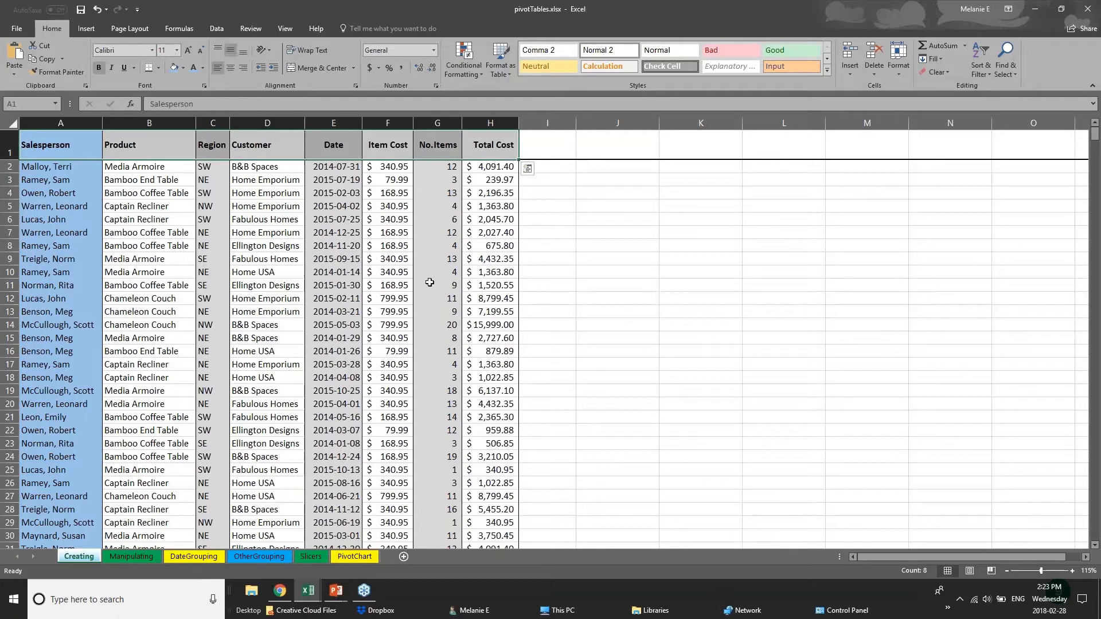
click(257, 349)
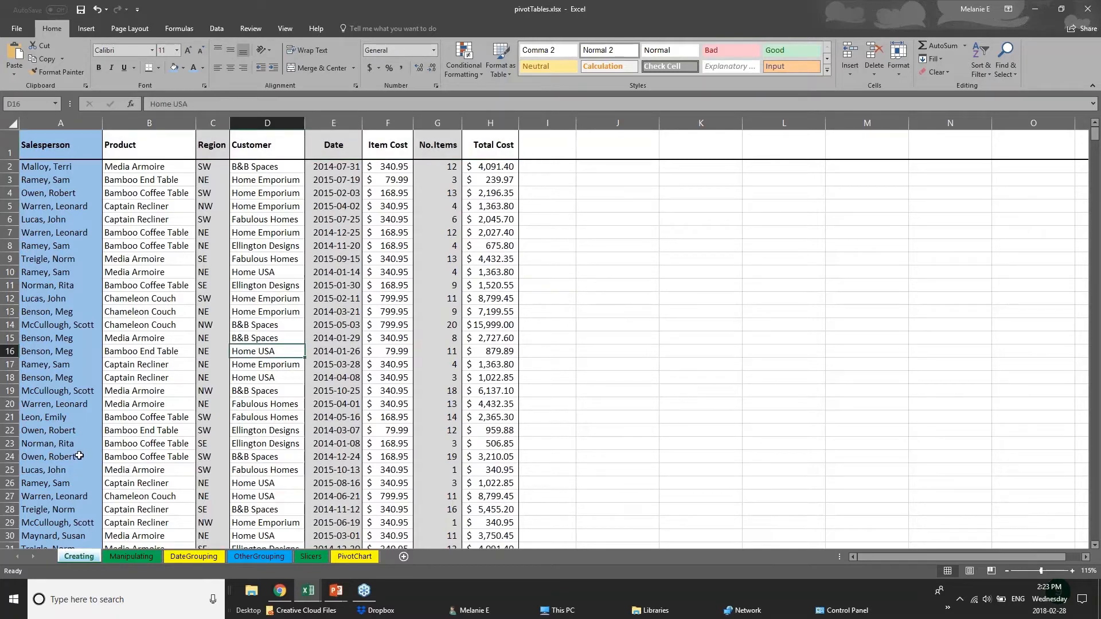
scroll(79, 456, down, 1)
scroll(79, 456, down, 10)
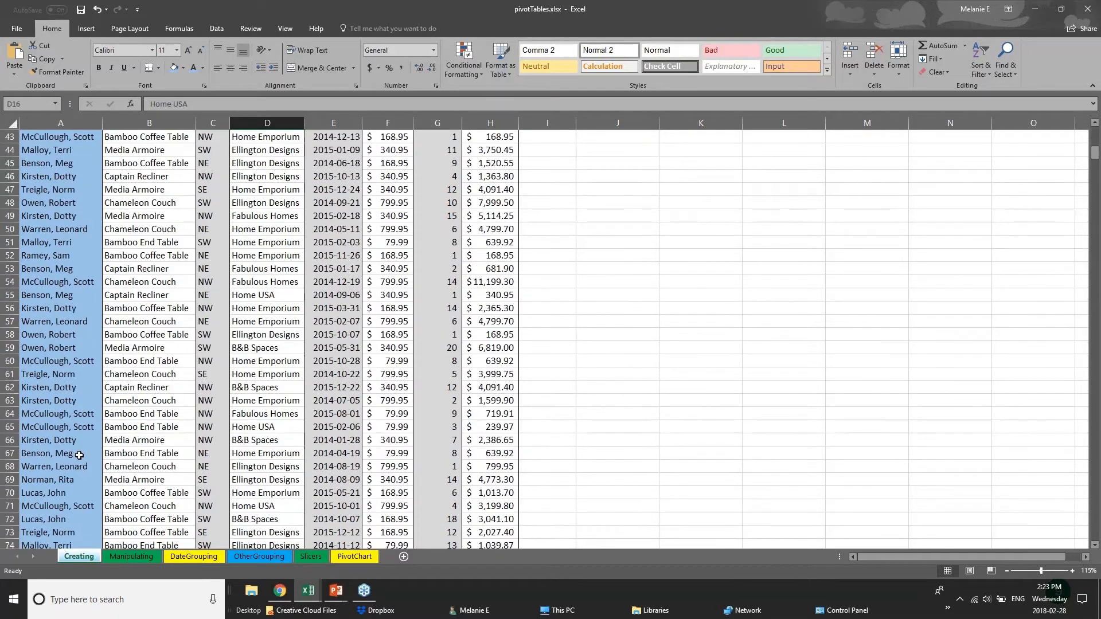
click(193, 556)
click(308, 558)
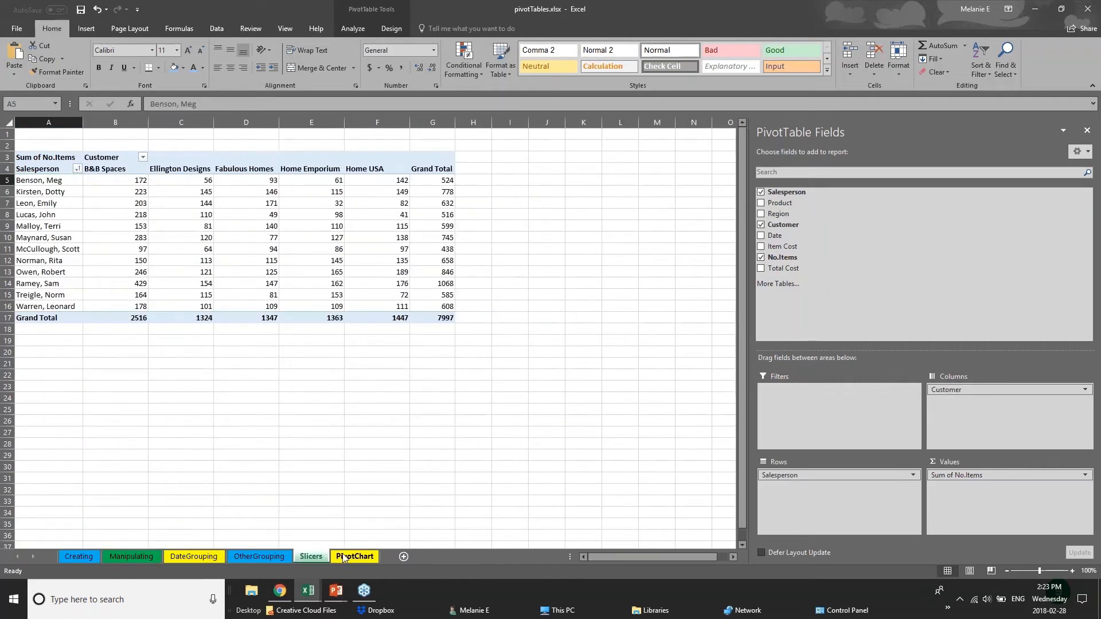
click(344, 556)
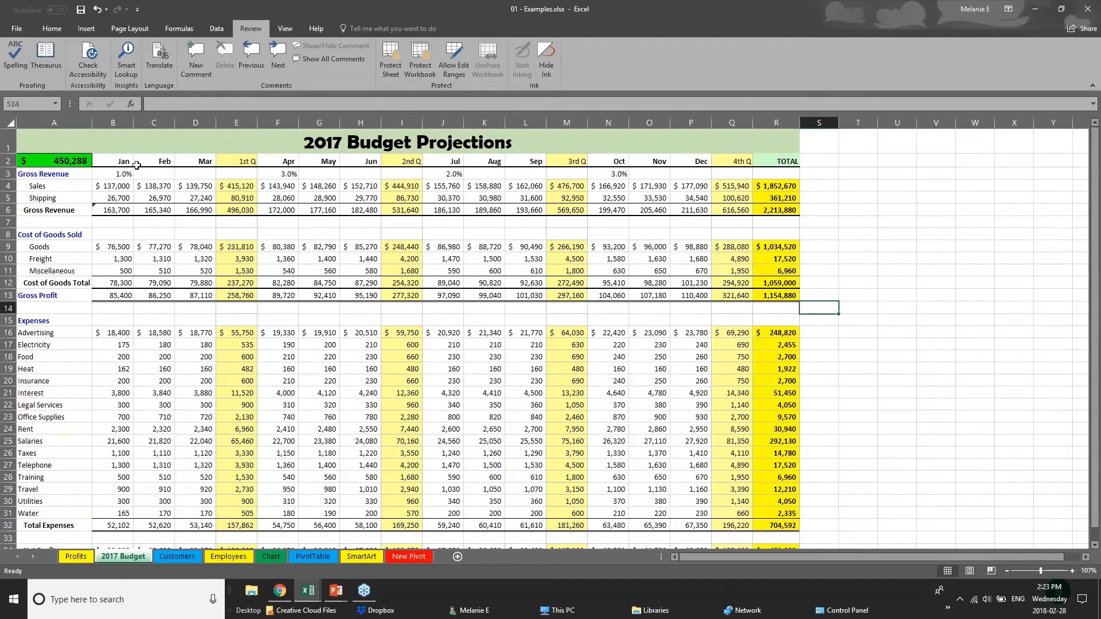
Examine the shaded quarter columns and the bordered Gross Revenue row (B6:R6) on the 2017 Budget sheet of 01 - Examples.xlsx.
click(240, 159)
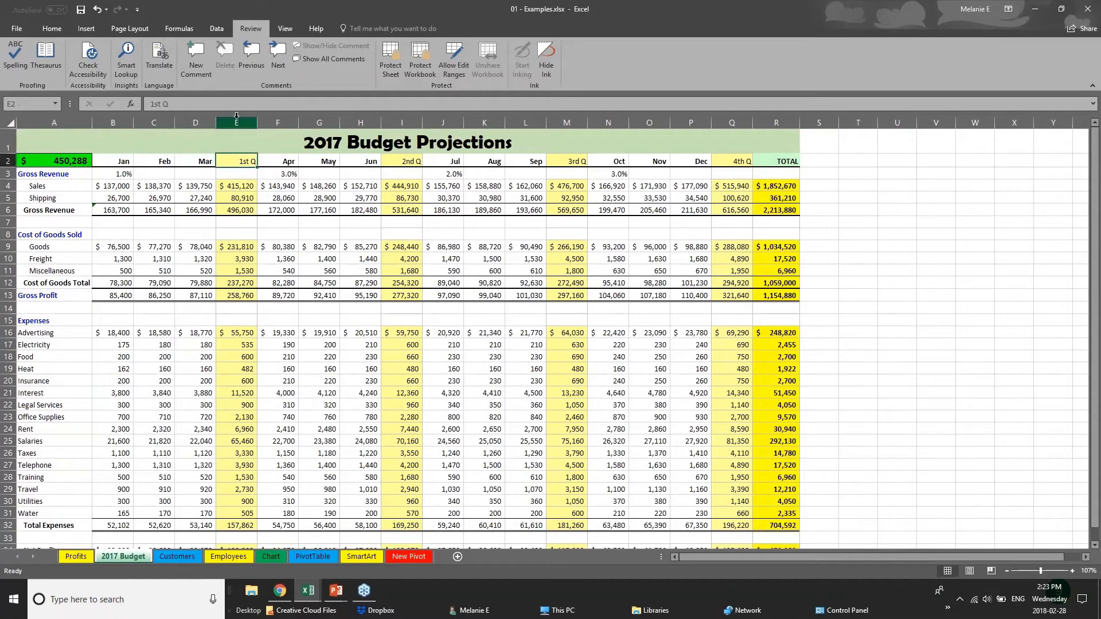
click(236, 122)
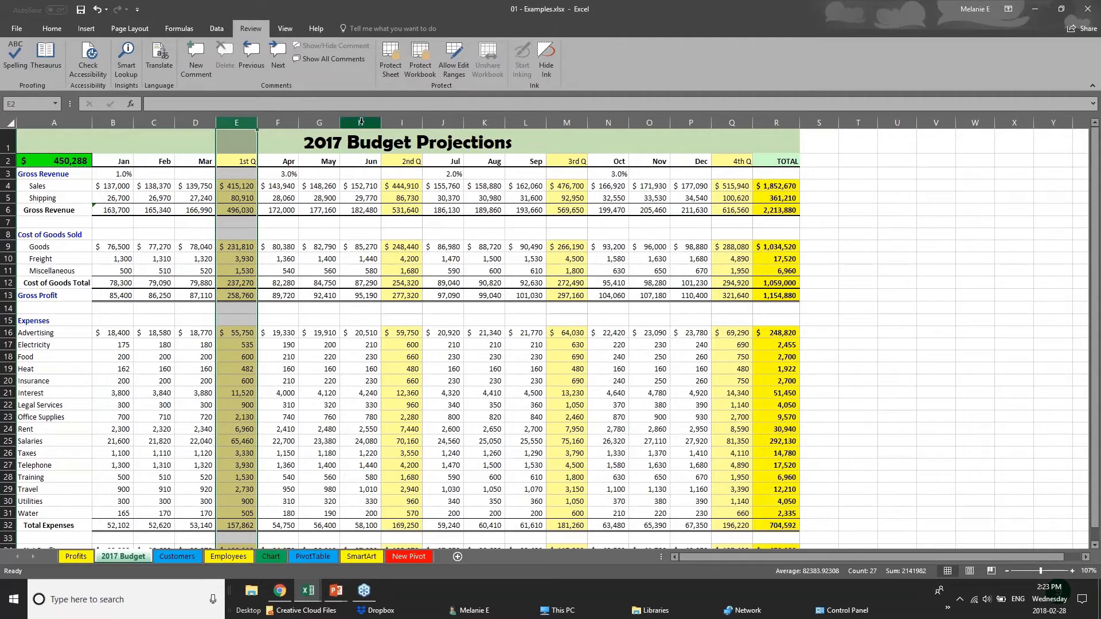
click(402, 123)
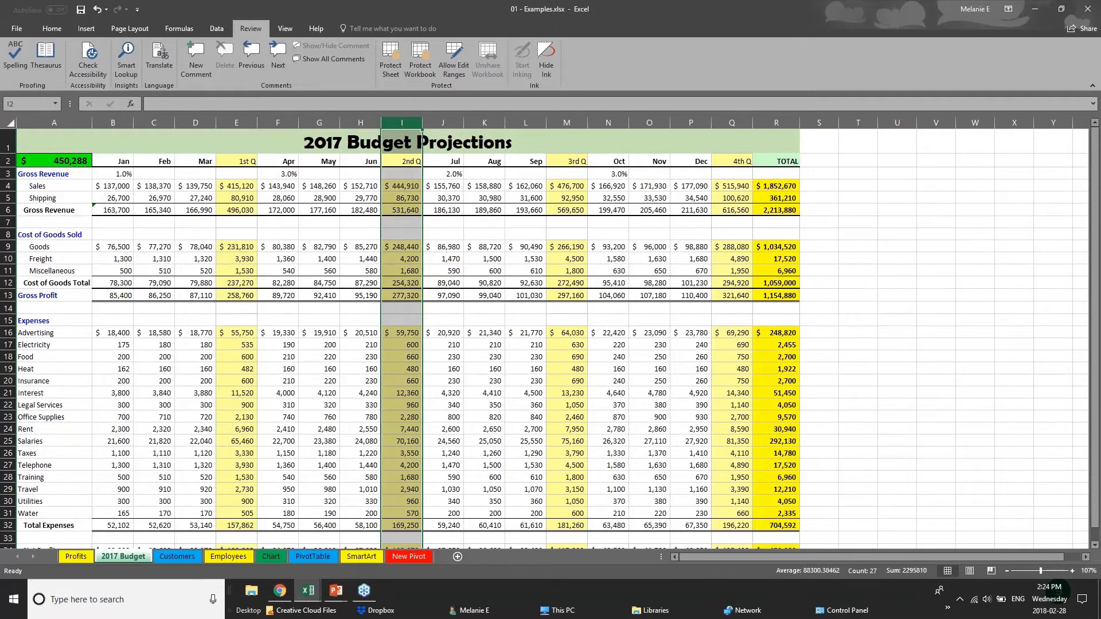
click(731, 123)
click(567, 123)
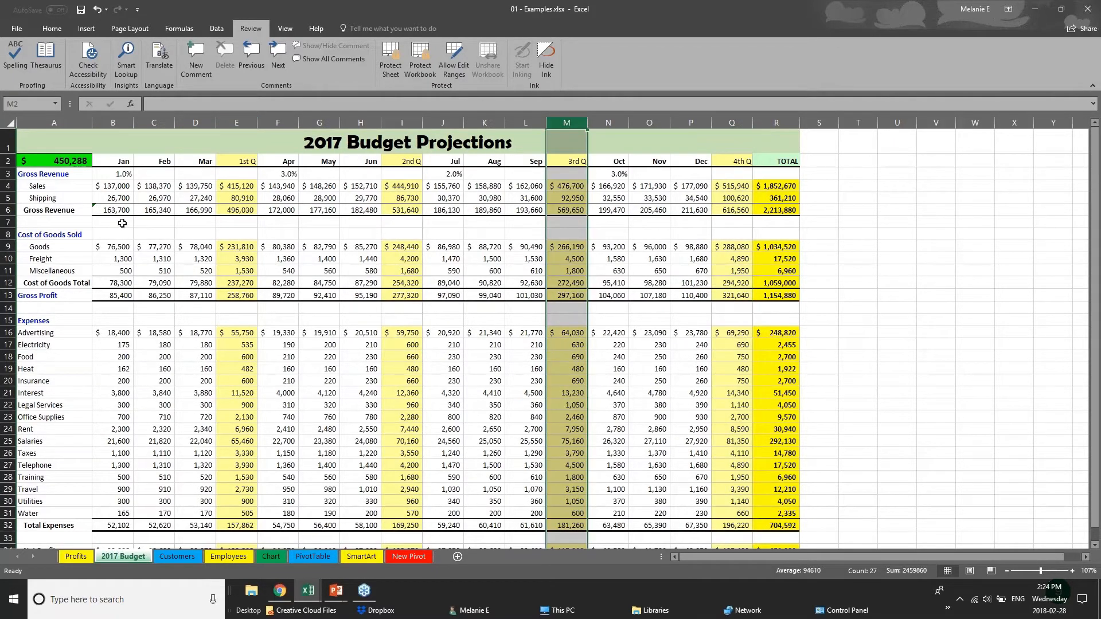
drag(115, 212, 777, 210)
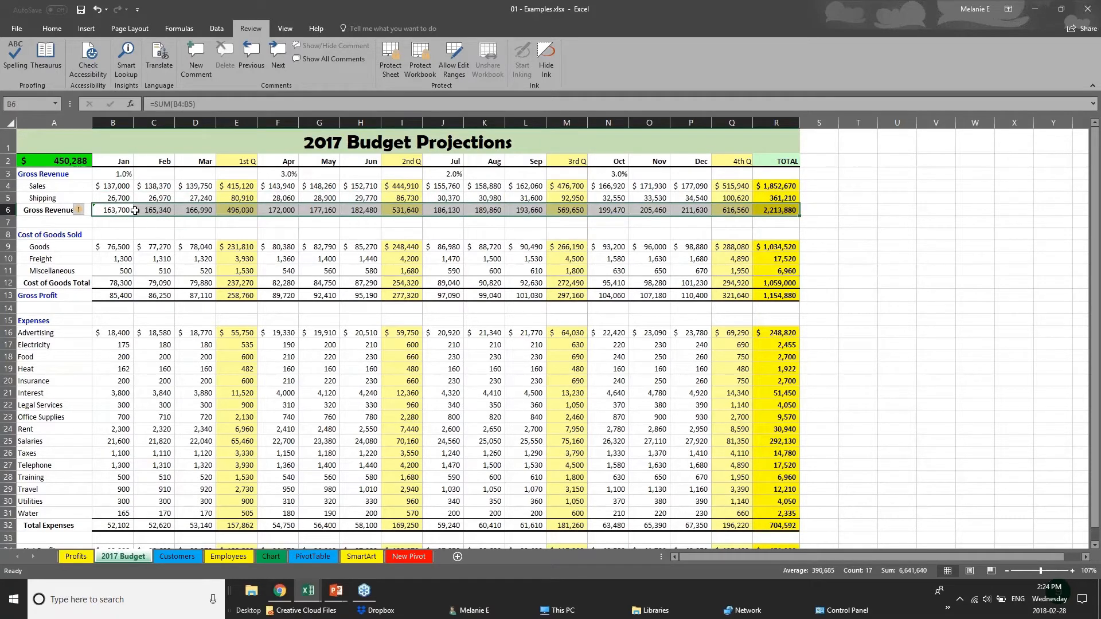
Remove all borders from the entire 2017 Budget sheet.
drag(128, 164, 776, 157)
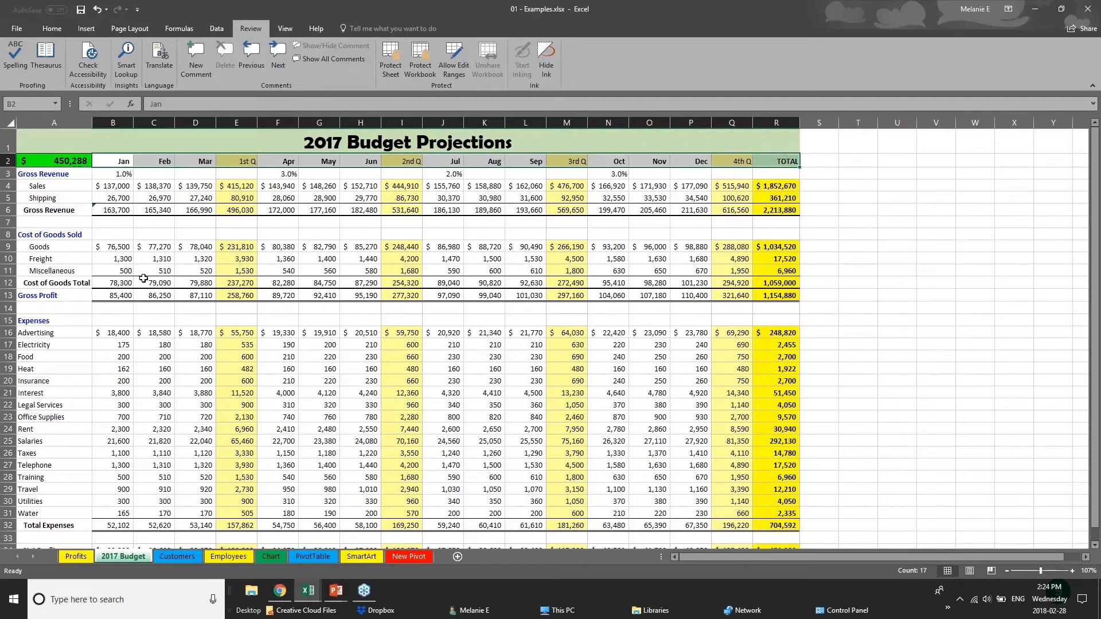
scroll(524, 479, down, 1)
scroll(524, 478, up, 1)
click(12, 123)
click(39, 30)
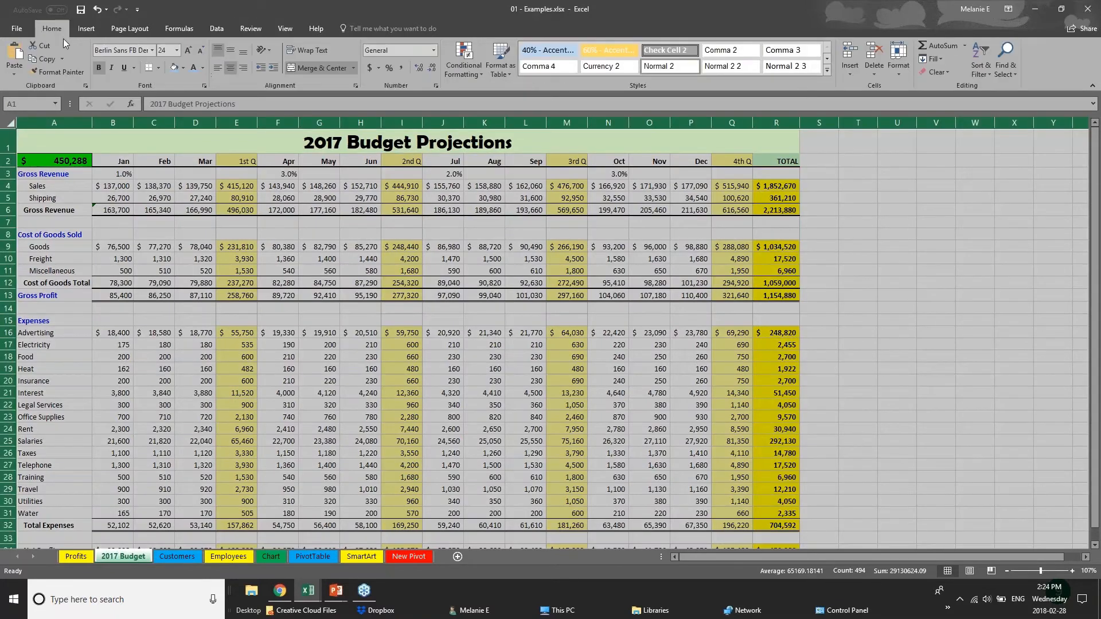
click(158, 69)
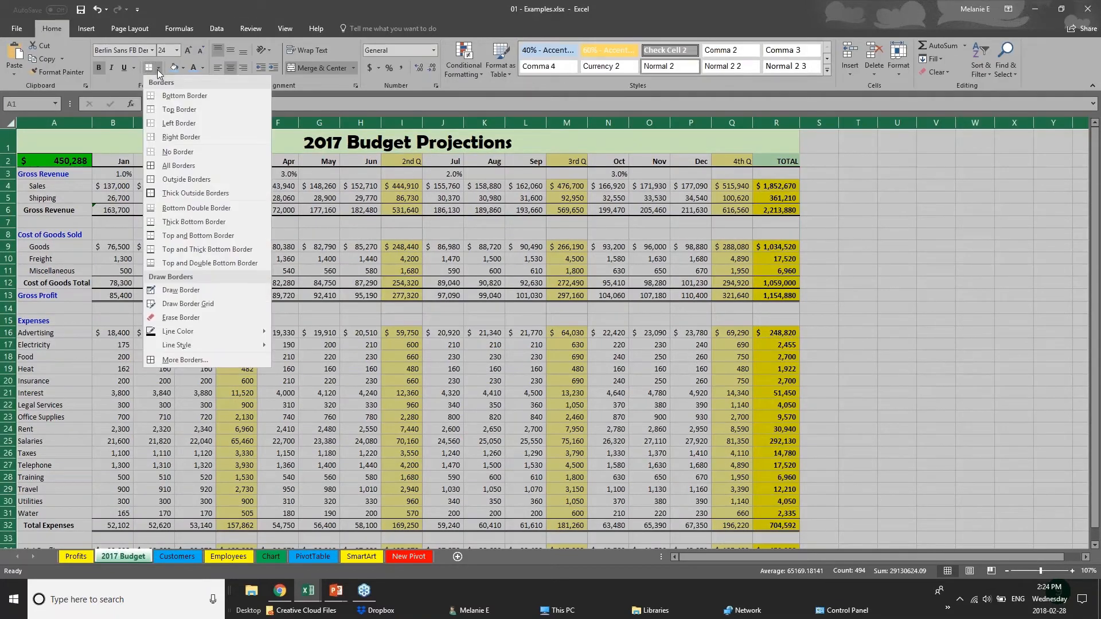
click(178, 152)
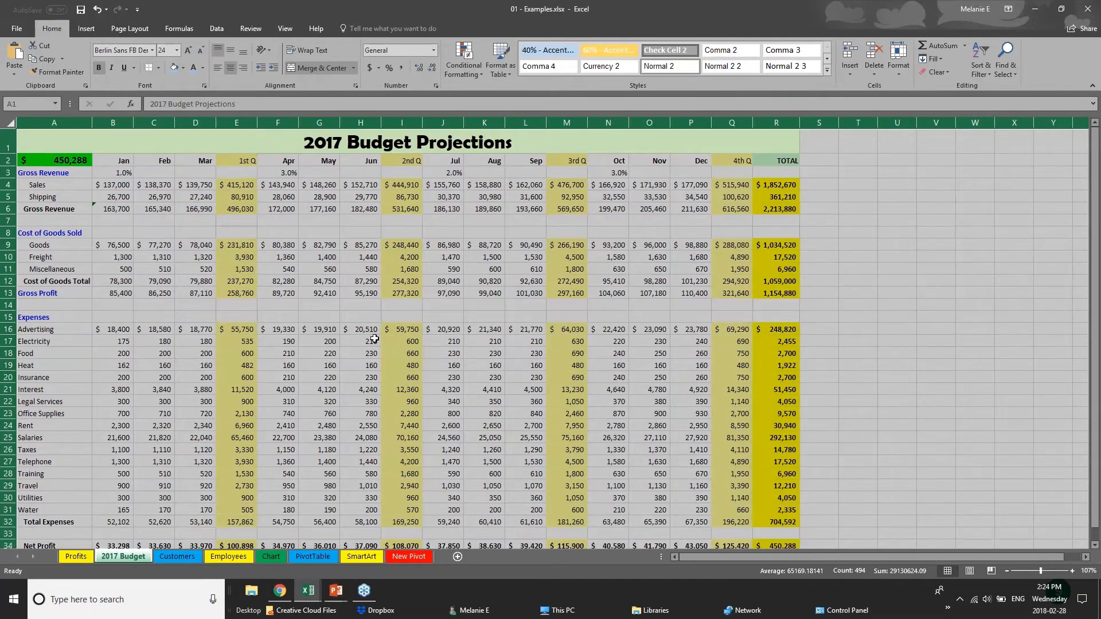
click(424, 313)
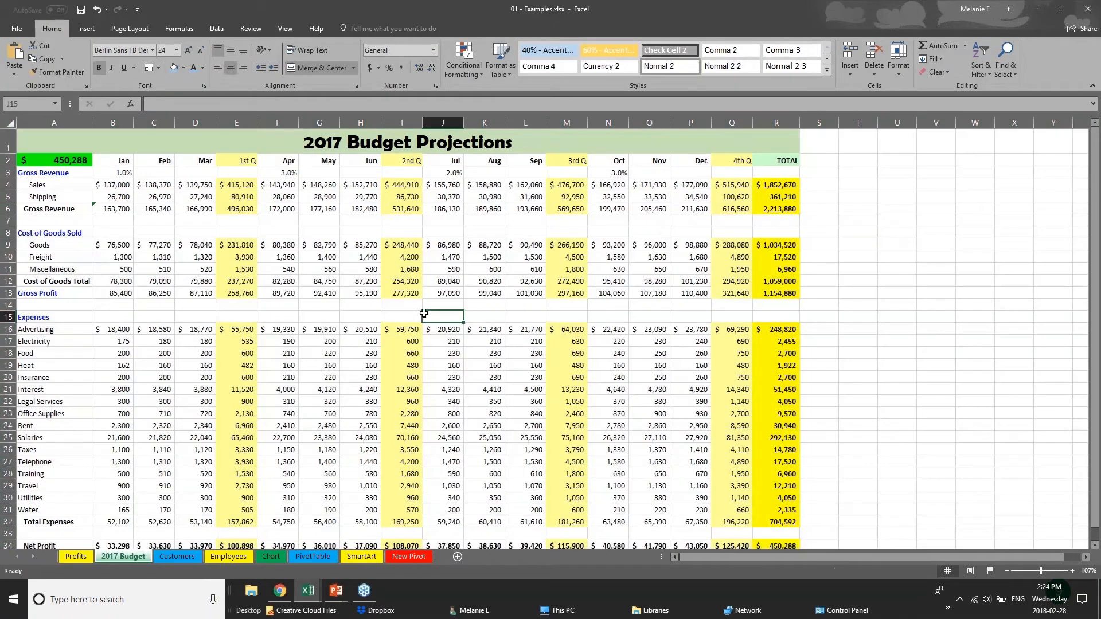
Add a top and bottom border to the month header cells B2:R2 and fill them with light blue.
click(123, 163)
drag(167, 166, 777, 162)
click(160, 69)
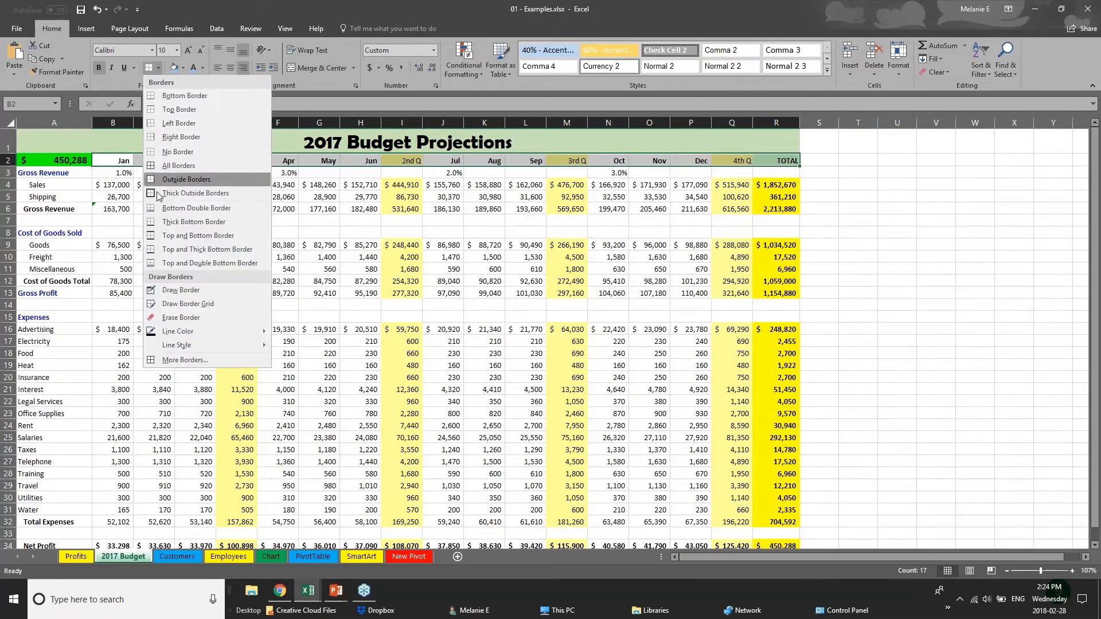
click(170, 235)
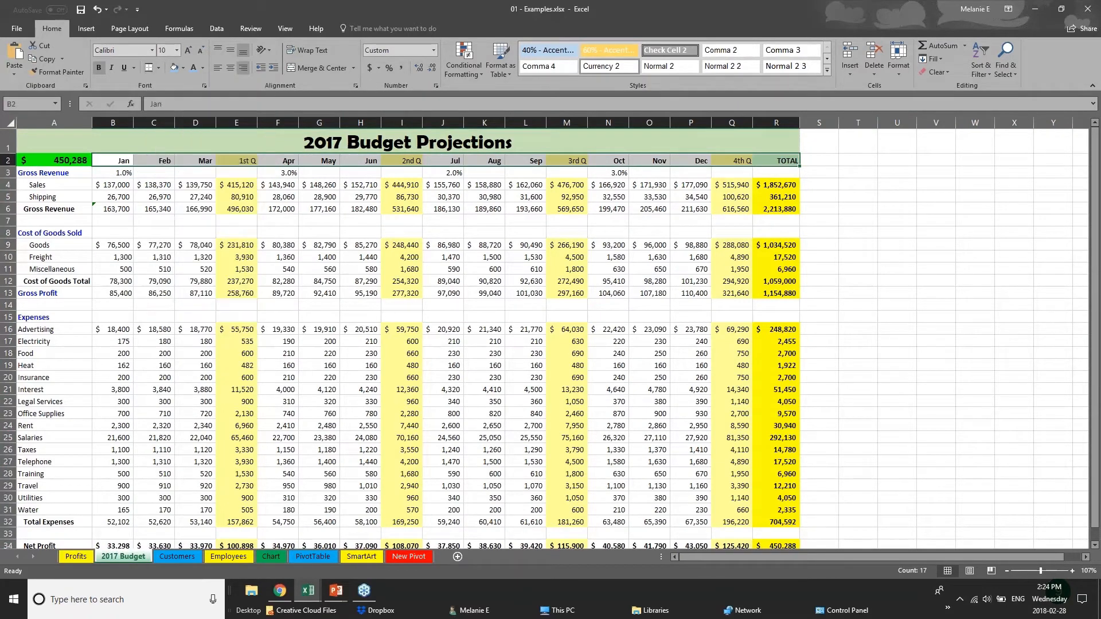
click(166, 269)
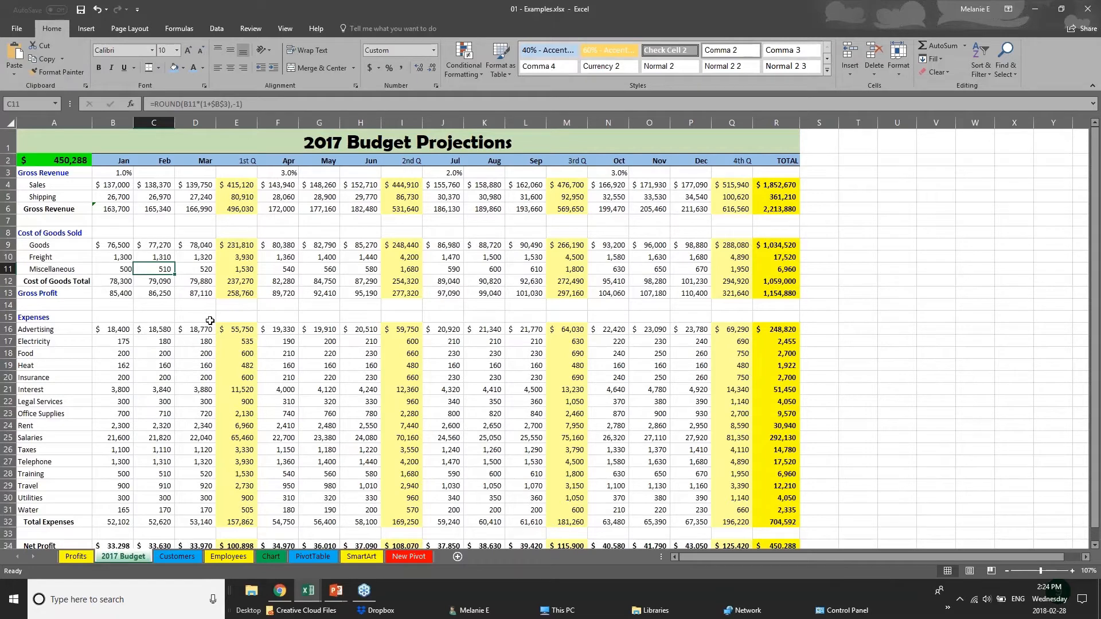
Change the font of the 2017 Budget Projections title in row 1 to Arial.
click(172, 206)
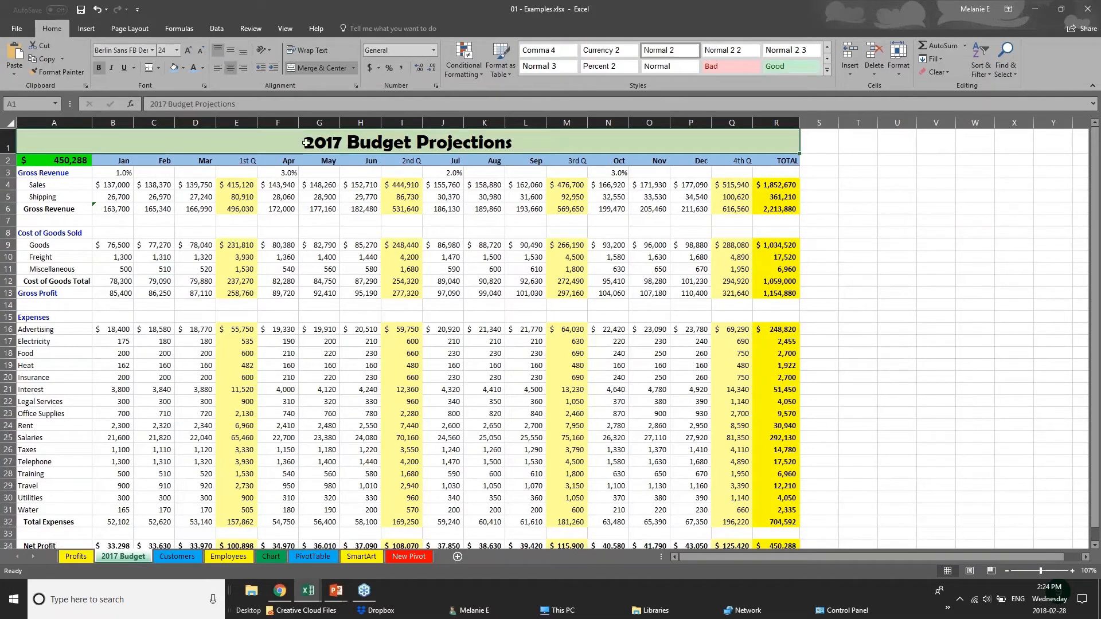
click(103, 186)
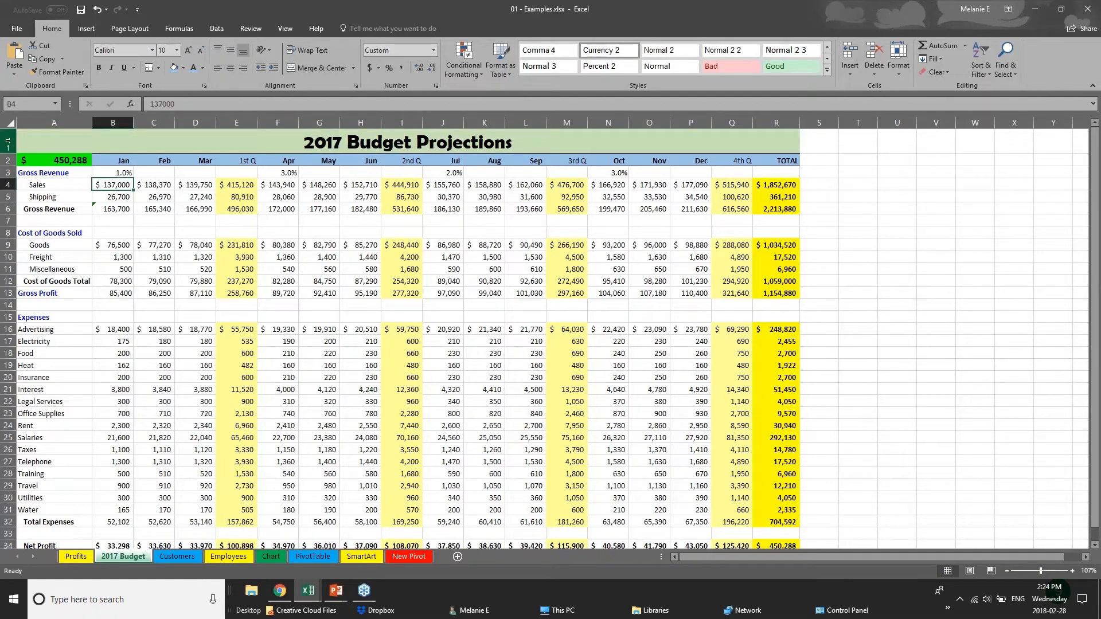
click(8, 142)
double_click(302, 143)
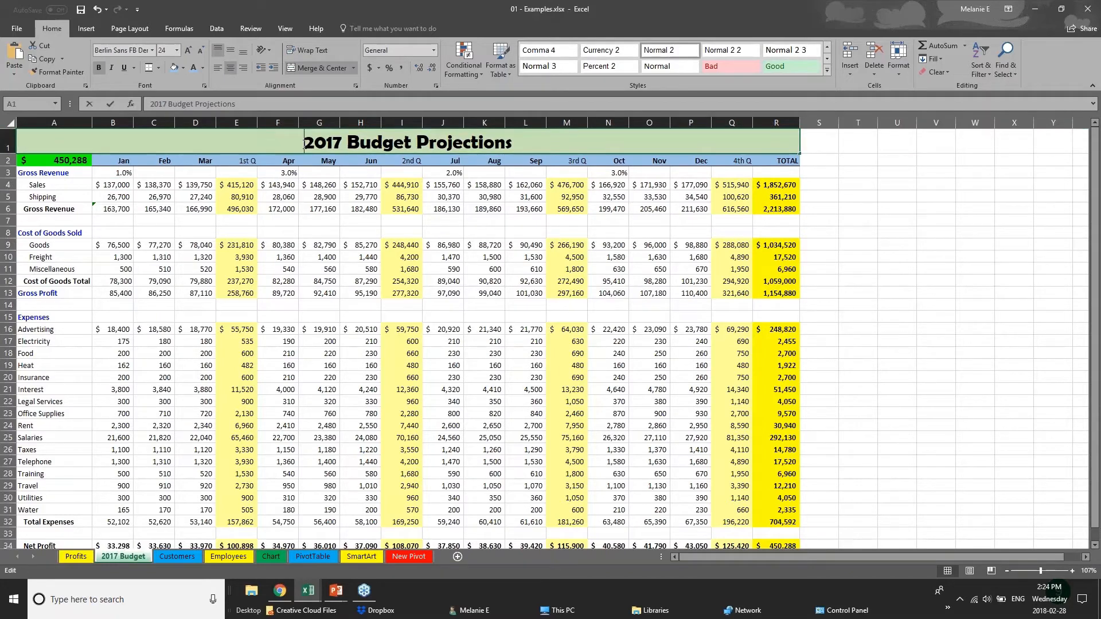
drag(302, 144, 514, 147)
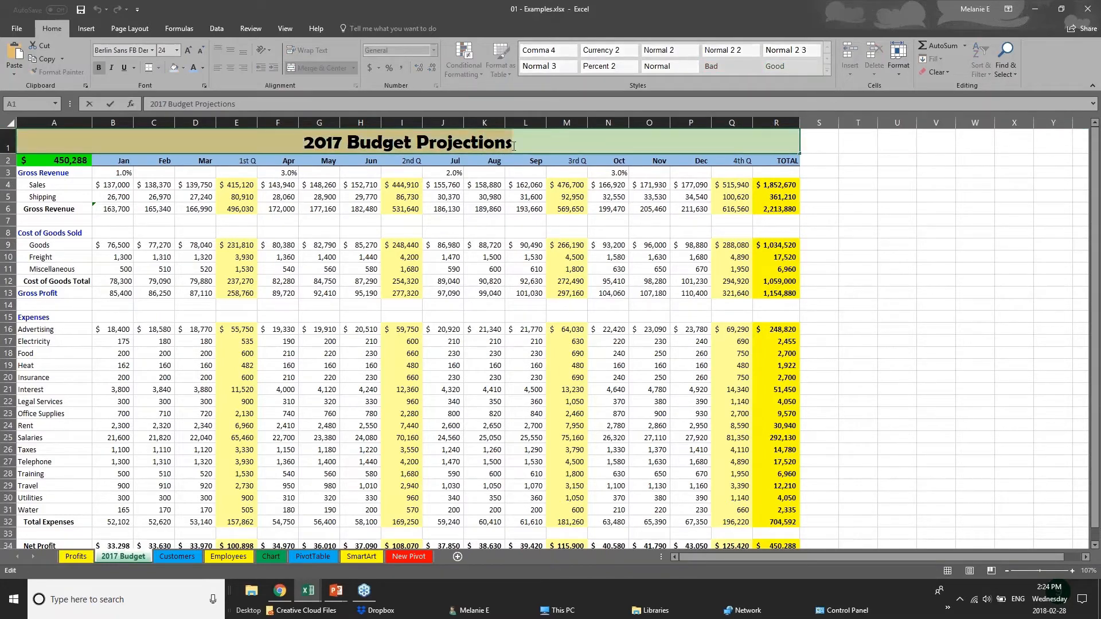
click(153, 51)
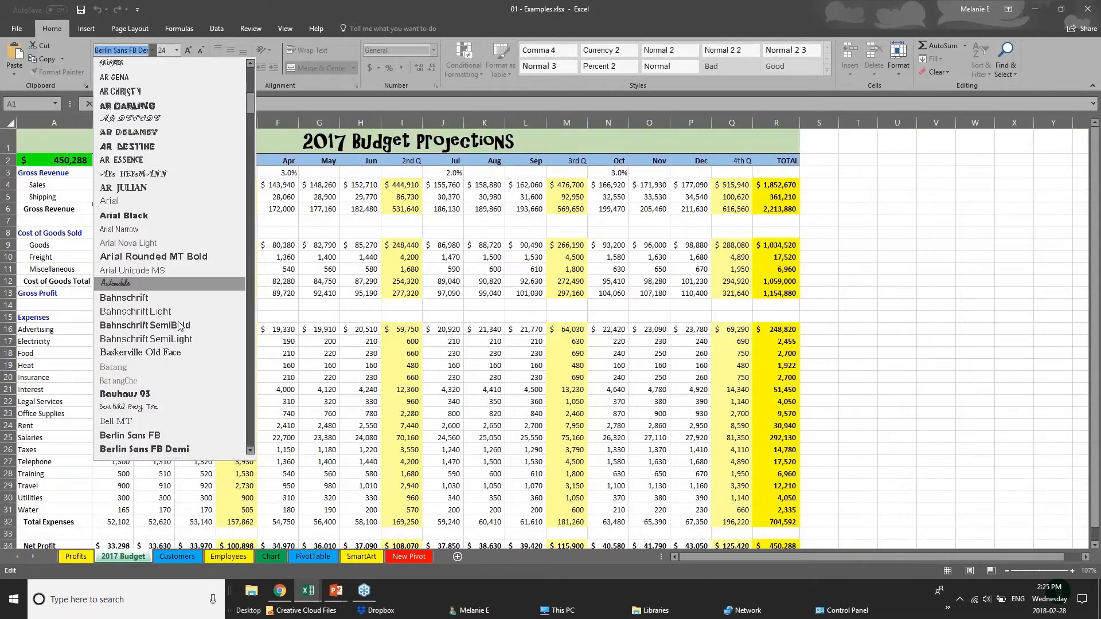
click(173, 202)
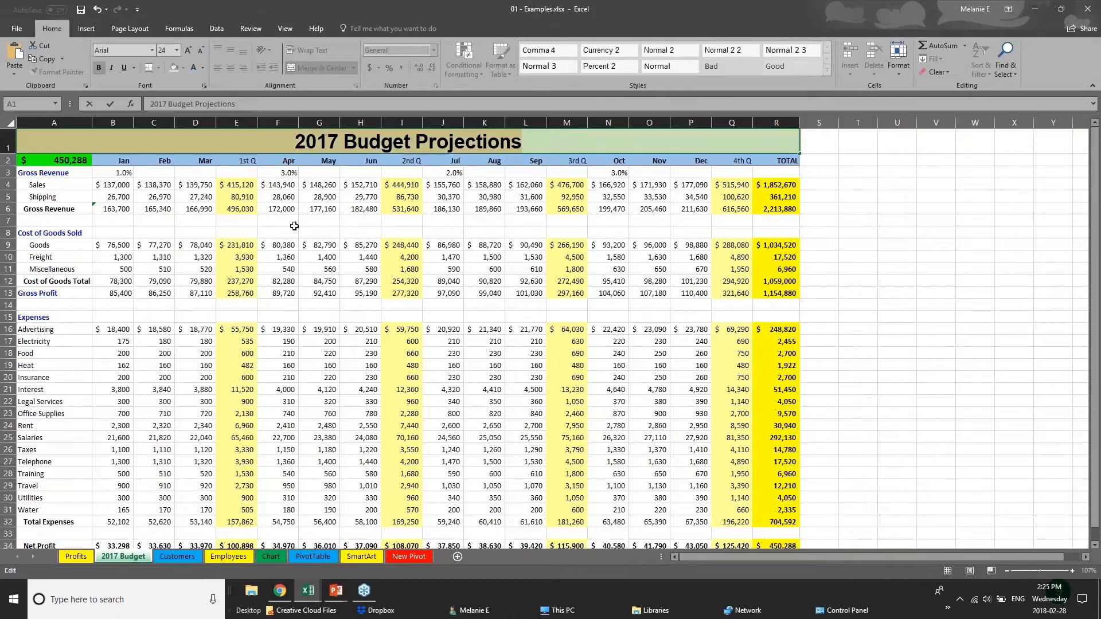
right_click(390, 142)
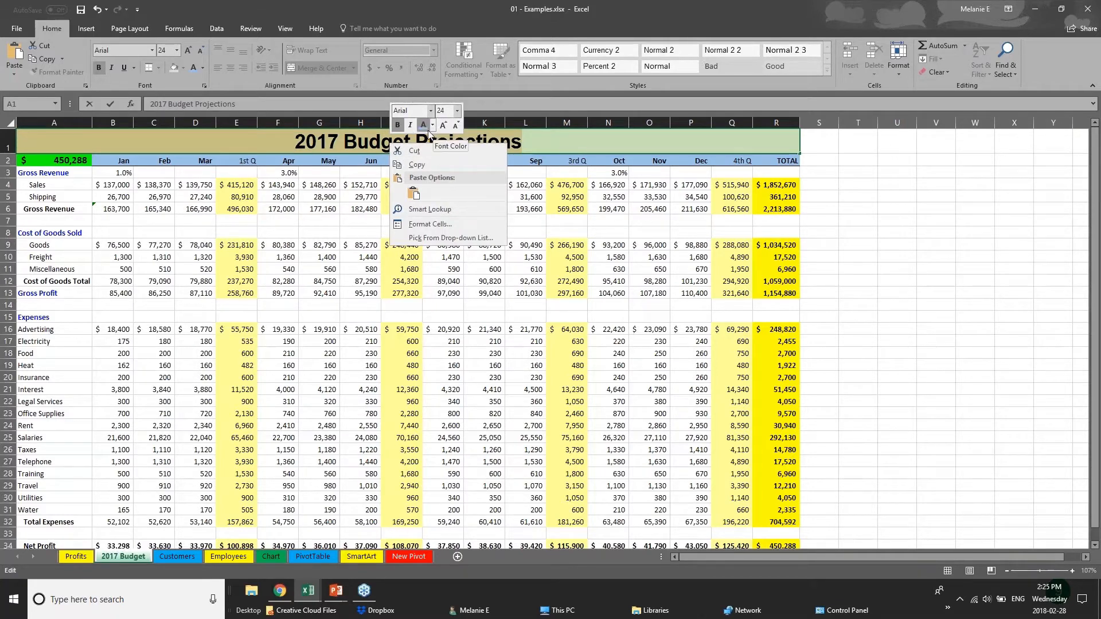
click(270, 165)
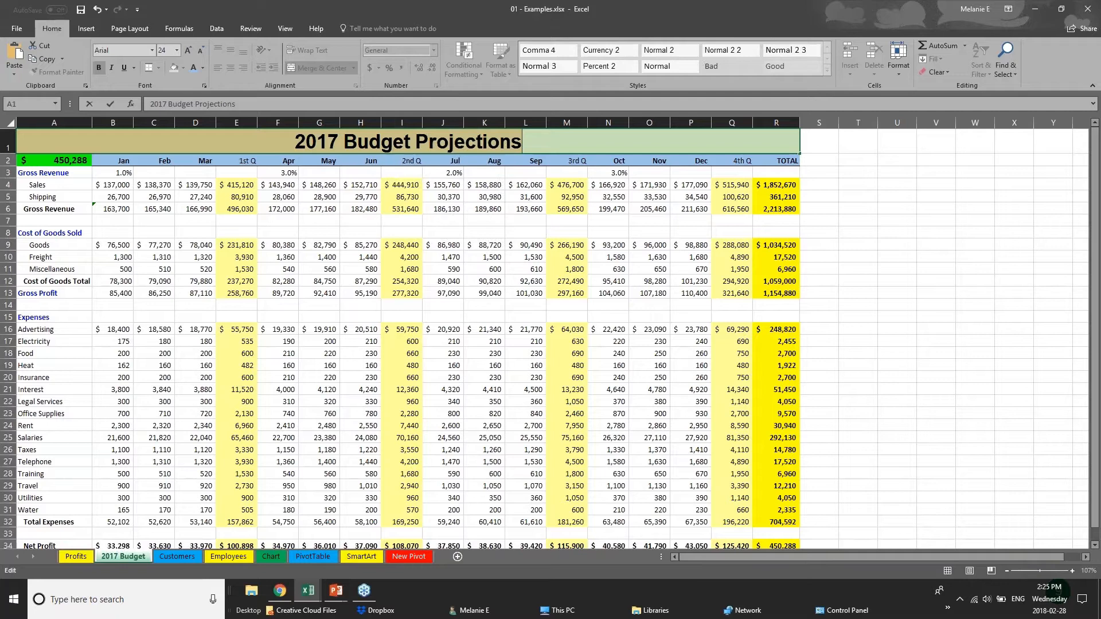
click(270, 166)
click(291, 471)
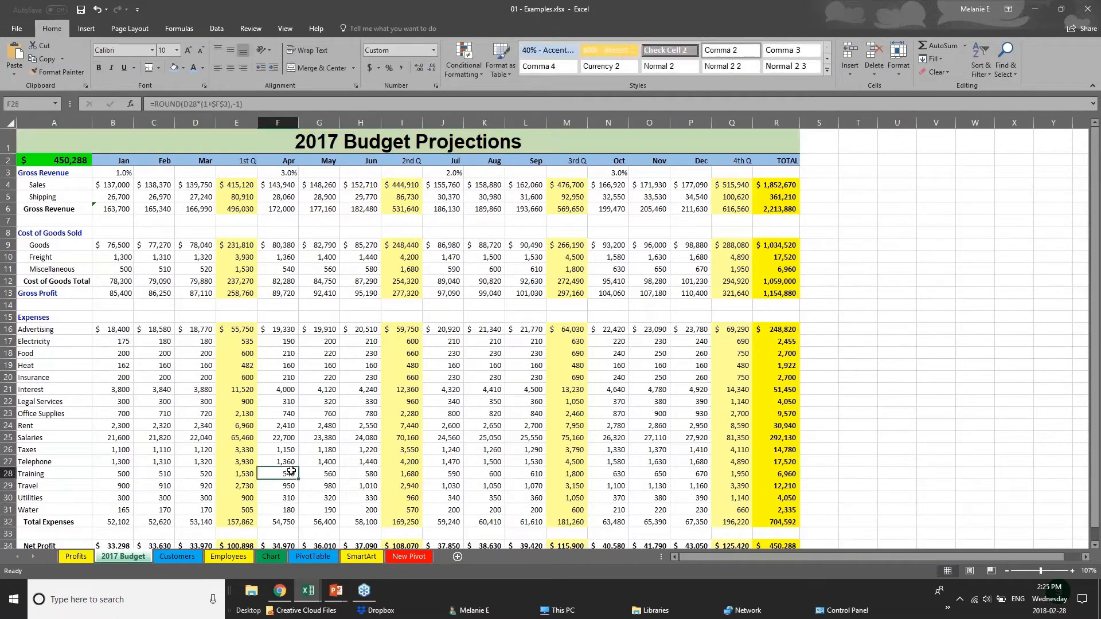
Fill the Net Profit row (A34:R34) with dark grey and set its font color to white.
scroll(288, 466, down, 3)
drag(780, 425, 18, 420)
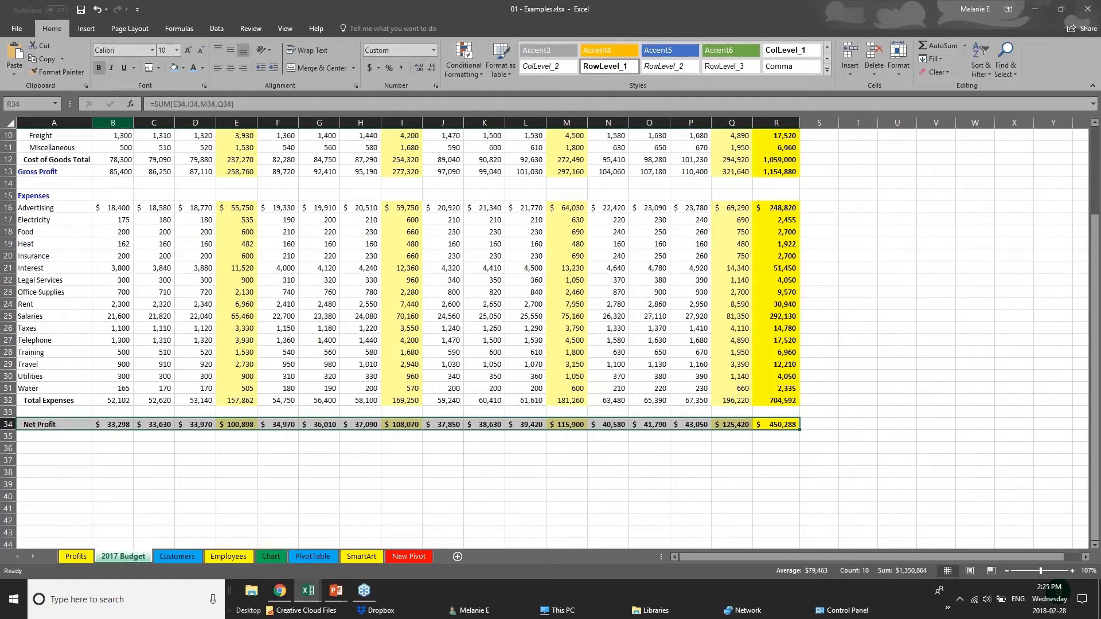
click(183, 68)
click(182, 122)
click(203, 68)
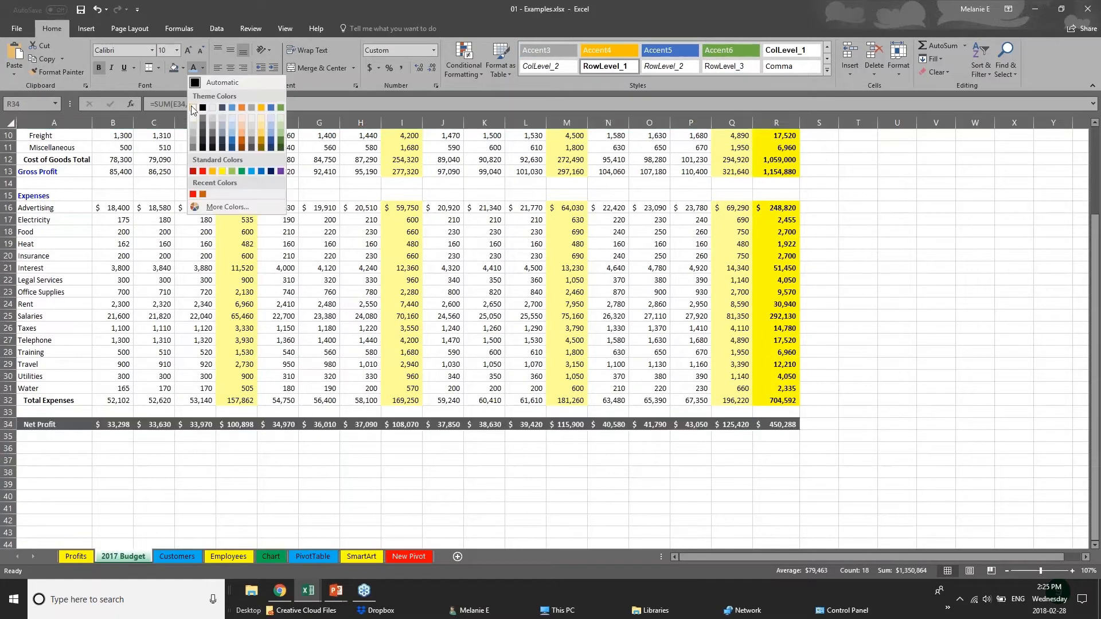
click(198, 117)
click(433, 450)
scroll(433, 450, up, 1)
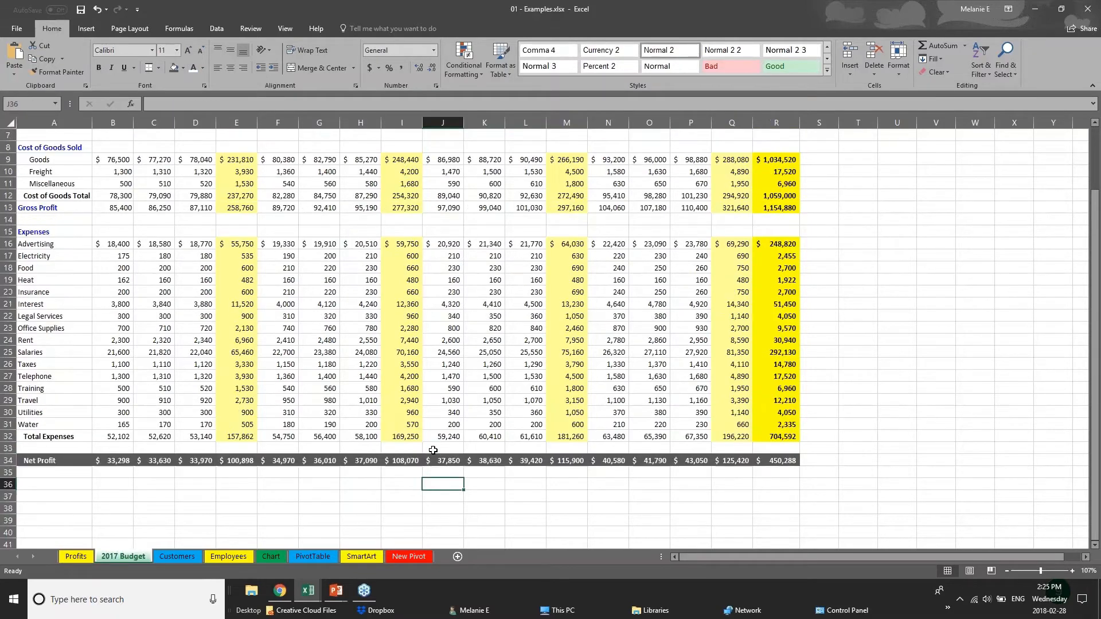
scroll(433, 450, up, 2)
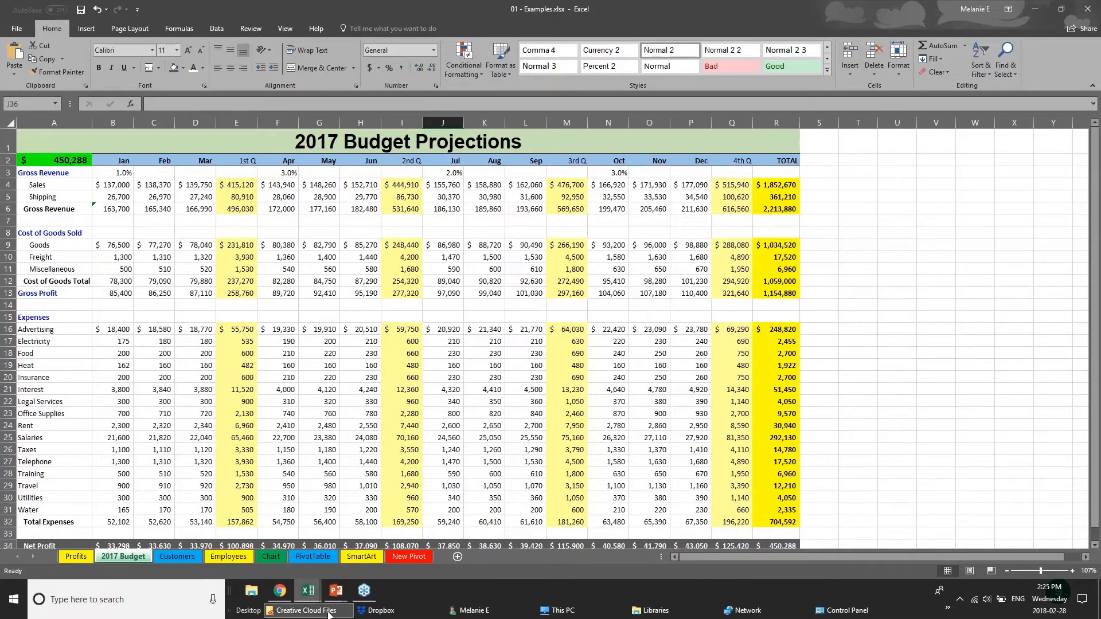
View the Creating Charts slide in PowerPoint, then examine the regional quarterly figures and TOTAL row on the Sales Data sheet of Webinar Sample Workbook v1.xlsx.
click(336, 591)
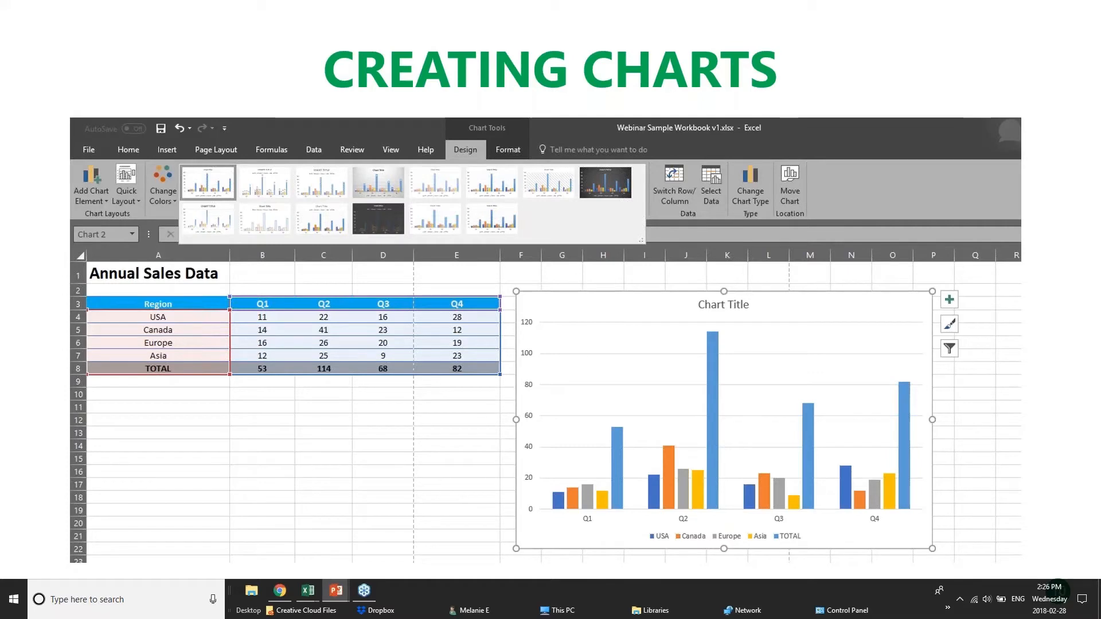
click(310, 595)
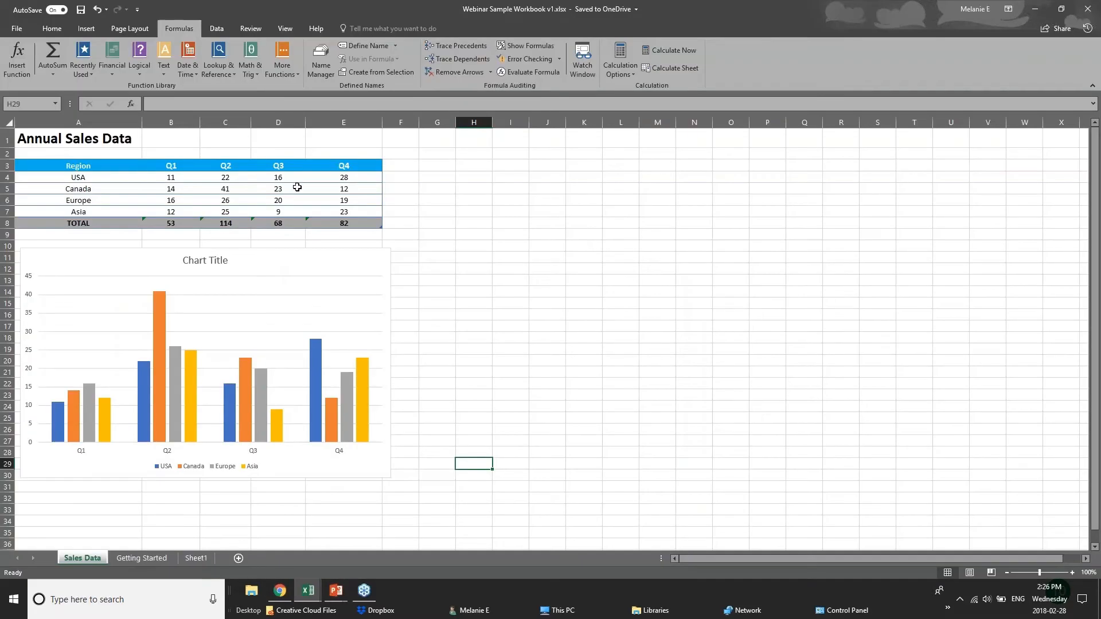
click(294, 188)
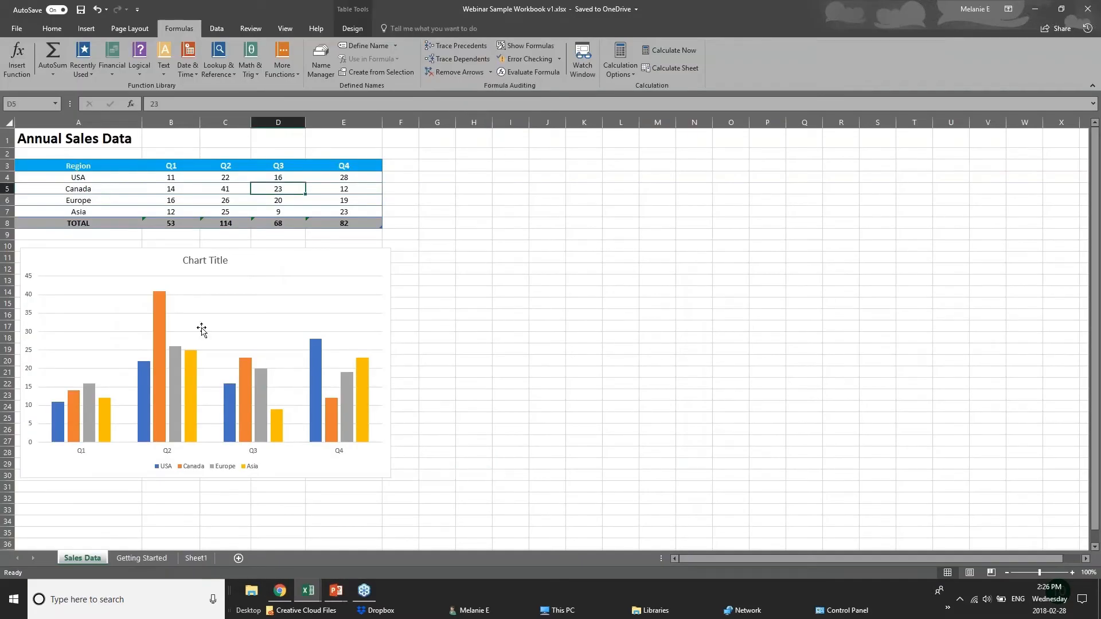
click(191, 180)
click(235, 180)
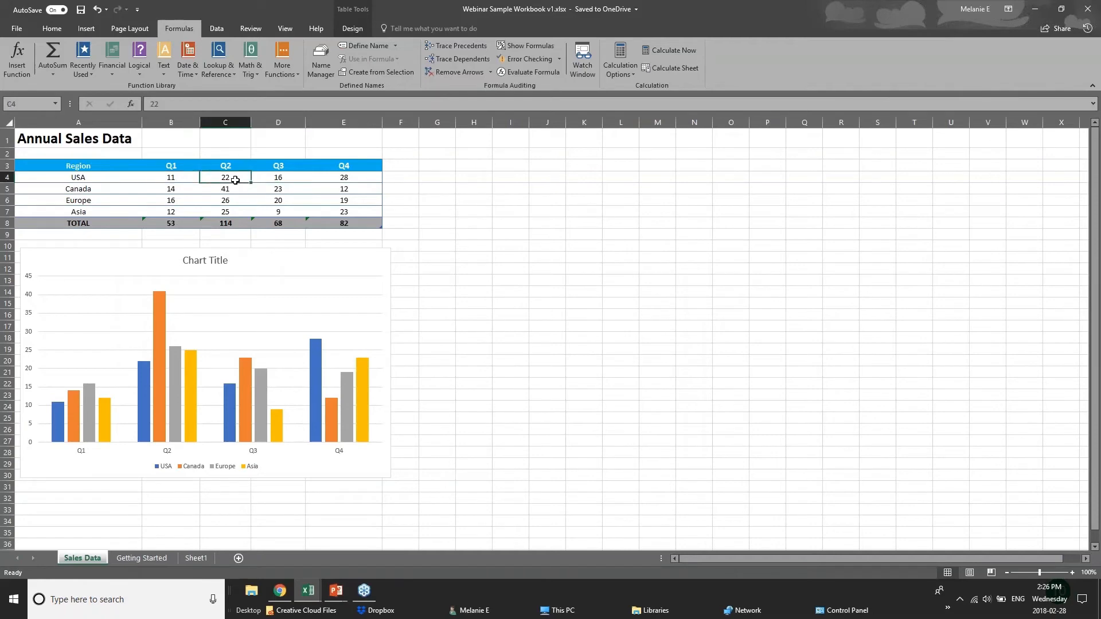
click(288, 178)
click(344, 175)
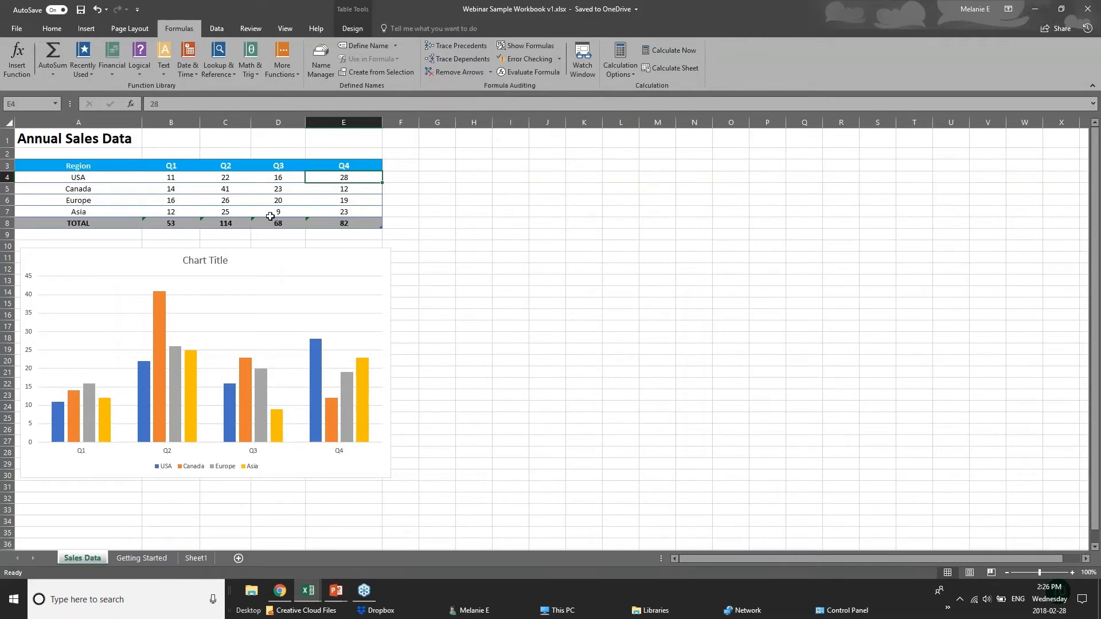
click(360, 223)
click(172, 223)
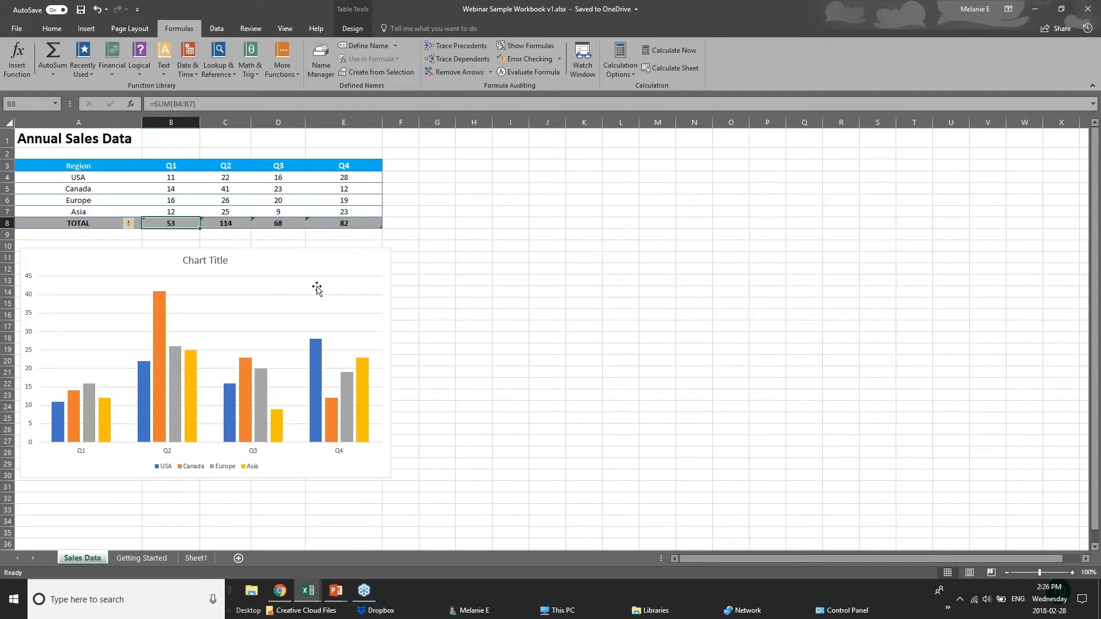
Switch to the Chart sheet of 01 - Examples.xlsx and delete the Furniture Sales by Region chart.
click(304, 594)
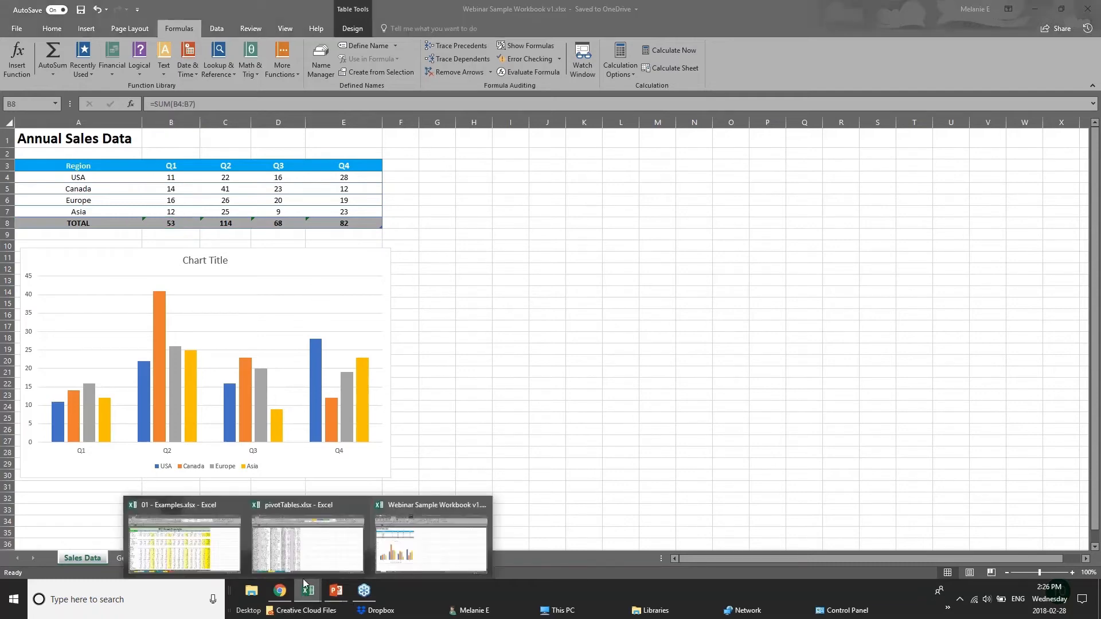
click(297, 552)
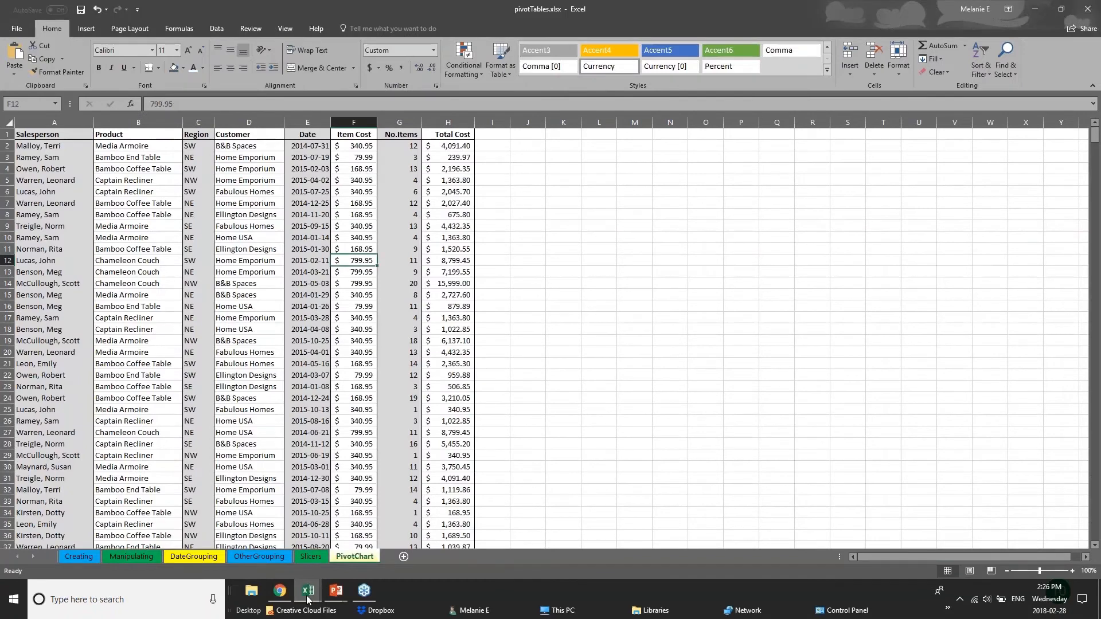
mouse_move(308, 599)
click(237, 555)
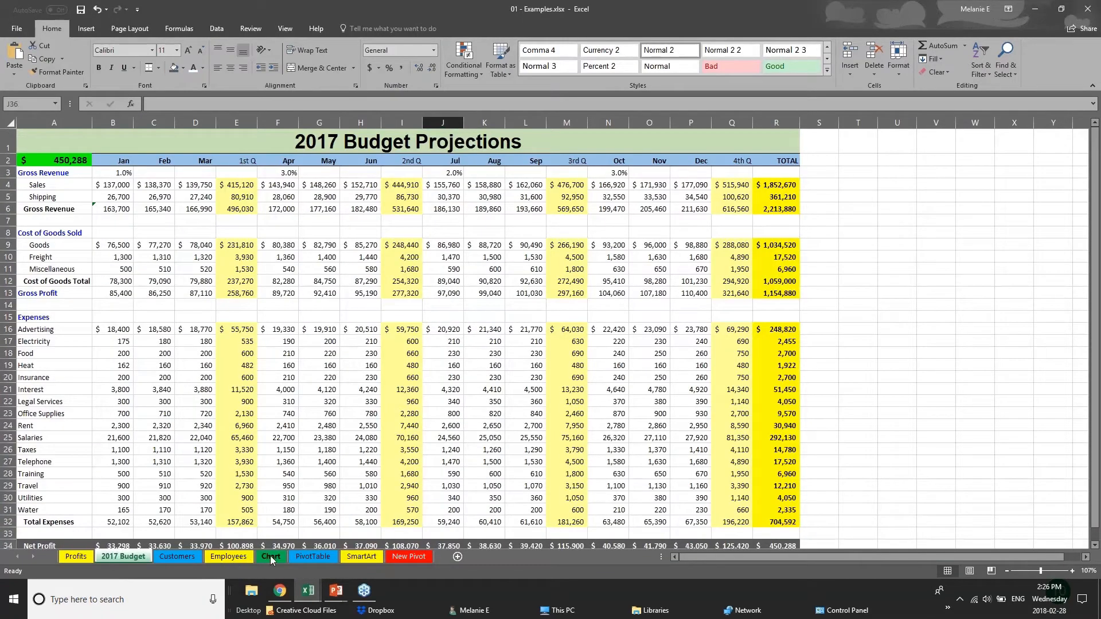
click(270, 560)
drag(675, 335, 970, 391)
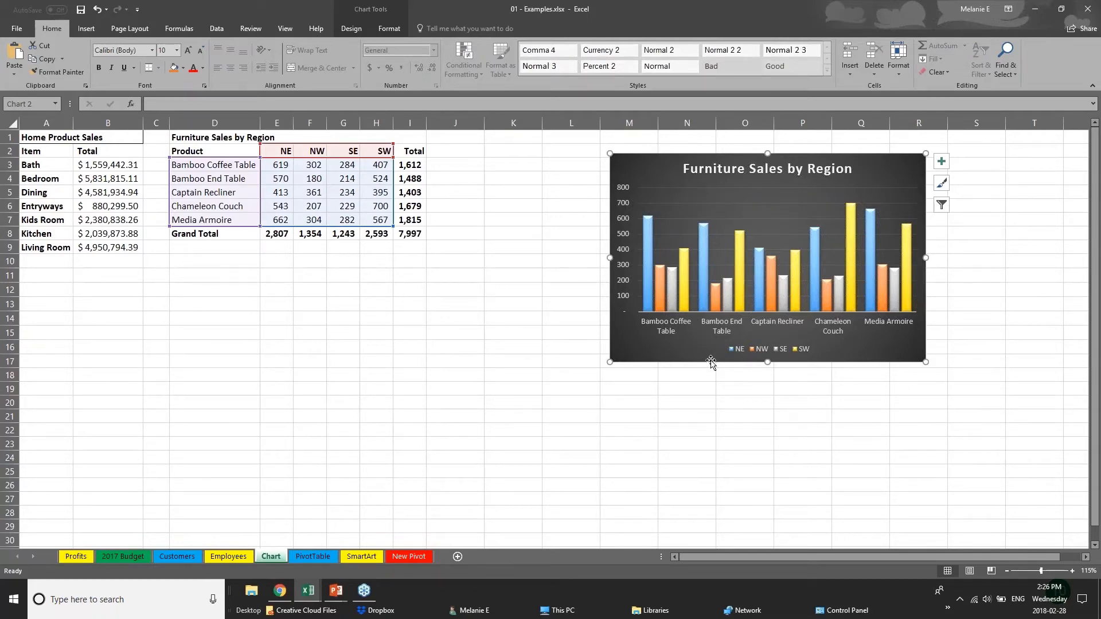
drag(712, 363, 815, 362)
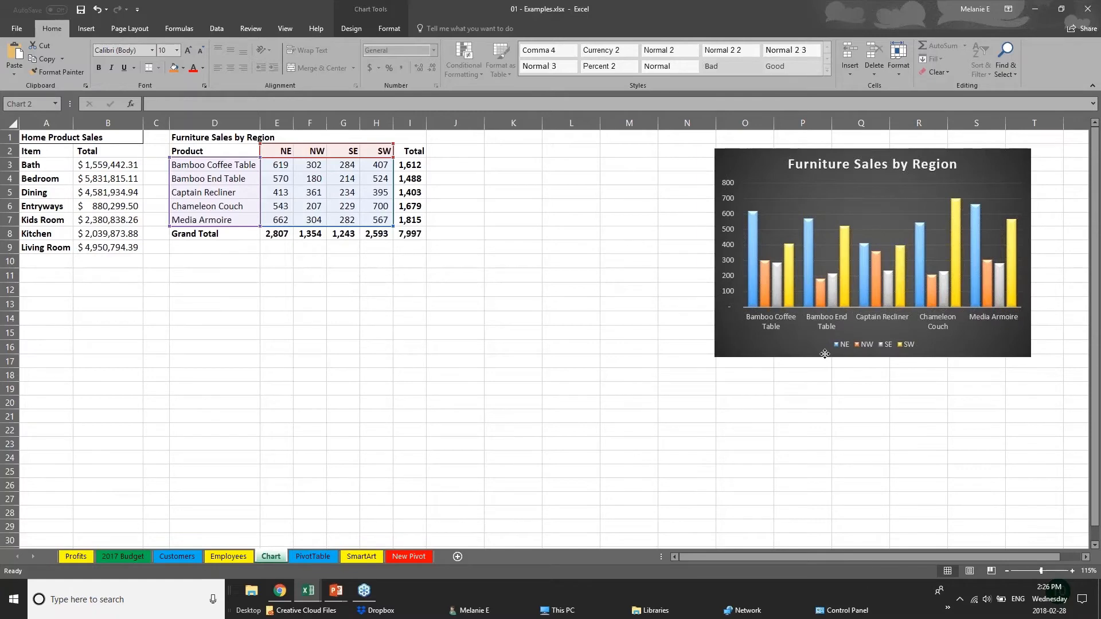
key(Delete)
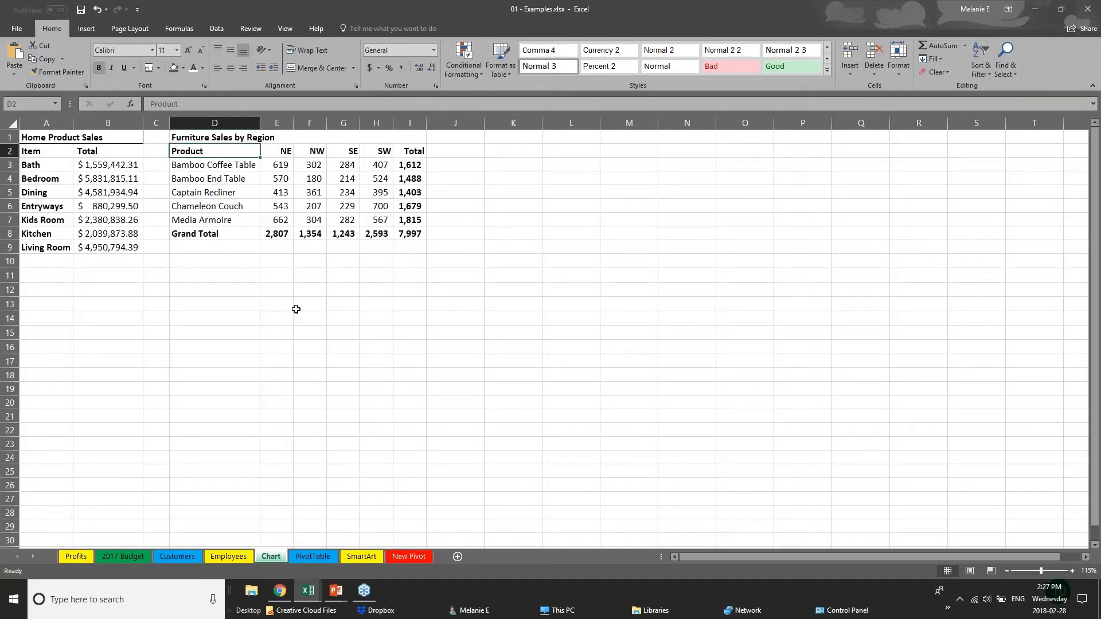
Highlight the Total column values (I3:I8) and the Grand Total row (D8:I8) of the Furniture Sales by Region table.
drag(408, 166, 417, 229)
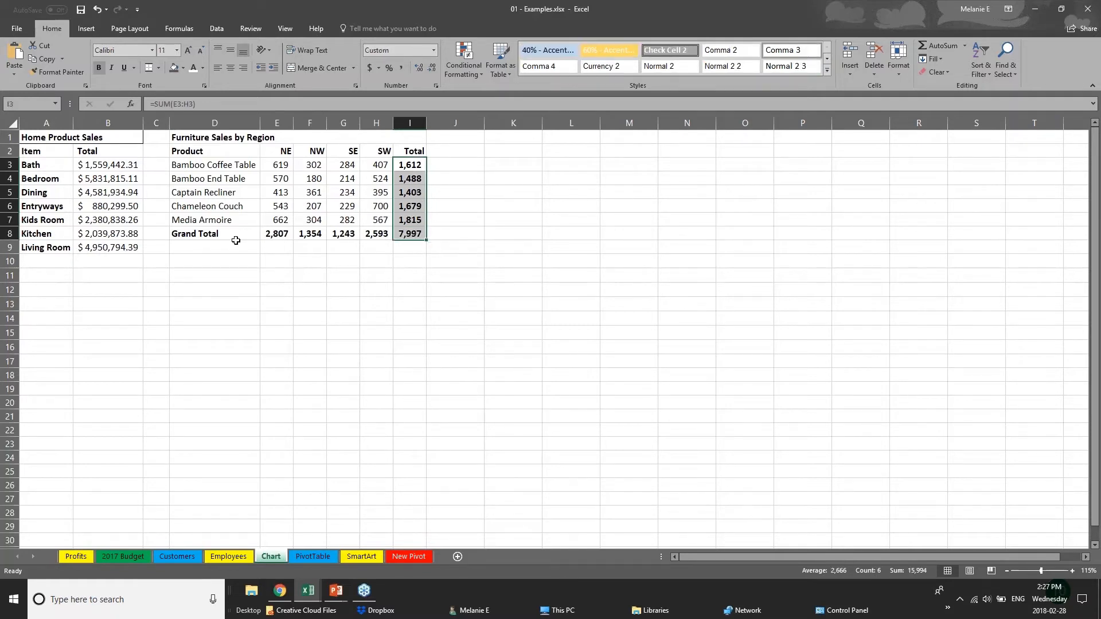
drag(218, 232, 417, 233)
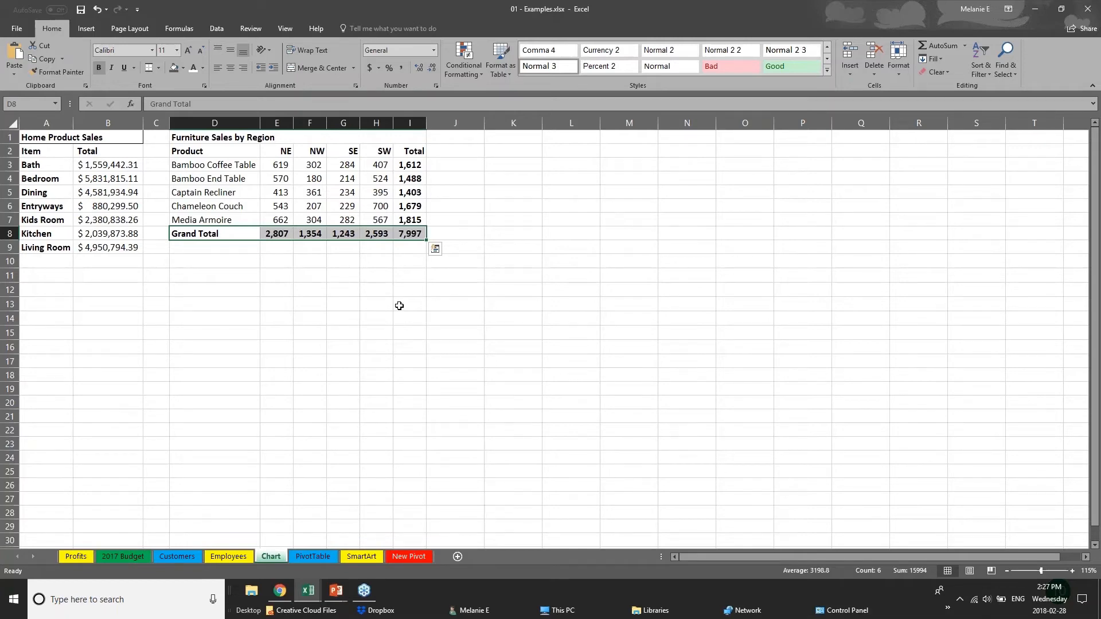
Select the furniture products with their four region columns (D2:H7) and open the recommended charts for that data.
click(277, 292)
mouse_move(192, 151)
mouse_down()
mouse_move(385, 184)
mouse_move(385, 220)
mouse_up()
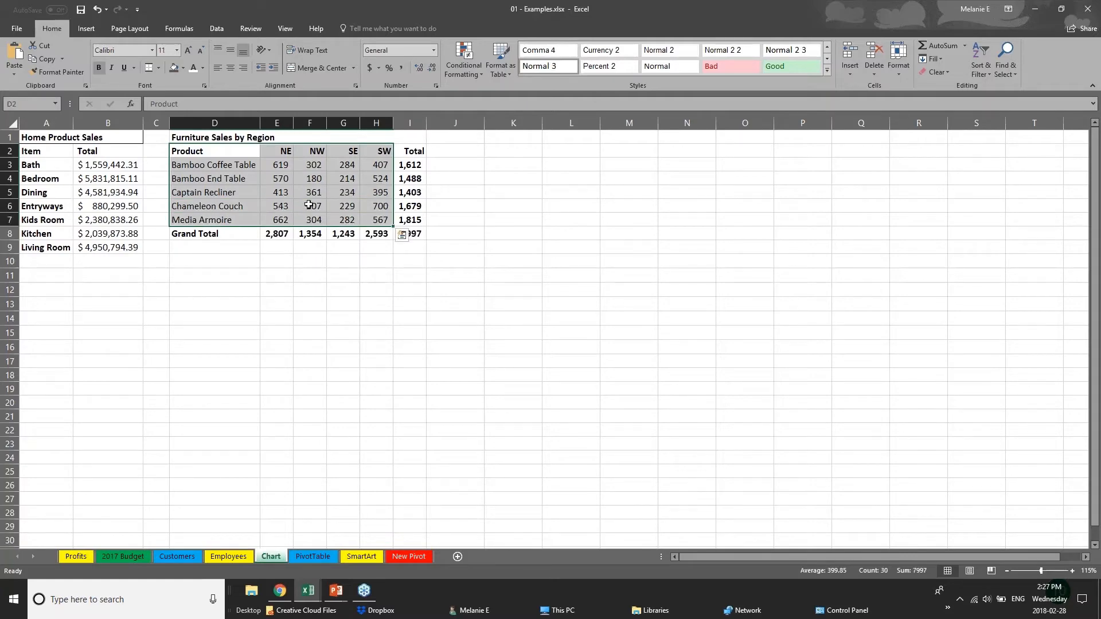
click(86, 29)
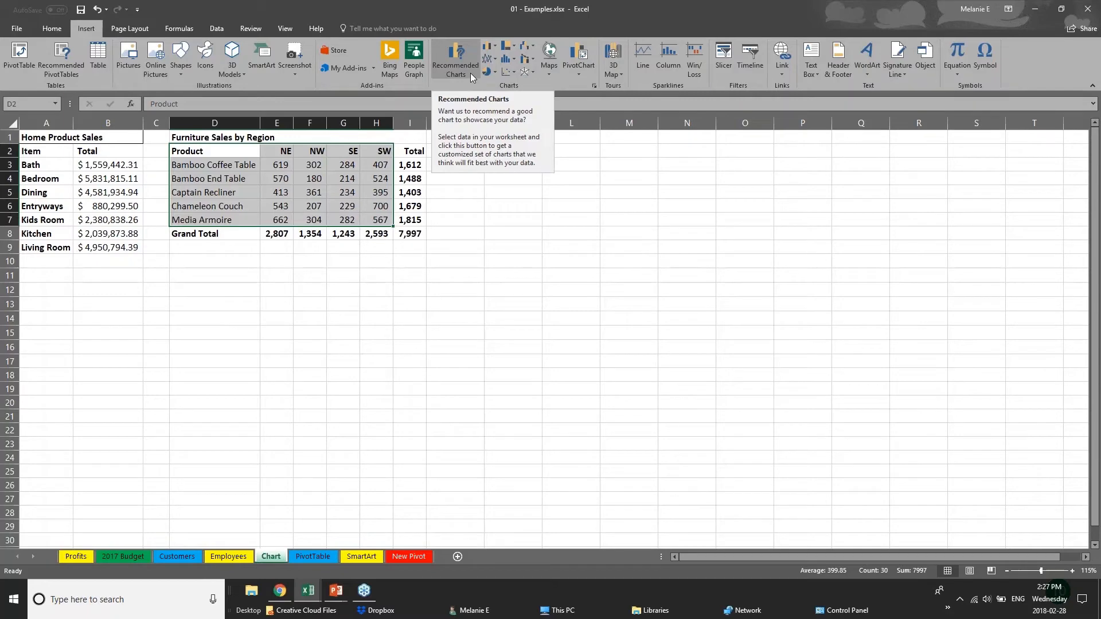
click(514, 47)
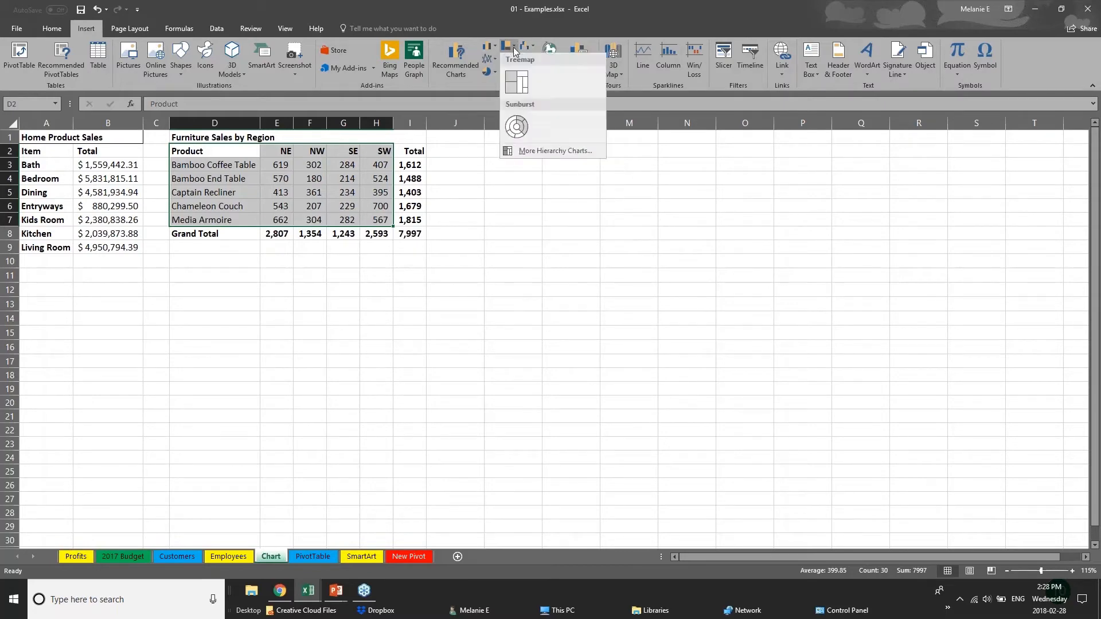
click(497, 47)
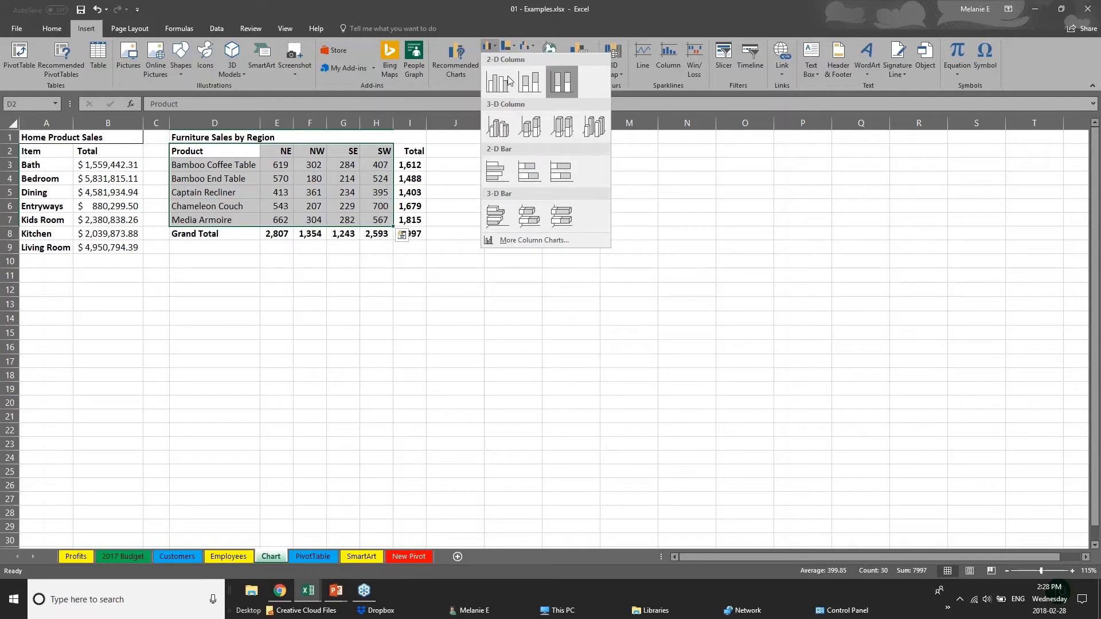
click(449, 63)
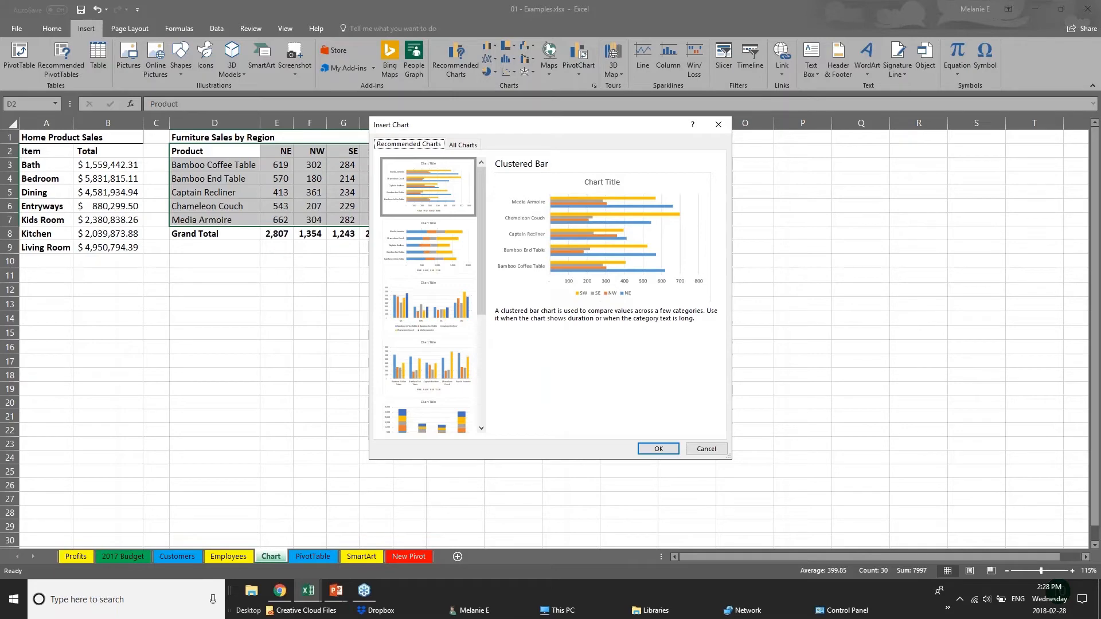
Preview the recommended charts, comparing the stacked bar, clustered column and stacked column options and browsing the rest of the list.
click(430, 264)
click(442, 331)
click(459, 378)
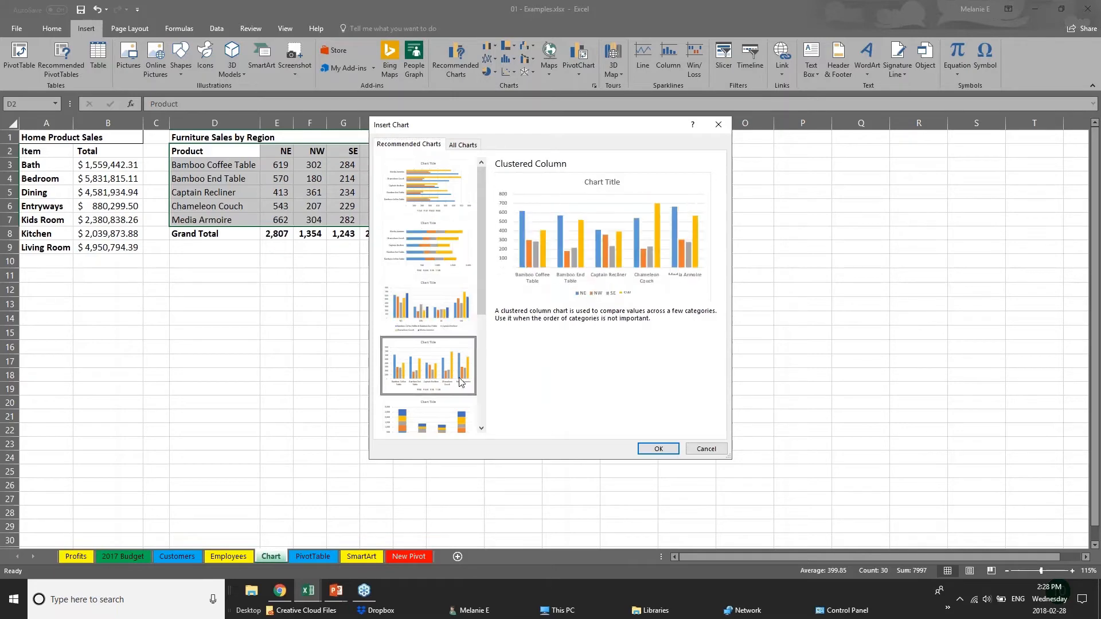
click(462, 424)
drag(480, 284, 492, 400)
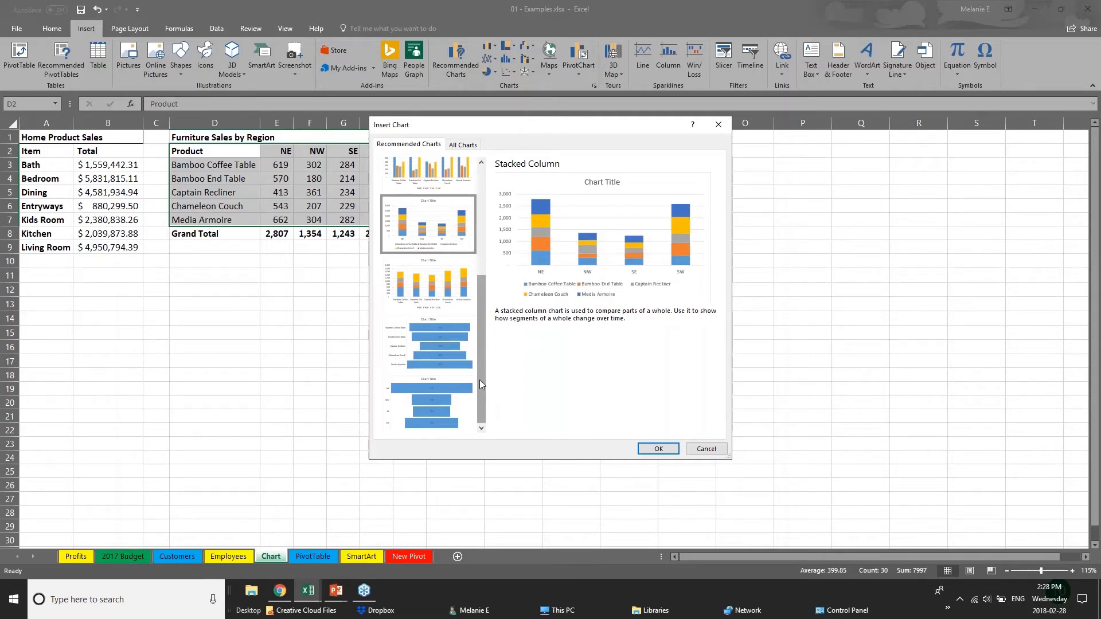
drag(480, 380, 464, 190)
click(465, 190)
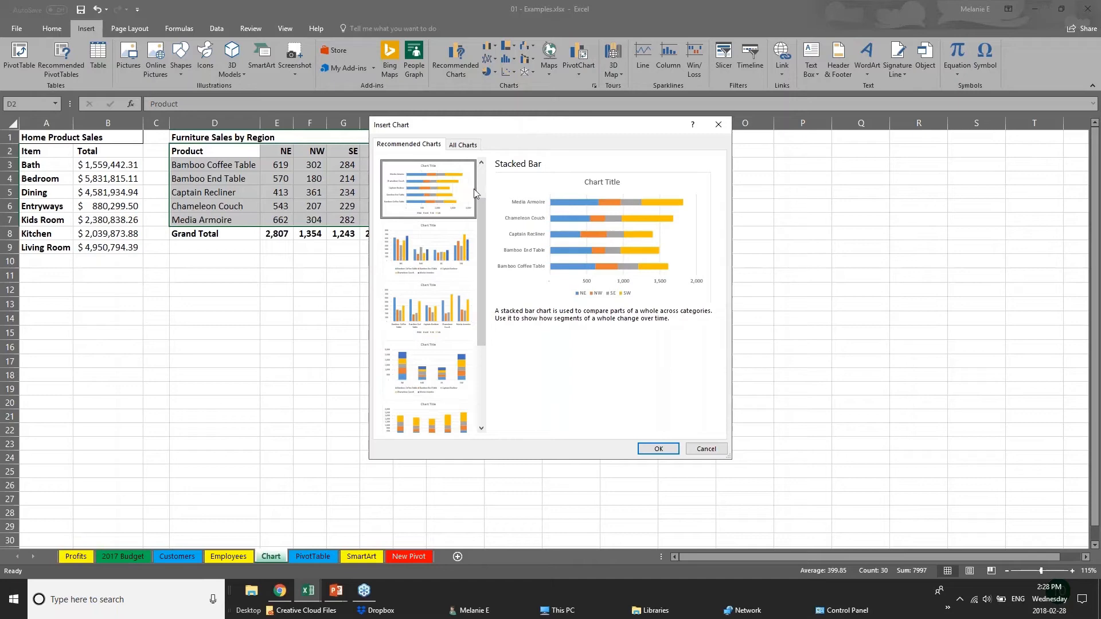
drag(483, 211, 485, 177)
Insert the recommended Clustered Bar chart and place it beside the Furniture Sales by Region table, enlarged to cover about J2:R23.
click(417, 190)
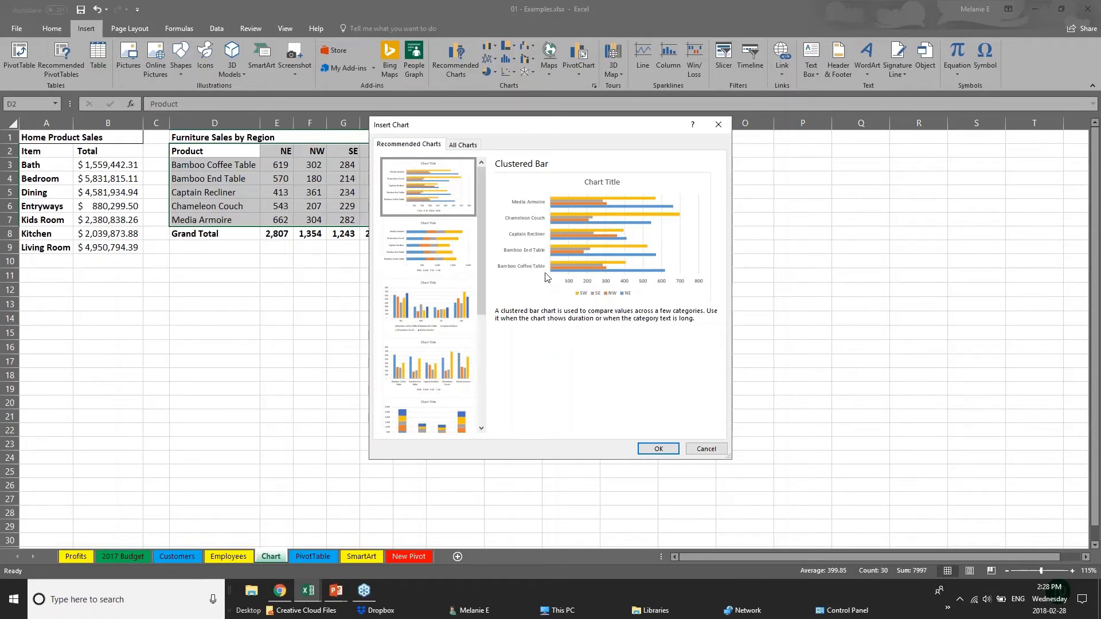
click(665, 449)
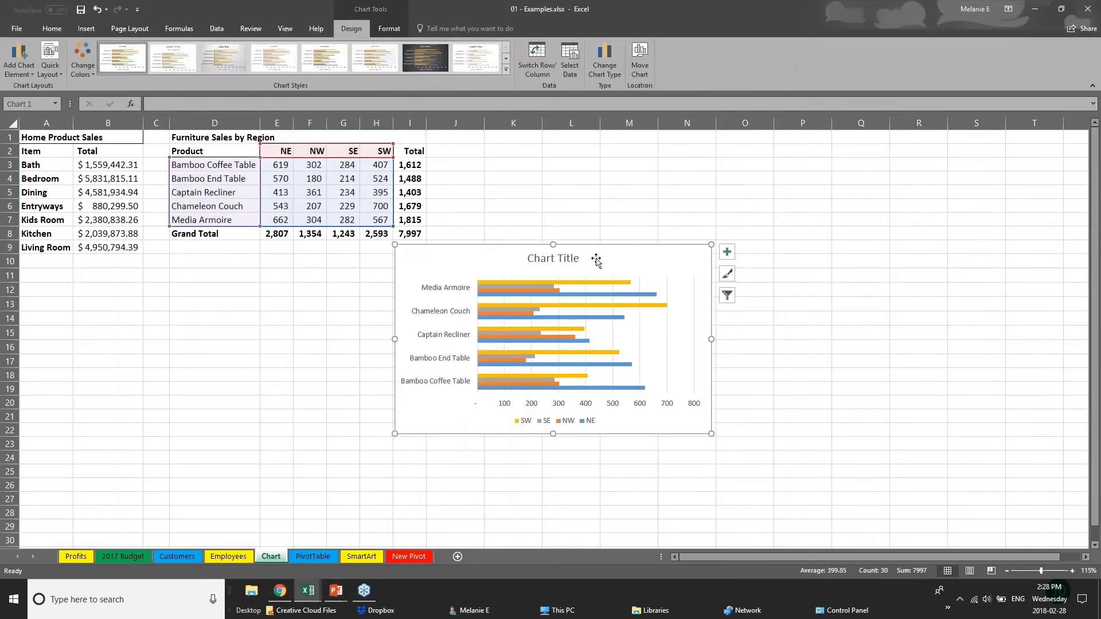
drag(606, 253, 658, 162)
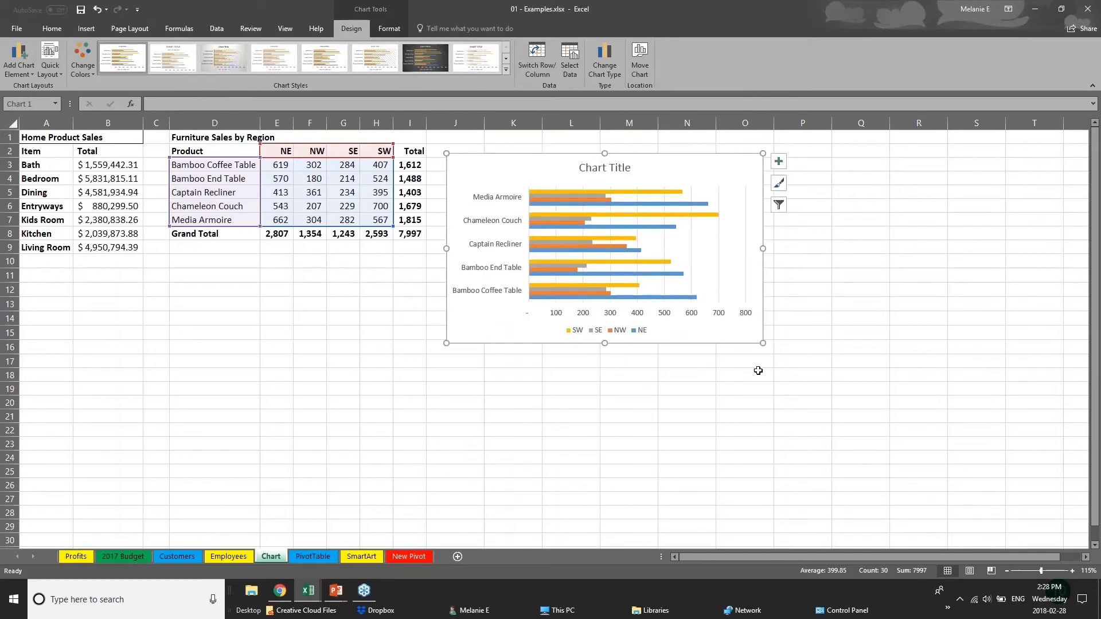
drag(763, 344, 910, 448)
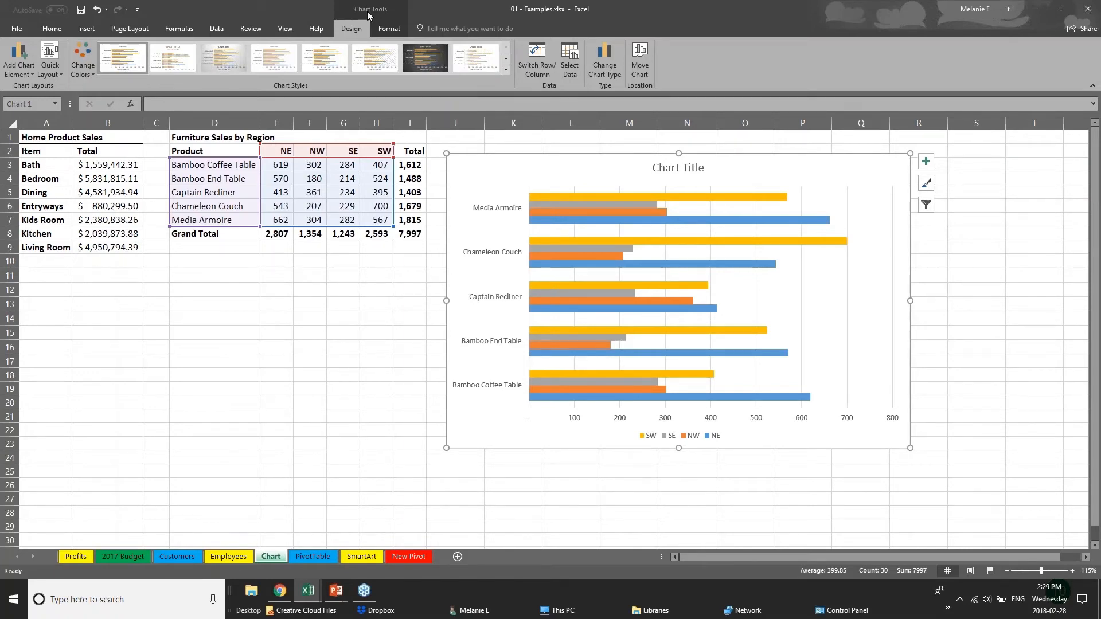
Recolor the clustered bar chart with the colorful green, blue and gold palette.
click(288, 400)
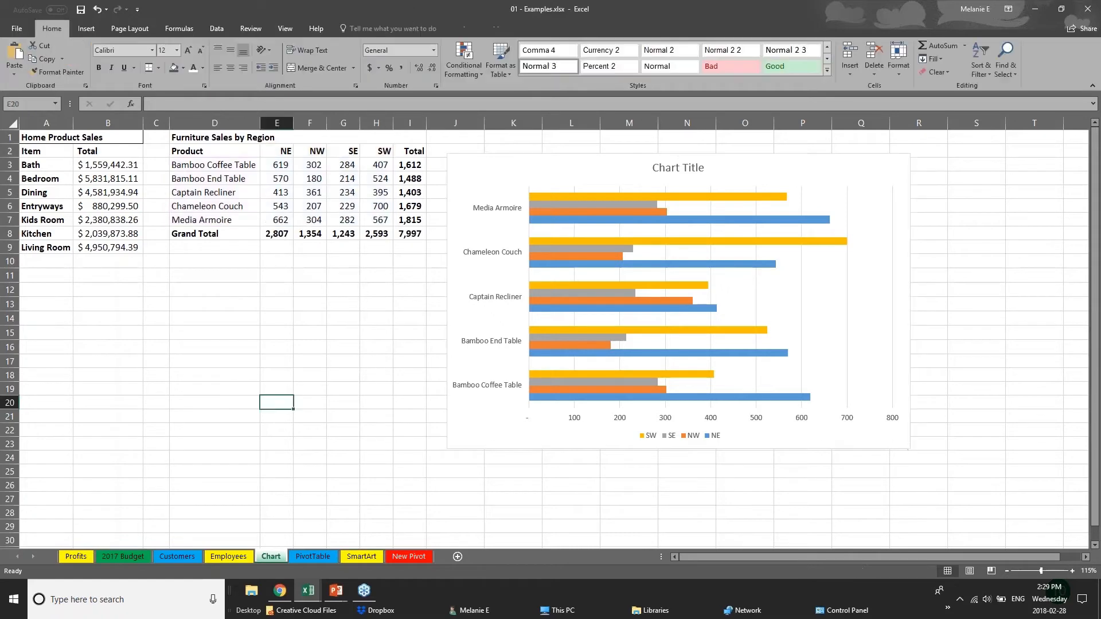
click(511, 446)
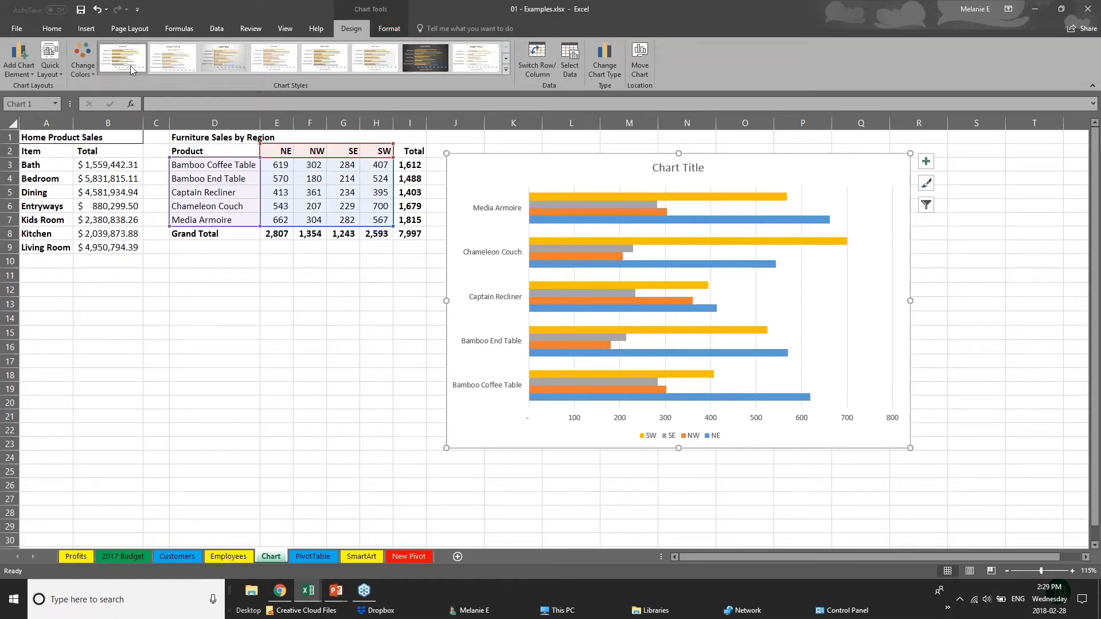
click(82, 64)
click(118, 154)
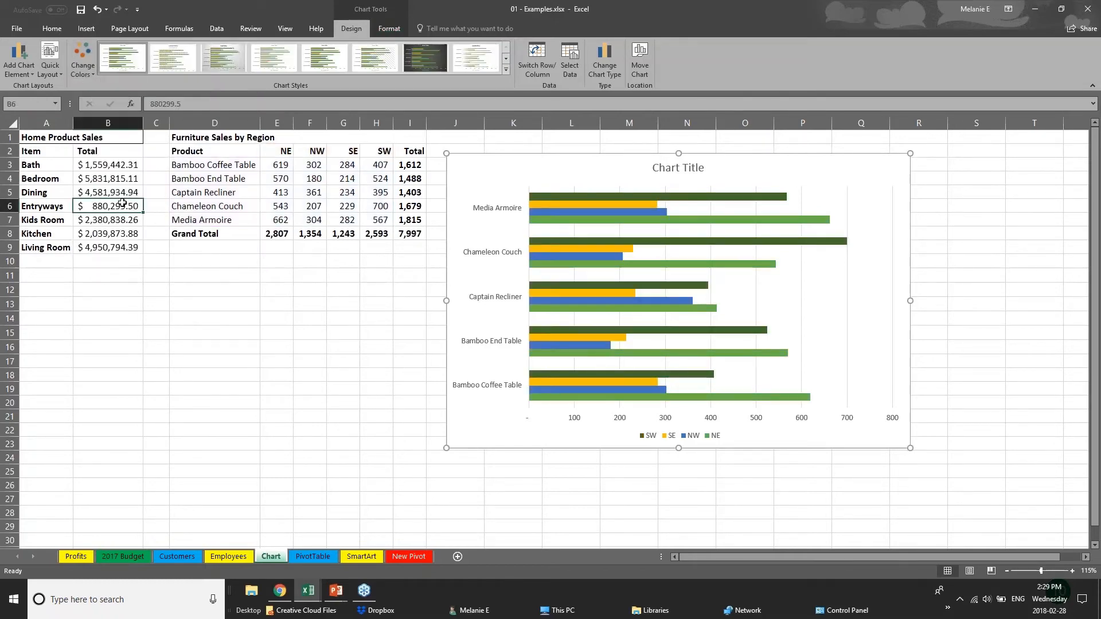
Try the monochromatic orange palette on the chart and return to the green, blue and gold palette.
click(123, 207)
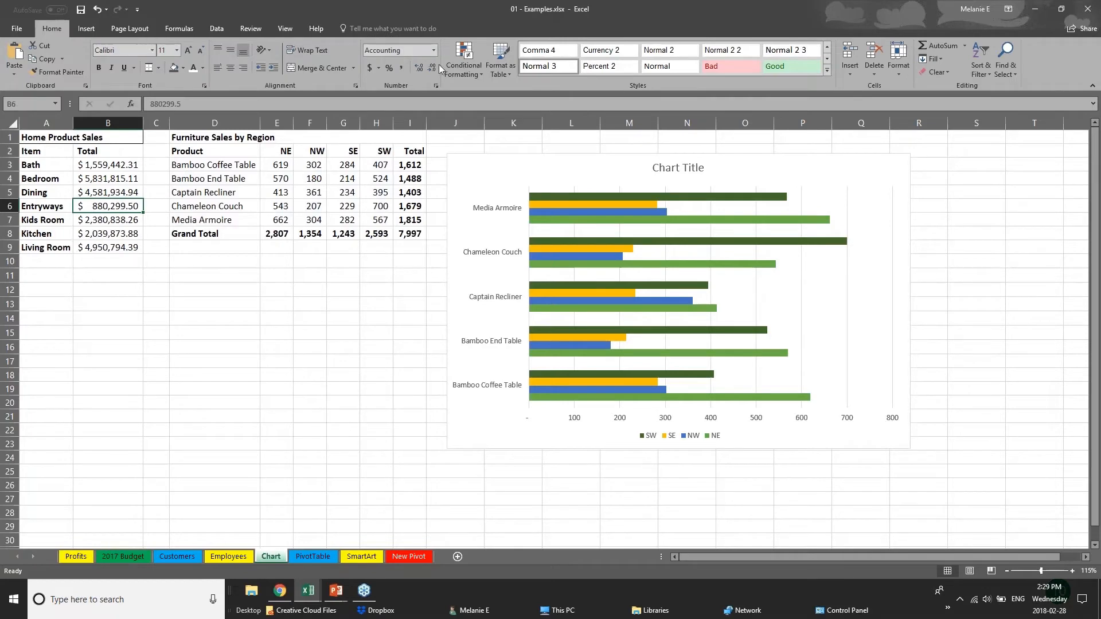
click(576, 212)
click(82, 64)
click(118, 179)
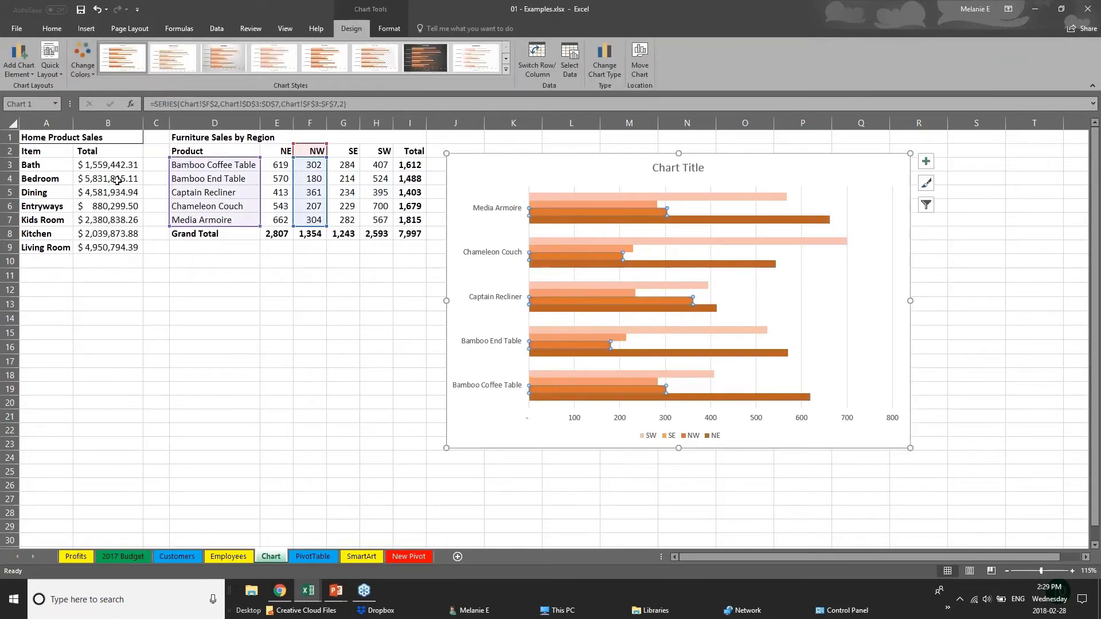
click(82, 62)
click(118, 154)
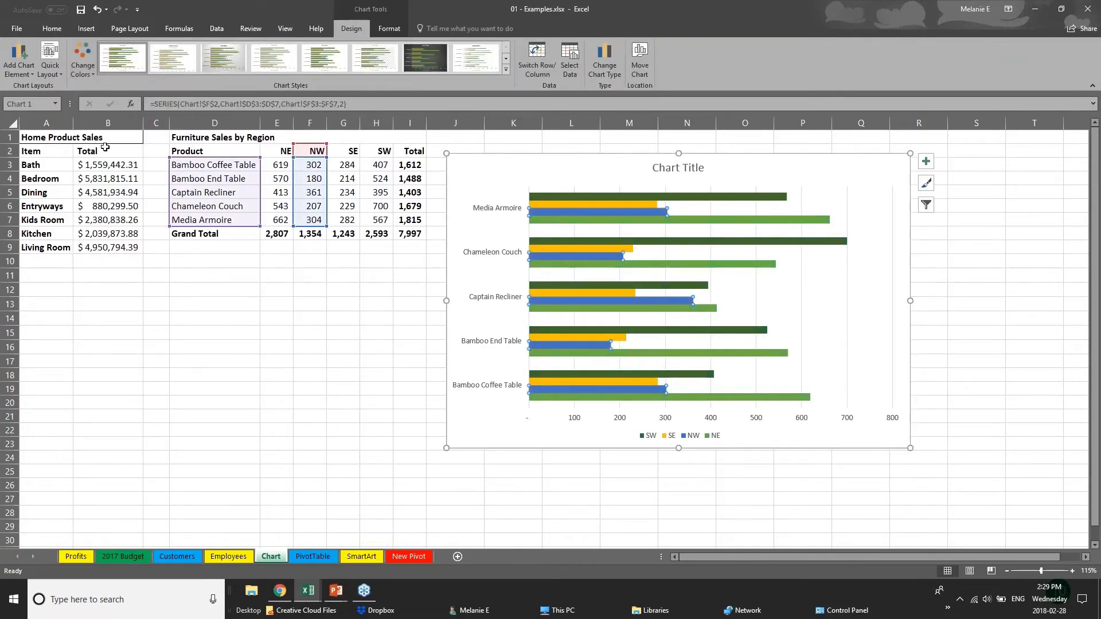
Try several chart styles and apply the one with gradient-faded bars, data labels and an all-caps bold title.
click(508, 71)
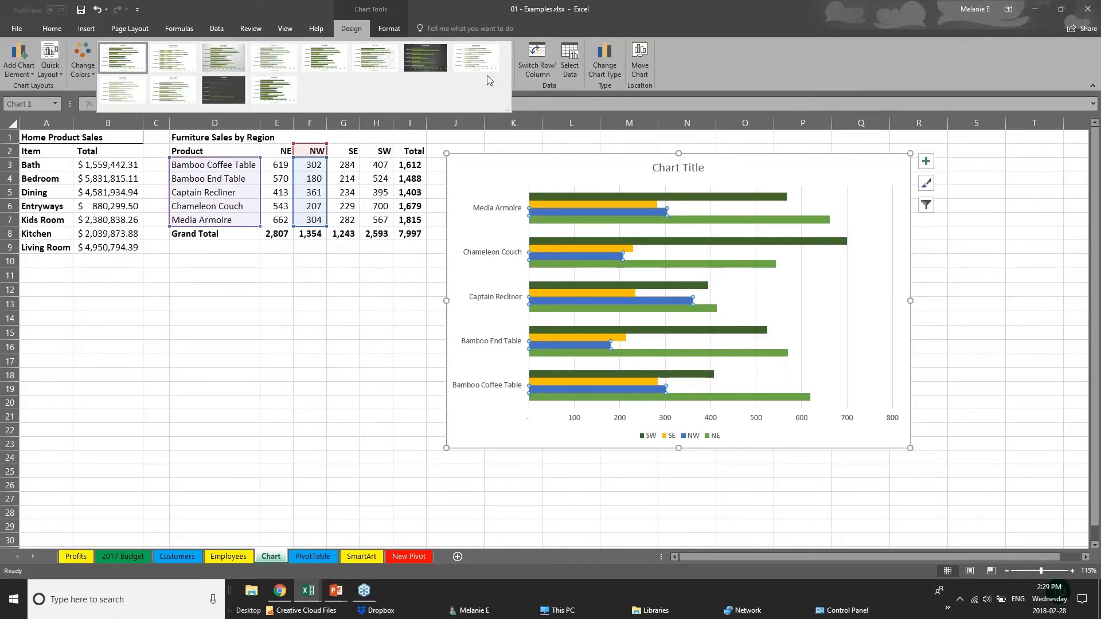
click(223, 57)
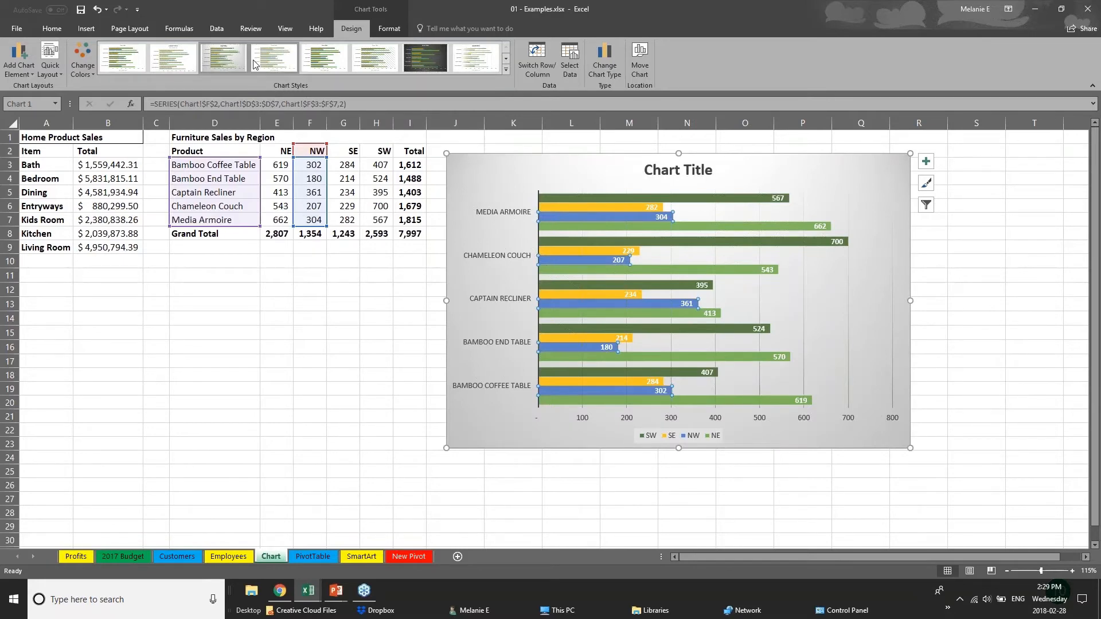
click(326, 59)
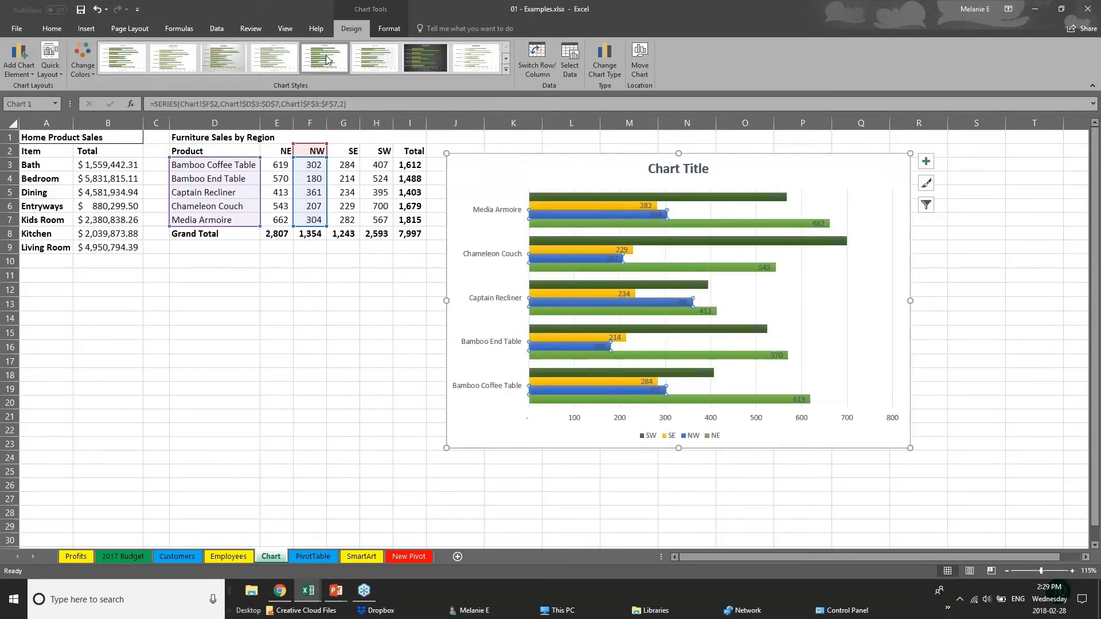
click(477, 59)
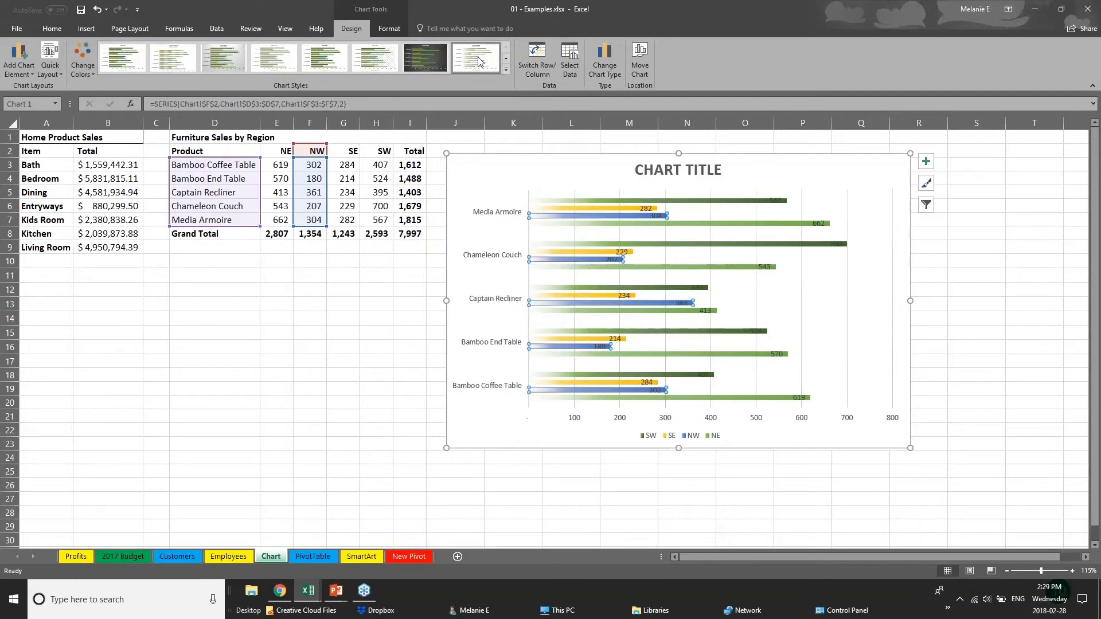
click(506, 69)
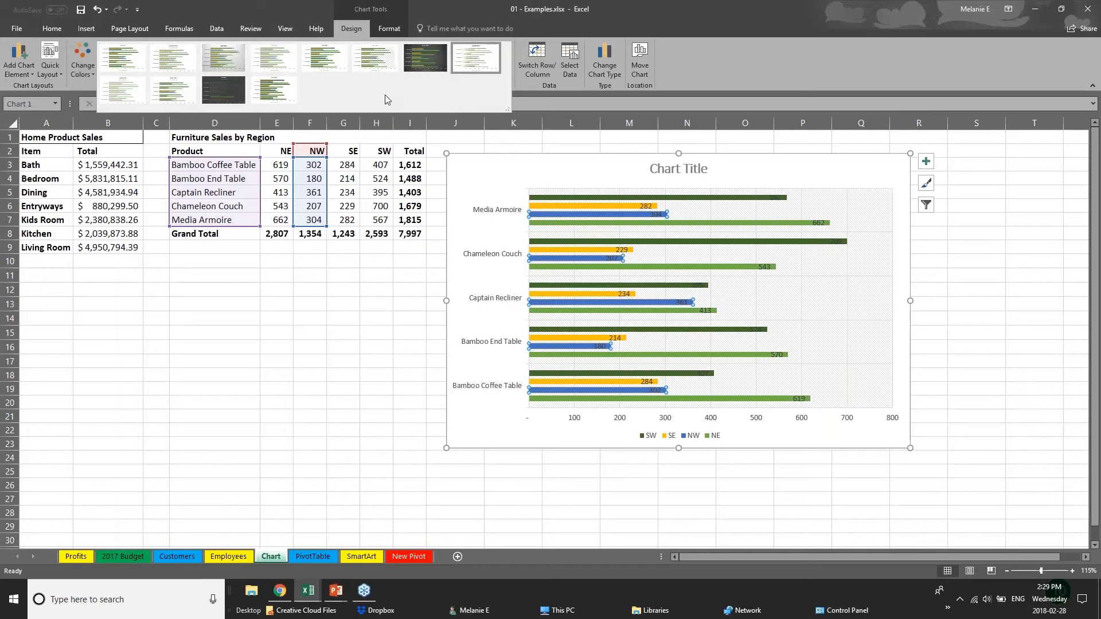
Change the fill of the SW series bars to solid dark orange.
click(390, 28)
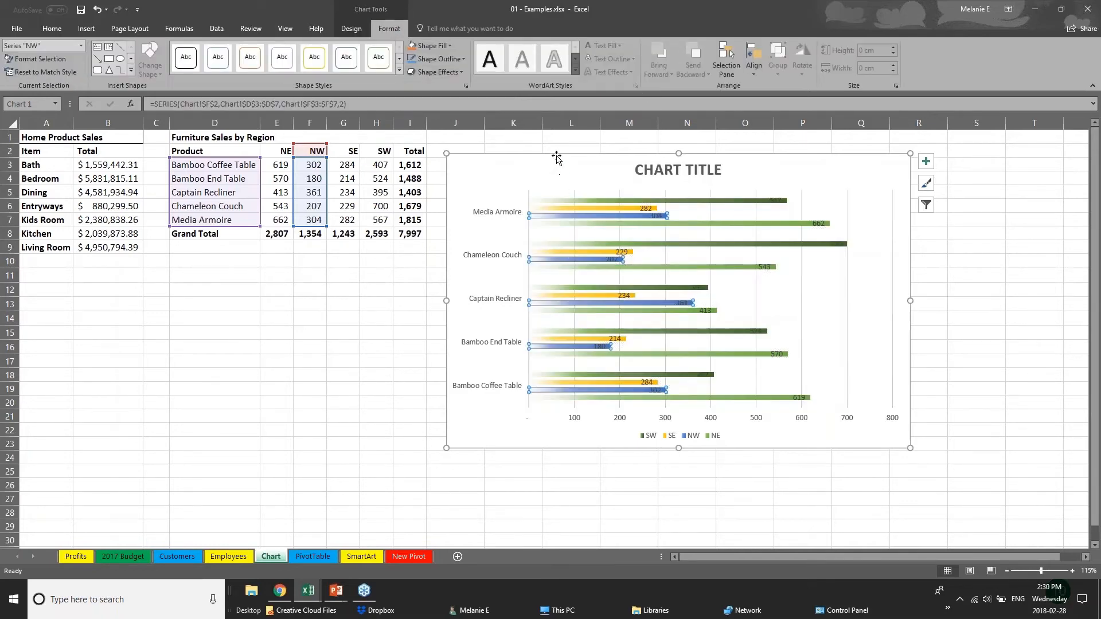
click(584, 209)
click(586, 200)
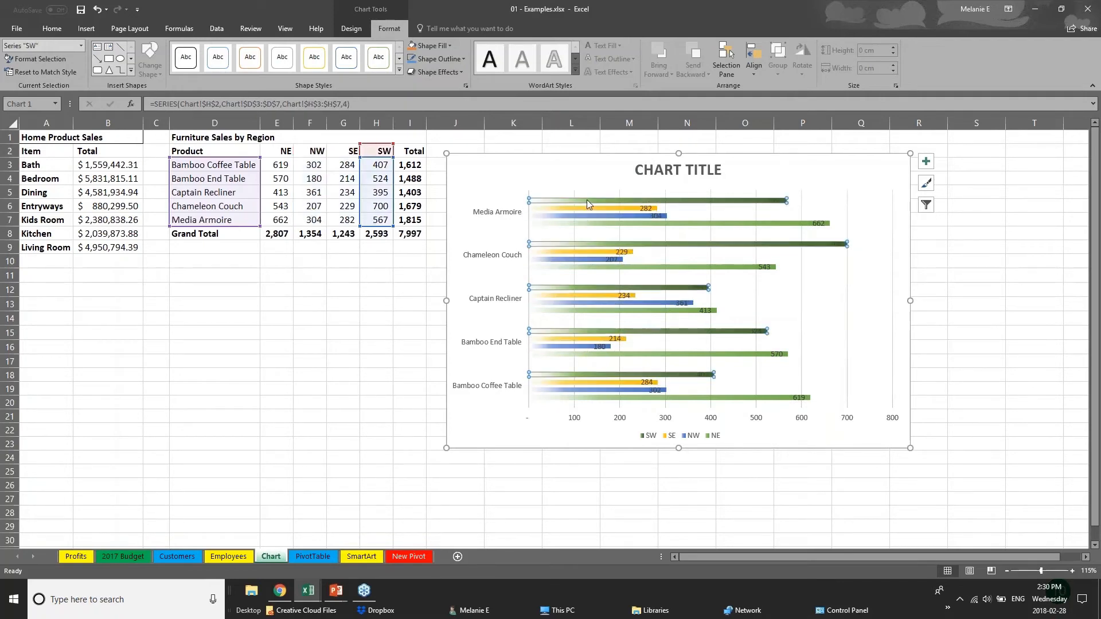
click(436, 45)
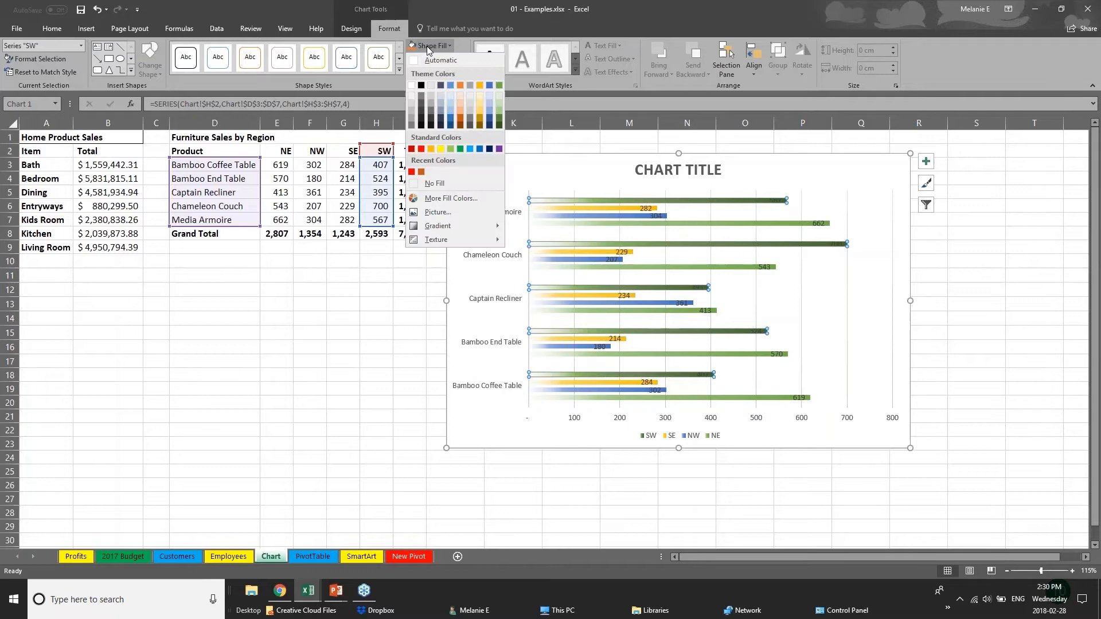
click(462, 122)
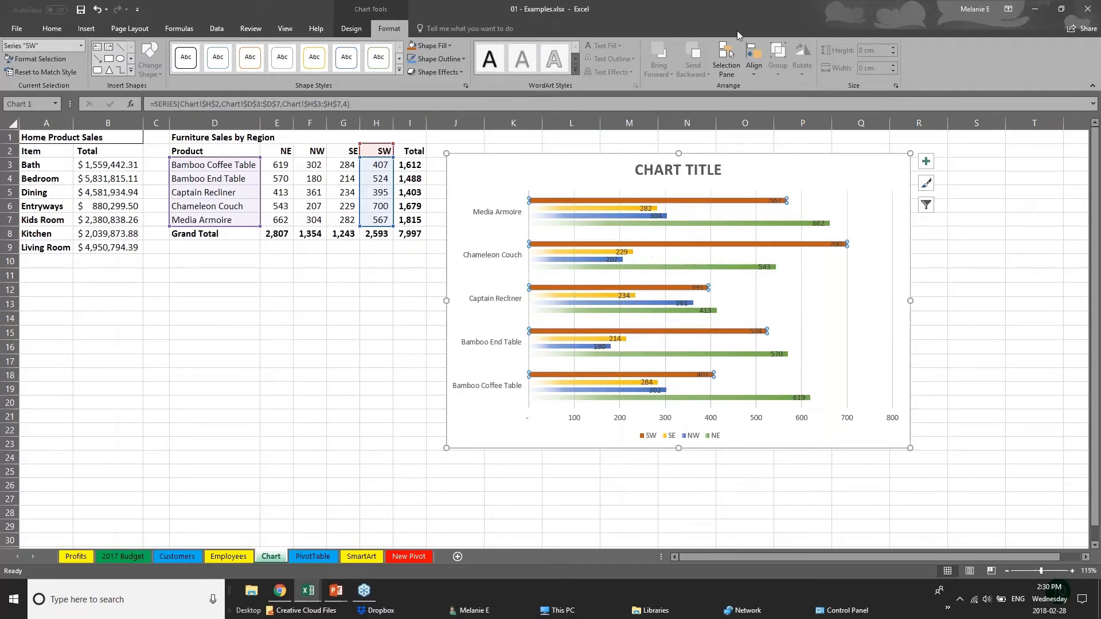
Replace the placeholder chart title with SALES DATA.
click(661, 170)
triple_click(660, 169)
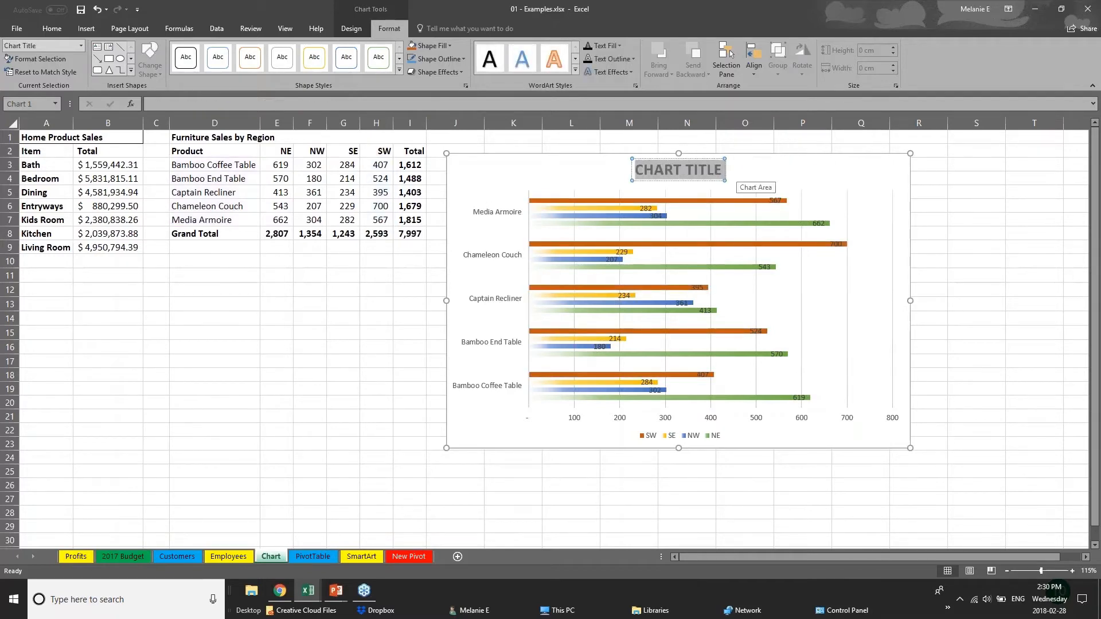
text(SALES D)
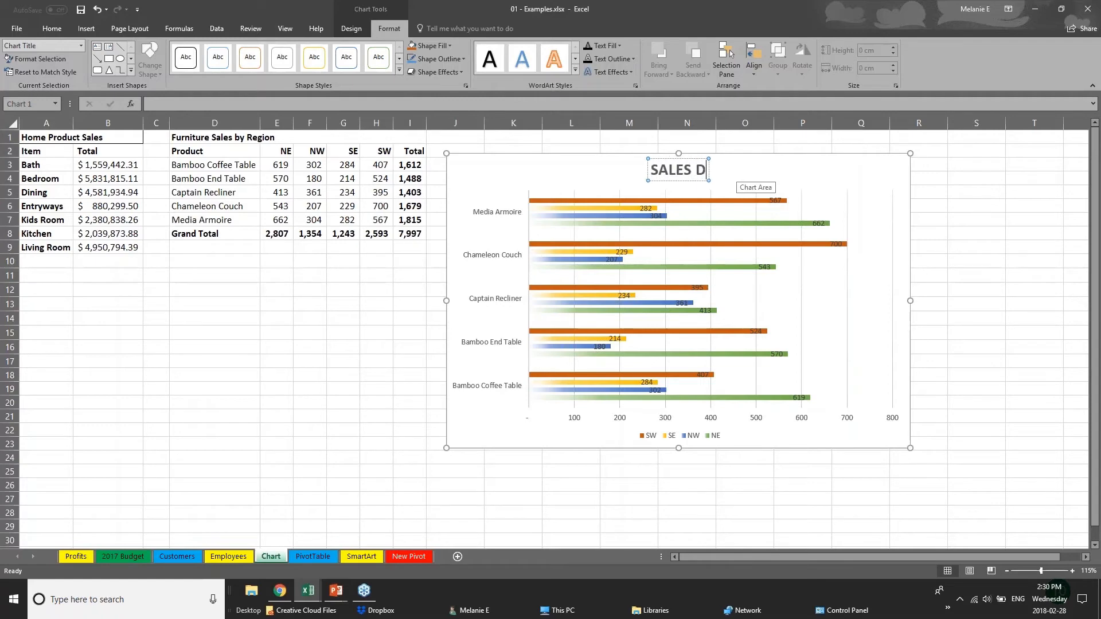
text(ATA)
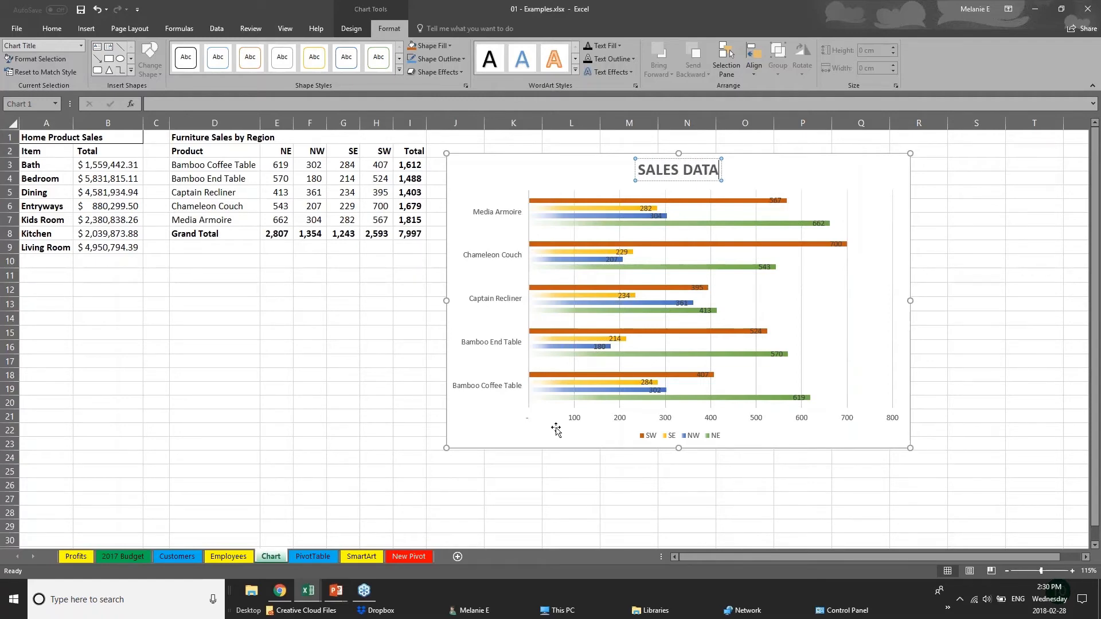
Enlarge the font of the chart's product name labels on the vertical axis to 11 points.
click(575, 423)
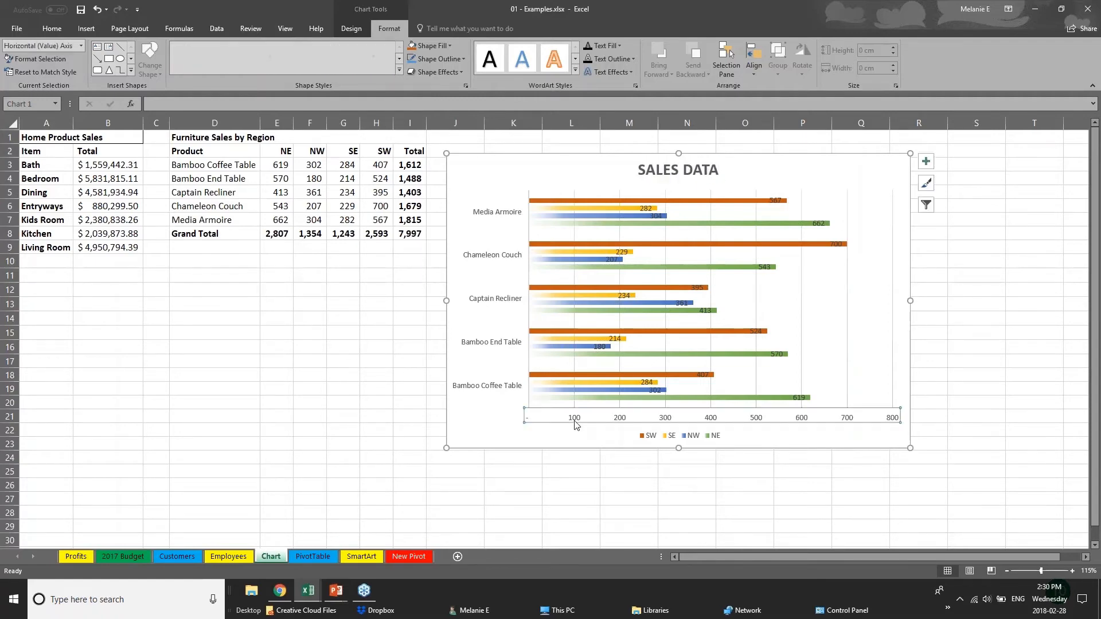
click(519, 344)
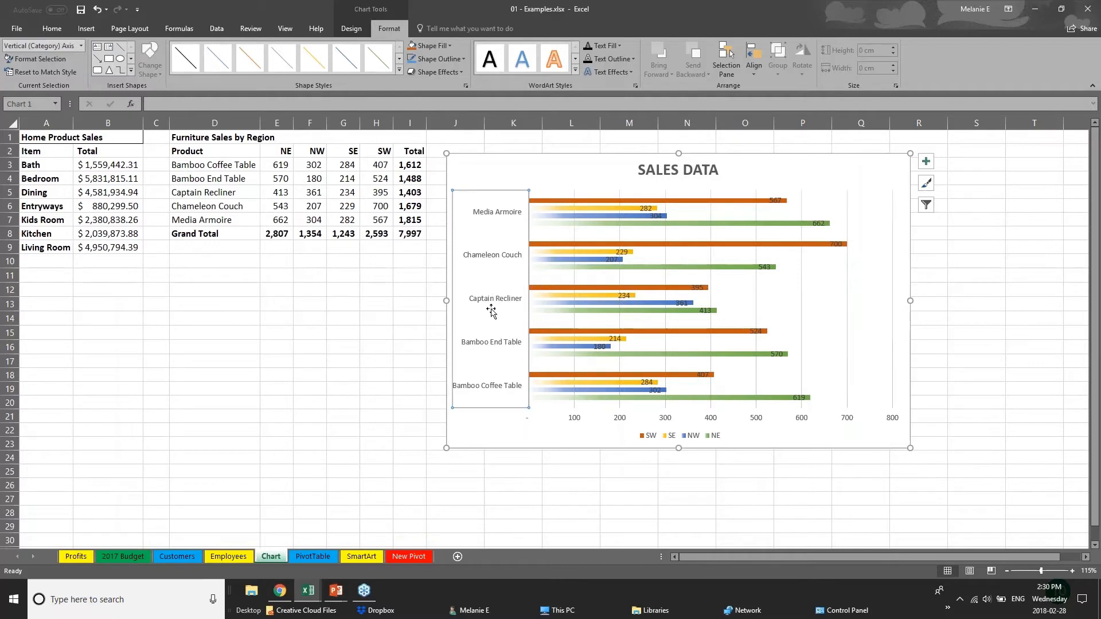
click(52, 28)
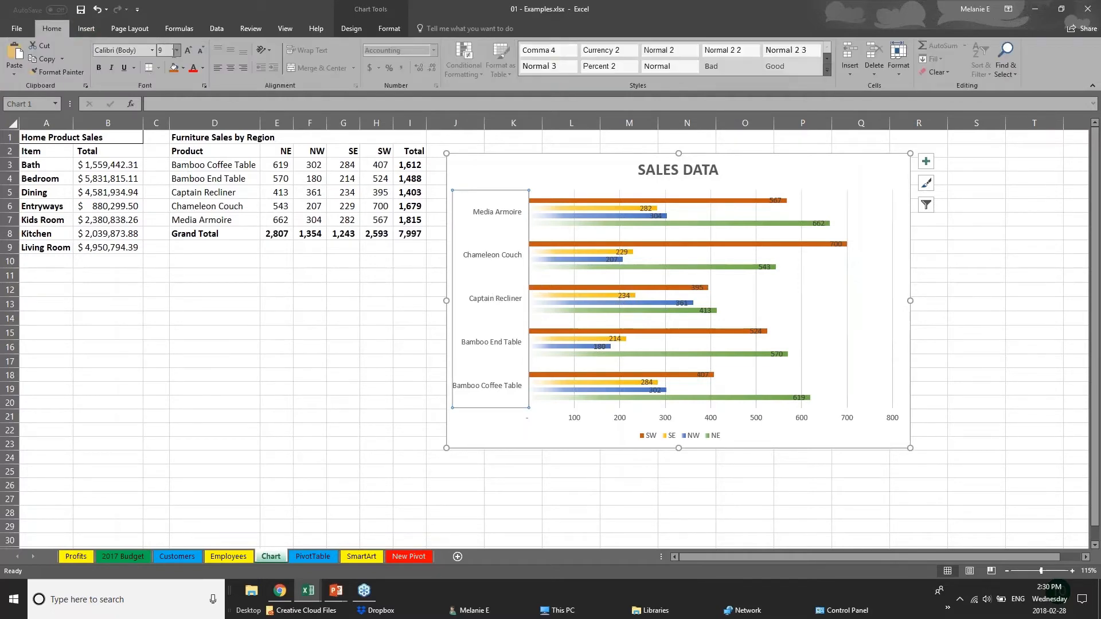
click(189, 50)
click(188, 50)
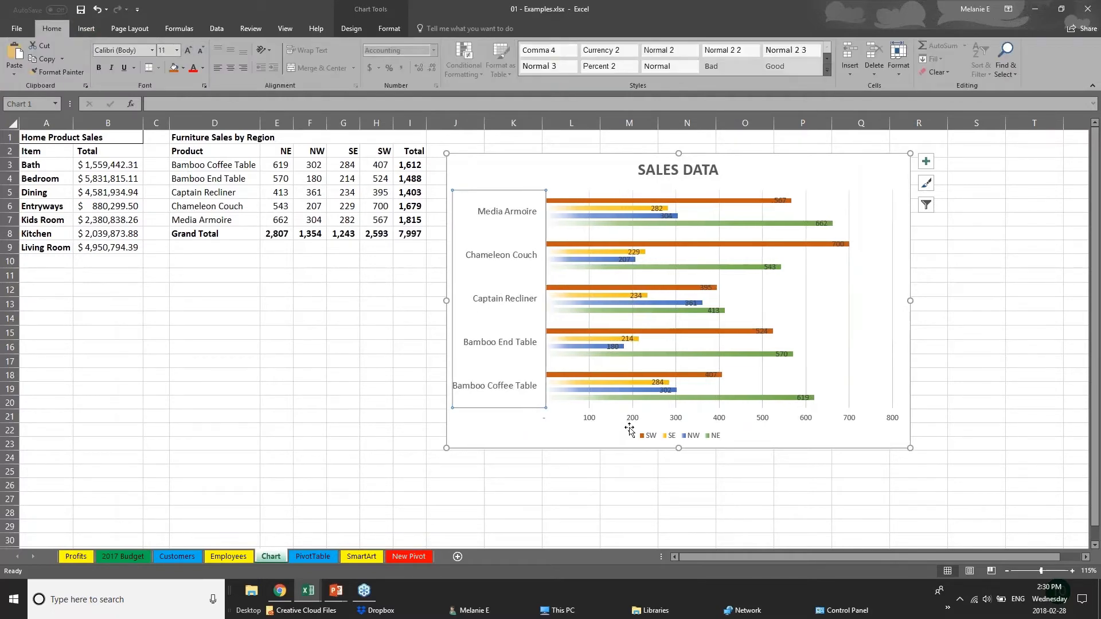
Move the Chameleon Couch SW data label just outside the end of its bar.
click(593, 422)
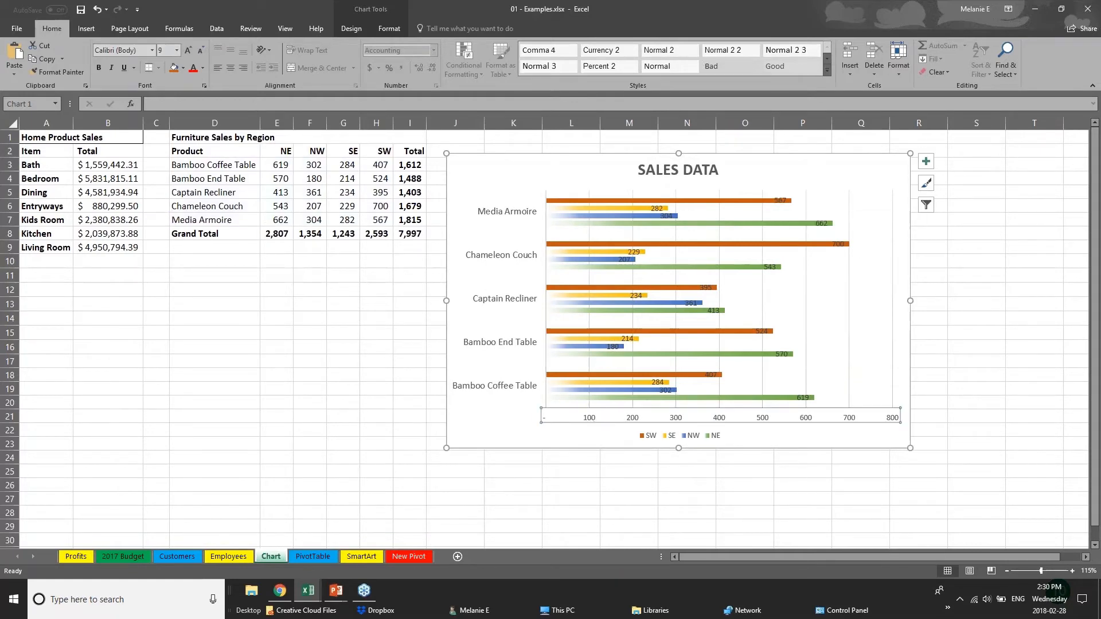
click(837, 245)
click(837, 244)
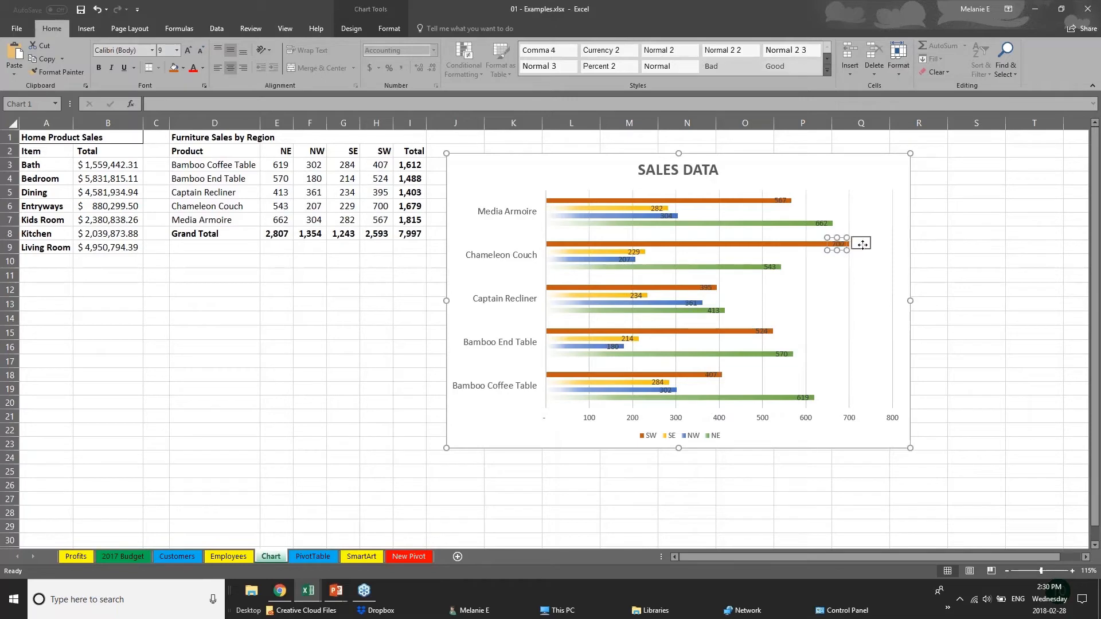
drag(862, 244, 863, 245)
click(785, 203)
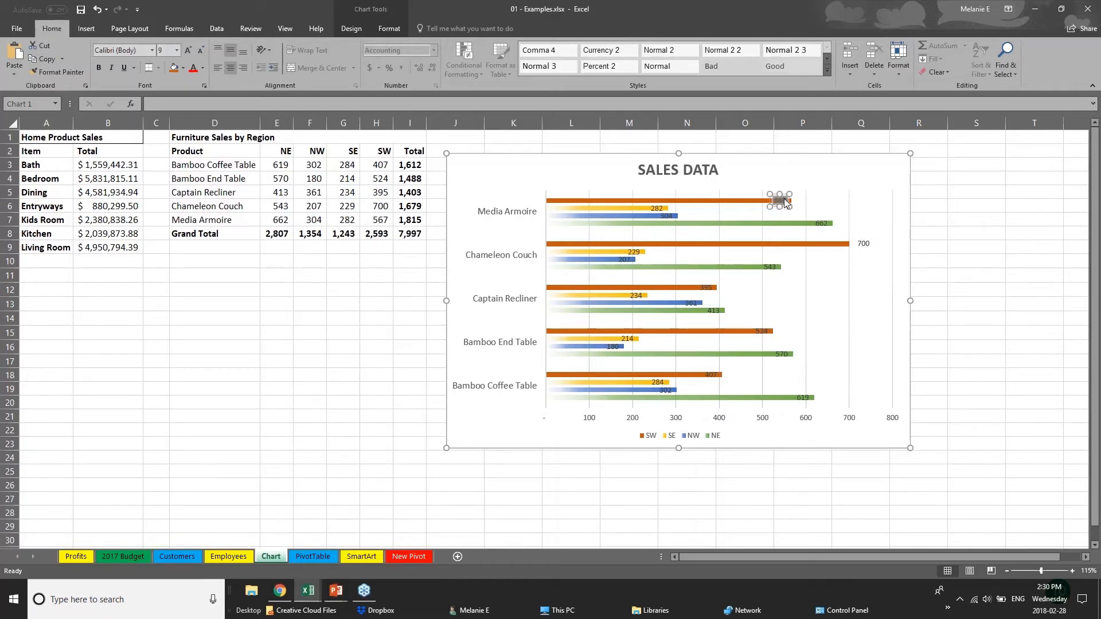
Delete the horizontal value axis from the chart.
click(716, 422)
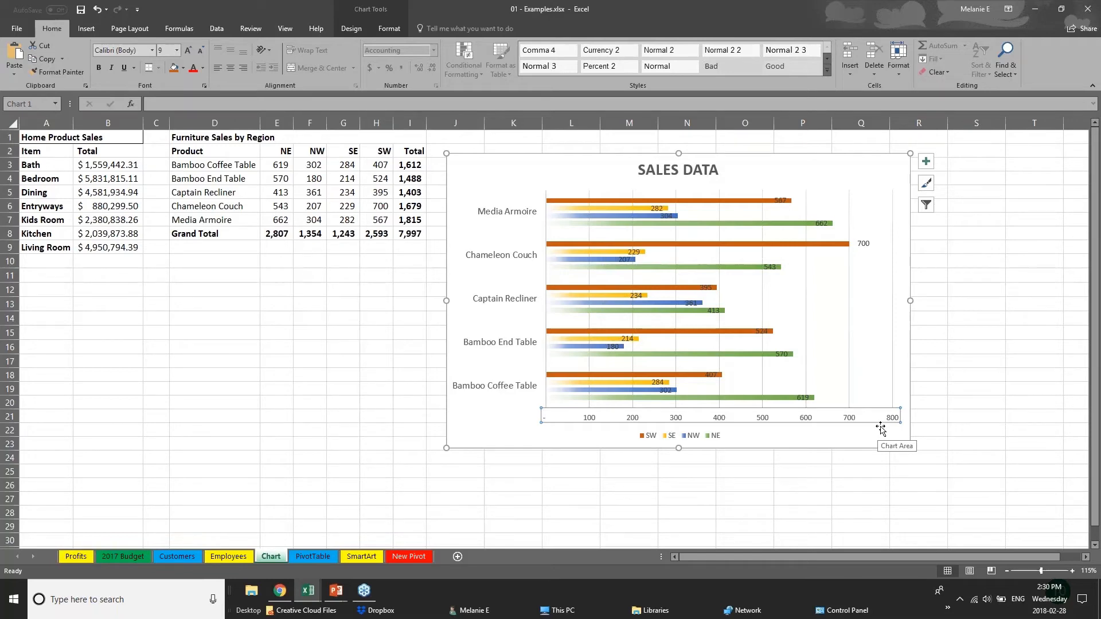
key(Delete)
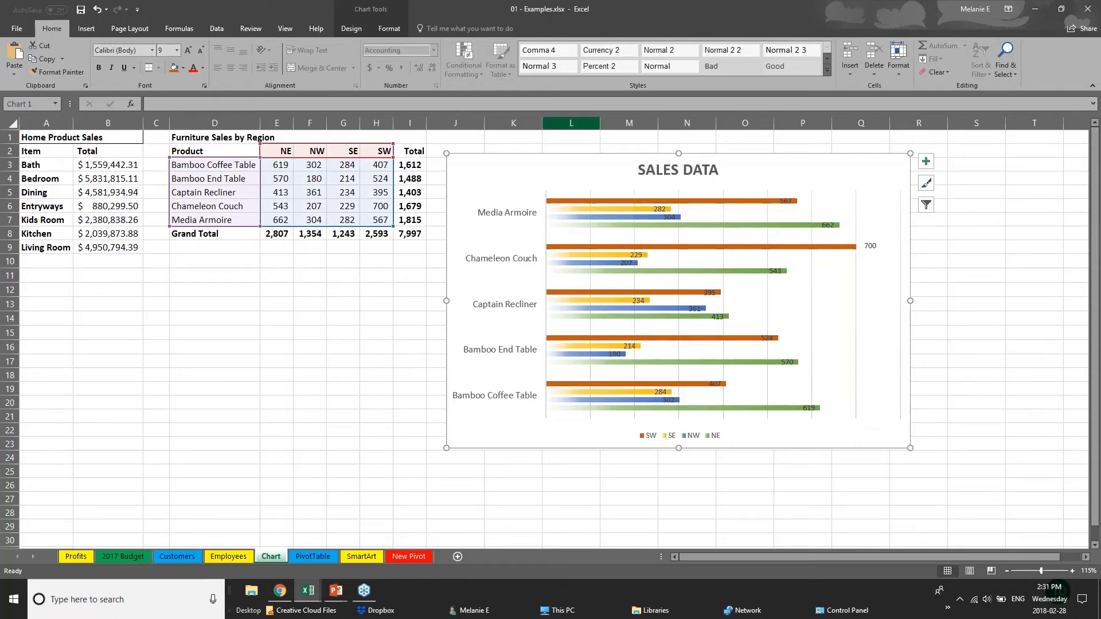
Select the SE and NW series in the chart to examine which worksheet cells feed them.
click(382, 16)
click(390, 29)
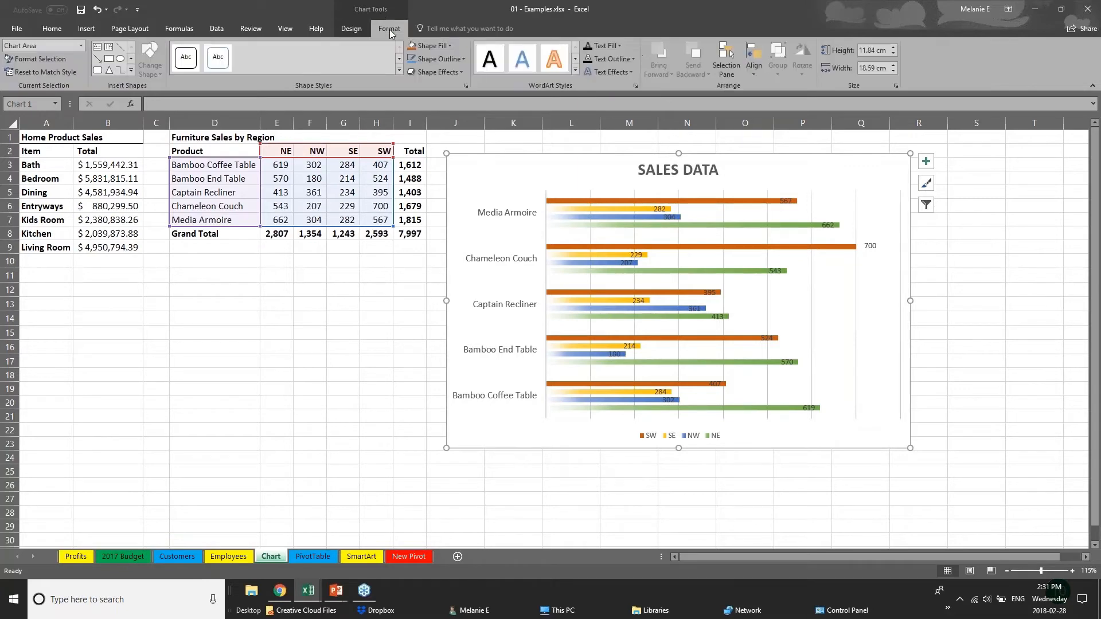
click(370, 27)
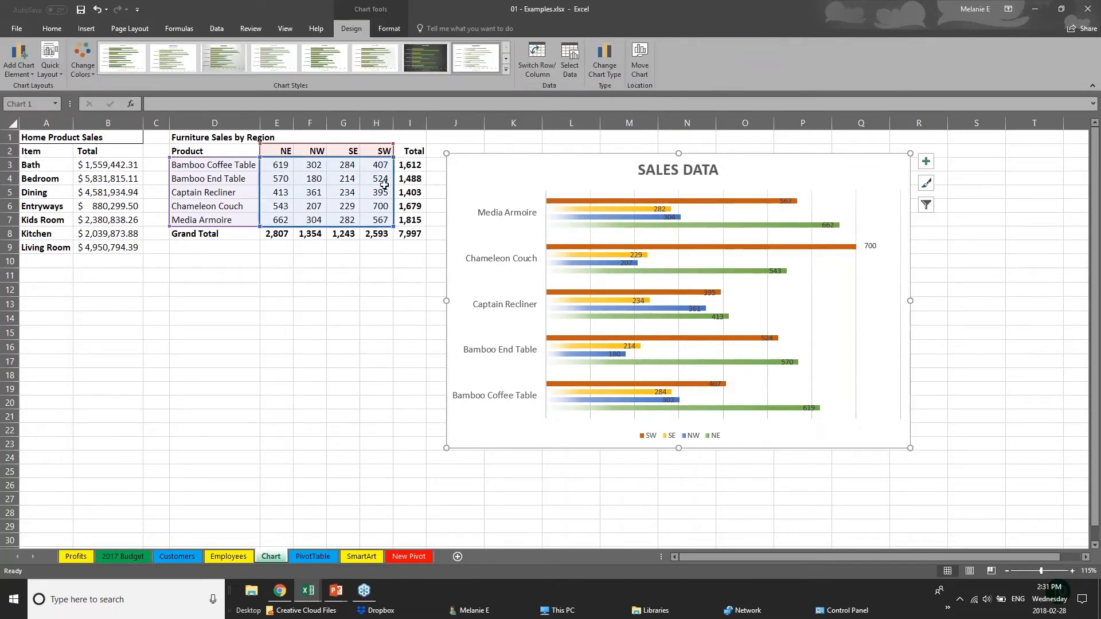
click(350, 166)
click(546, 204)
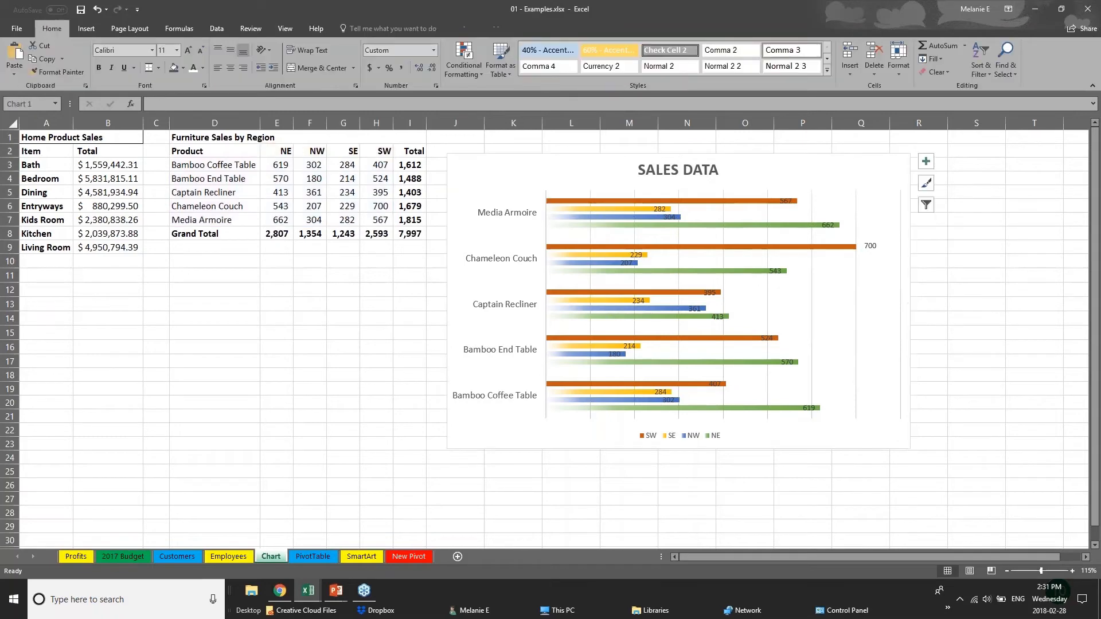
click(618, 201)
click(628, 210)
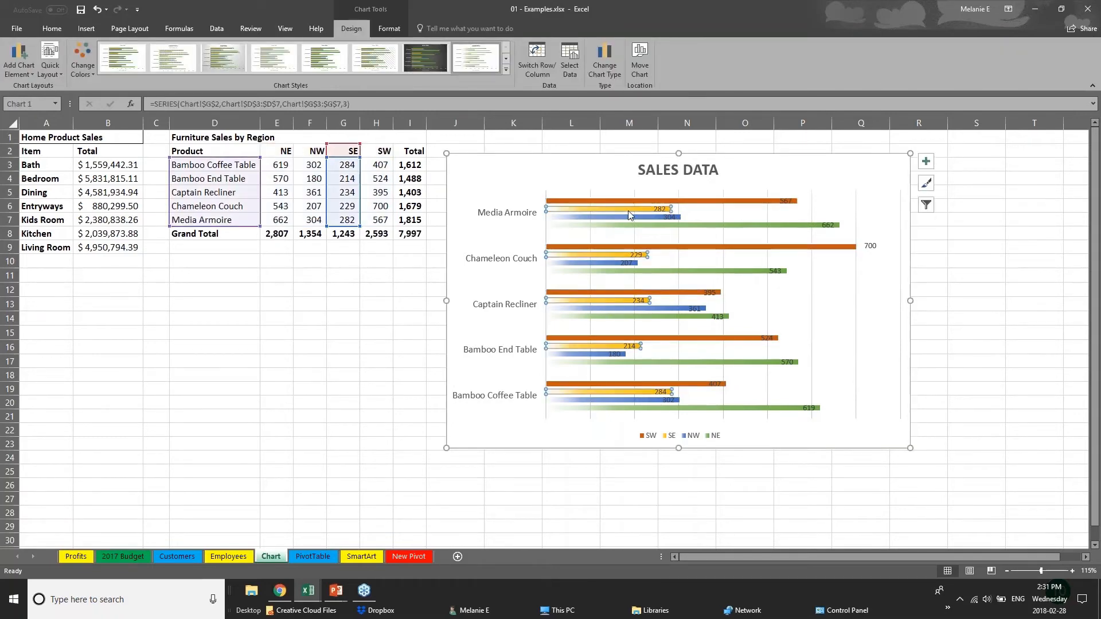
click(634, 218)
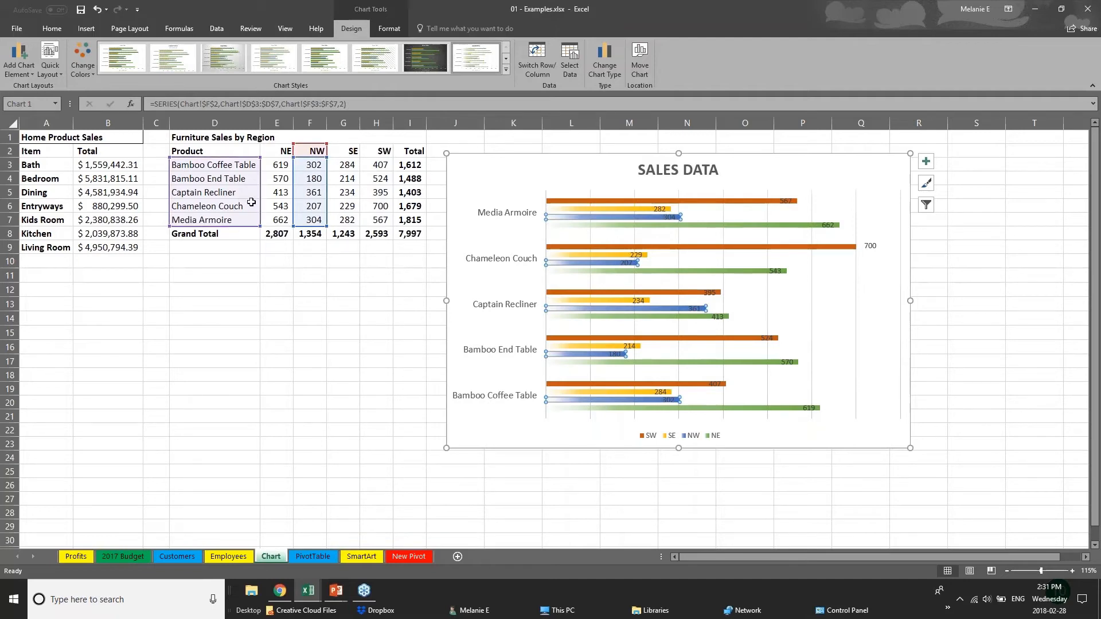
Change the NW sales of the Bamboo End Table in cell F4 to 181.
click(316, 179)
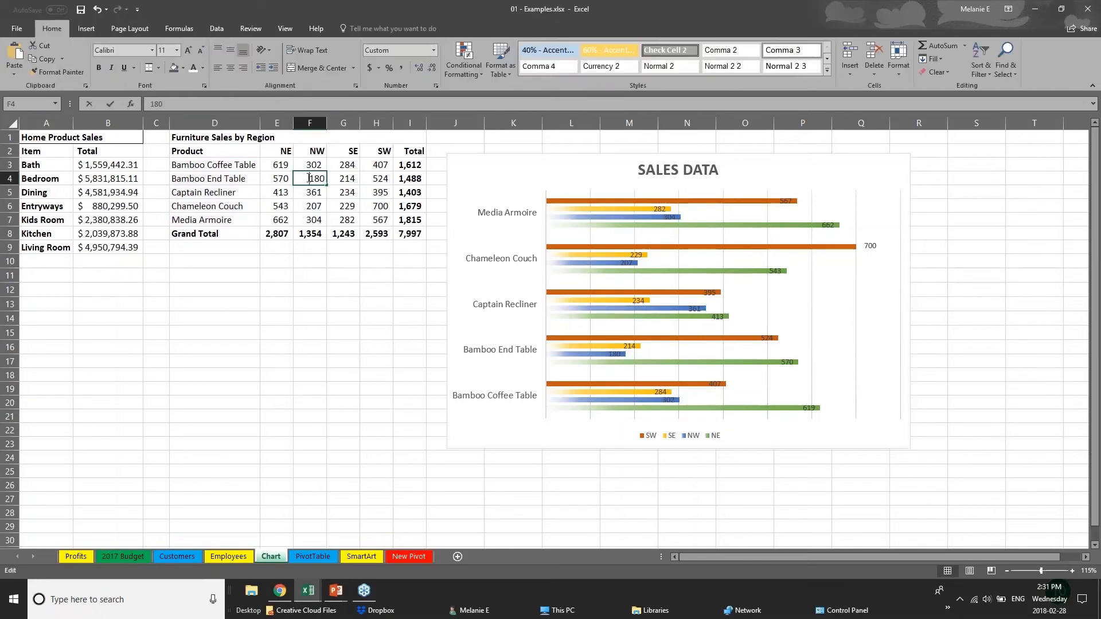
text(181)
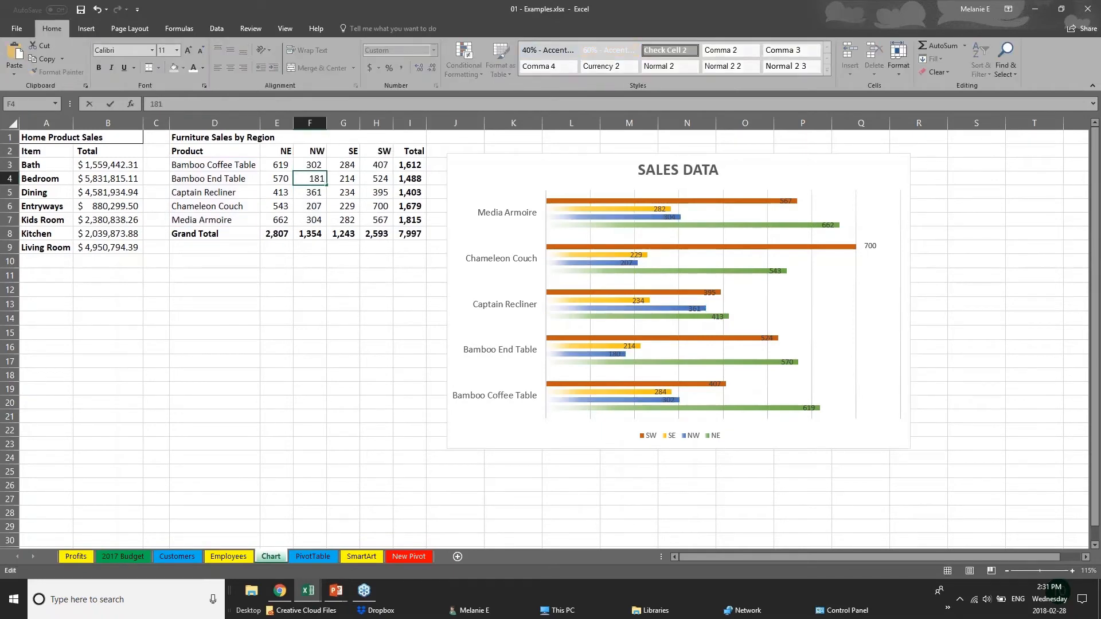
key(Return)
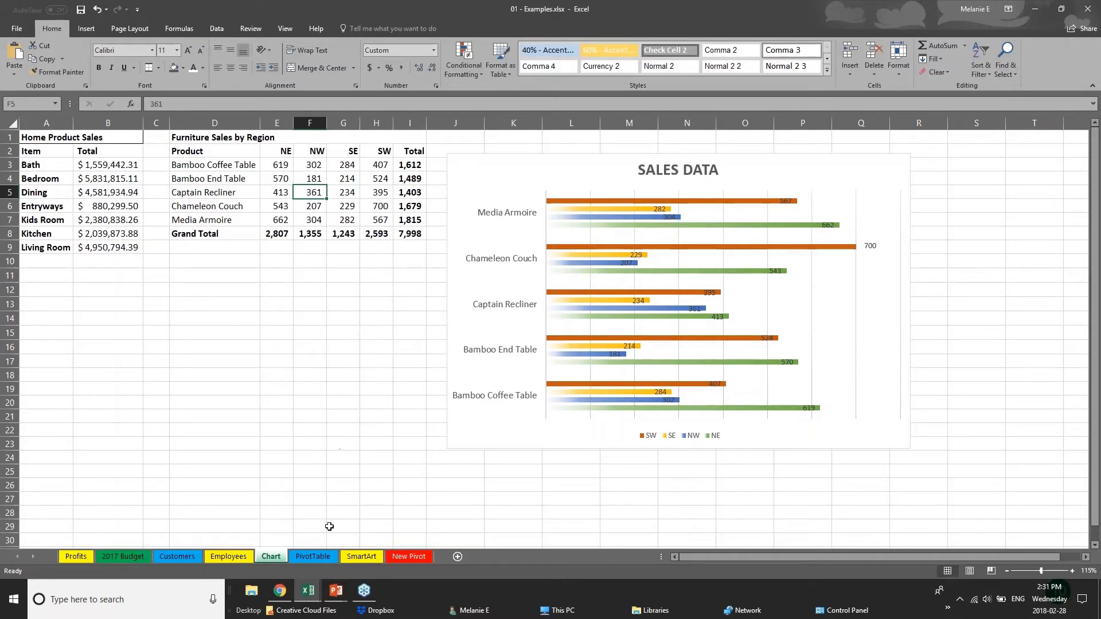
Switch to the PowerPoint slide show and advance to the Creating Tables slide.
click(336, 590)
click(377, 567)
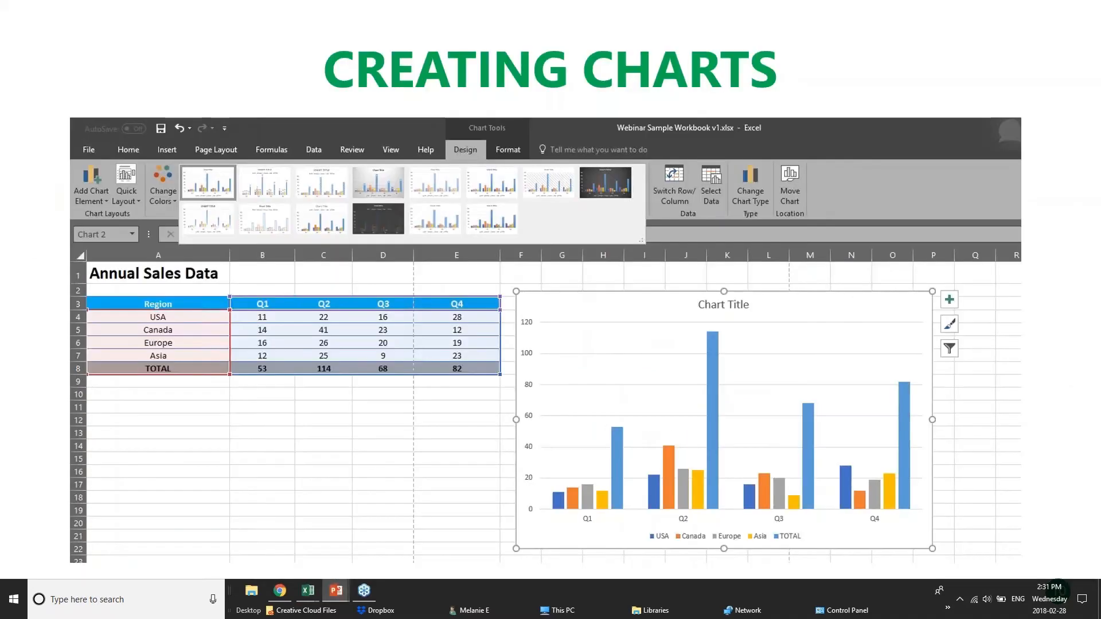
key(Right)
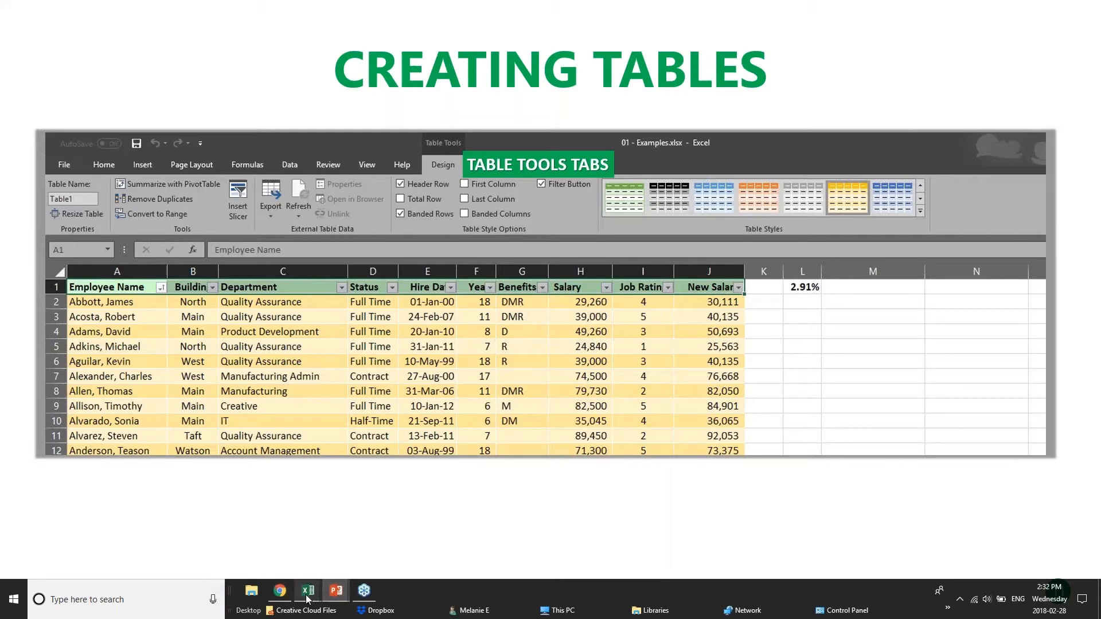
Switch to the 01 - Examples.xlsx workbook in Excel and open the Customers sheet.
mouse_move(302, 602)
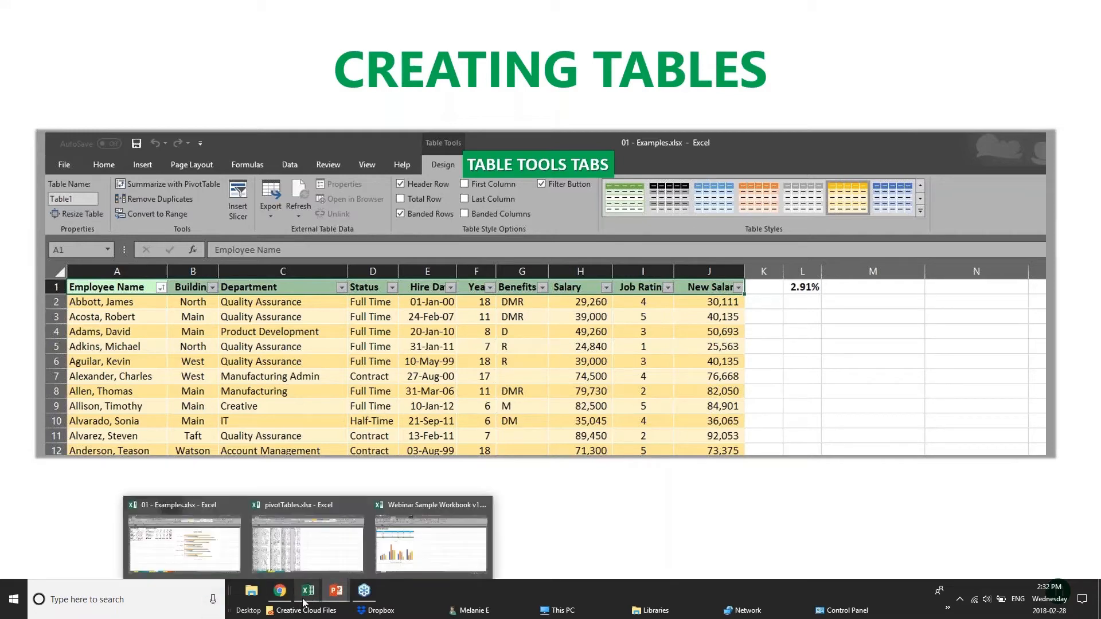
click(430, 542)
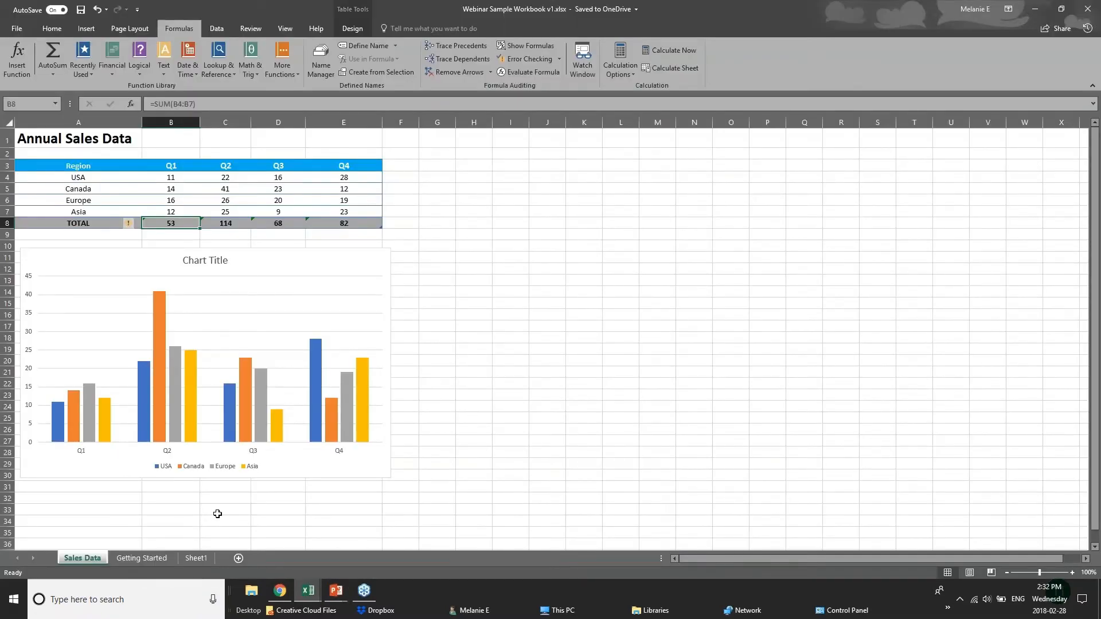
mouse_move(308, 591)
click(260, 555)
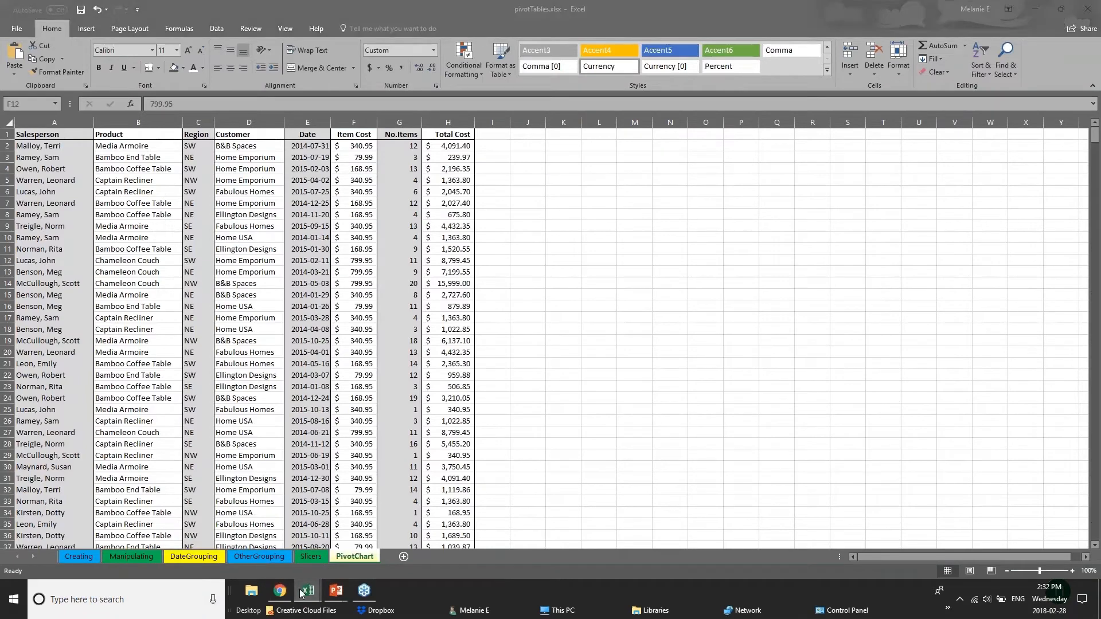
click(321, 554)
click(177, 557)
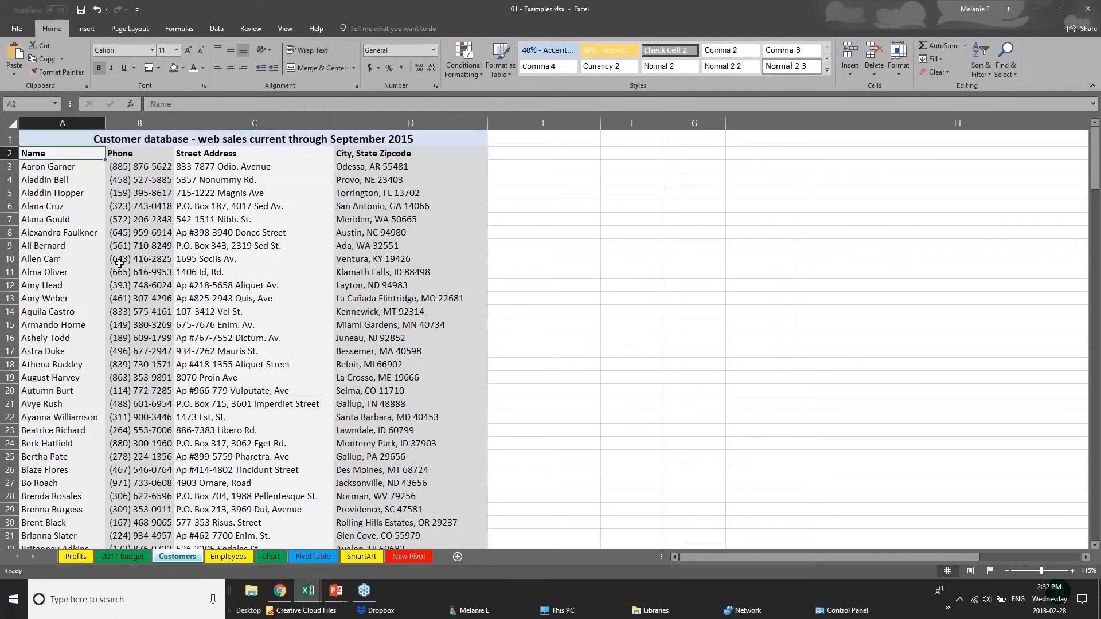
Look through the customer database down to its last records and return to the start of the list.
scroll(119, 262, down, 20)
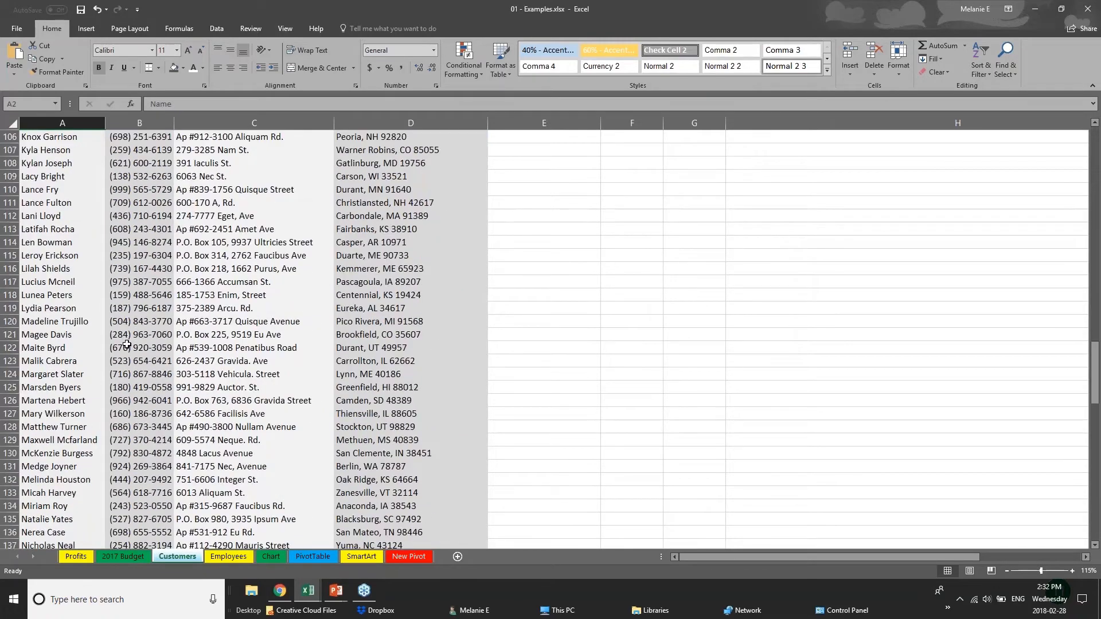
drag(1093, 352, 1093, 481)
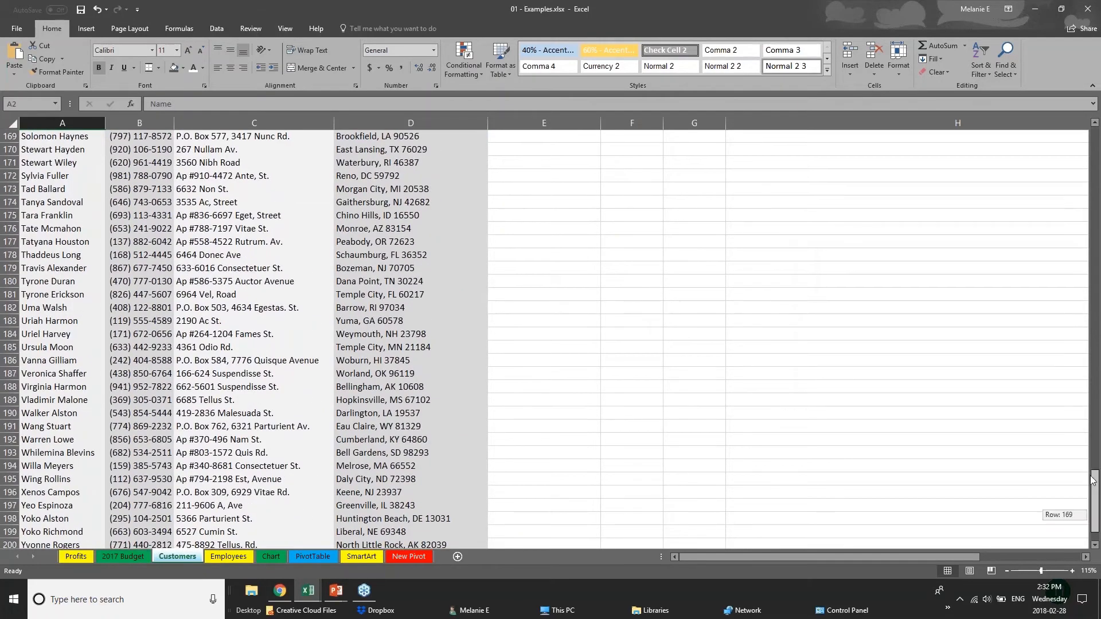
key(Down)
key(Down)
key(Down)
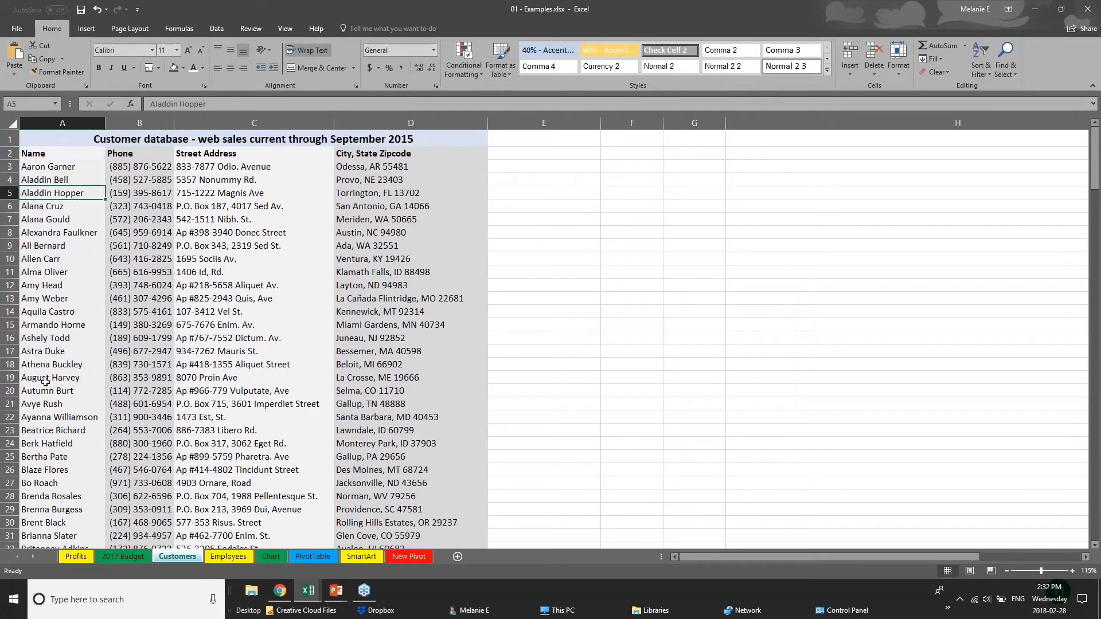
scroll(45, 382, down, 2)
scroll(46, 381, up, 2)
Convert the entire Customers sheet into a table with headers, accepting the large operation.
click(12, 124)
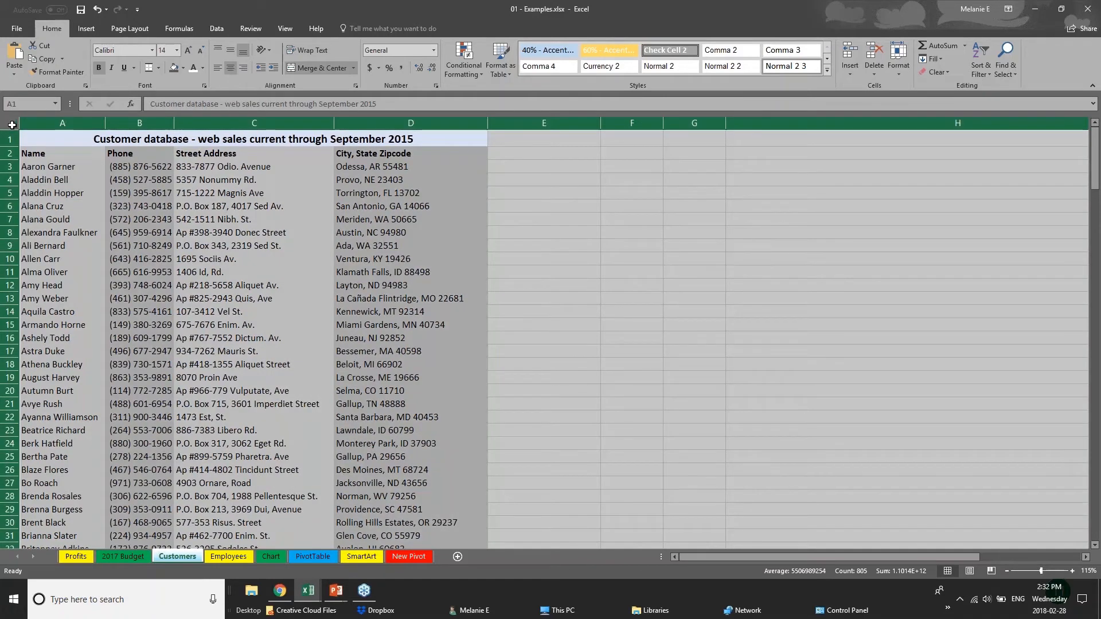
click(84, 30)
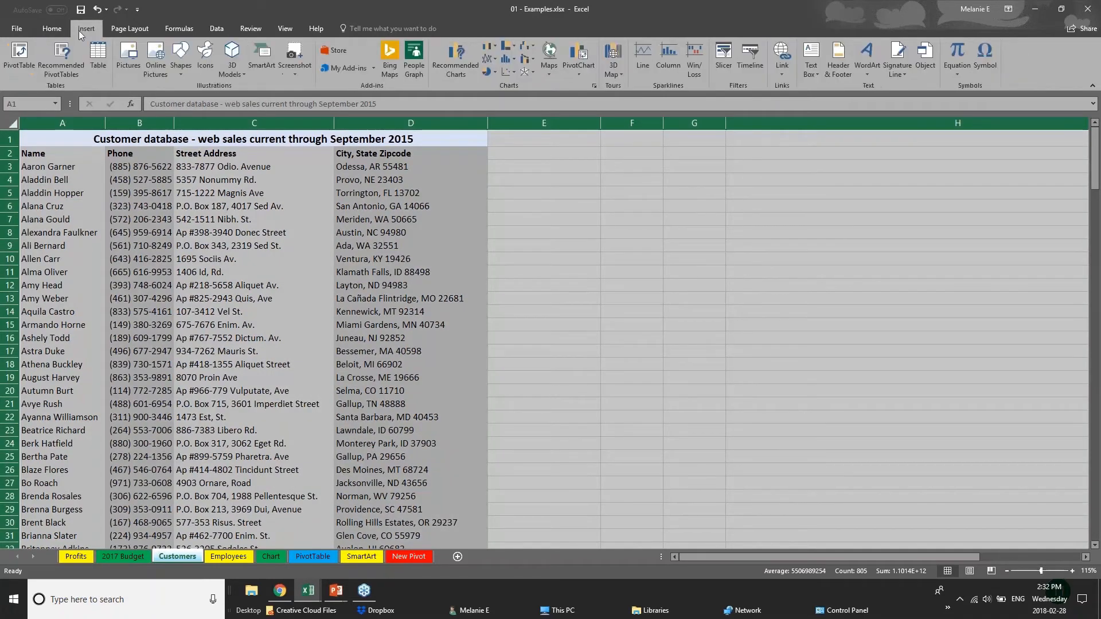
click(101, 63)
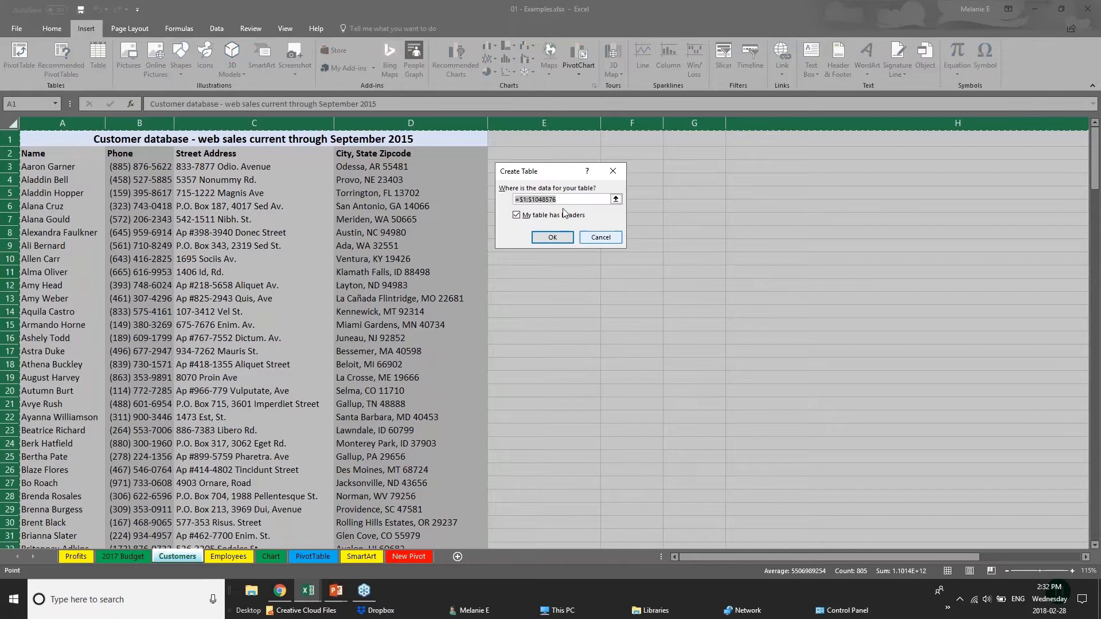
click(557, 241)
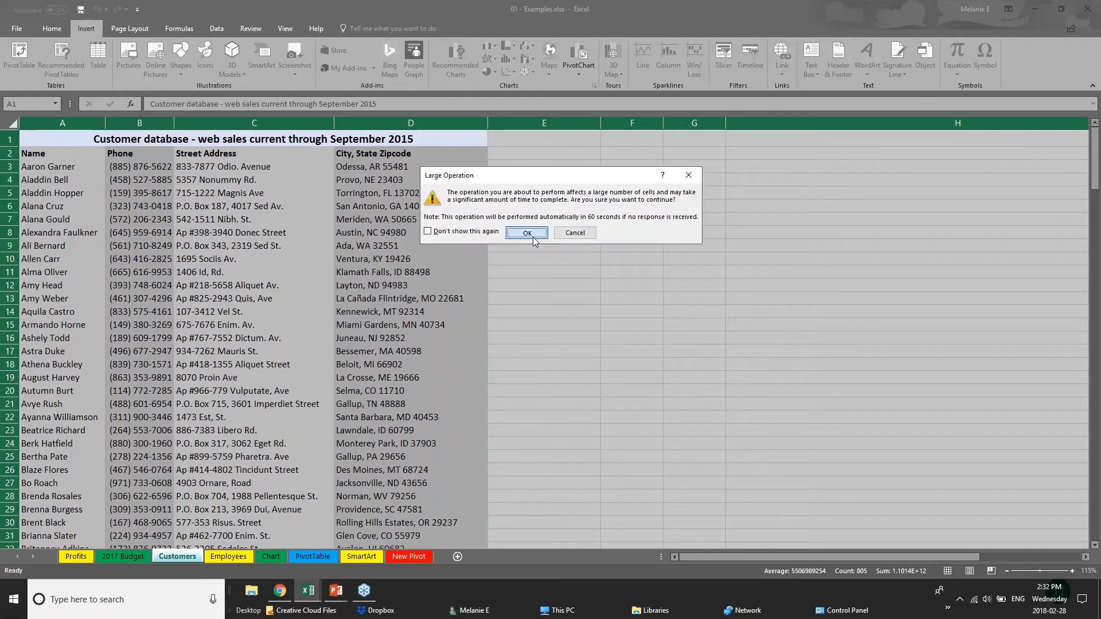
click(532, 237)
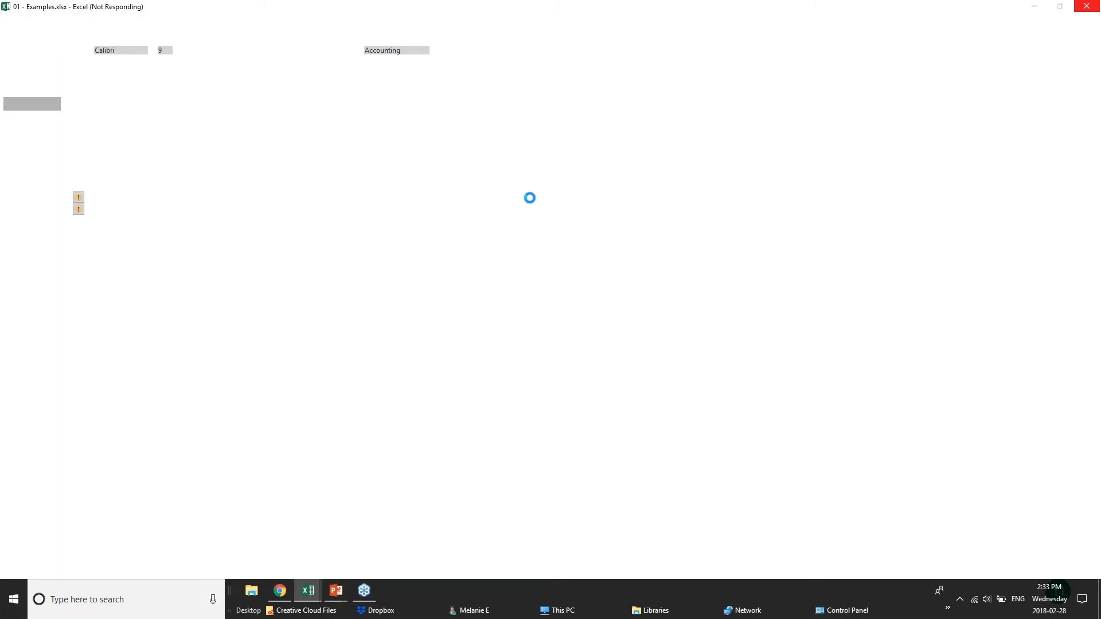
Switch to the PowerPoint slide show and view the Creating Tables slide.
mouse_move(336, 591)
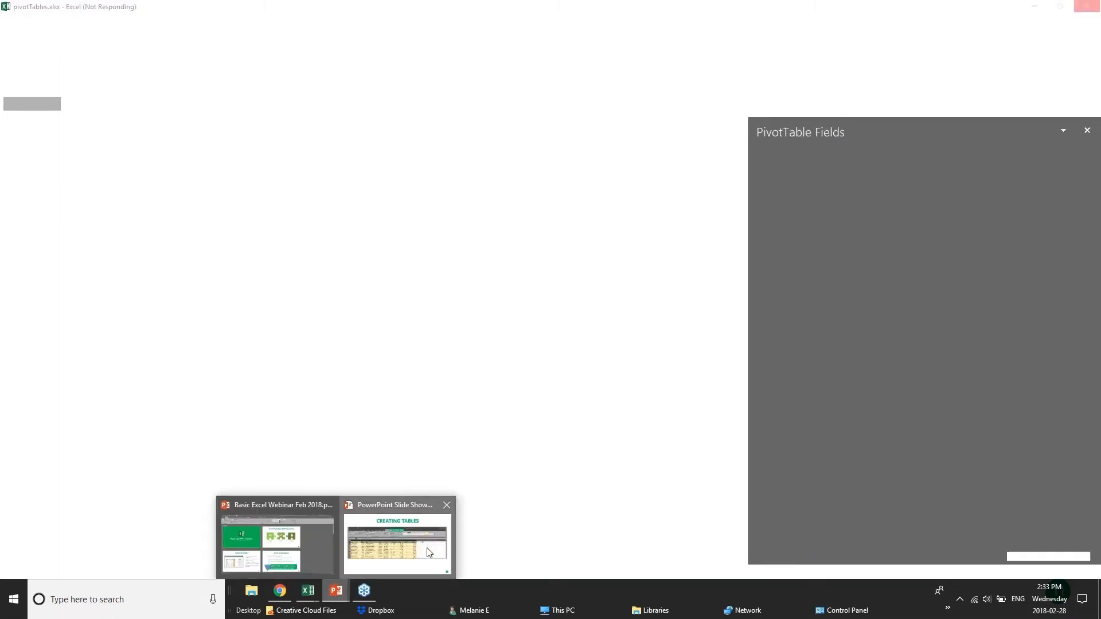
click(429, 552)
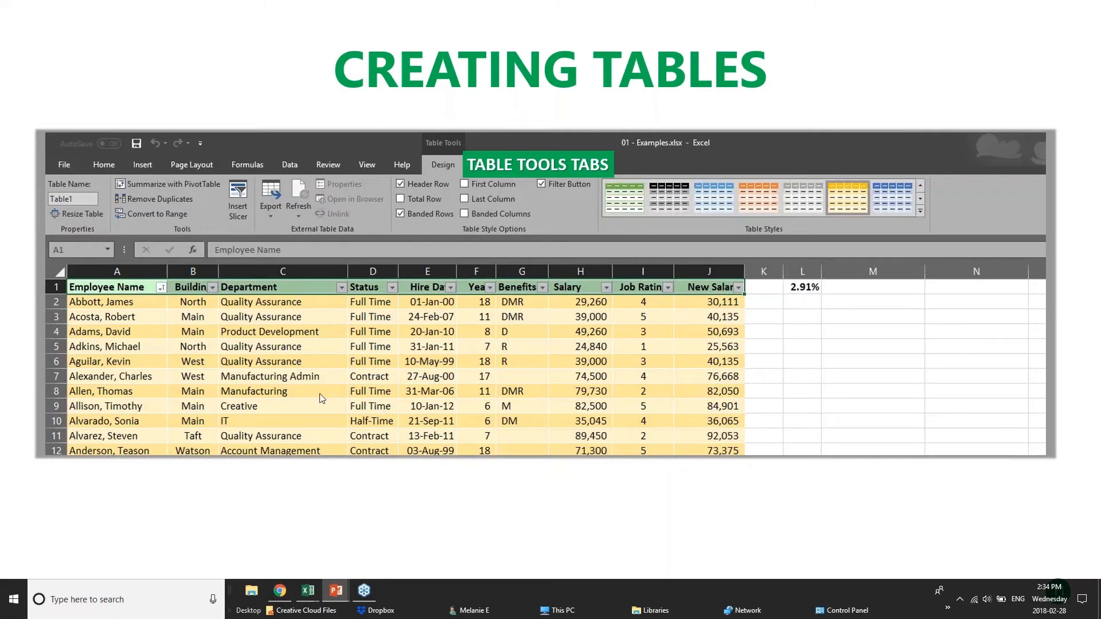
Switch back to the 01 - Examples.xlsx workbook in Excel and undo the table conversion of the Customers sheet.
mouse_move(314, 601)
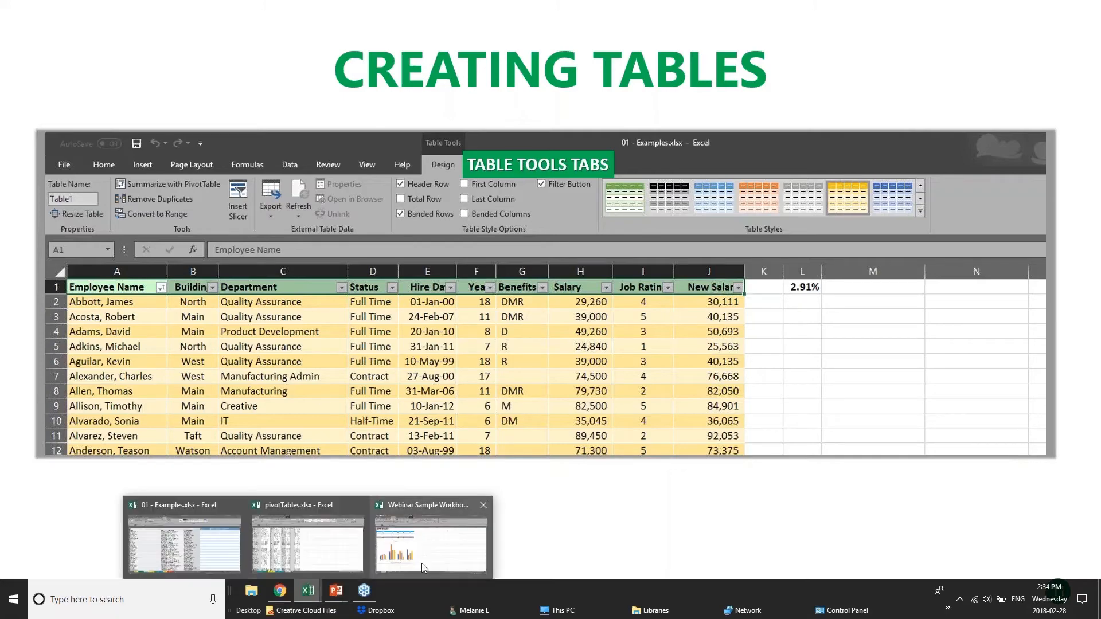
click(267, 537)
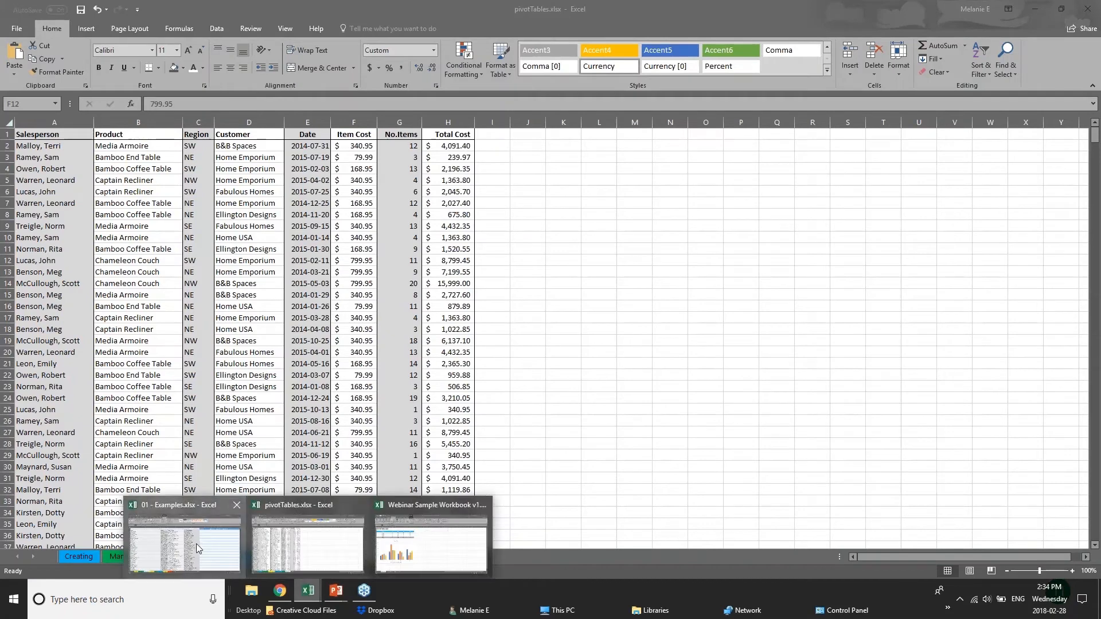
click(196, 543)
click(704, 287)
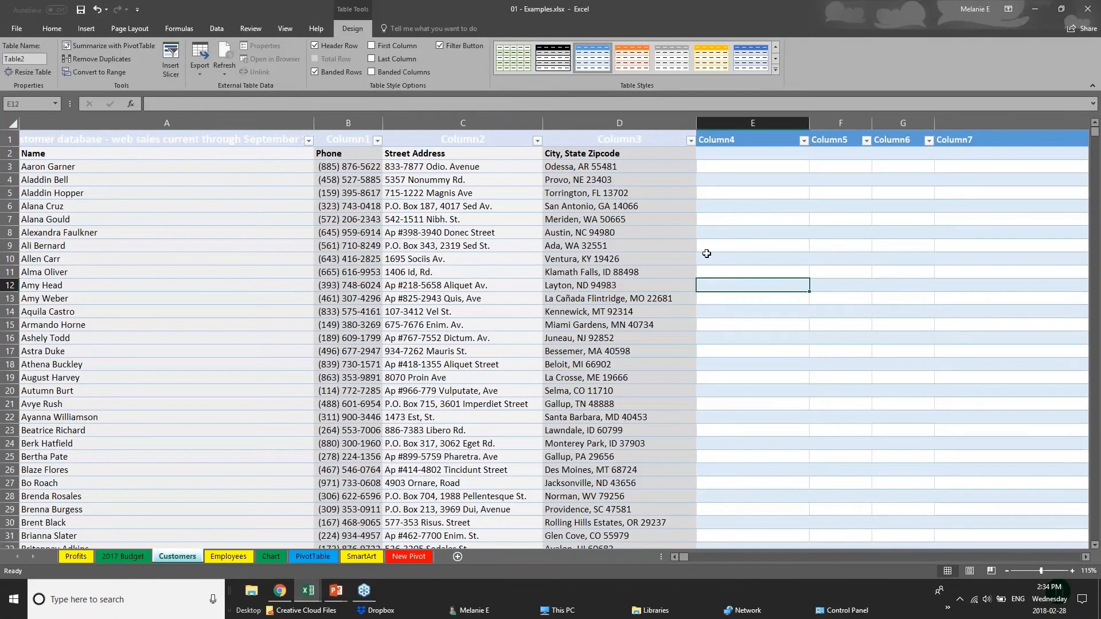
key(ctrl+a)
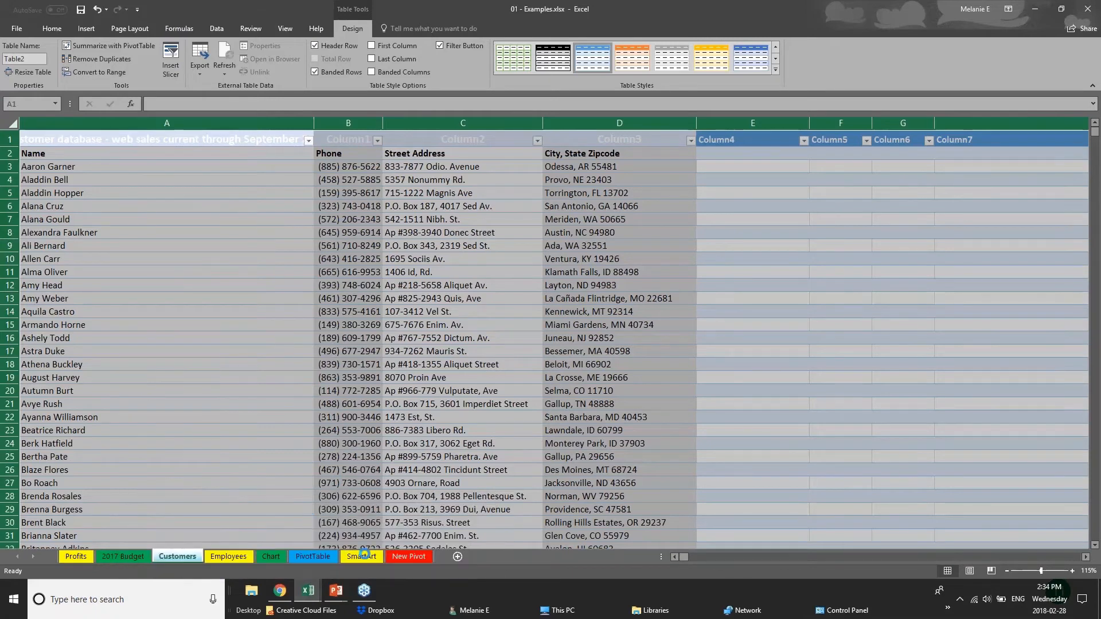
key(ctrl+z)
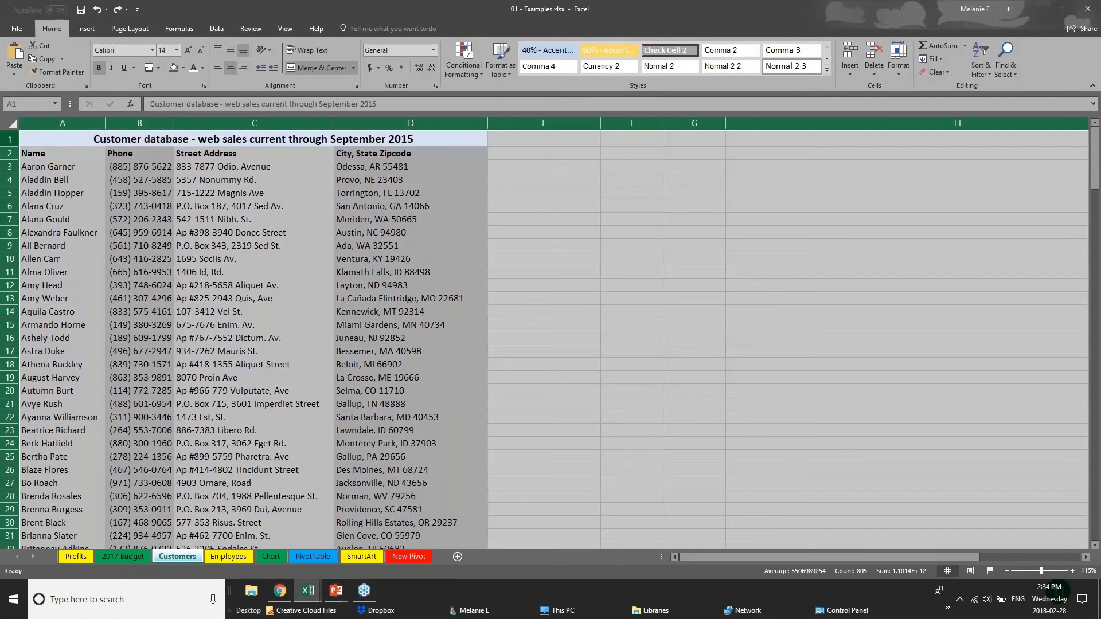
Try to convert the merged title row A1:D1 of the Customers sheet into a table without headers, and undo it.
click(54, 140)
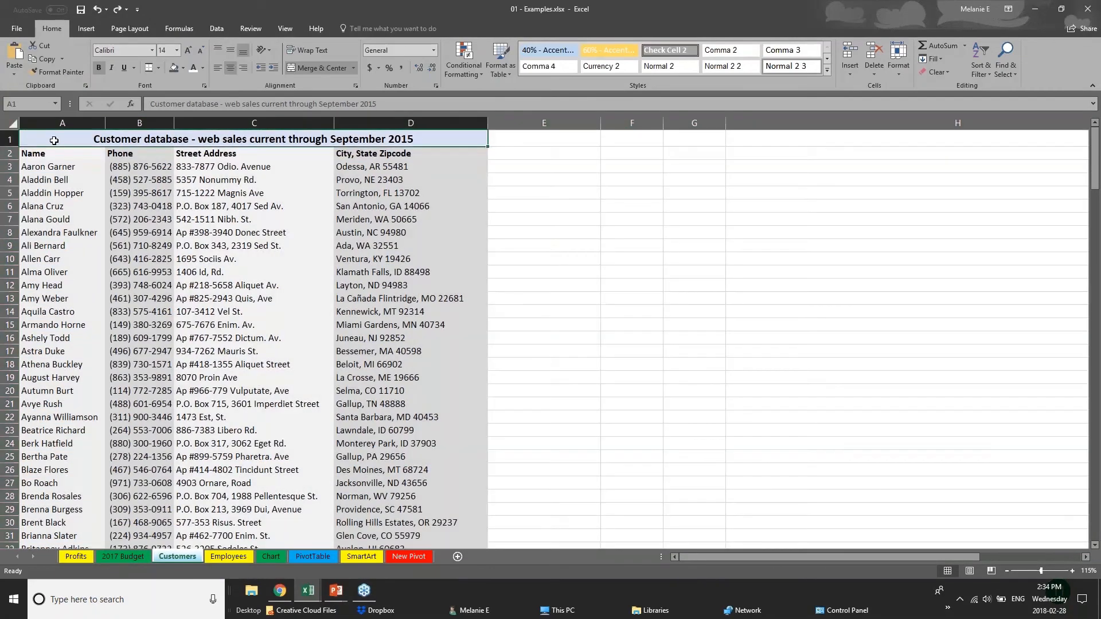
click(11, 125)
click(53, 144)
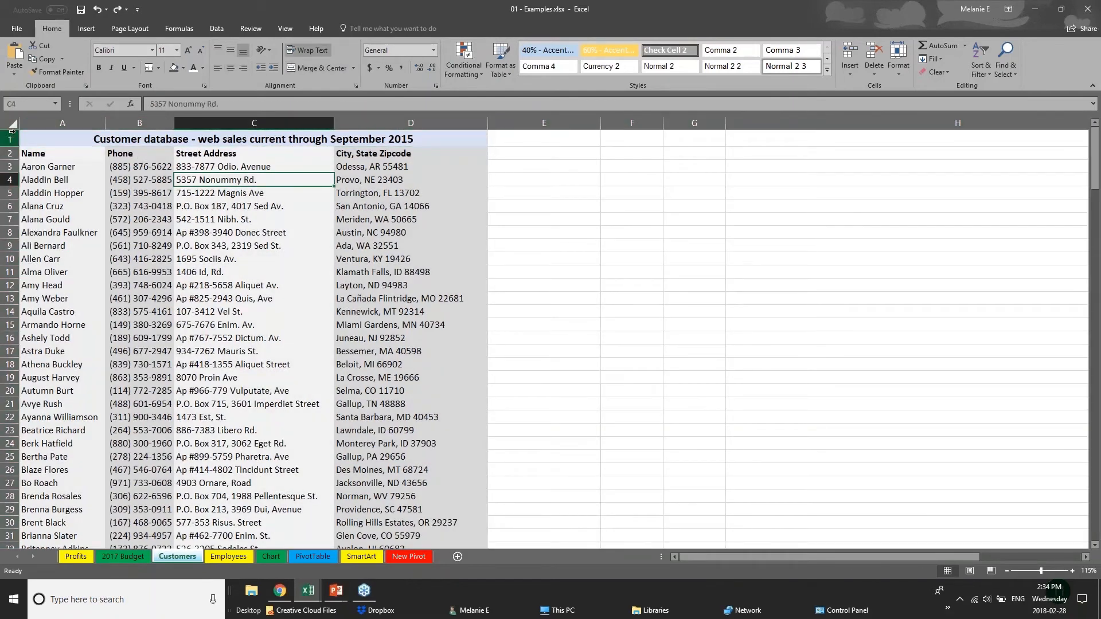
click(86, 29)
click(97, 60)
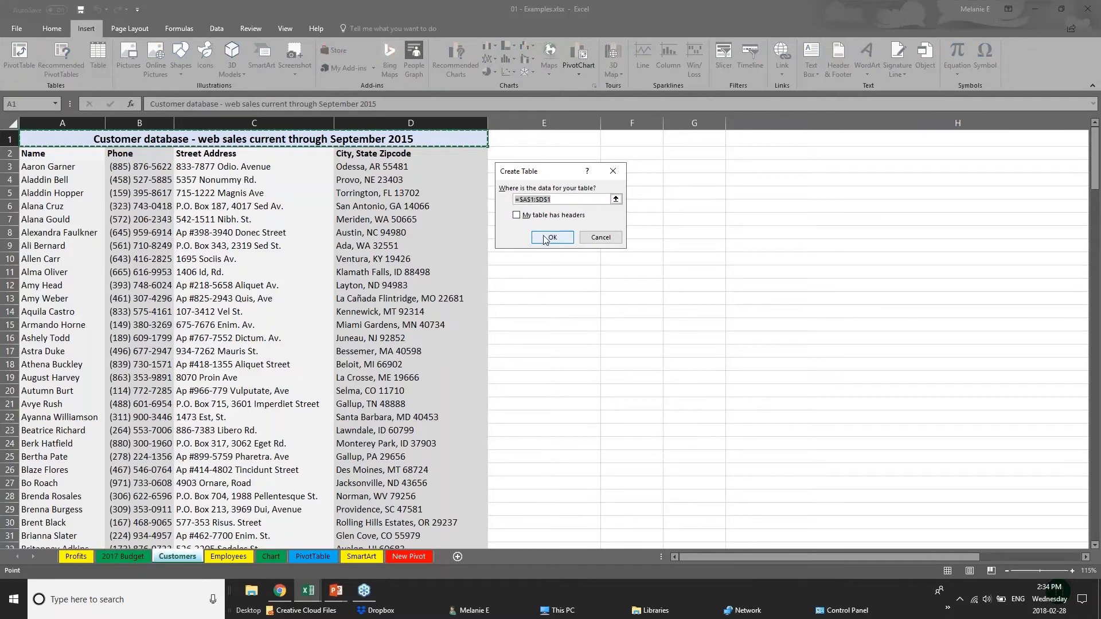
click(551, 238)
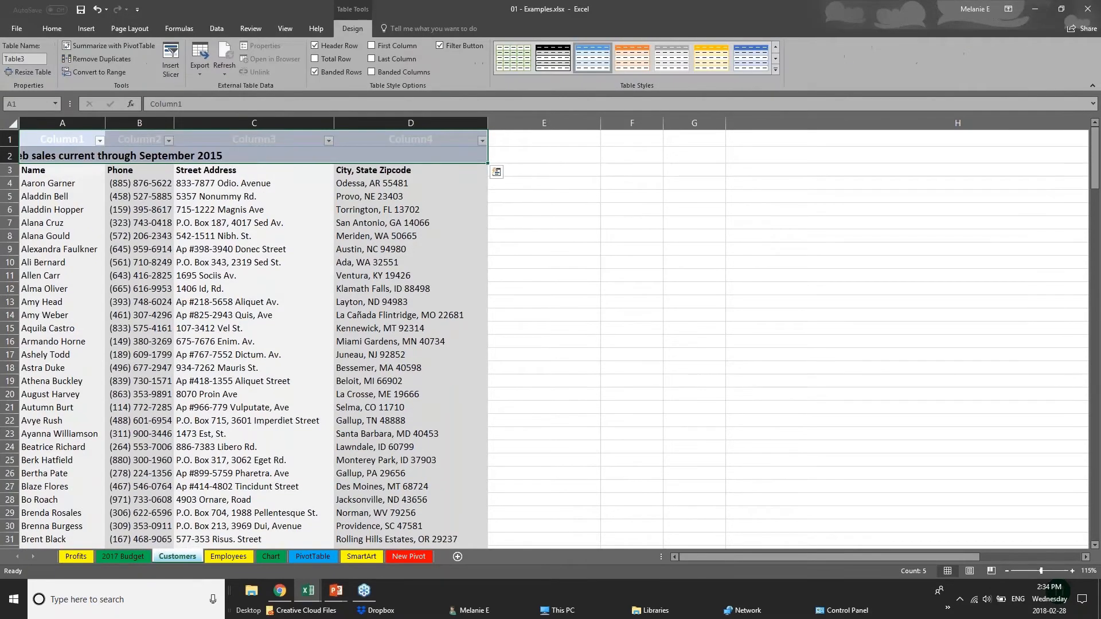
key(ctrl+z)
key(ctrl+a)
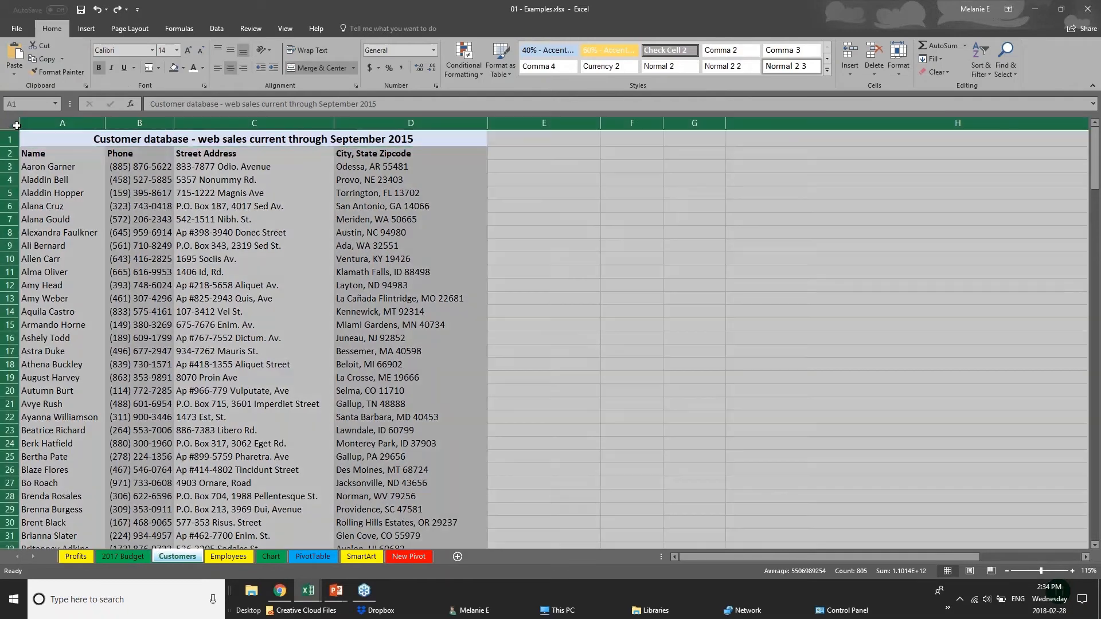
click(246, 427)
Convert the Furniture Sales by Region range D1:I8 on the Chart sheet into a table with its title row as the header.
click(273, 556)
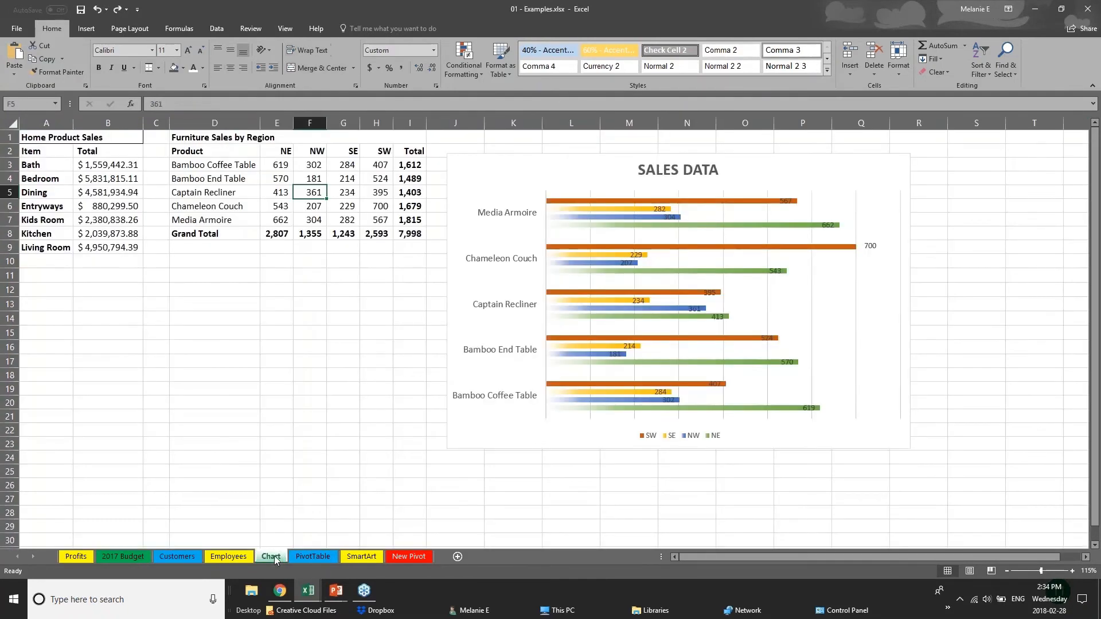
drag(205, 144, 339, 234)
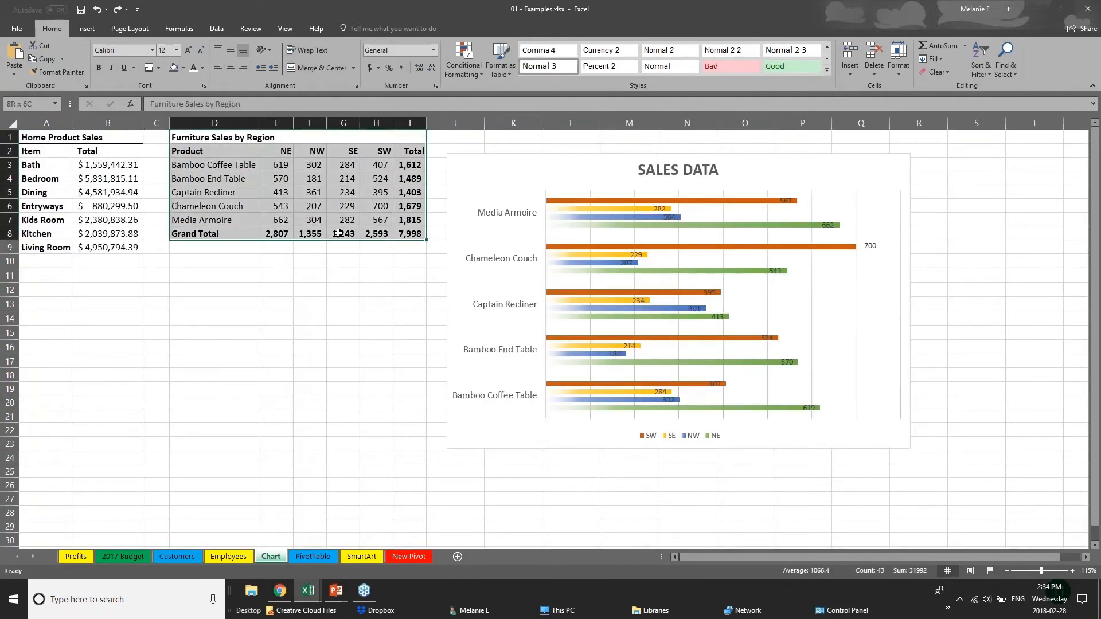
click(86, 29)
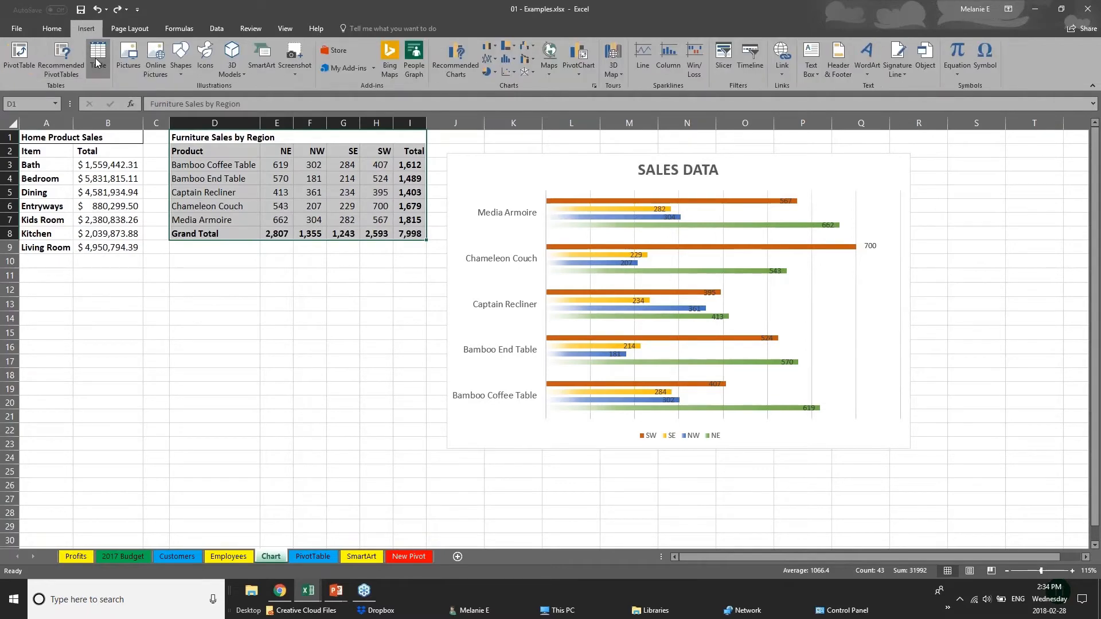
click(98, 56)
click(552, 237)
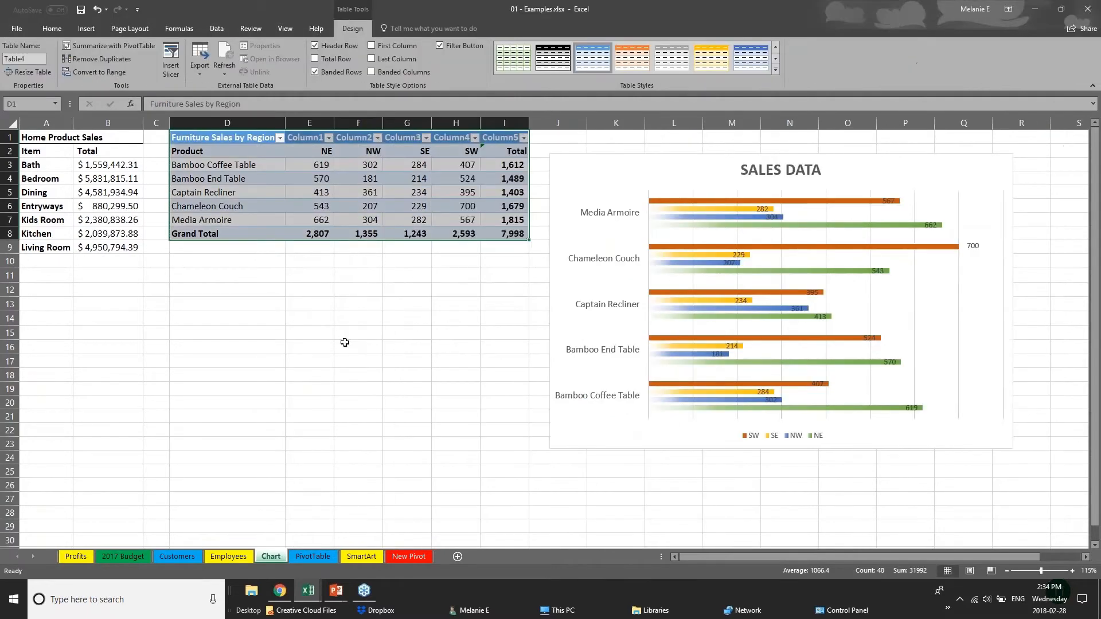
click(345, 343)
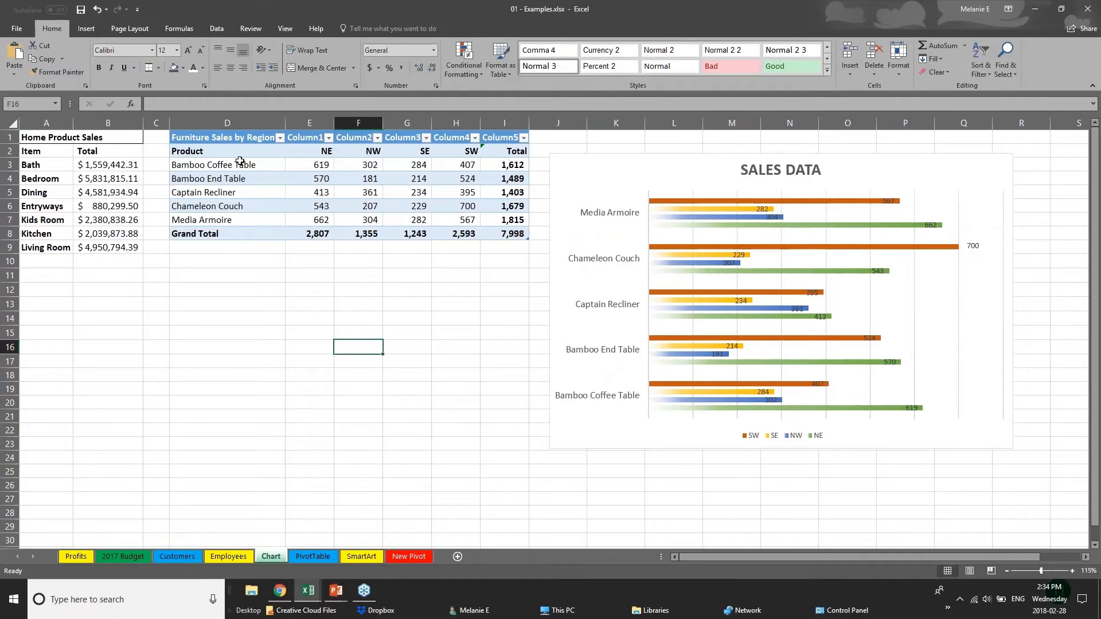
Apply an orange Medium table style with grey banded rows to the furniture sales table.
drag(247, 142, 247, 153)
drag(325, 162, 521, 240)
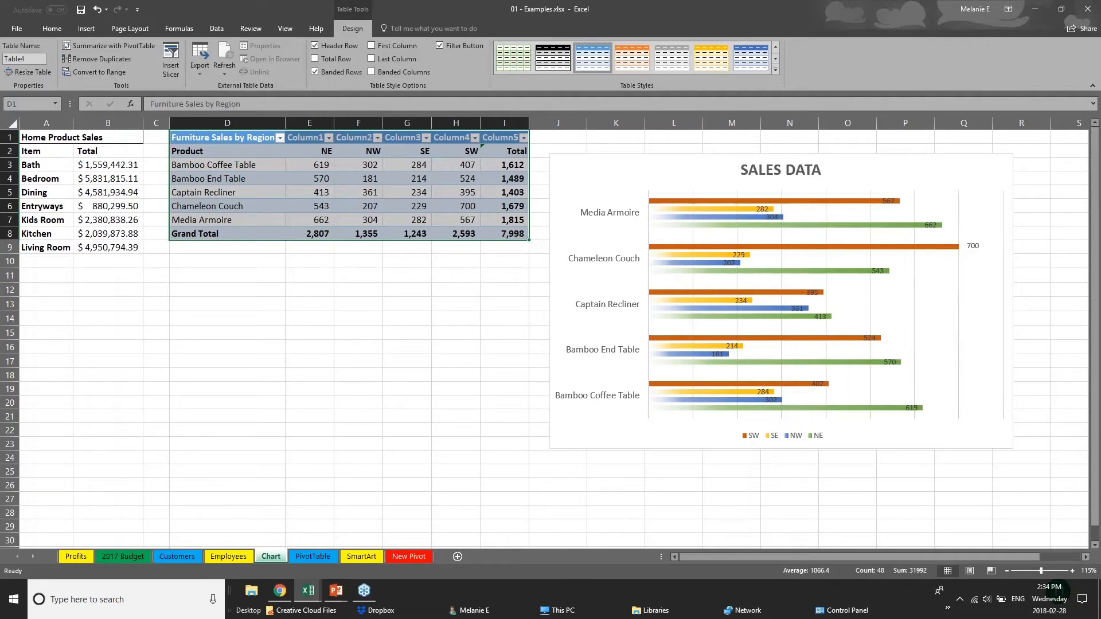
click(775, 71)
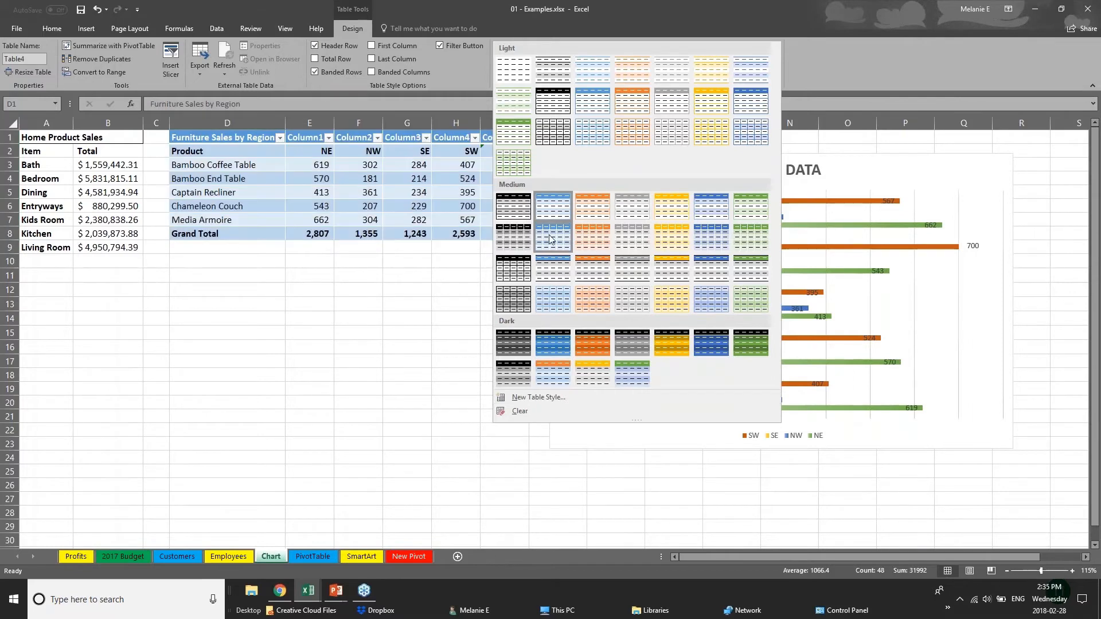
click(601, 277)
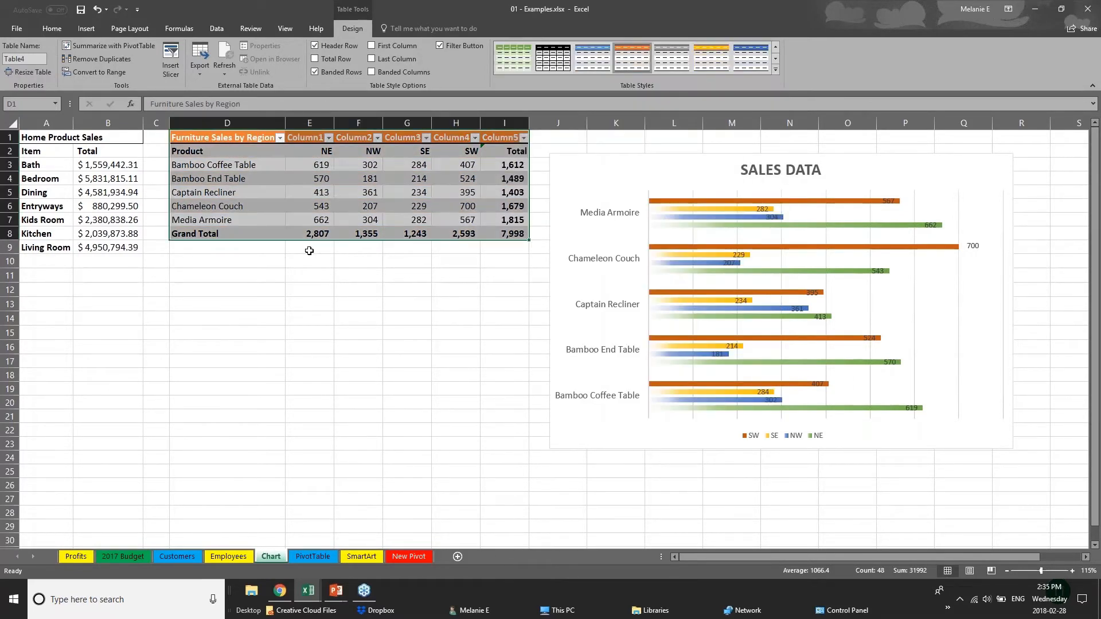
Turn on First Column emphasis for the furniture sales table.
click(260, 234)
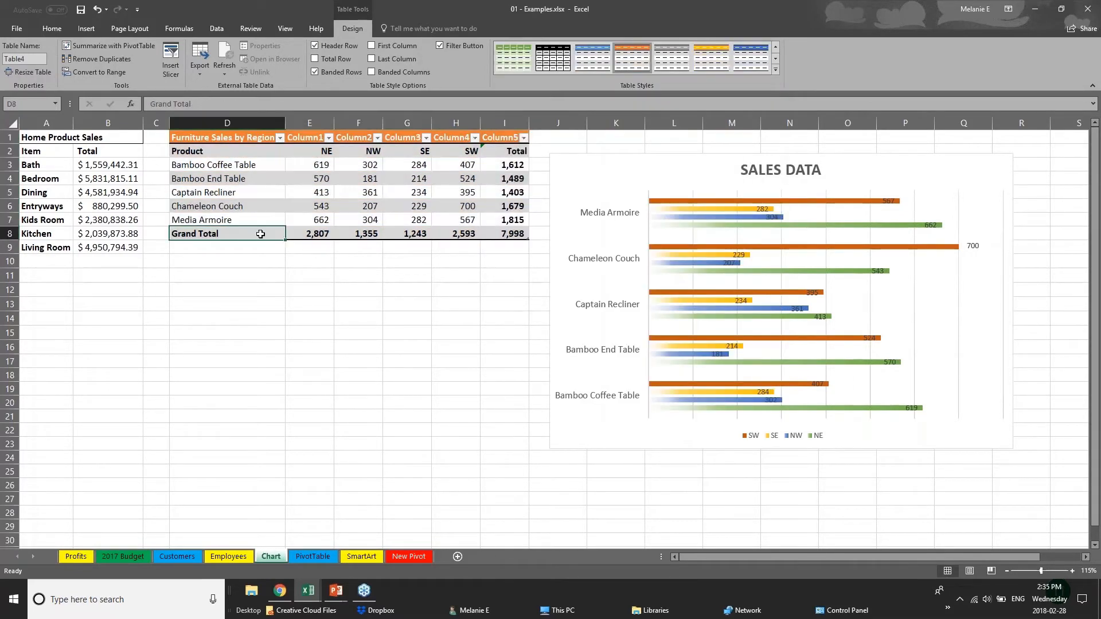
click(210, 150)
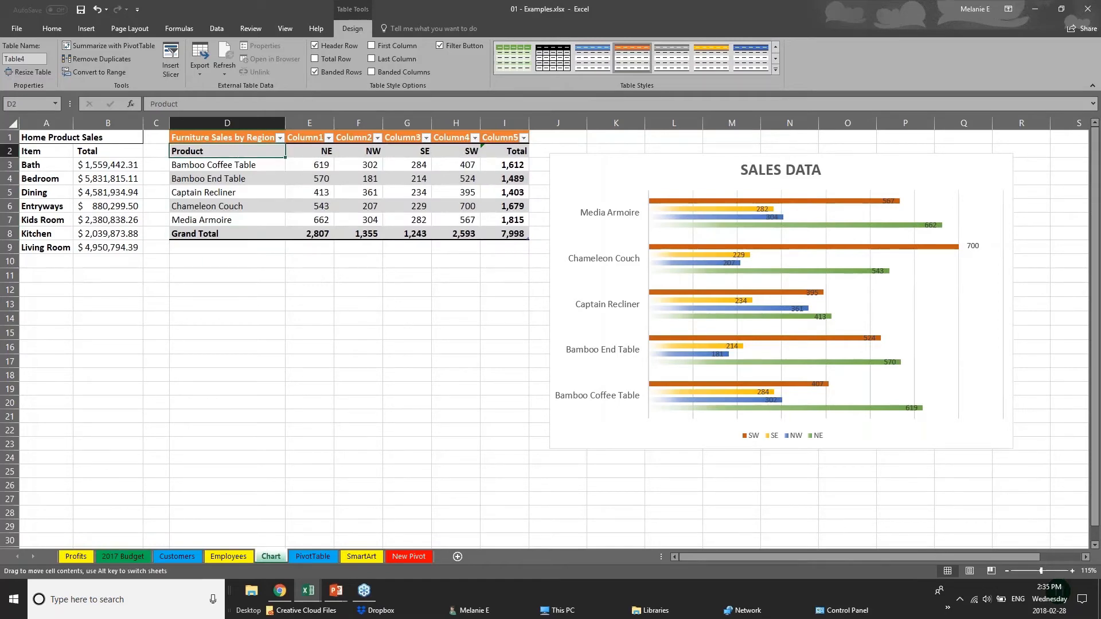
drag(240, 154, 246, 218)
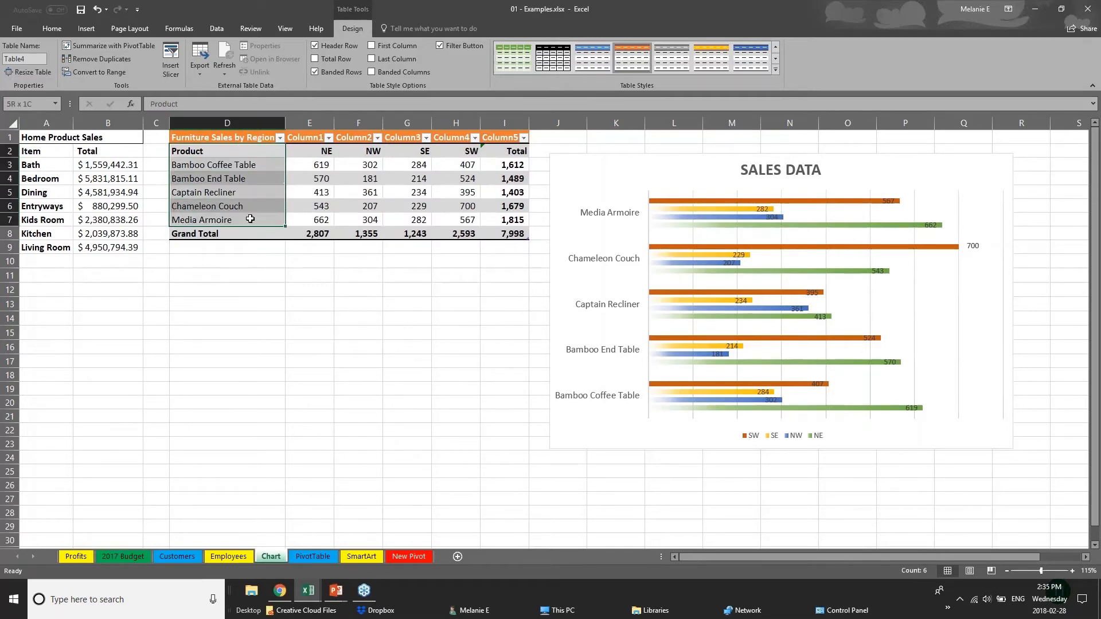
click(371, 45)
click(288, 319)
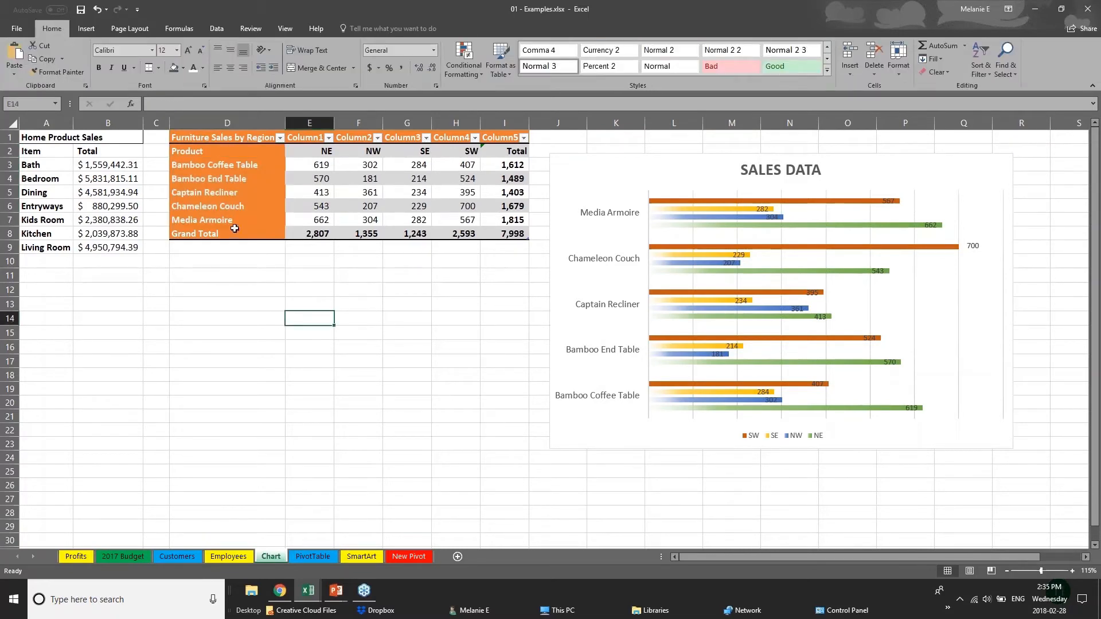
click(207, 143)
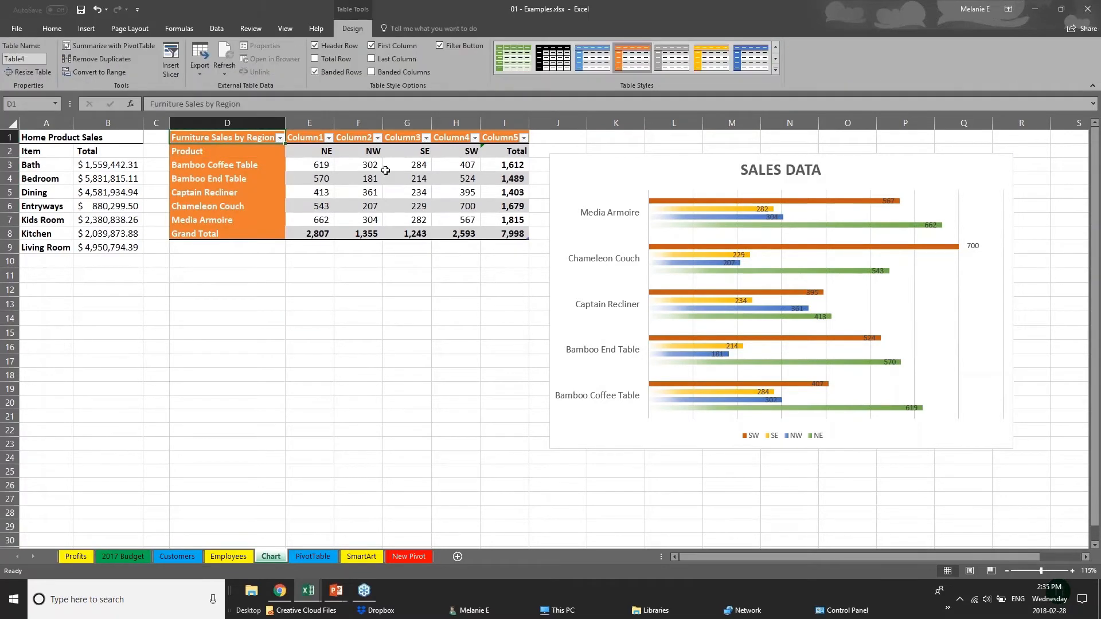
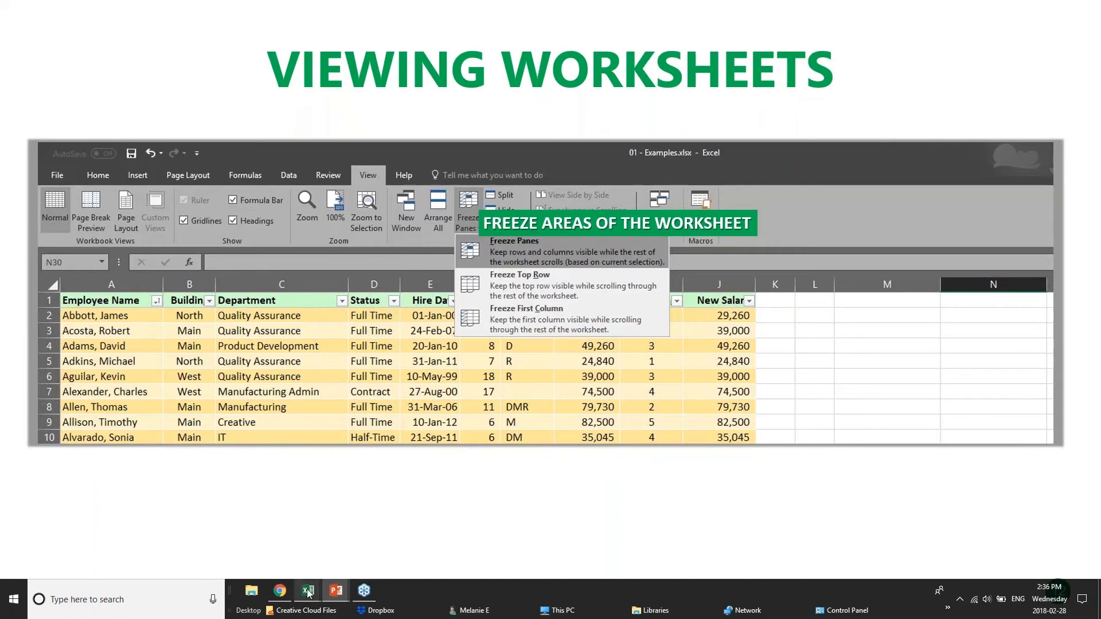
Switch to the pivotTables.xlsx workbook in Excel and look down the PivotChart sheet's sales records, returning to the header row.
mouse_move(308, 592)
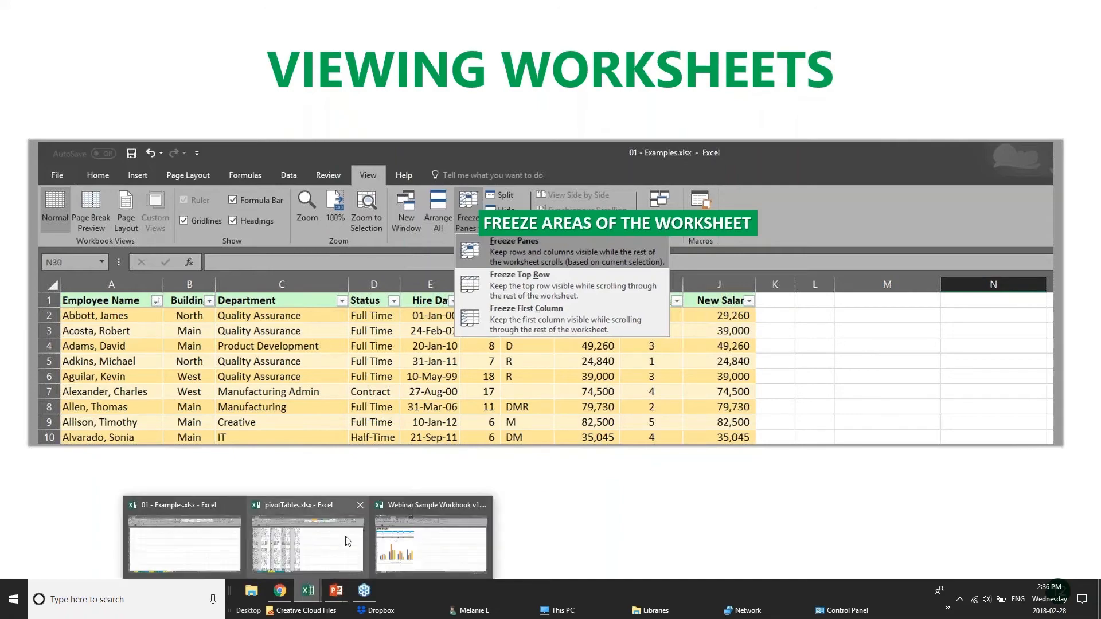
click(294, 552)
scroll(241, 334, down, 20)
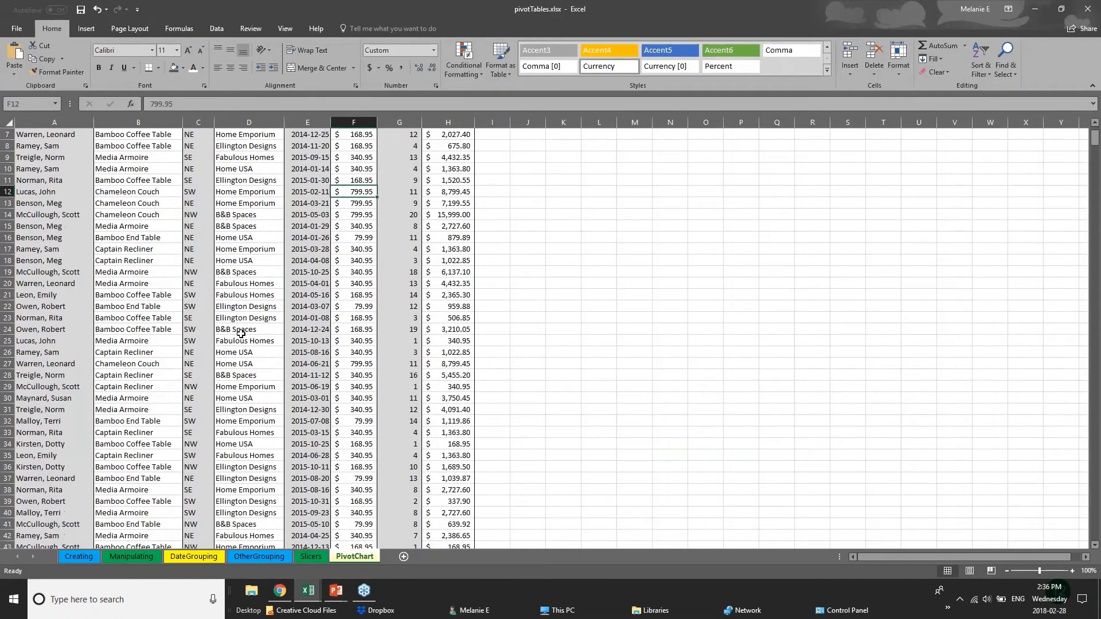
scroll(240, 334, up, 4)
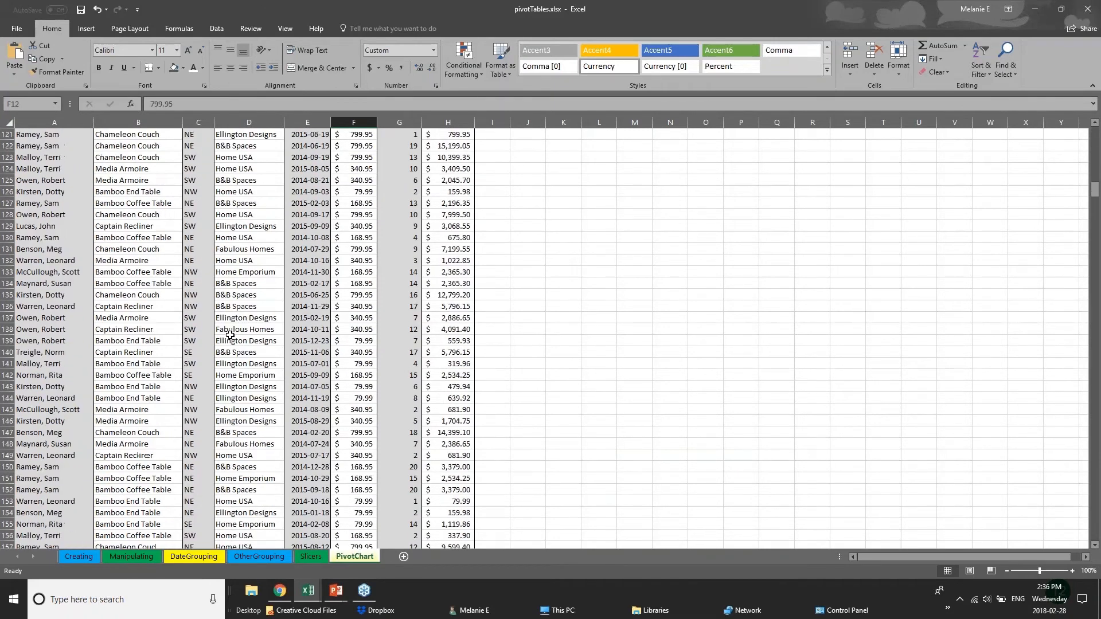
scroll(230, 334, up, 6)
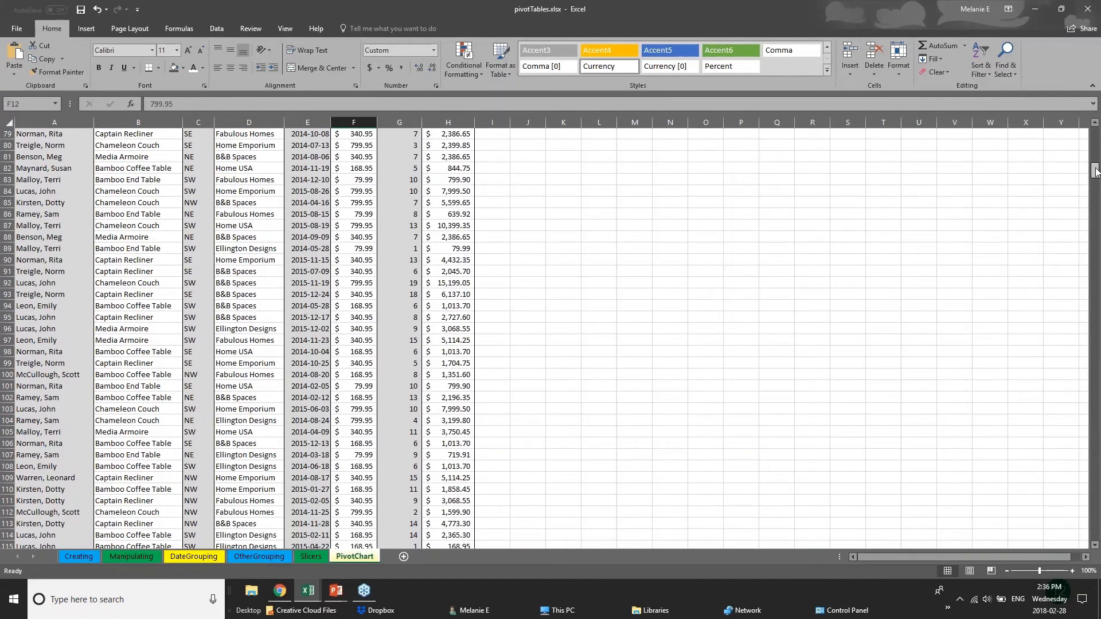
drag(1096, 171, 1095, 137)
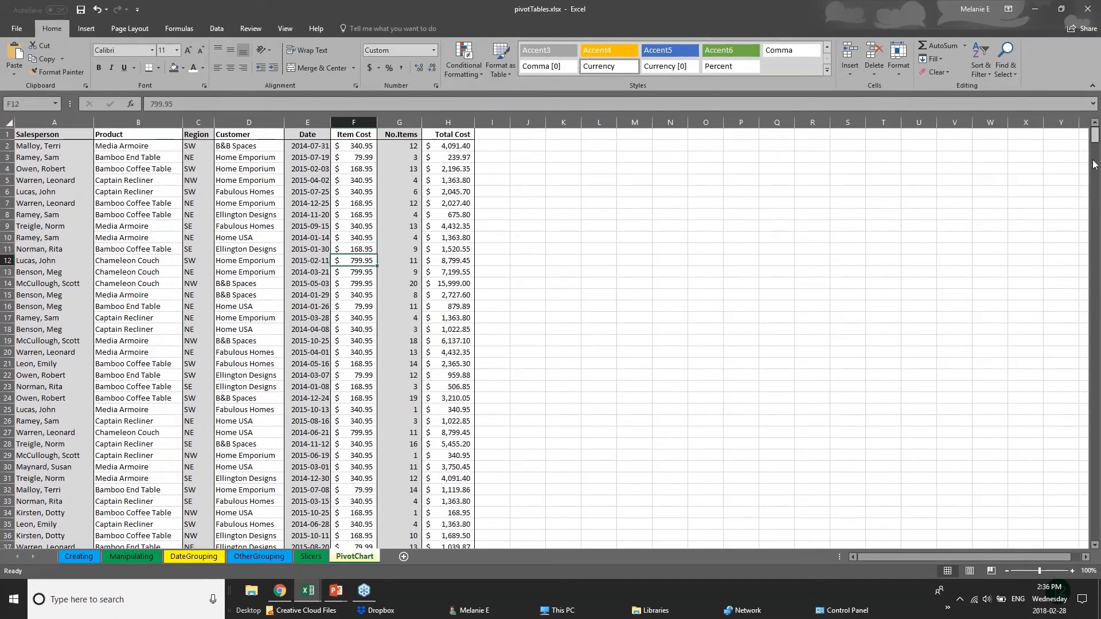
Examine the salesperson, product and customer entries around row 368 without headers in view, and return to the column headings.
scroll(1095, 165, down, 3)
drag(1098, 200, 1095, 297)
click(64, 259)
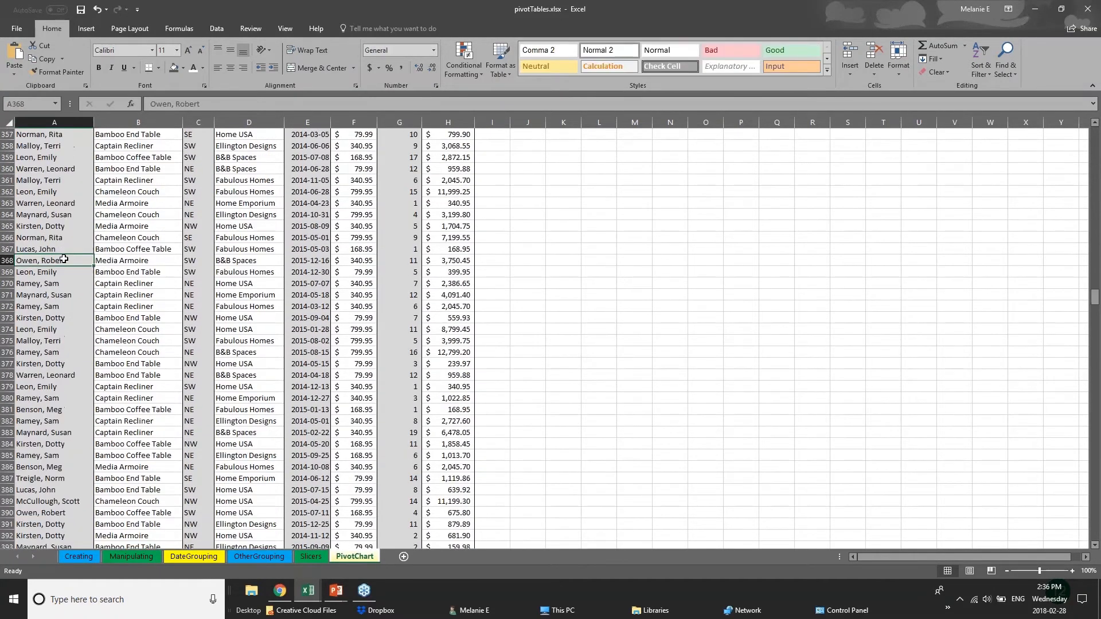
click(158, 248)
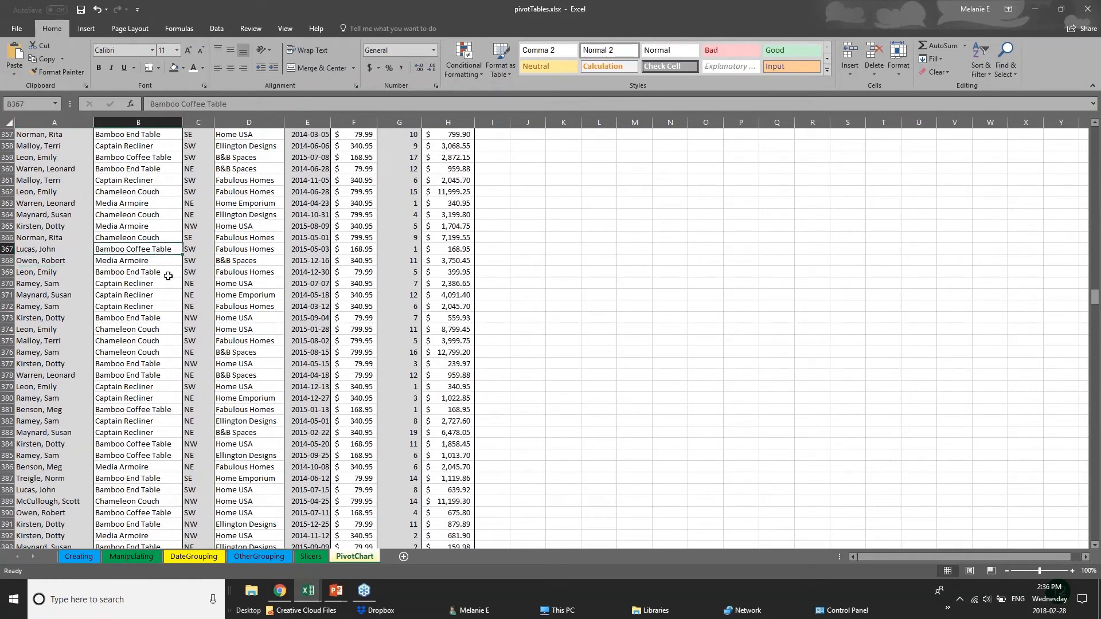
click(167, 271)
click(271, 281)
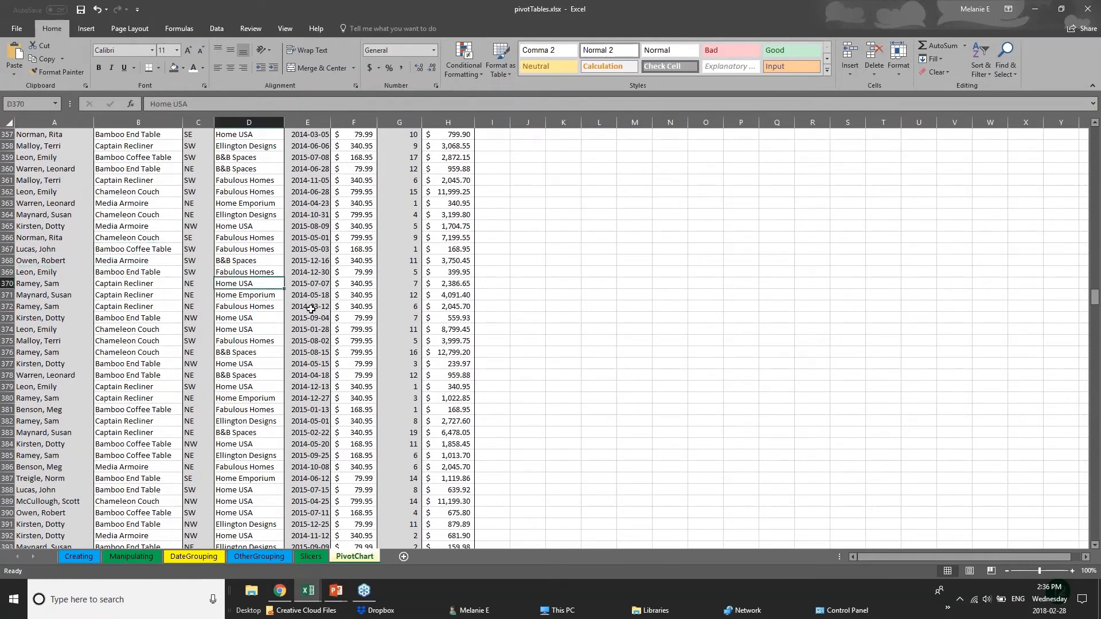
drag(1098, 300, 1097, 134)
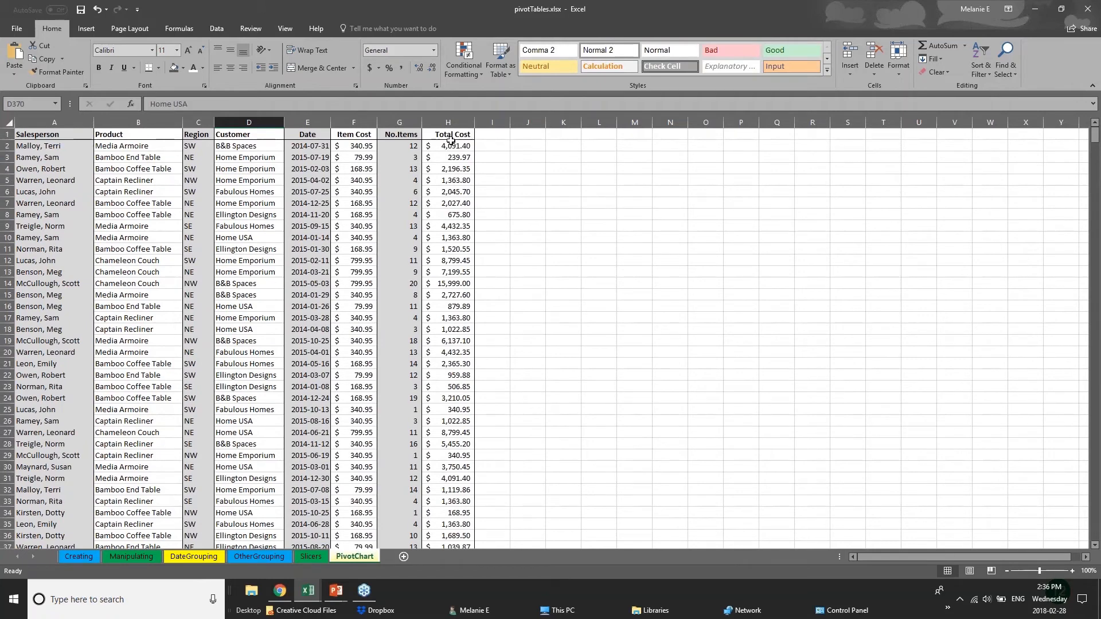
Freeze the first column of the PivotChart sheet so the Salesperson names stay in view.
click(8, 135)
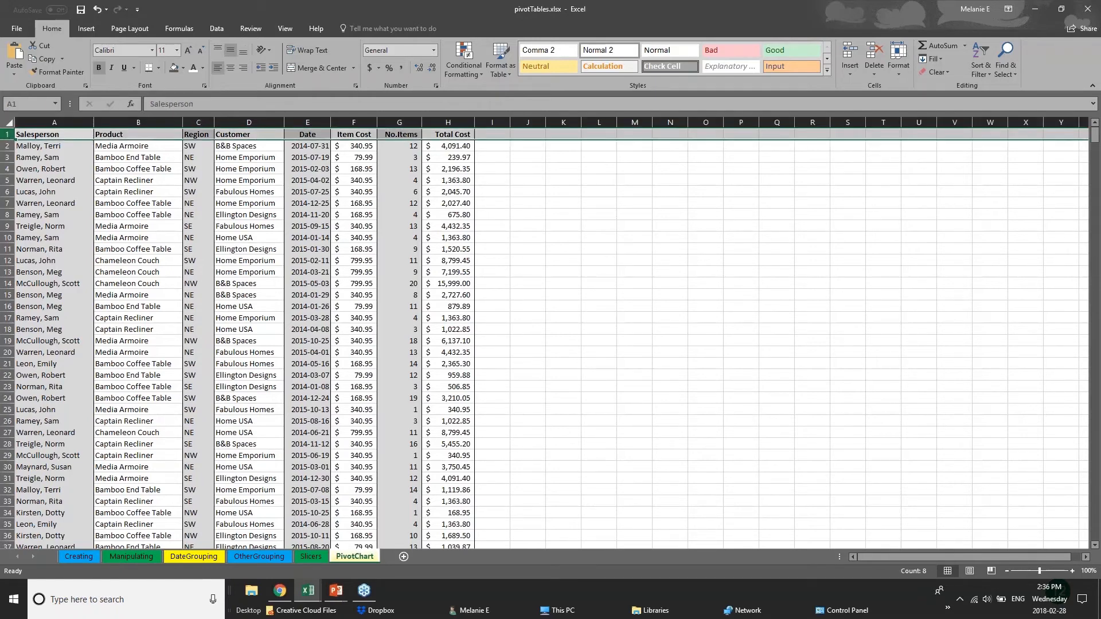
click(285, 29)
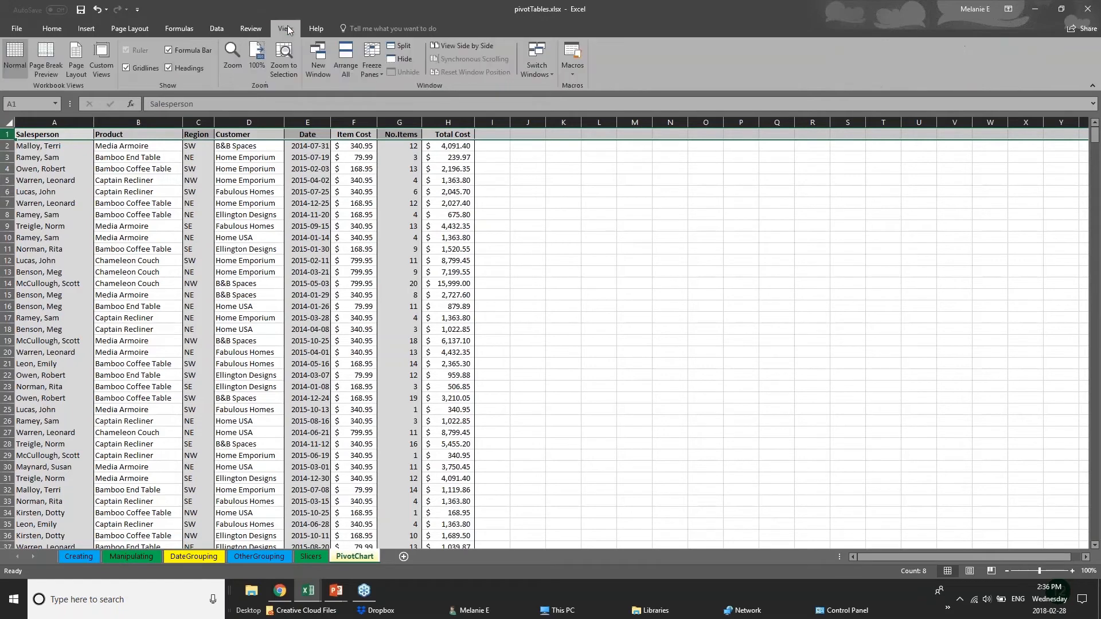
click(373, 70)
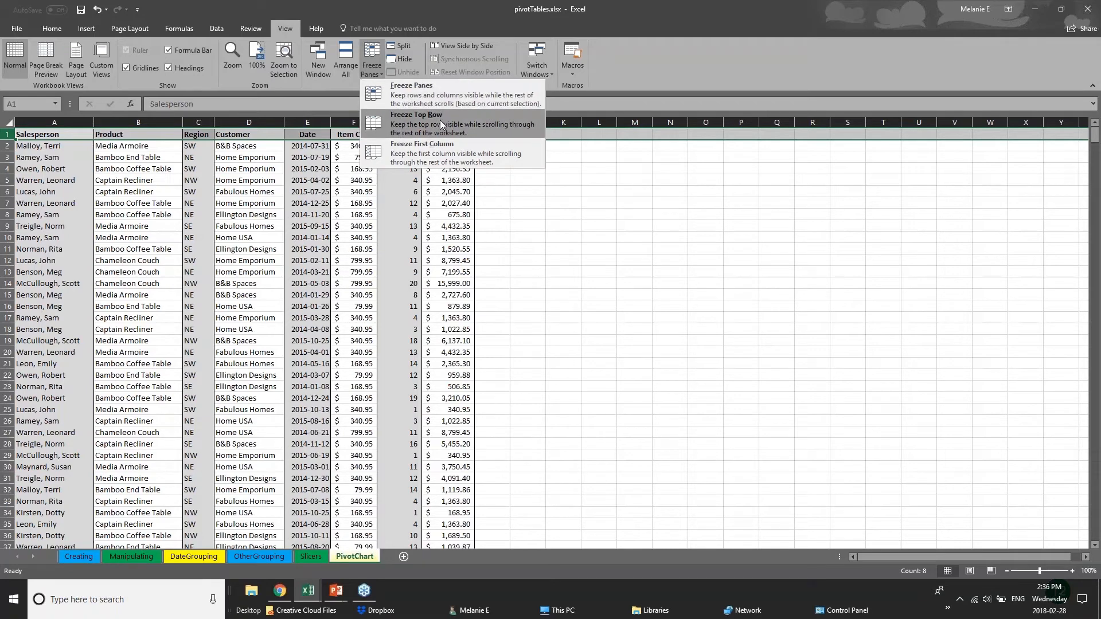
click(443, 153)
click(43, 180)
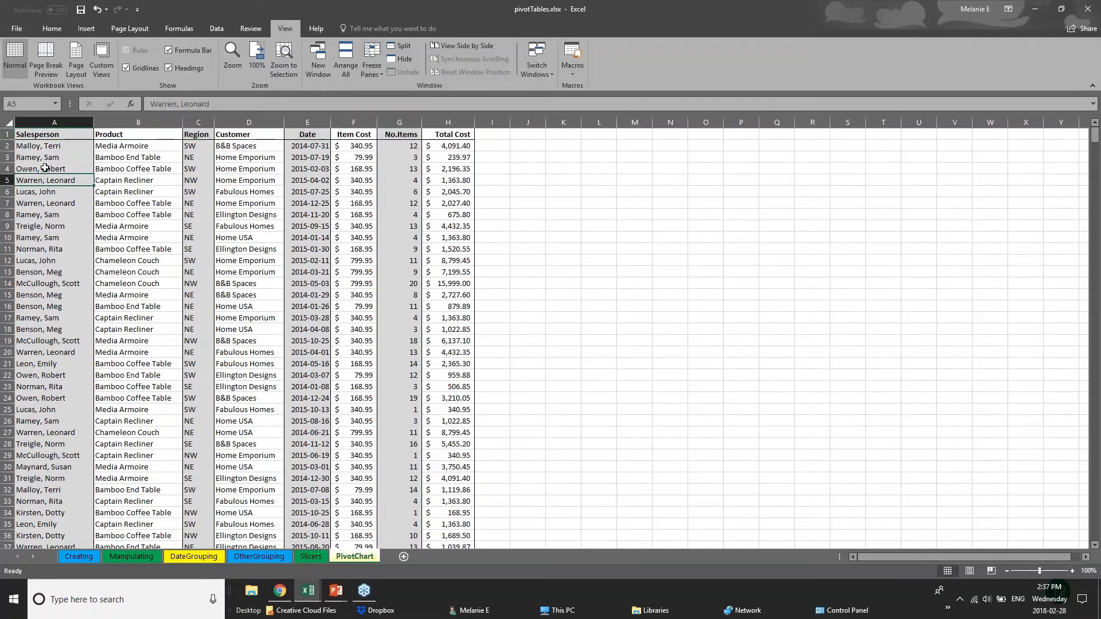
click(56, 121)
click(372, 63)
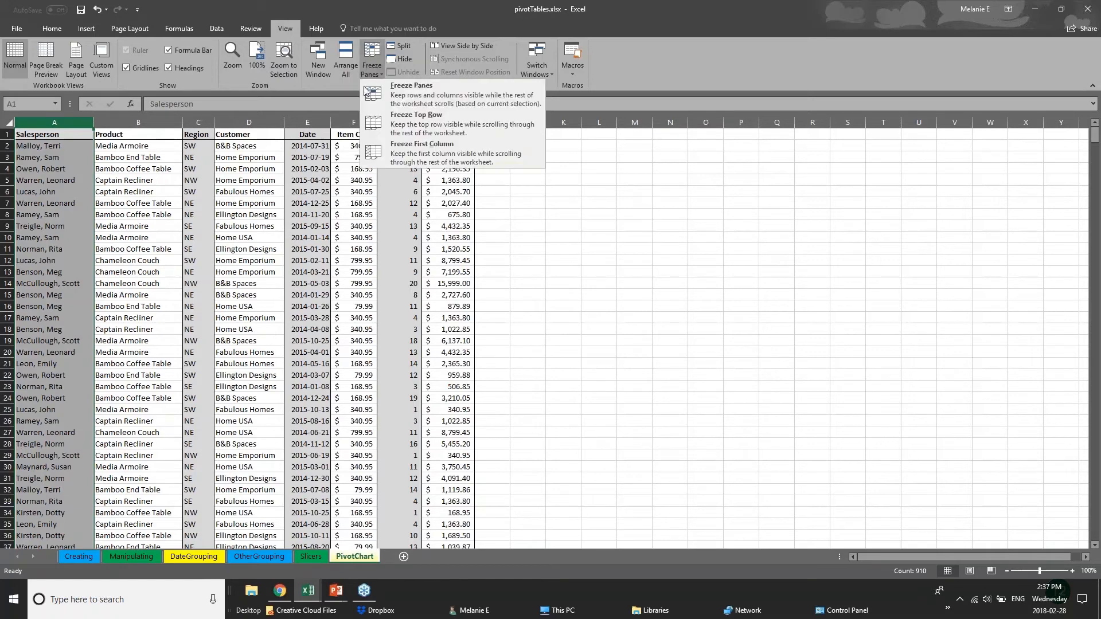
click(394, 158)
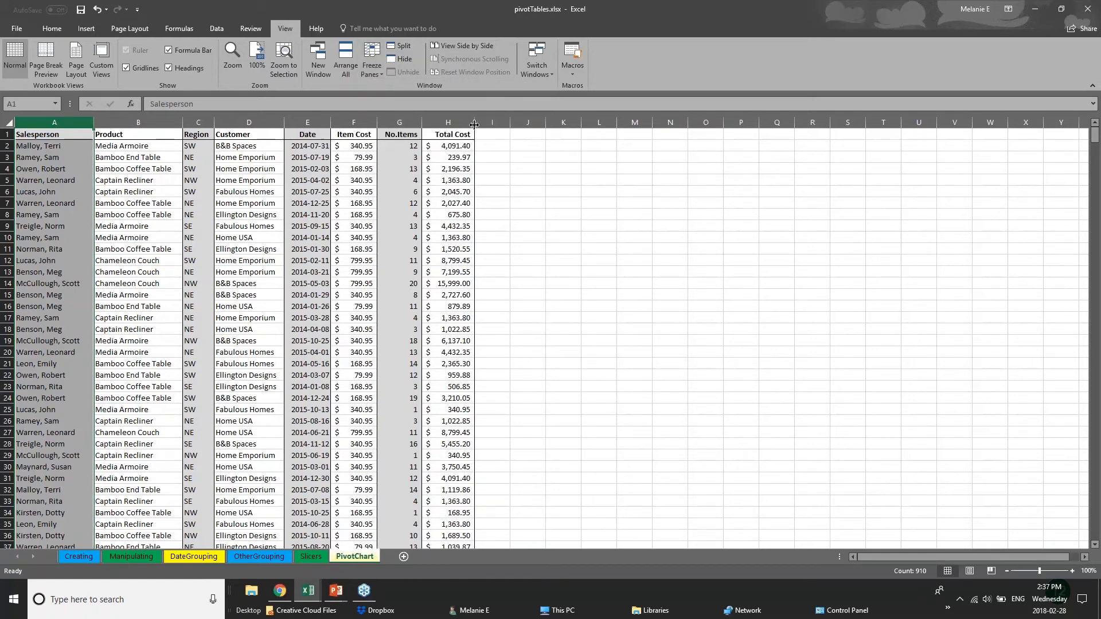
Widen the Item Cost, No.Items and Total Cost columns so the sheet extends beyond the window.
drag(474, 124, 972, 125)
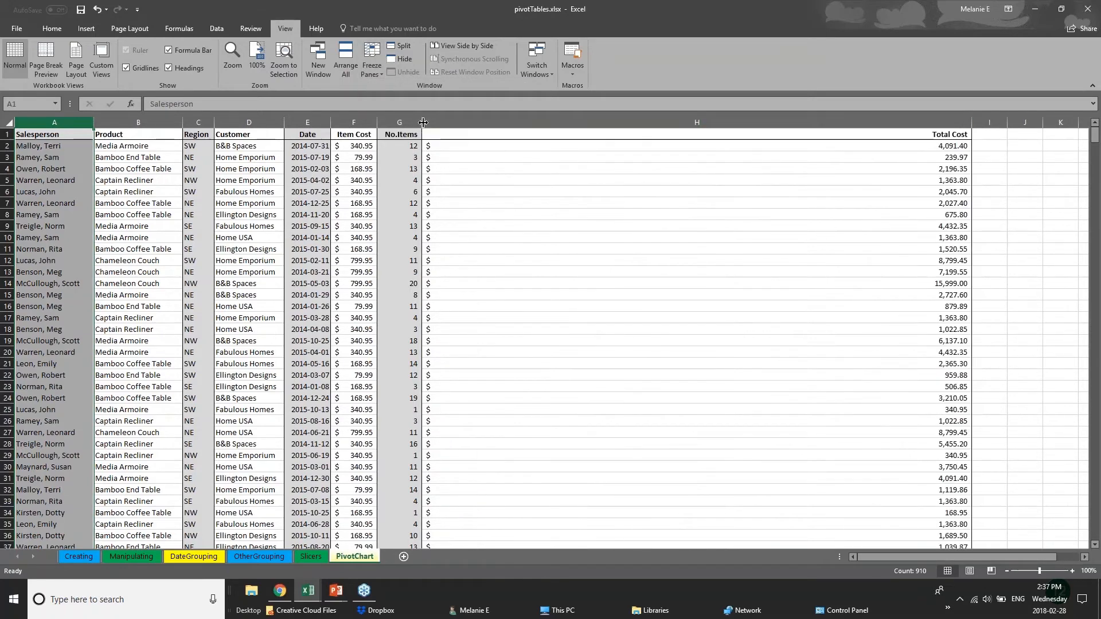
drag(423, 122, 689, 122)
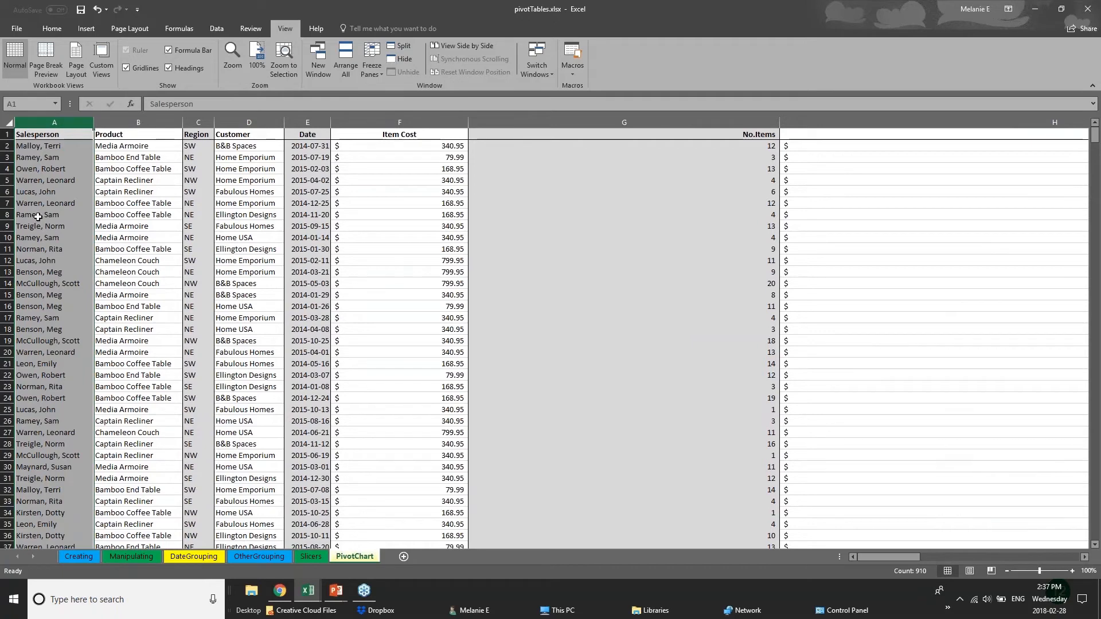
Freeze the top row of the PivotChart sheet to keep the column headings in view.
click(7, 134)
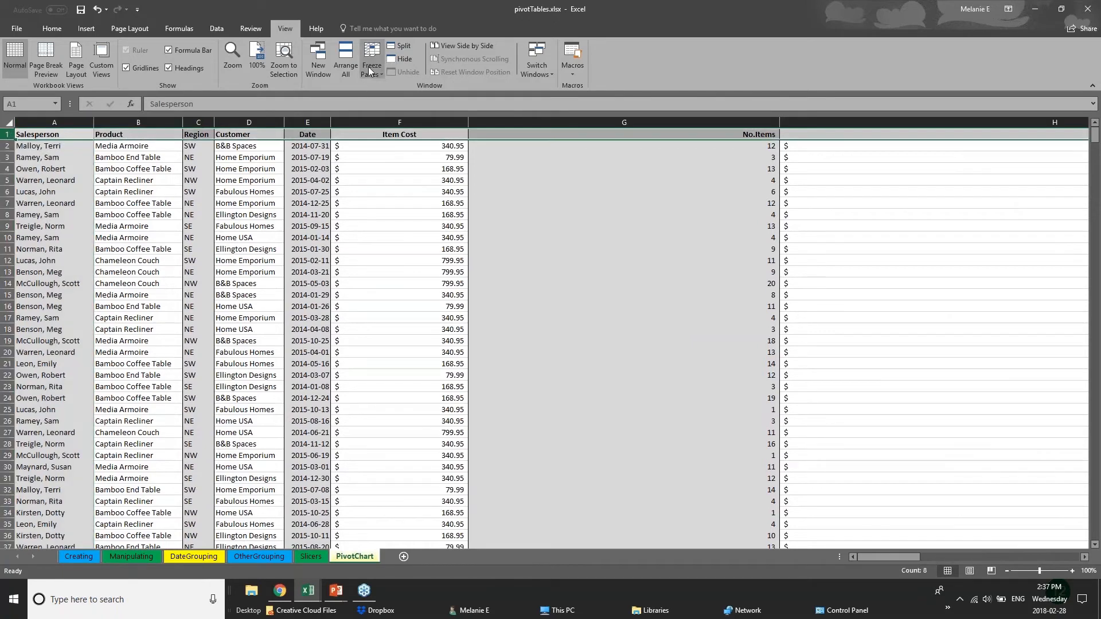
click(370, 71)
click(391, 115)
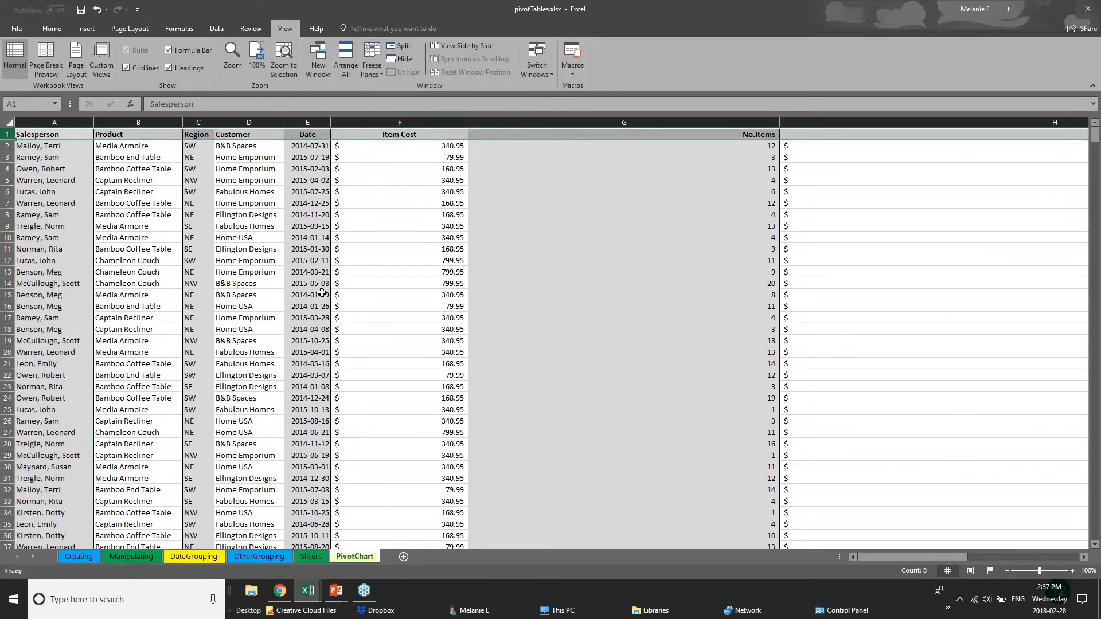
Examine the sales records down to about row 84 under the frozen headings, and return toward the start of the list.
click(511, 340)
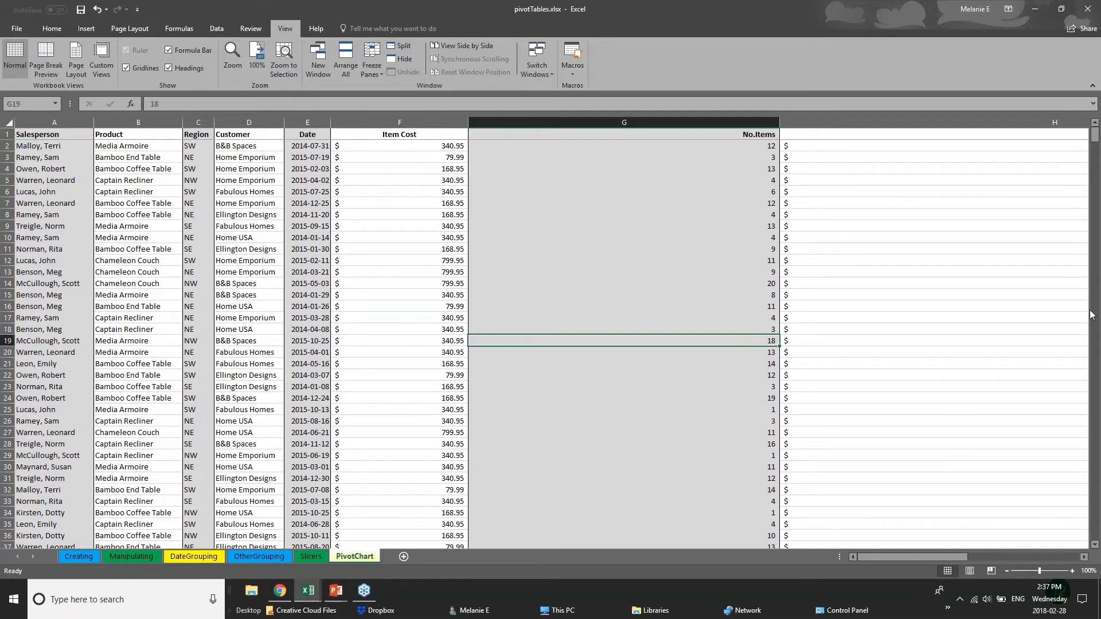
scroll(1097, 155, down, 3)
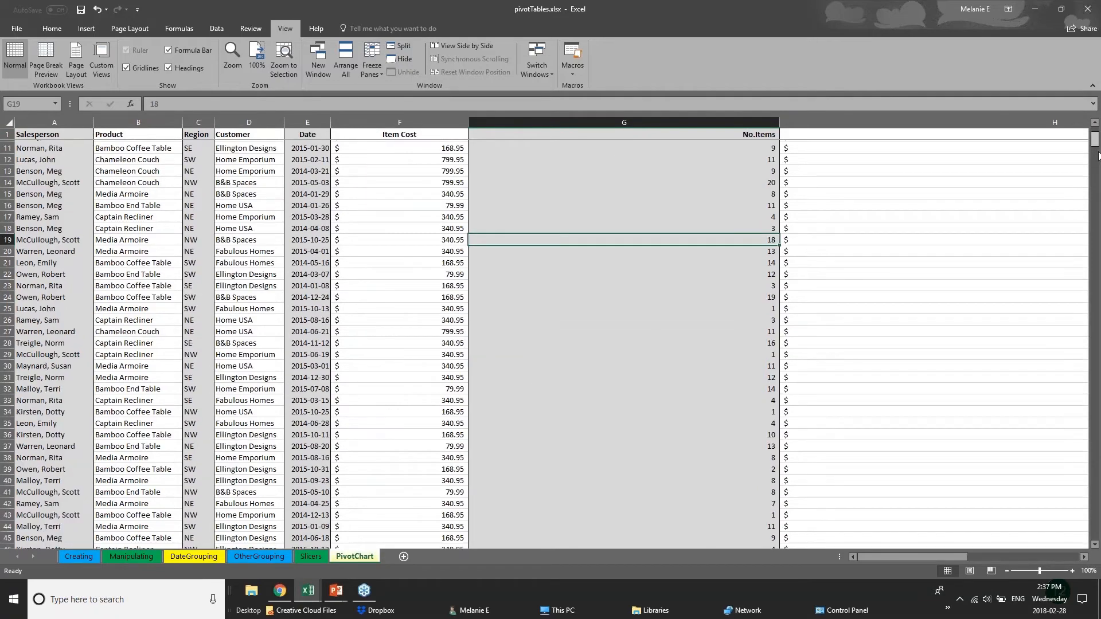
mouse_move(1098, 155)
mouse_down()
mouse_move(1097, 327)
mouse_move(1098, 138)
mouse_up()
click(50, 135)
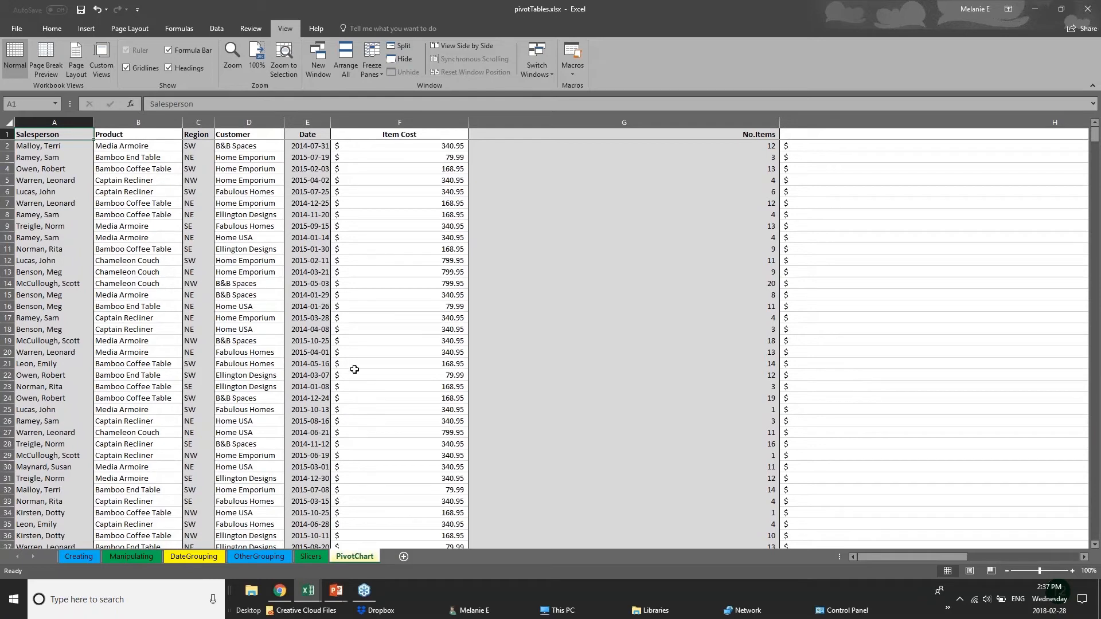
click(353, 353)
scroll(332, 390, down, 2)
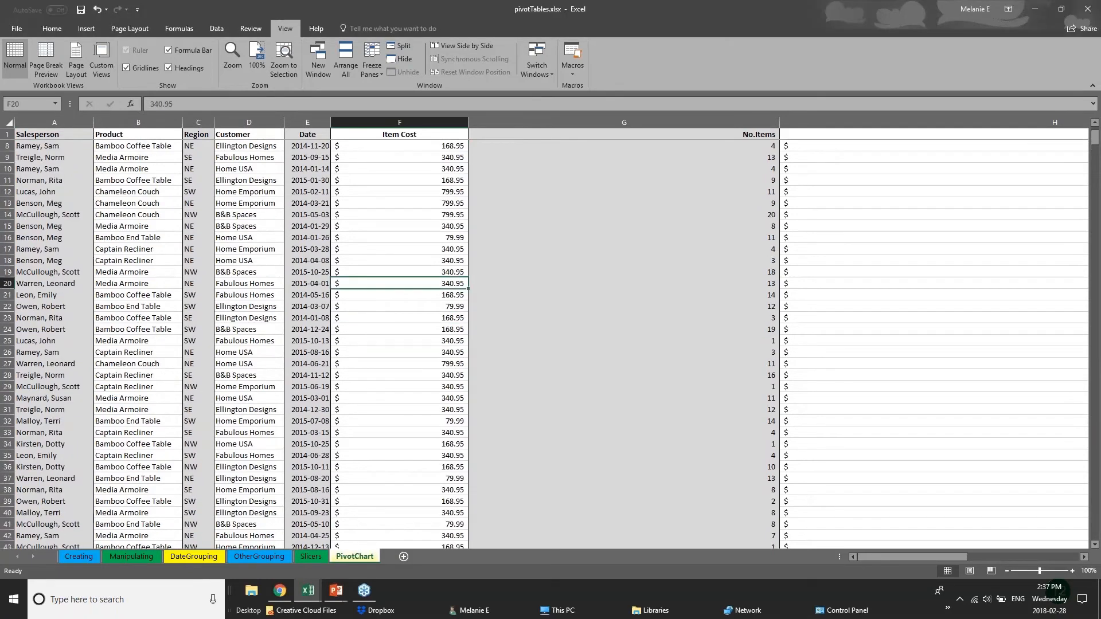
click(253, 385)
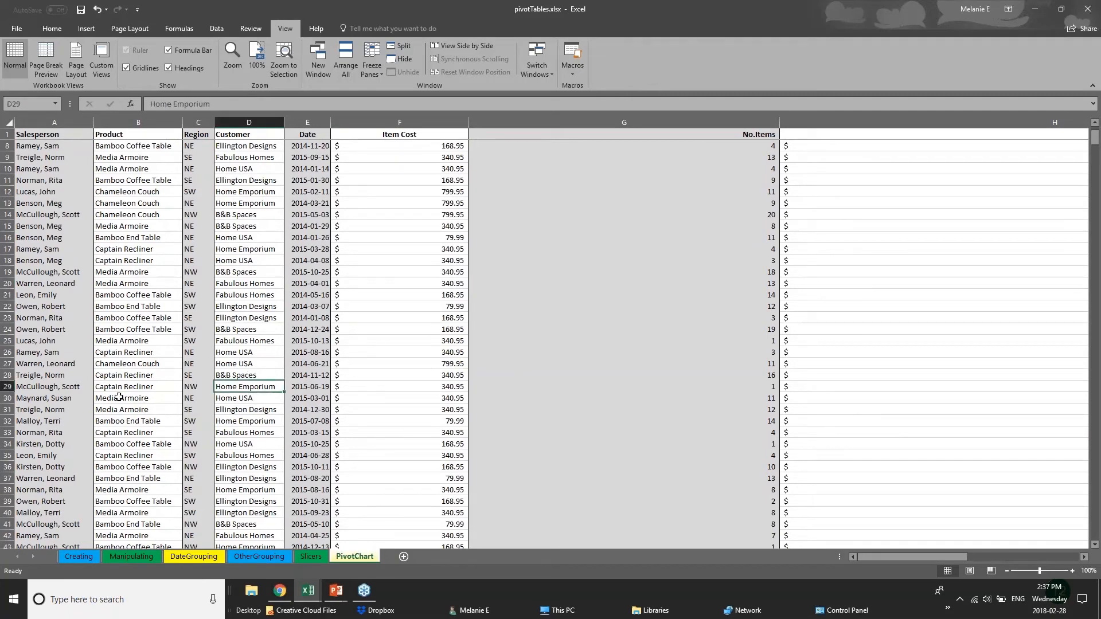
scroll(119, 398, down, 12)
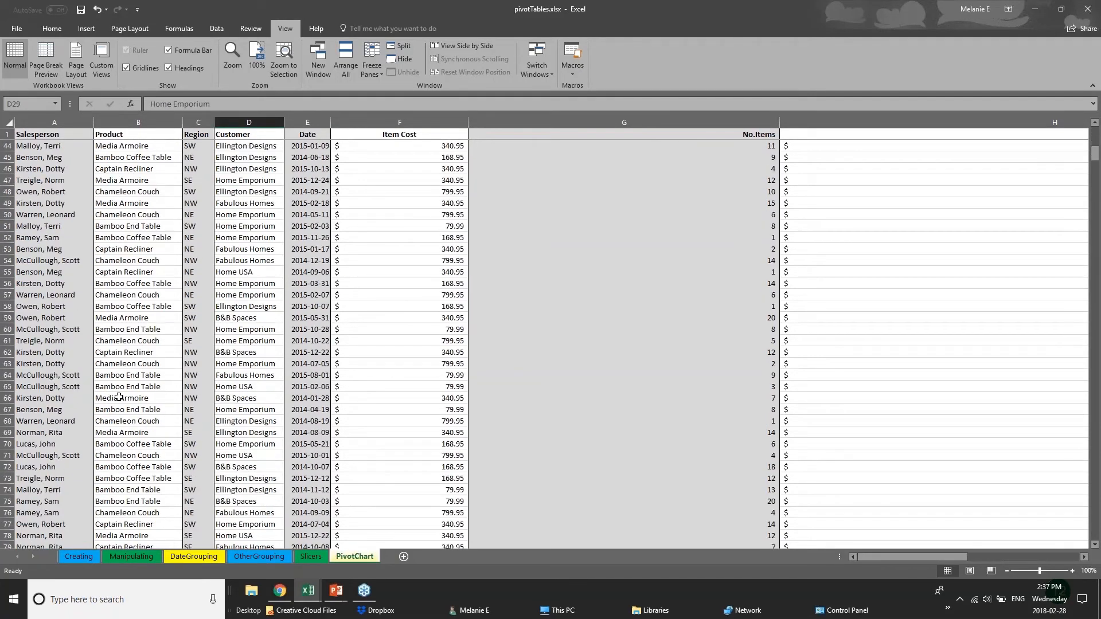
scroll(118, 397, down, 2)
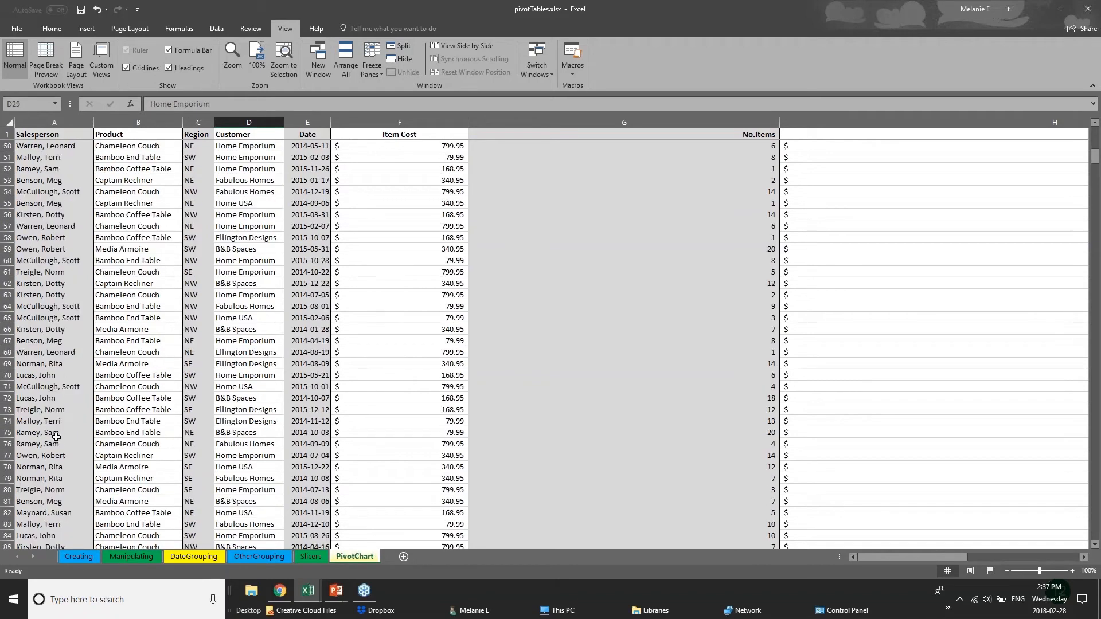
scroll(57, 437, up, 3)
scroll(56, 437, up, 8)
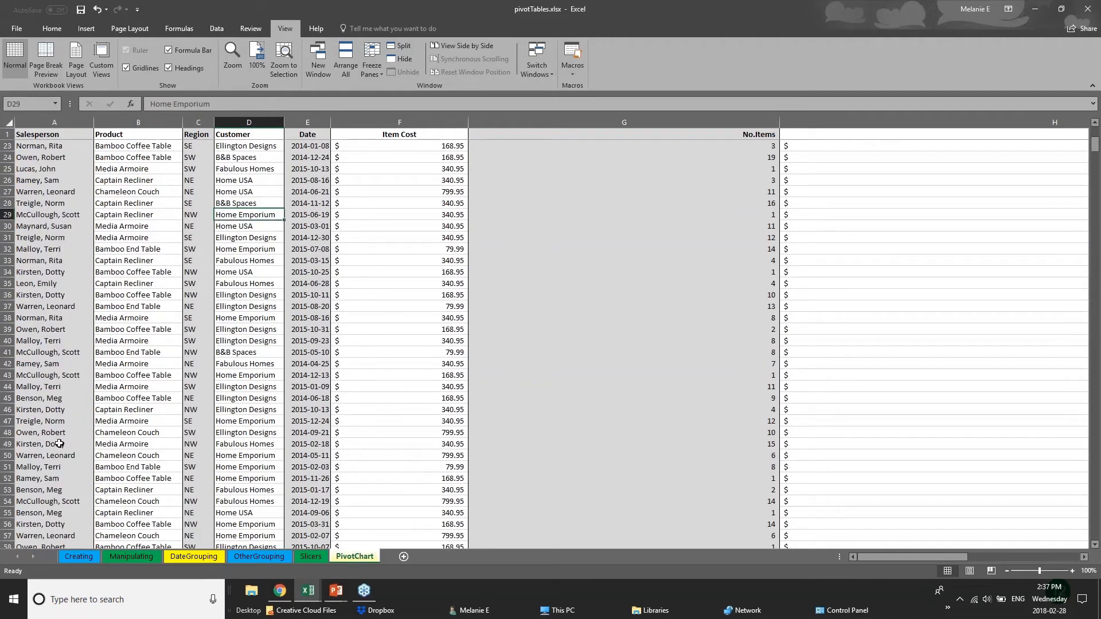
Narrow the Item Cost and No.Items columns to bring the Total Cost values back into view.
drag(468, 123, 410, 122)
drag(721, 122, 504, 122)
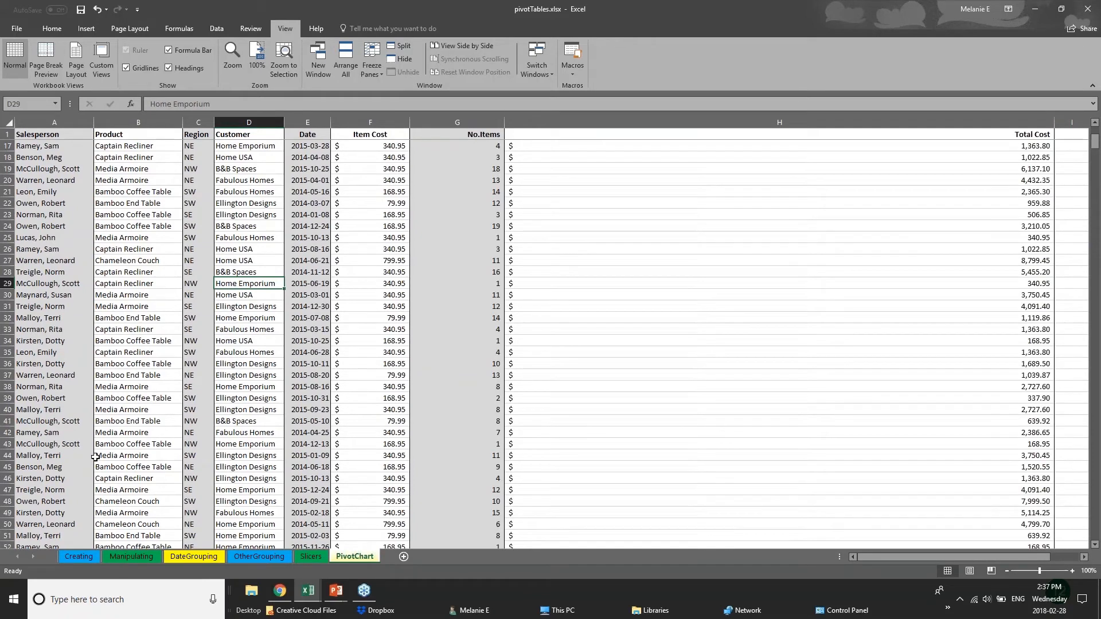
Try to split the worksheet window at row 110 and look through the records in the lower pane.
scroll(95, 457, down, 3)
scroll(95, 457, down, 18)
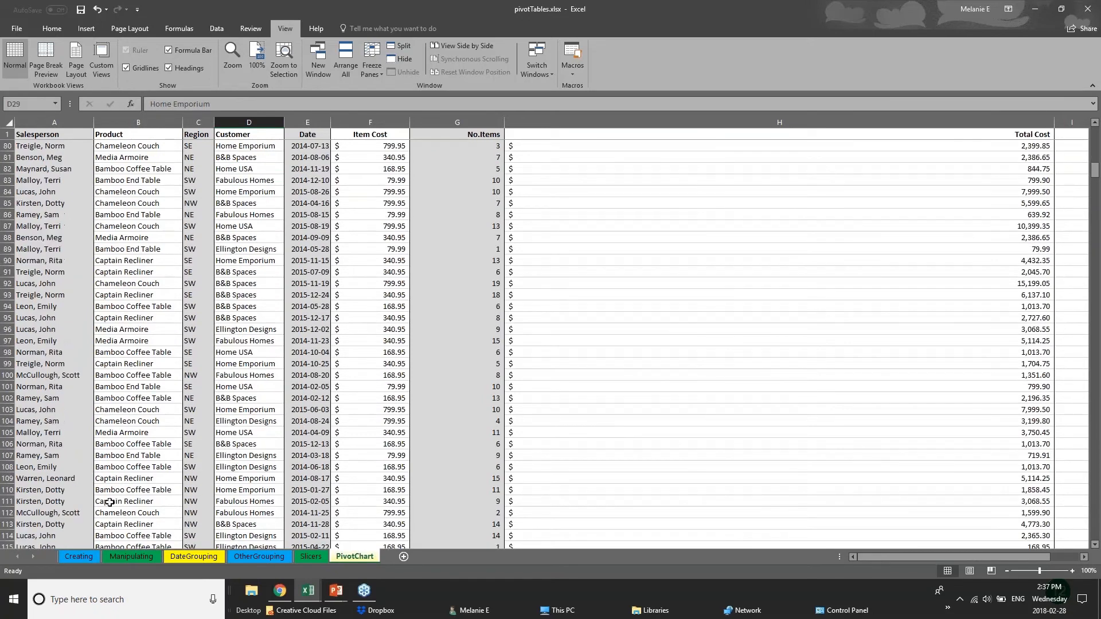
scroll(109, 502, down, 2)
click(8, 421)
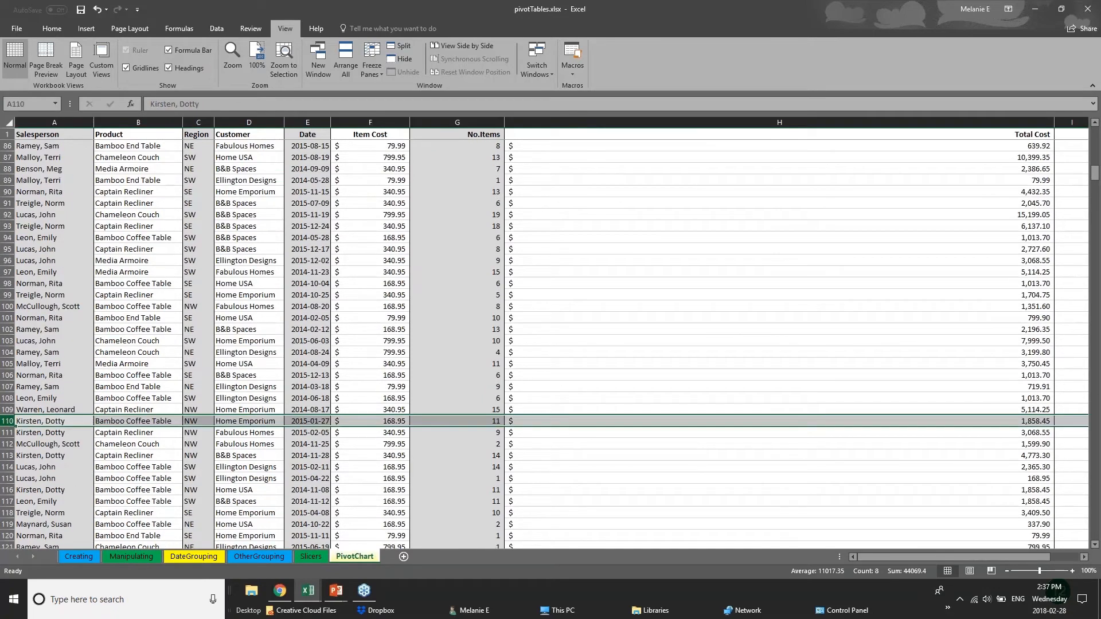
click(391, 47)
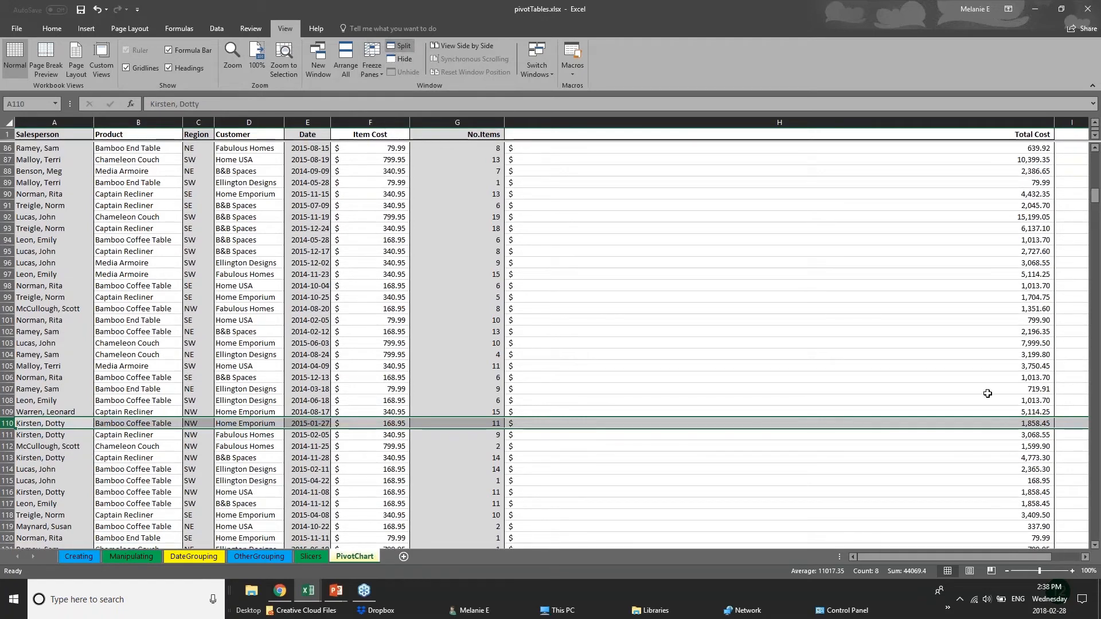
click(476, 373)
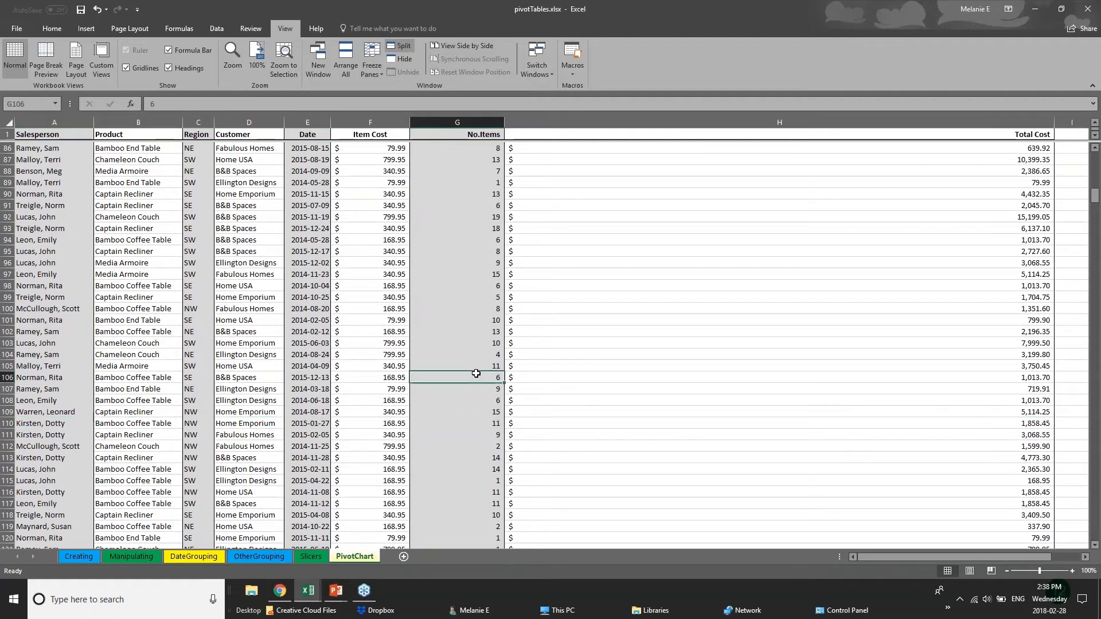
scroll(211, 448, down, 8)
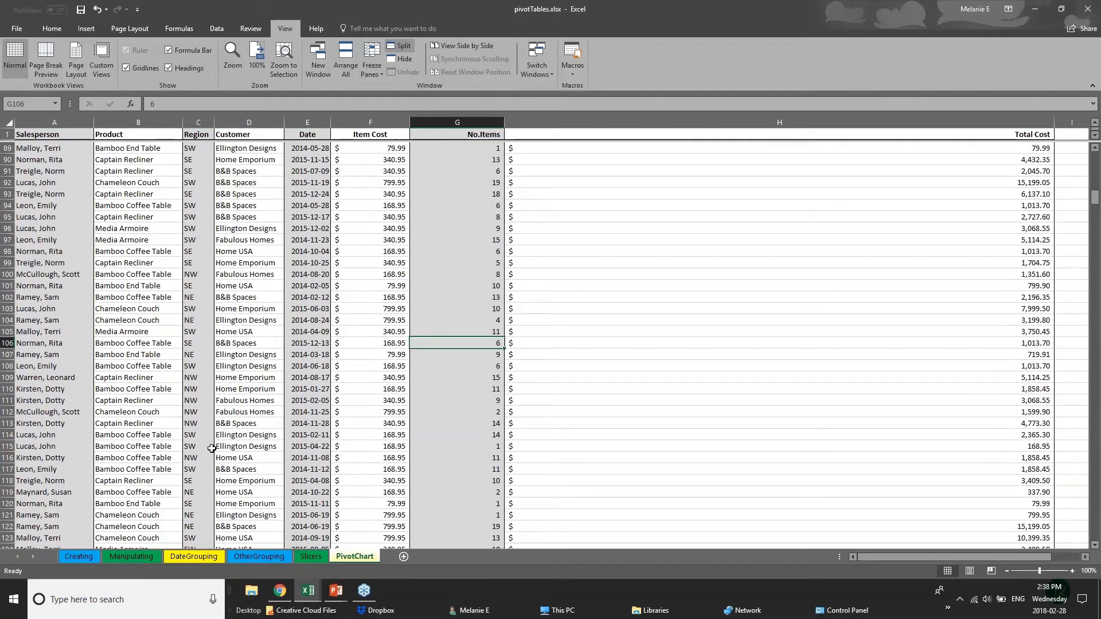
scroll(212, 448, up, 7)
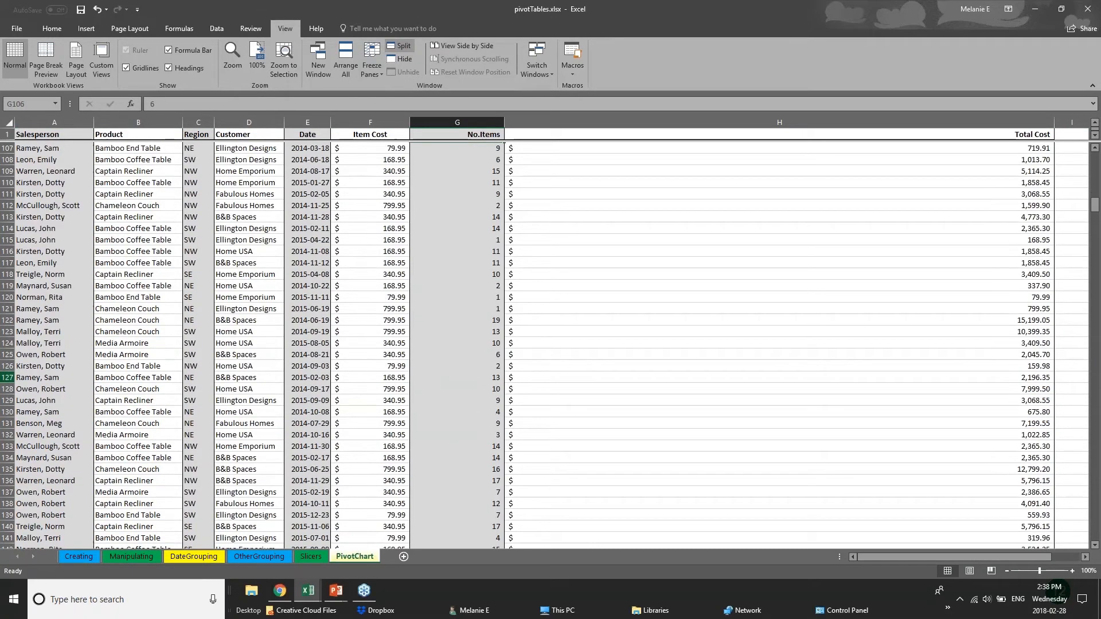
Replace the split below the heading row with four panes divided below row 18 and before the Total Cost column, and select cell G19.
click(7, 343)
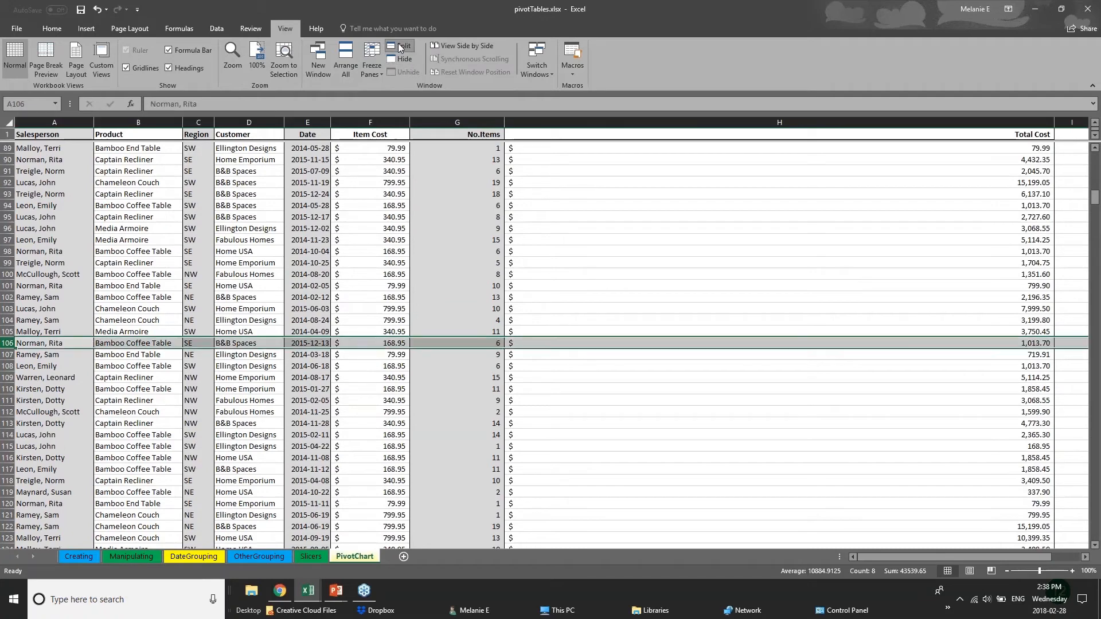
click(400, 47)
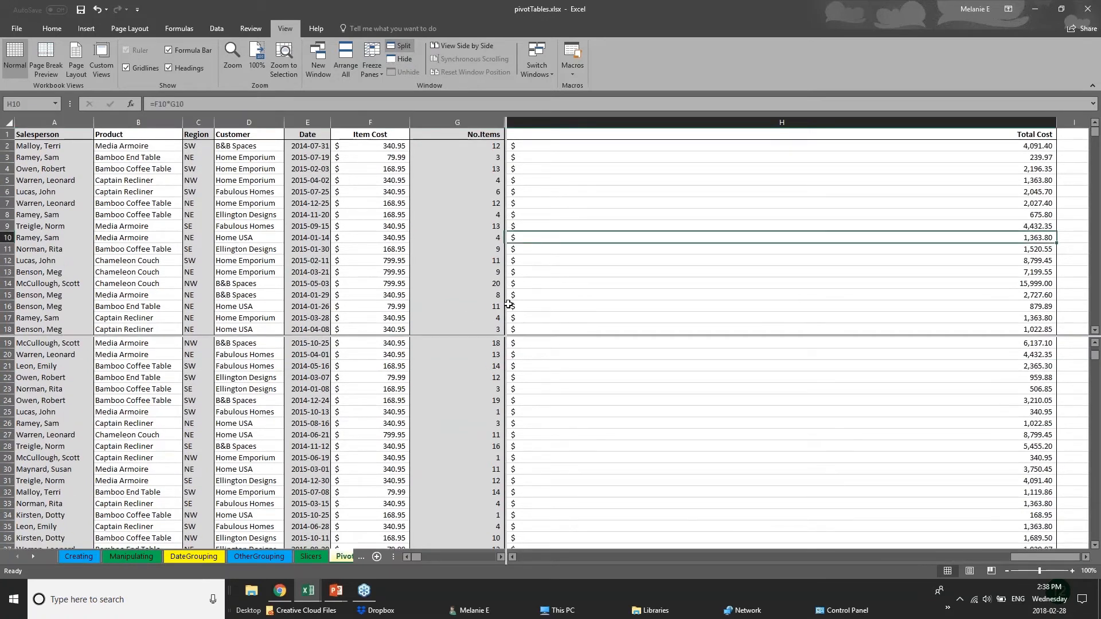
click(478, 342)
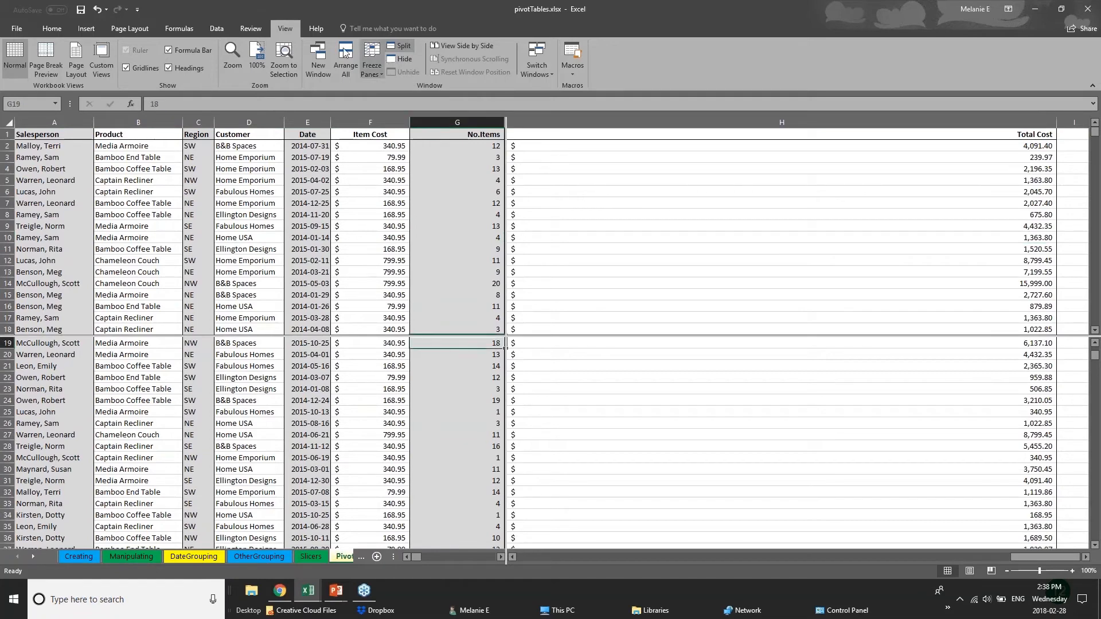
Review the Freeze Panes options and examine the sales rows below the horizontal split while the upper pane stays in place.
click(373, 67)
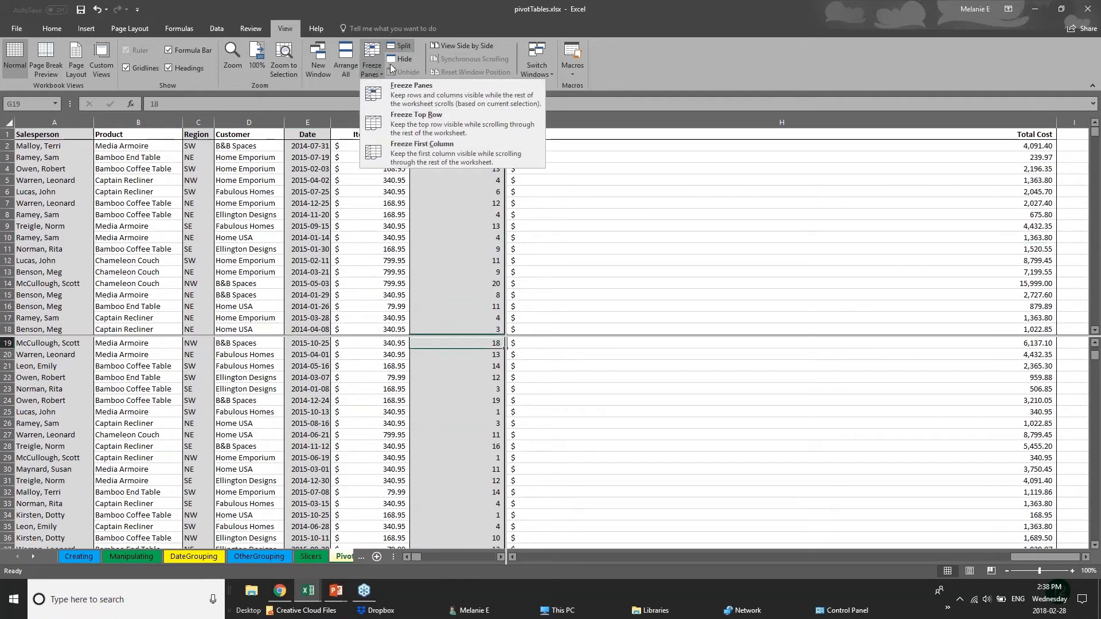
click(612, 151)
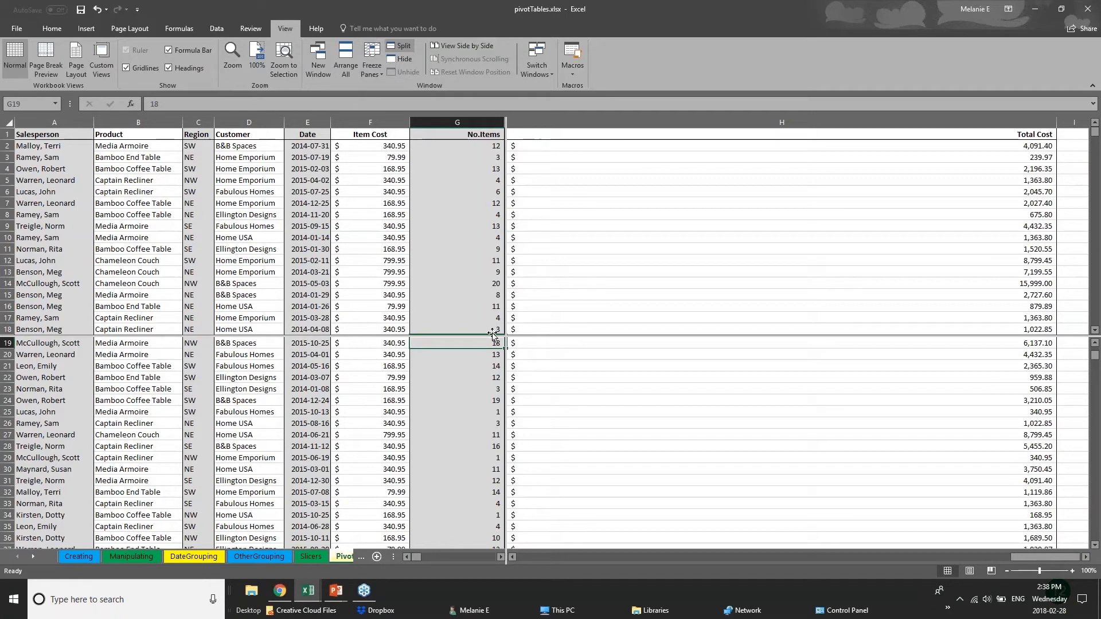
scroll(493, 334, up, 1)
scroll(455, 459, up, 5)
scroll(455, 460, down, 7)
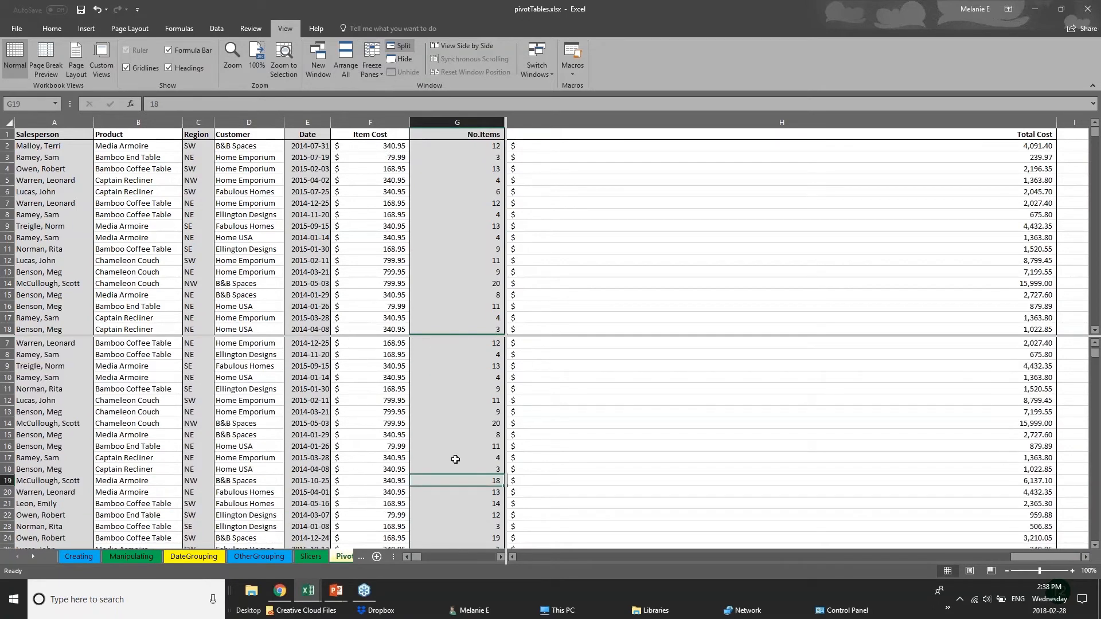
scroll(455, 460, up, 6)
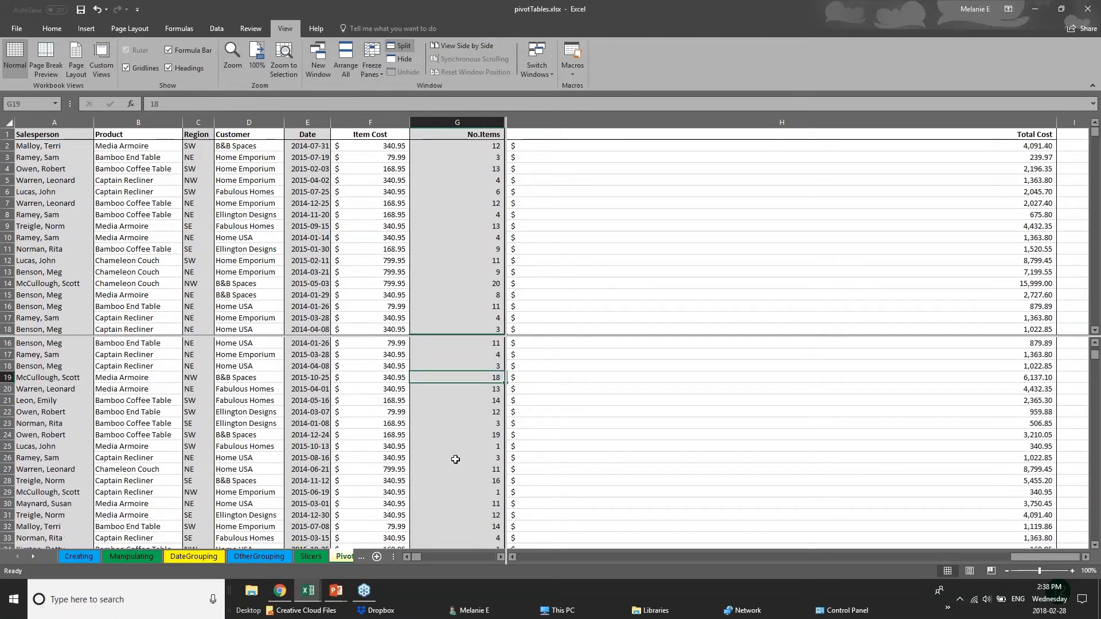
scroll(455, 459, down, 12)
scroll(456, 460, down, 20)
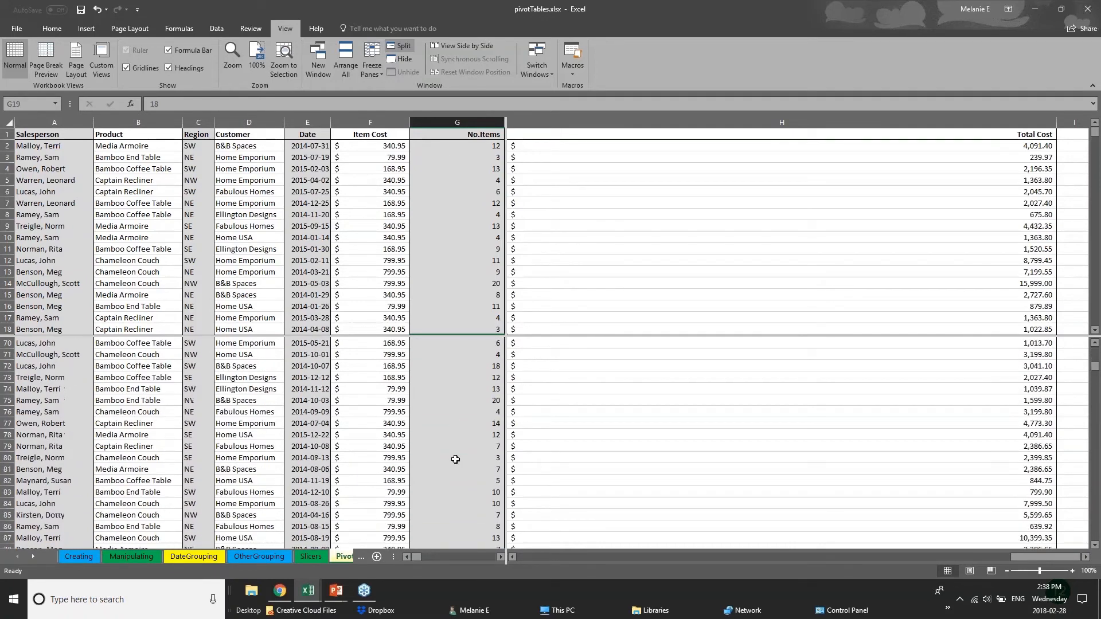
scroll(455, 459, up, 4)
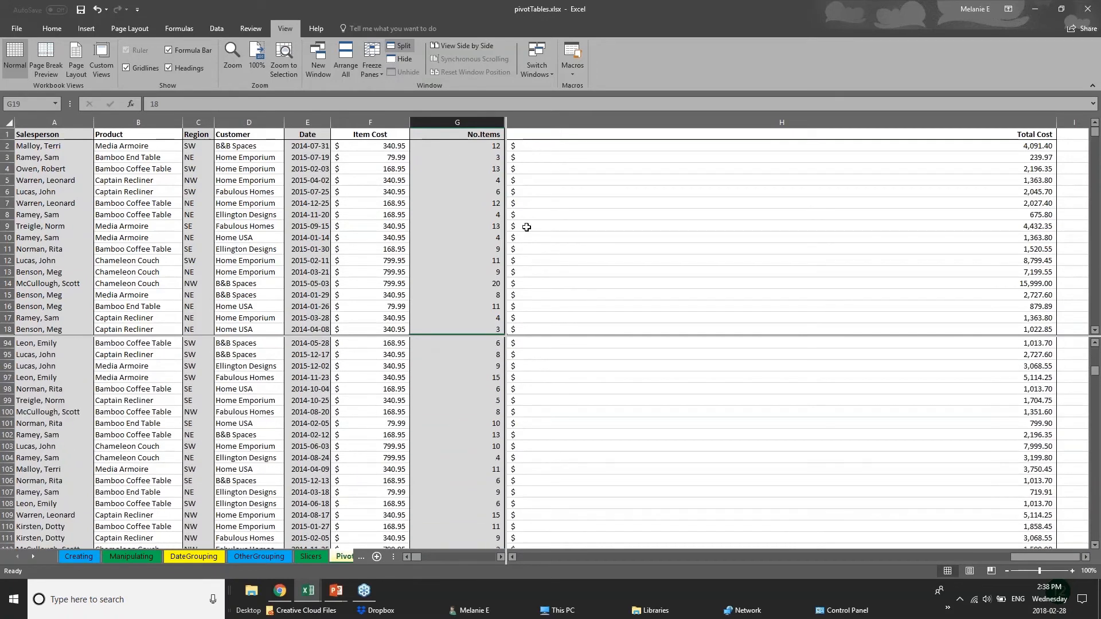
Examine the sales rows above the horizontal split independently of the lower pane, and select a salesperson cell in the lower pane.
click(313, 257)
scroll(313, 257, down, 15)
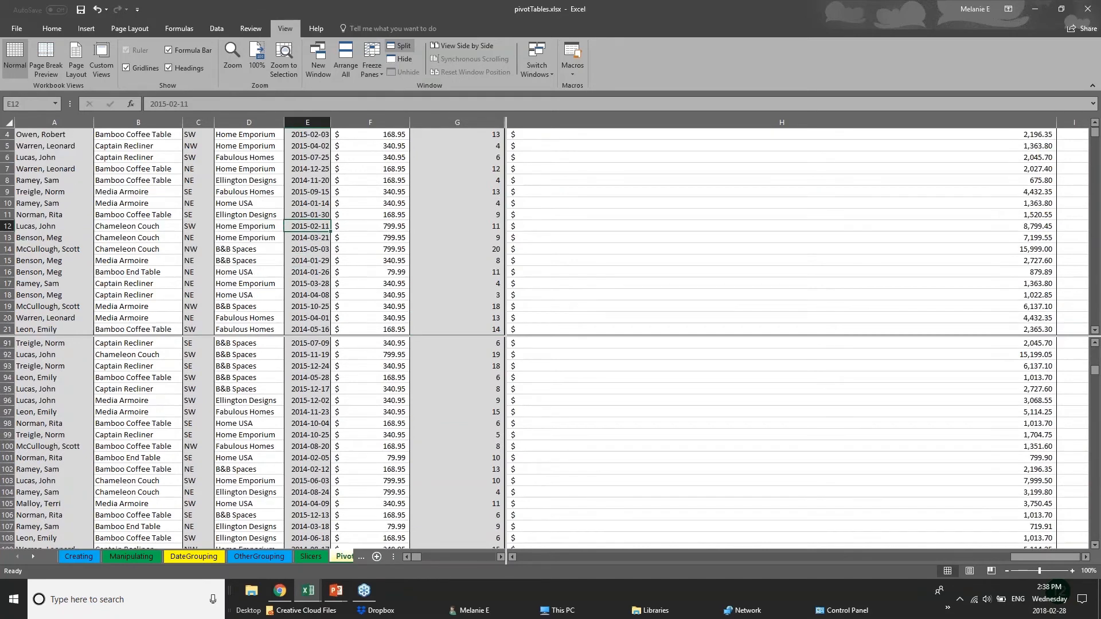
click(198, 226)
click(20, 237)
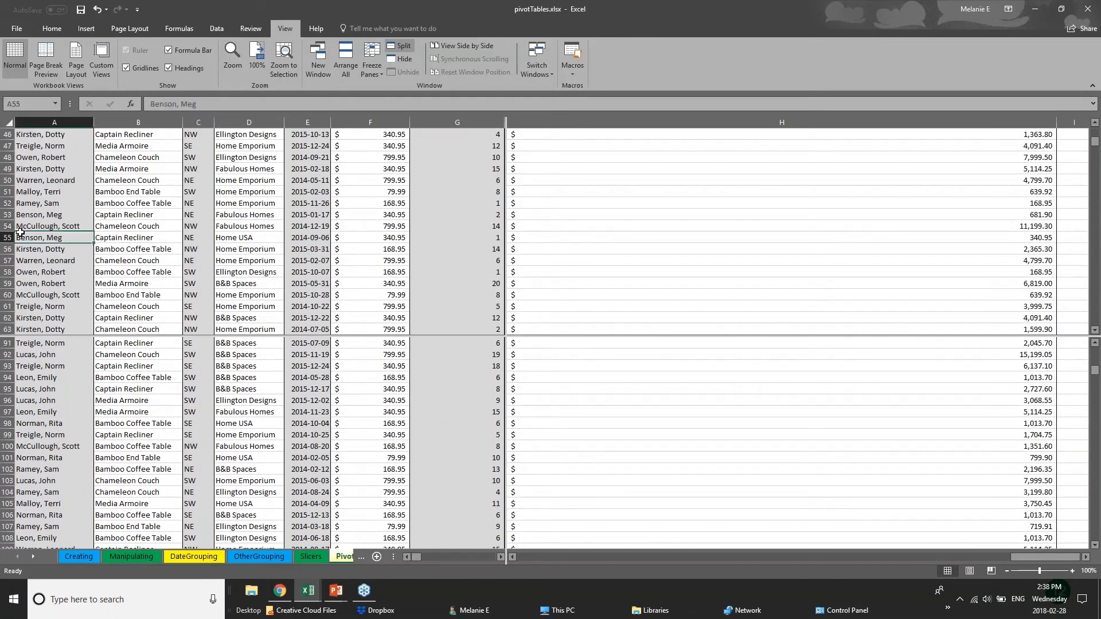
scroll(69, 290, up, 1)
scroll(69, 290, up, 3)
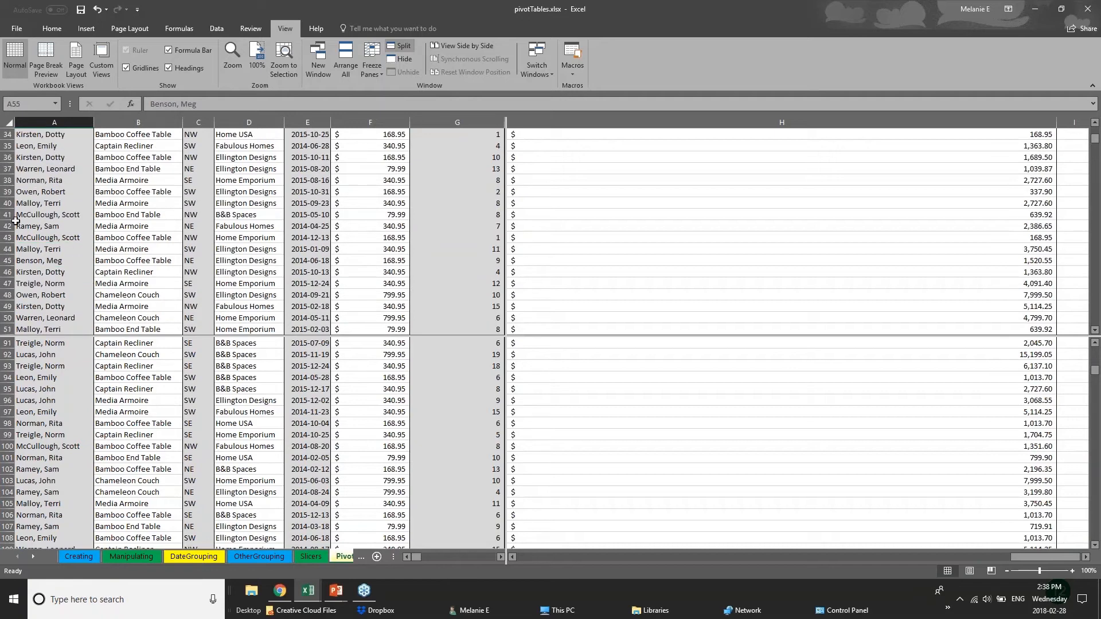
click(70, 411)
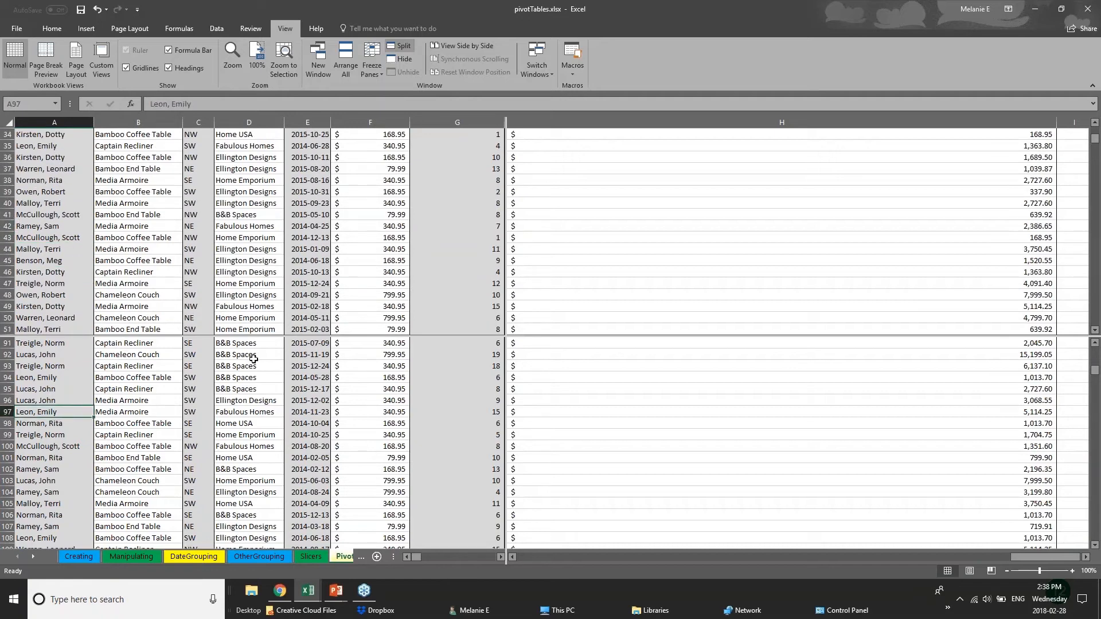
Look over the OtherGrouping and DateGrouping pivot tables, and return to the rows below the split on the PivotChart sheet.
click(345, 556)
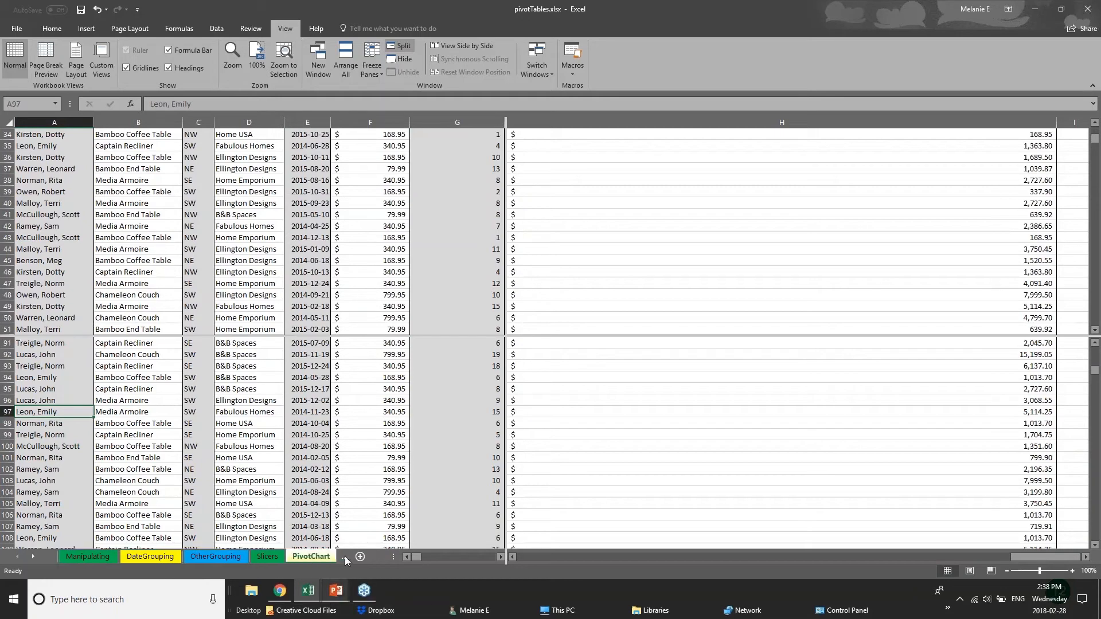
click(238, 561)
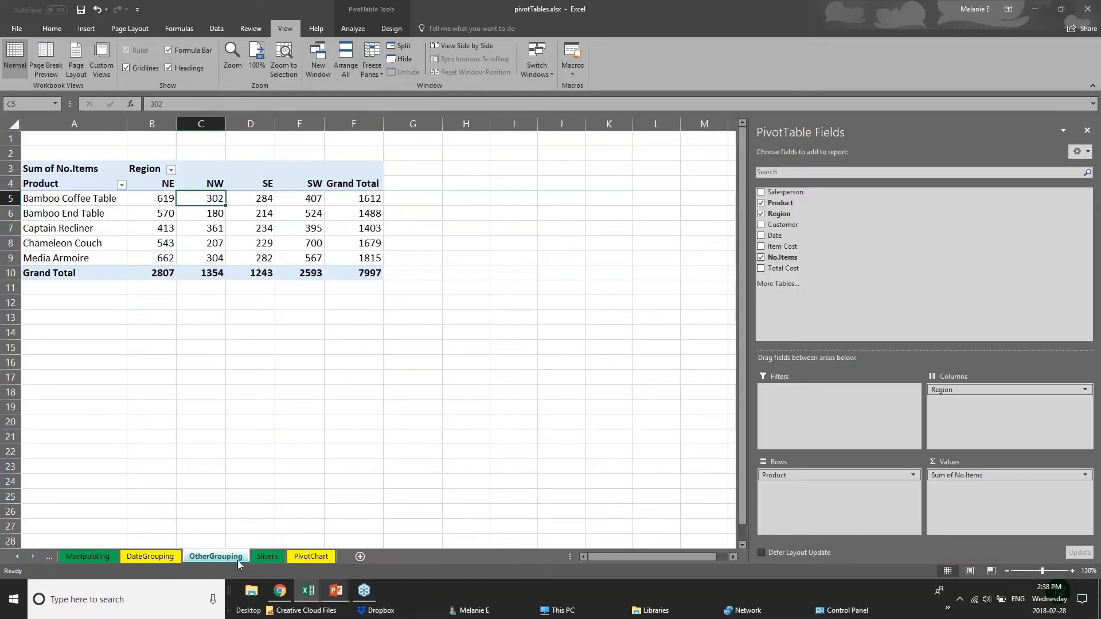
click(150, 556)
click(191, 559)
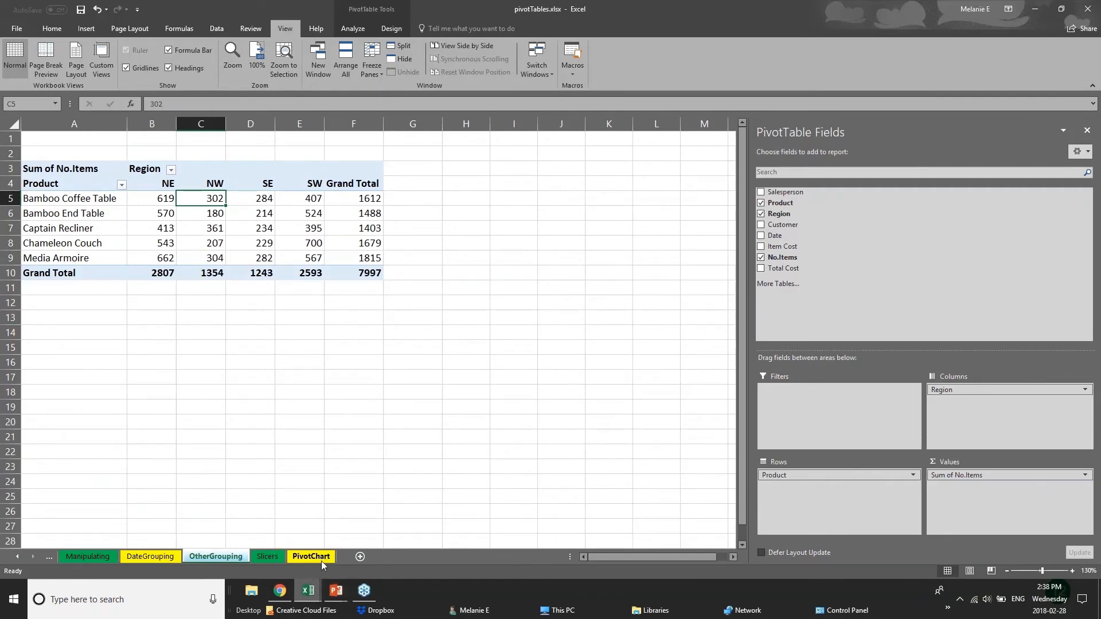
click(121, 560)
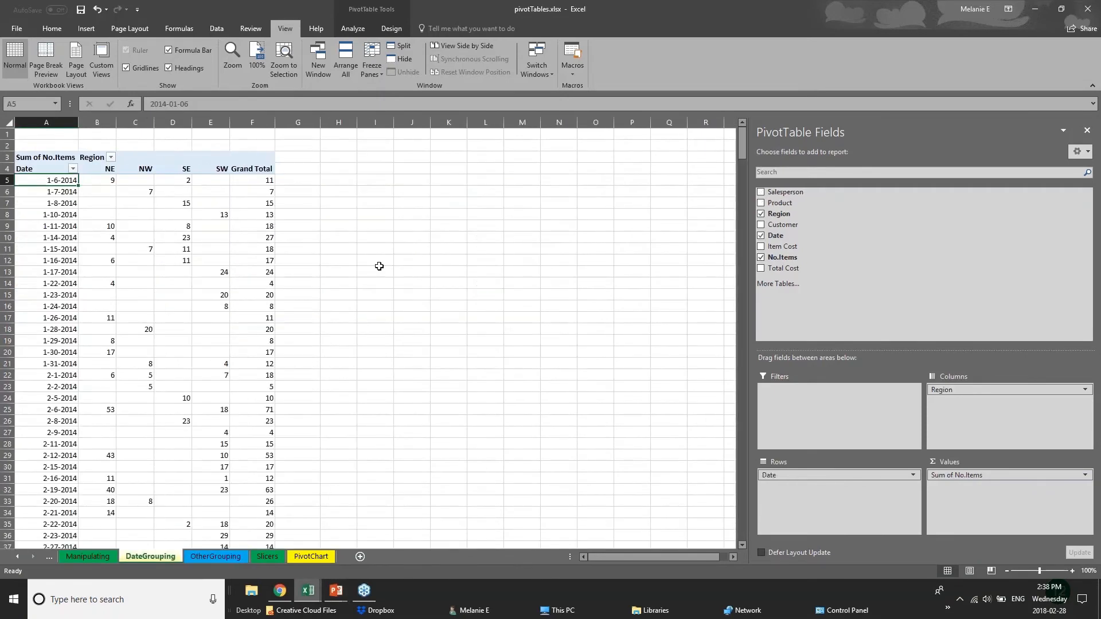
click(205, 559)
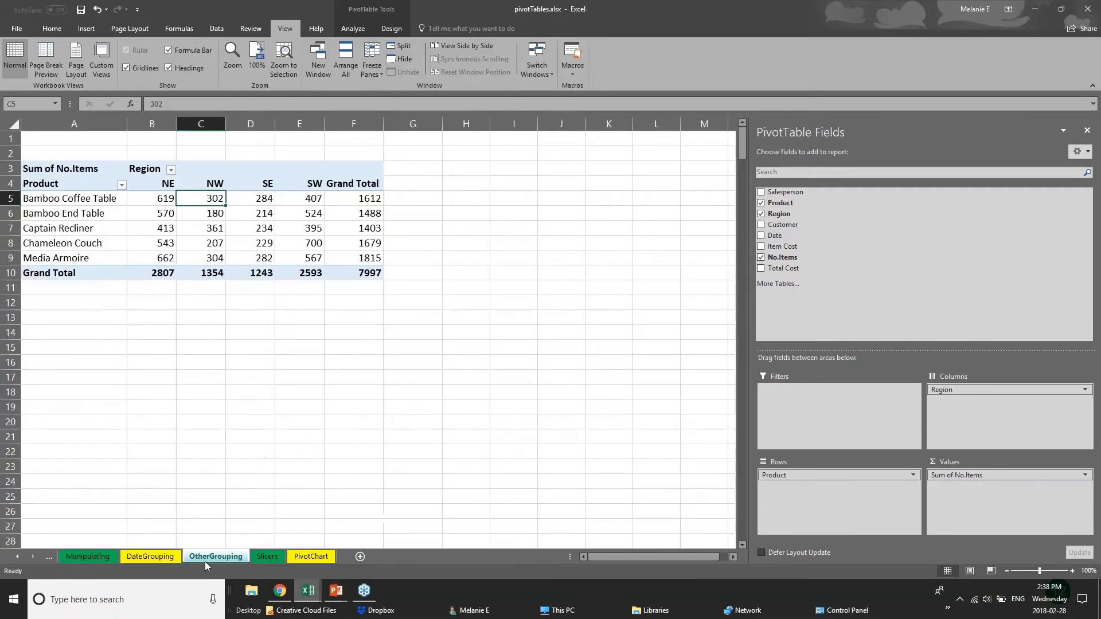
click(308, 559)
scroll(269, 409, down, 6)
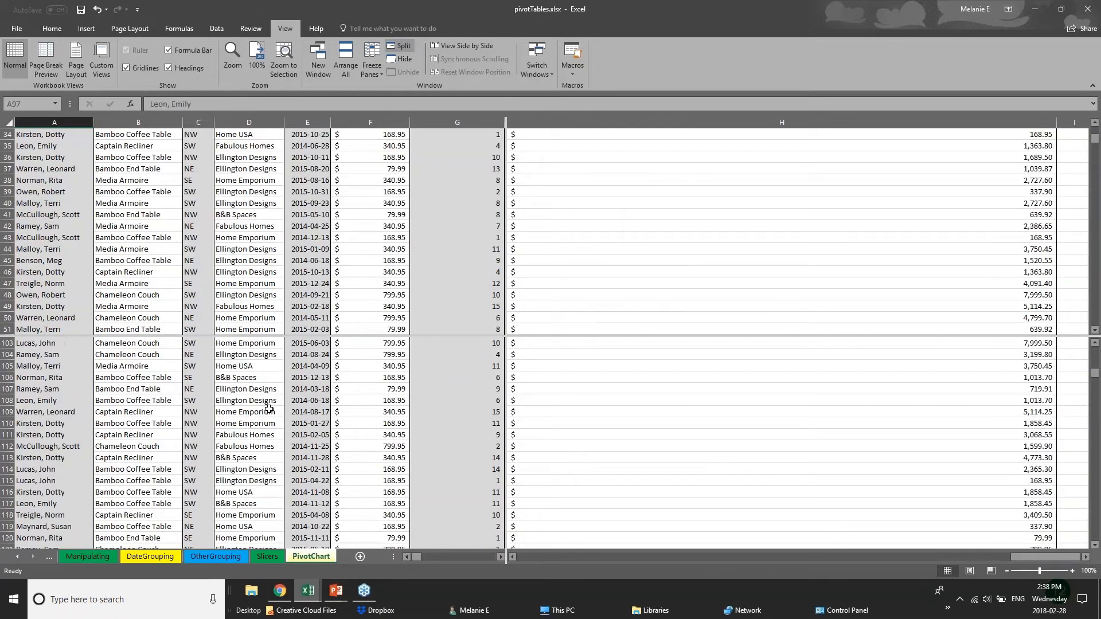
scroll(259, 253, up, 6)
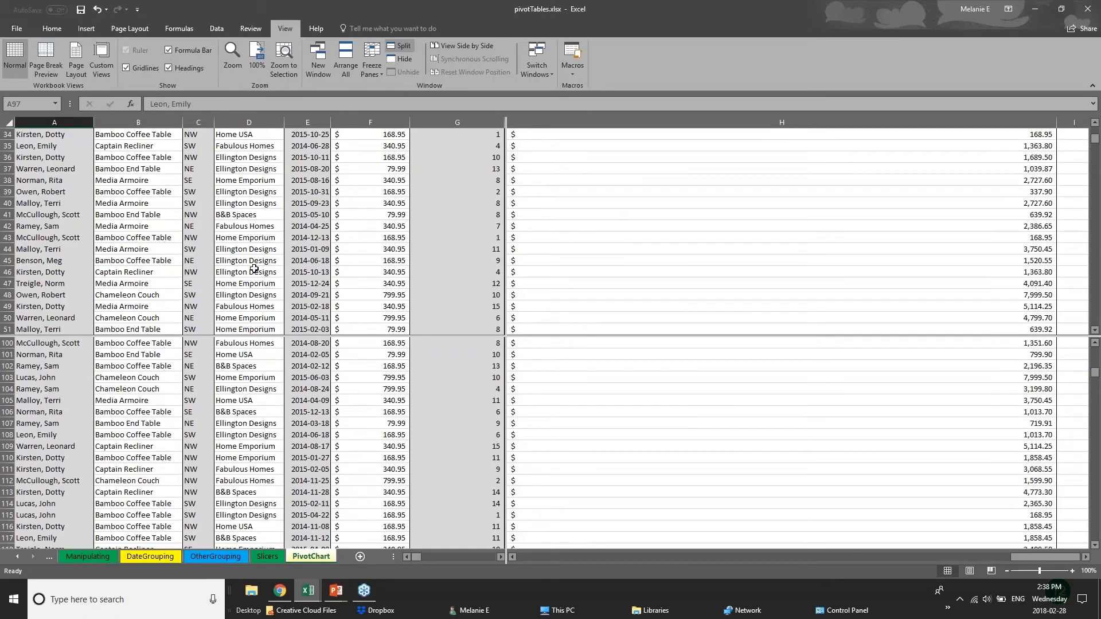
scroll(266, 390, up, 5)
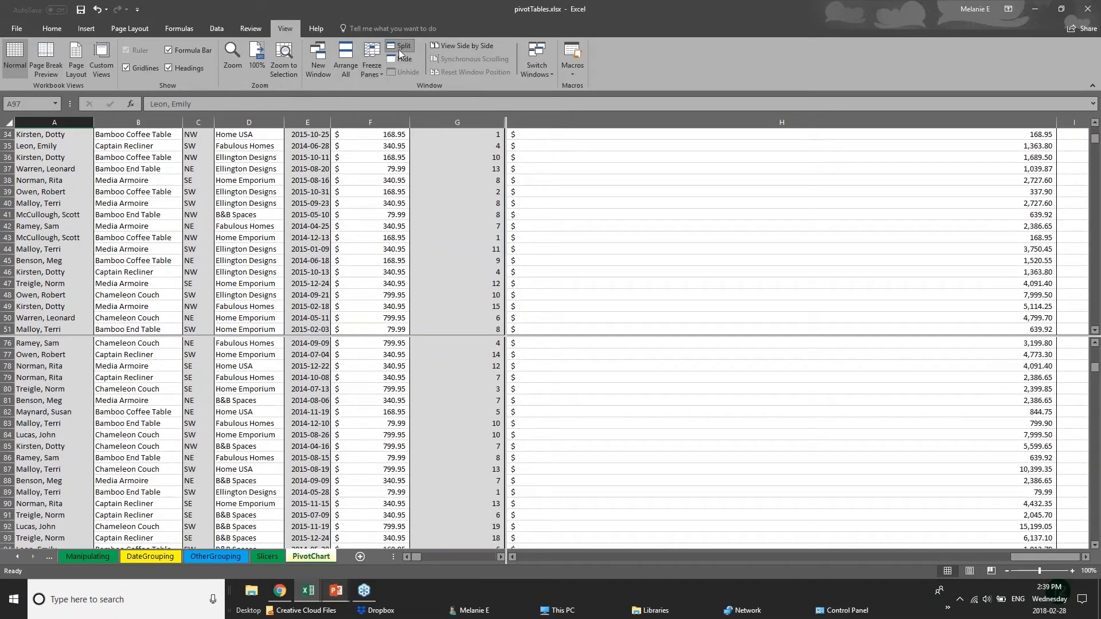
Switch to the PowerPoint presentation, advance to the Saving & Printing slide, and return to the pivotTables.xlsx workbook in Excel.
click(338, 592)
click(397, 544)
key(Right)
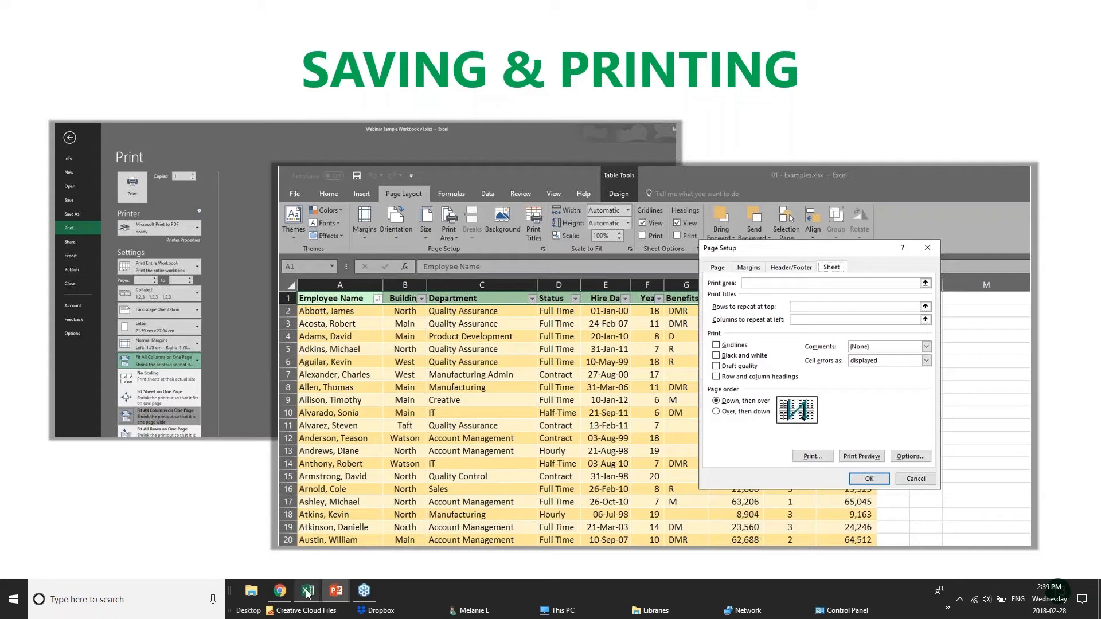
mouse_move(308, 593)
click(332, 550)
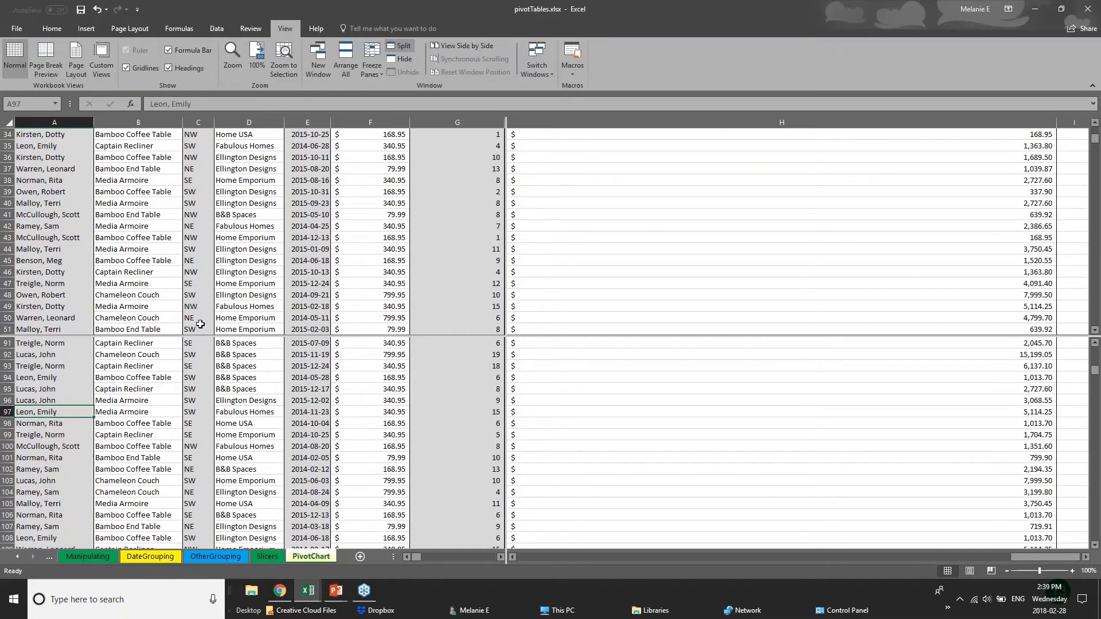
Look through the pivotTables.xlsx sheets for a print example, and open the 2017 Budget sheet of 01 - Examples.xlsx instead.
scroll(516, 442, down, 11)
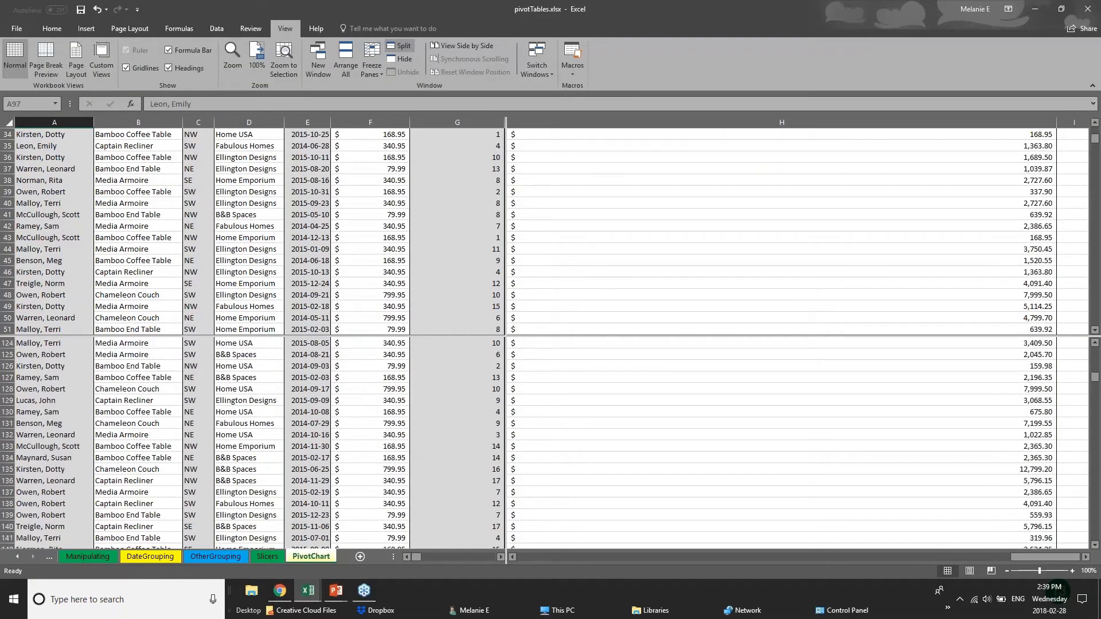
click(221, 559)
click(134, 558)
click(100, 557)
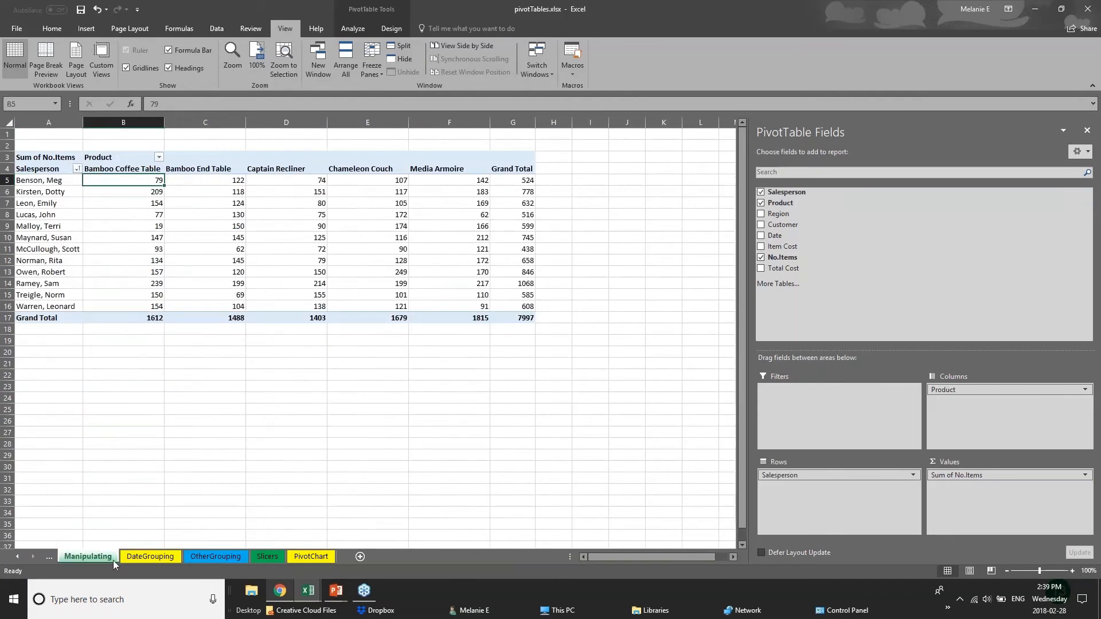
mouse_move(310, 596)
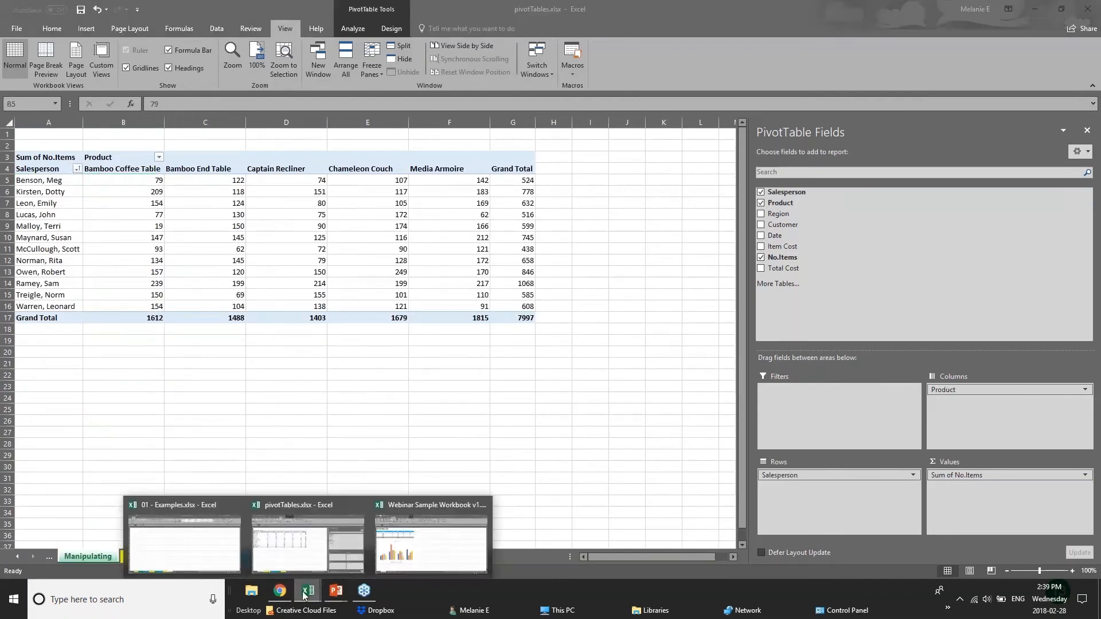
click(170, 556)
click(171, 557)
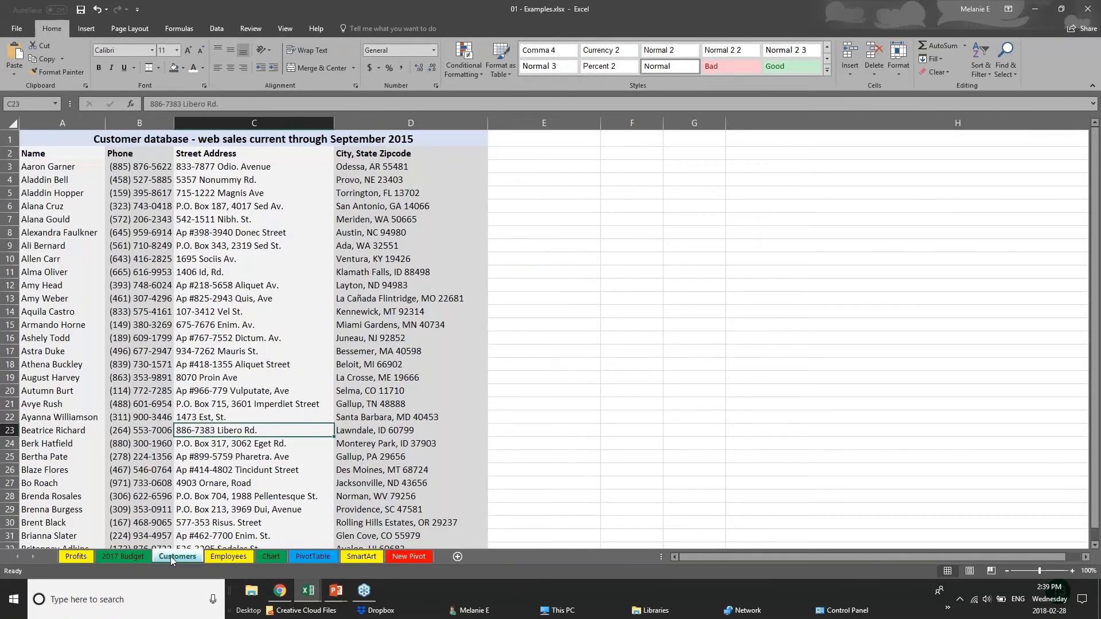
click(123, 556)
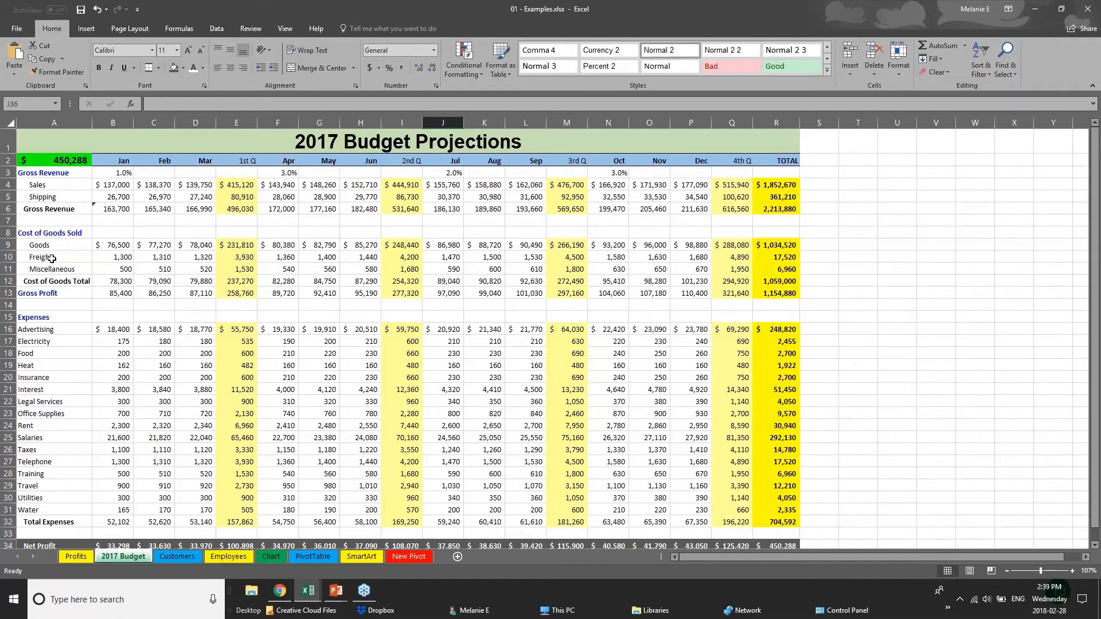
Save the 01 - Examples workbook and show its Save As locations and file type options.
click(13, 33)
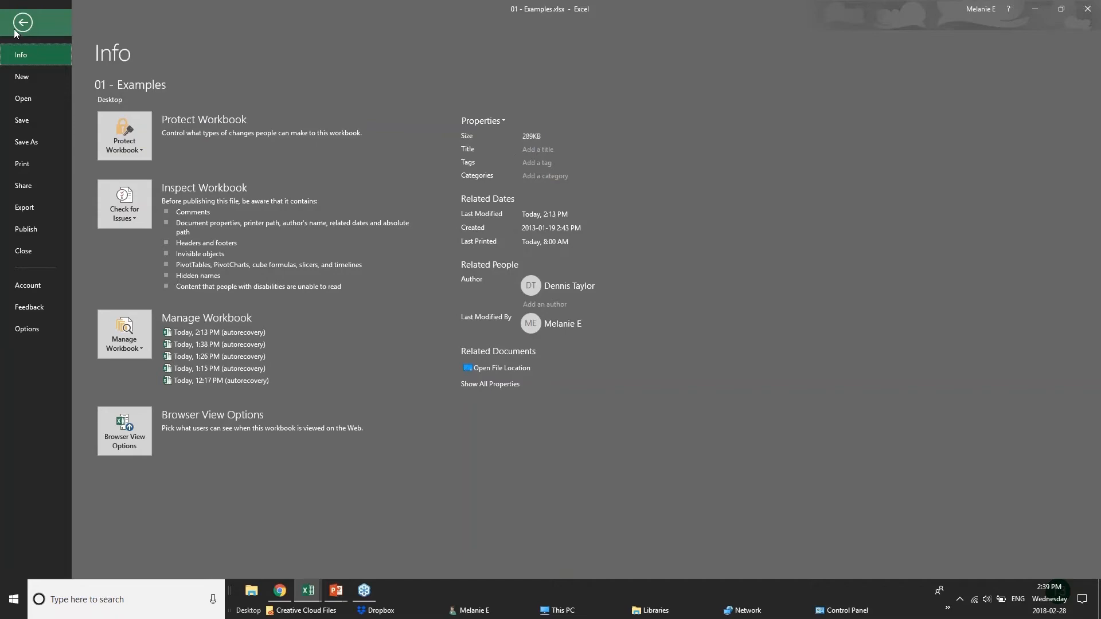
click(46, 122)
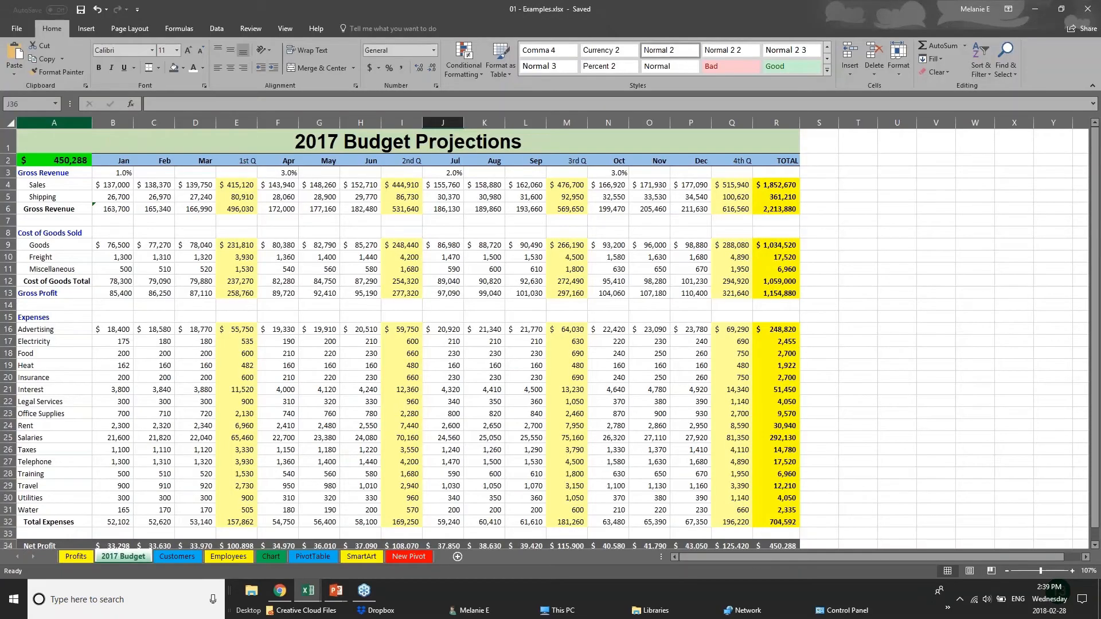
click(12, 27)
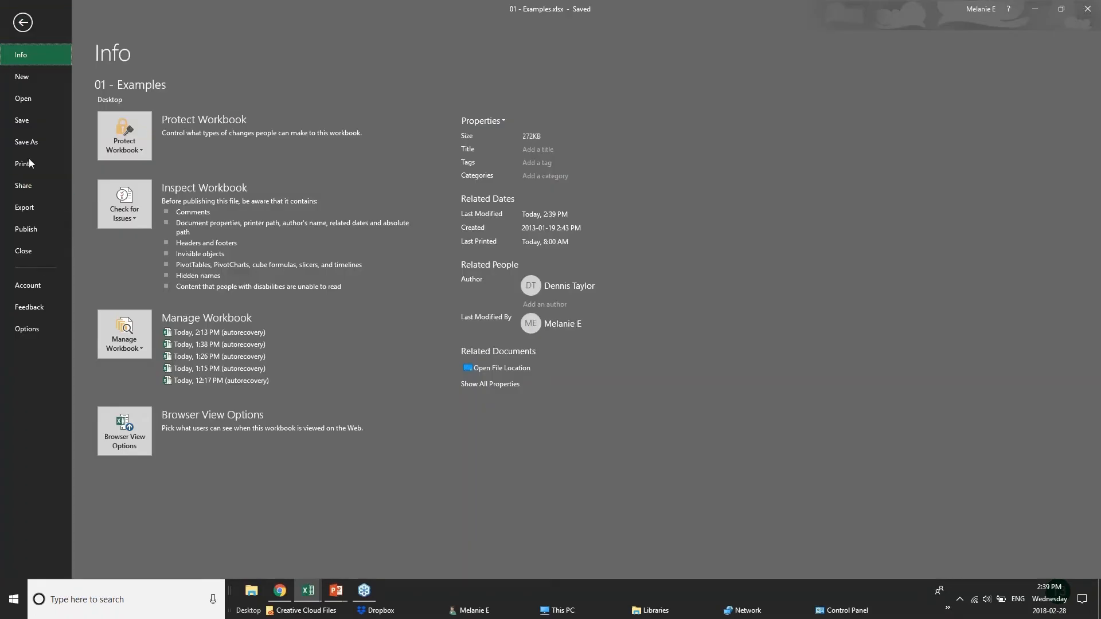
click(27, 151)
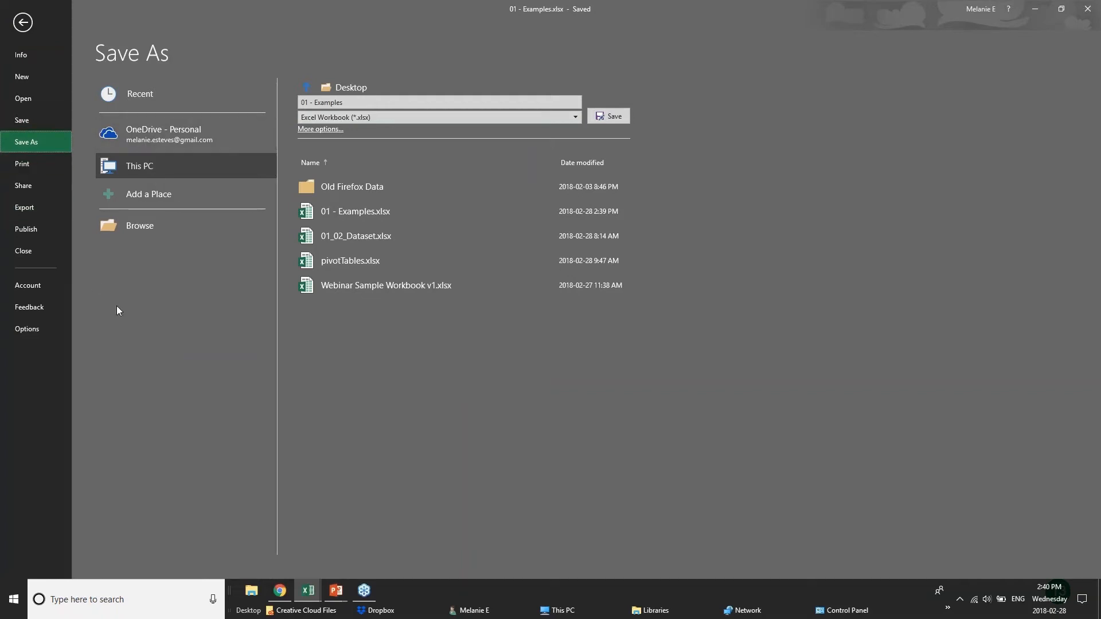
Open the print settings for the 2017 Budget sheet and set the printer to Microsoft Print to PDF.
click(23, 164)
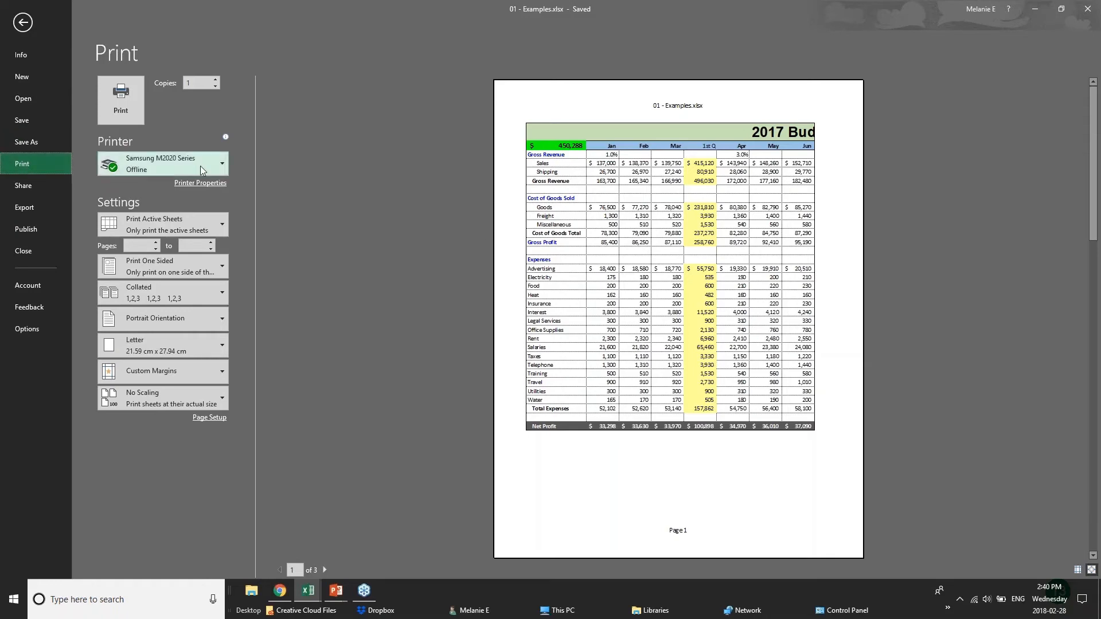
mouse_move(202, 171)
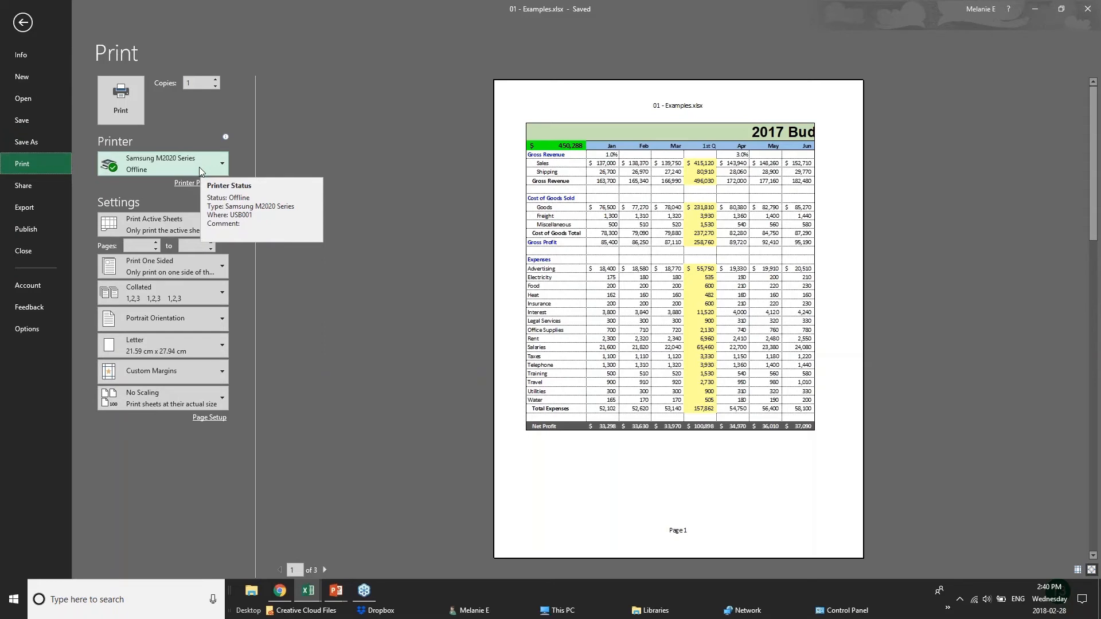
click(200, 168)
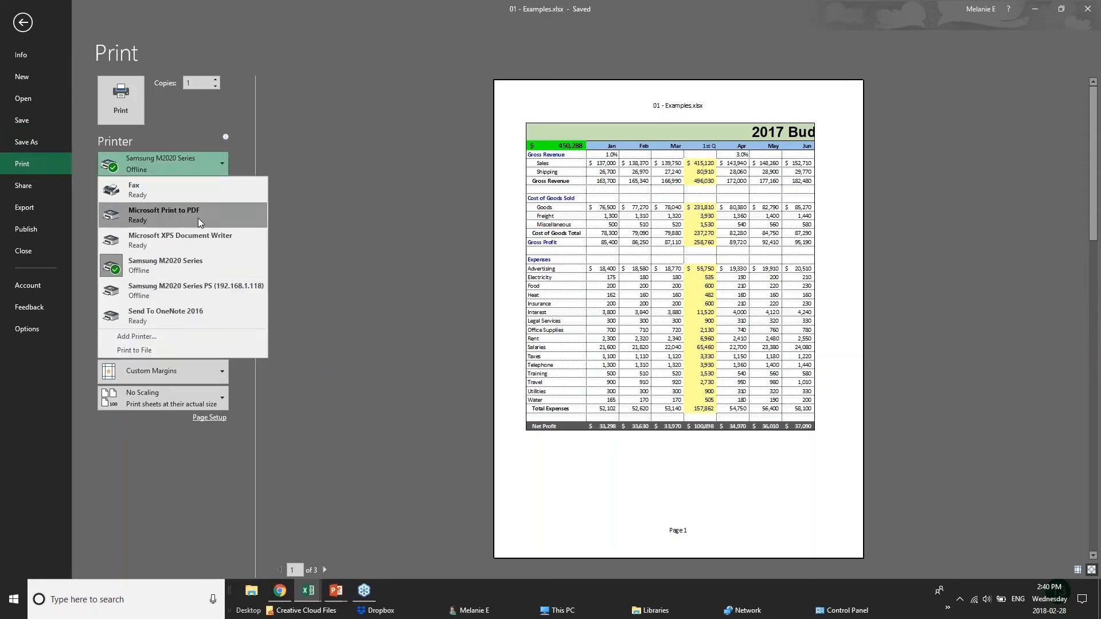
click(198, 218)
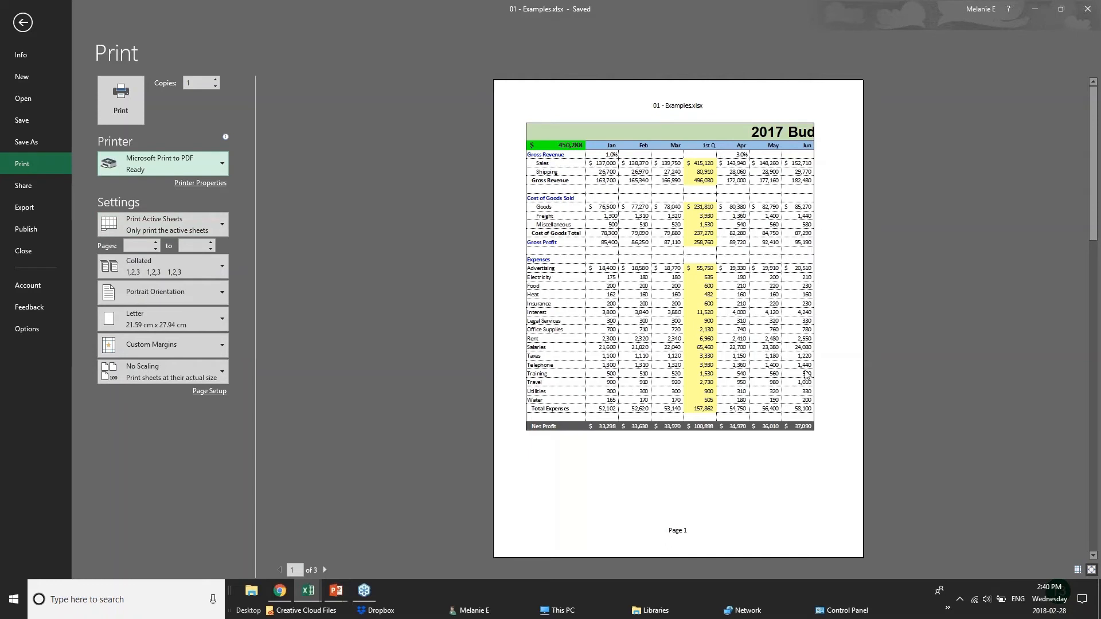
Page through the print preview to check how the 2017 Budget sheet is divided across the printed pages.
click(325, 570)
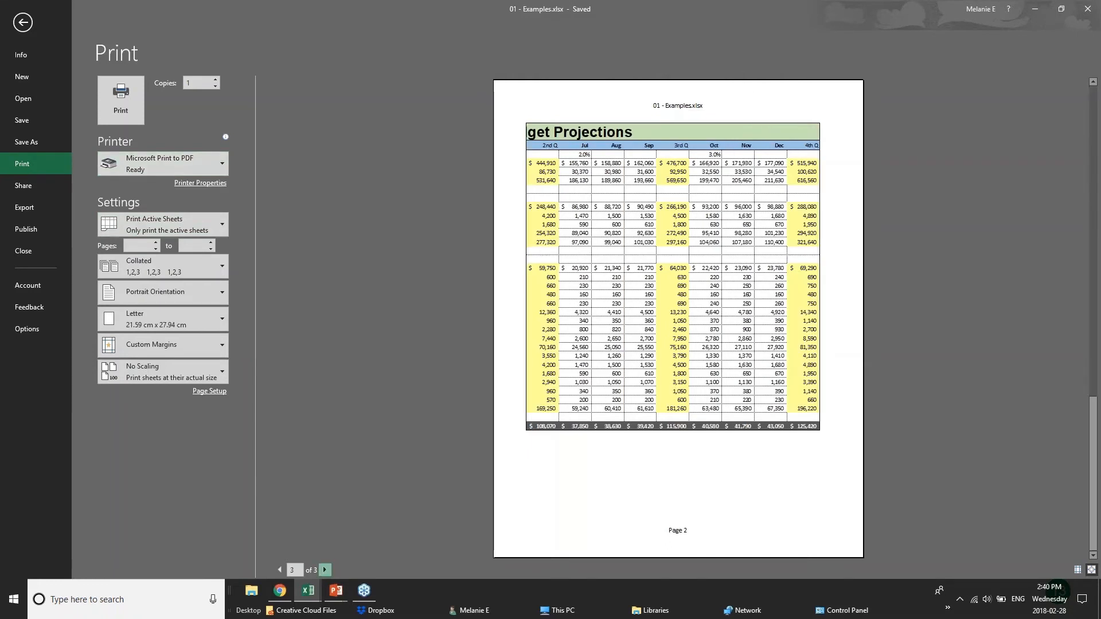
click(325, 570)
click(279, 570)
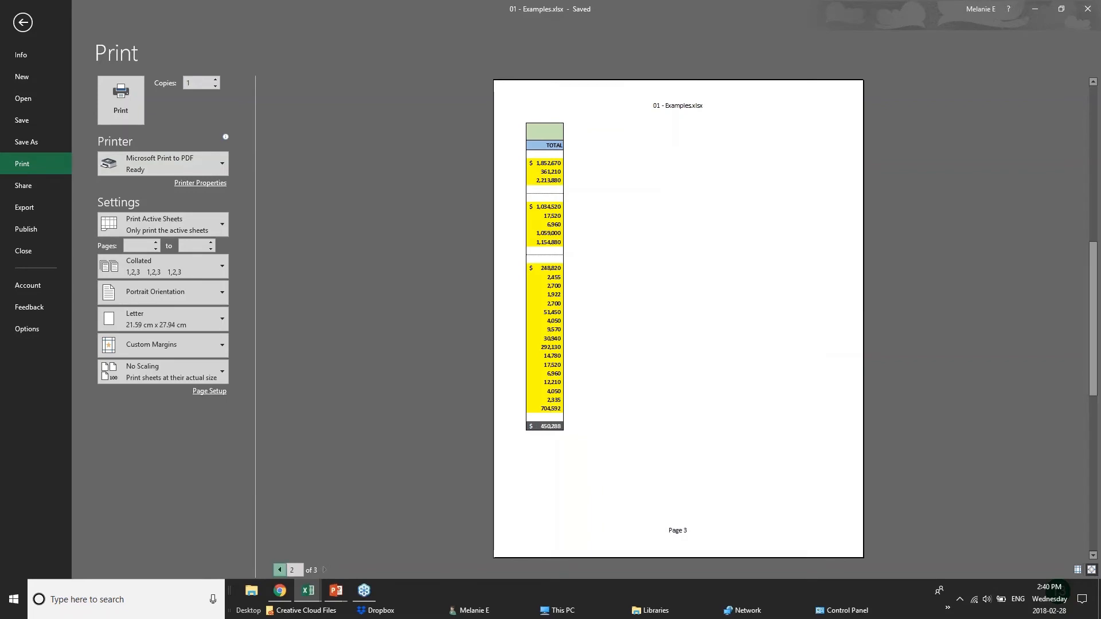
Return to the first preview page and set the 2017 Budget printout to Landscape Orientation.
click(280, 570)
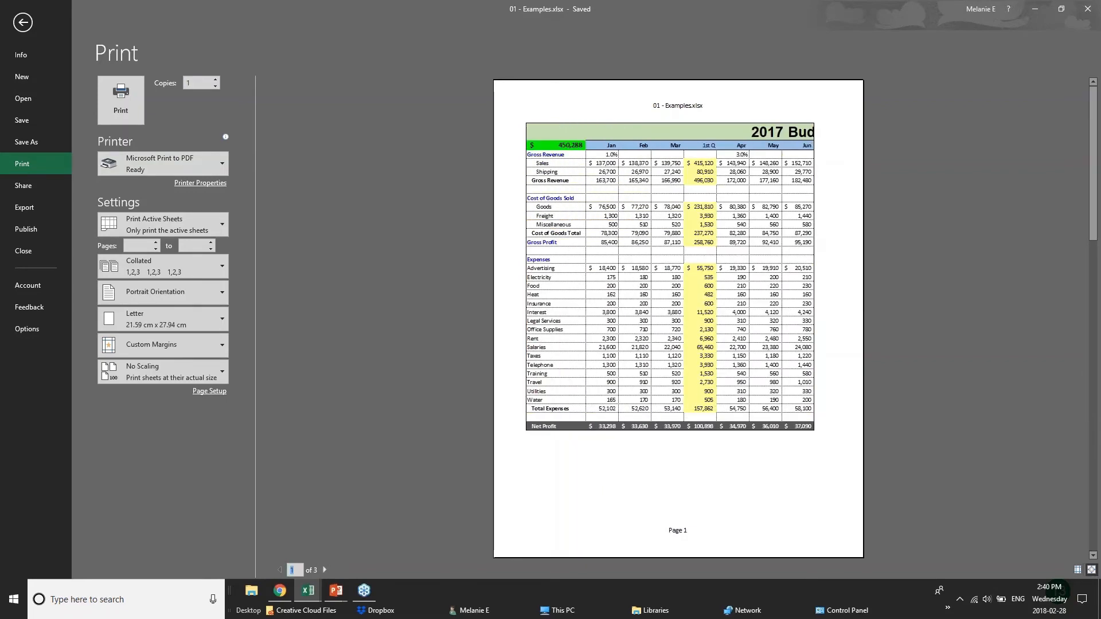
click(207, 298)
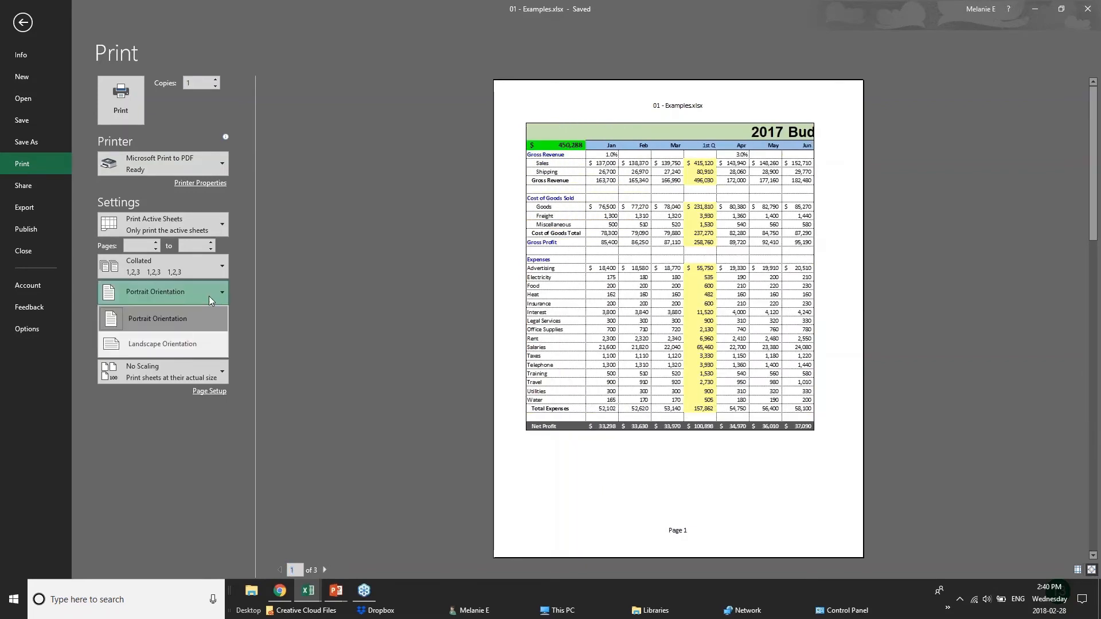
click(208, 342)
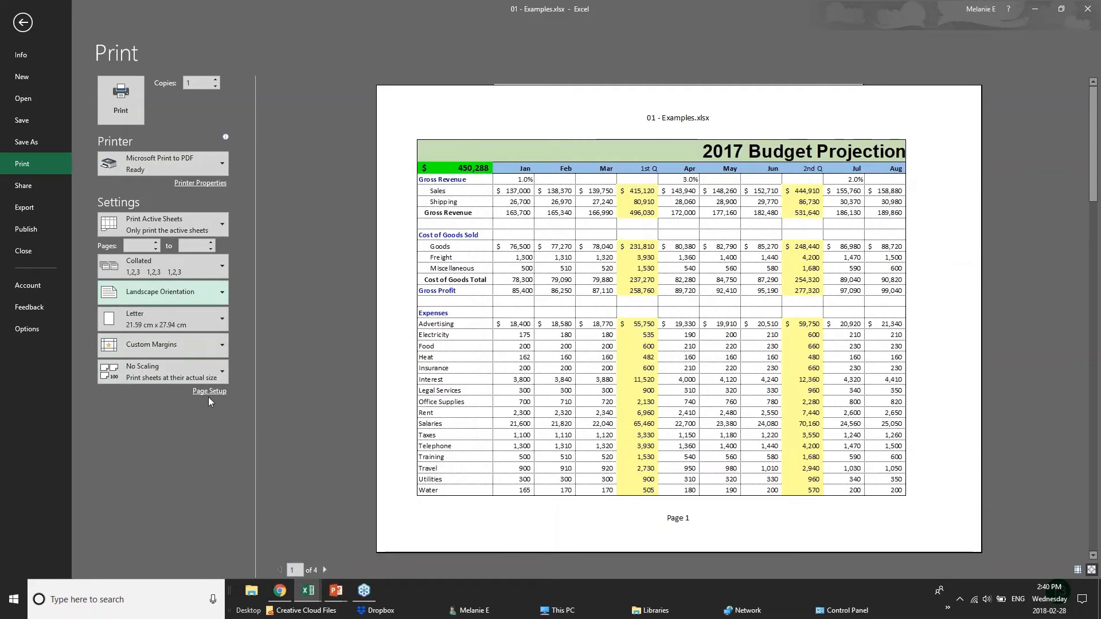
Preview printing only the current selection, and restore the print range to Print Active Sheets.
click(220, 220)
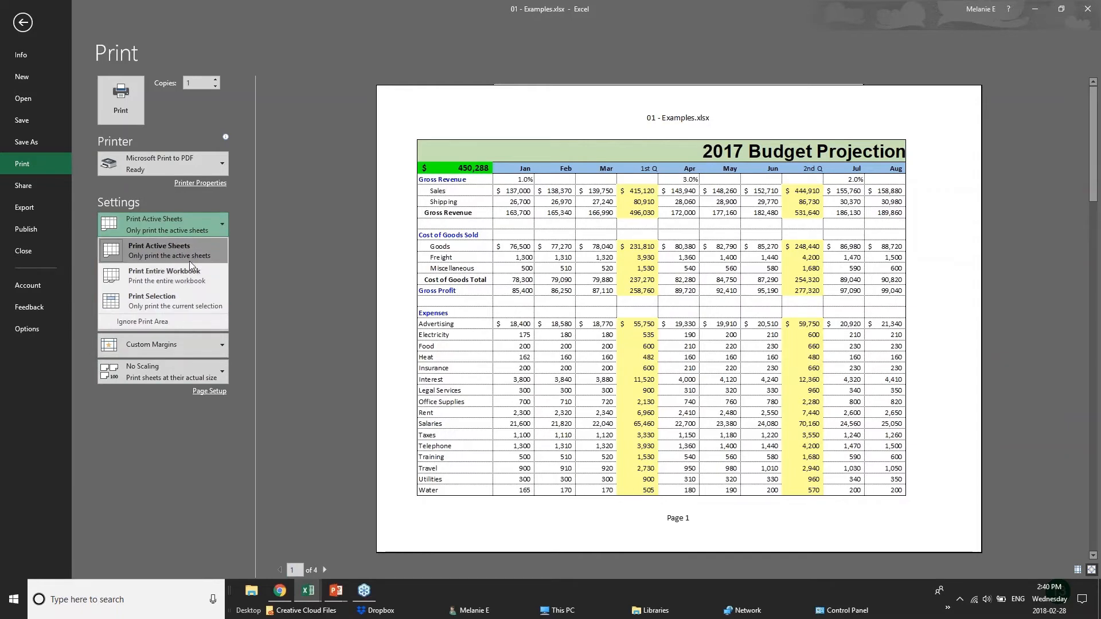
click(191, 300)
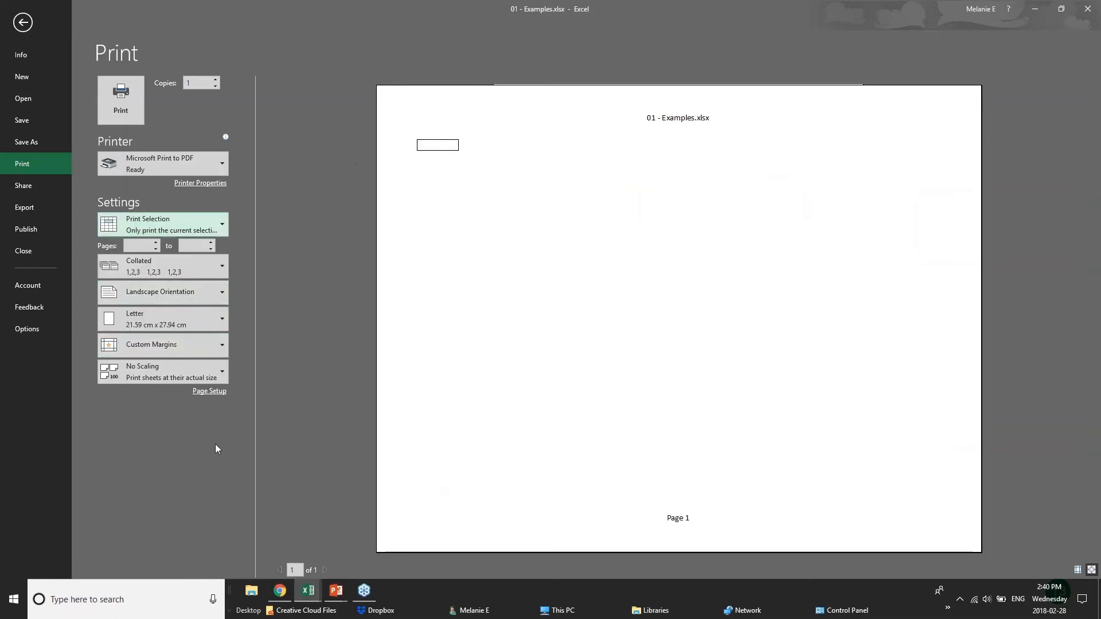
click(178, 226)
click(184, 259)
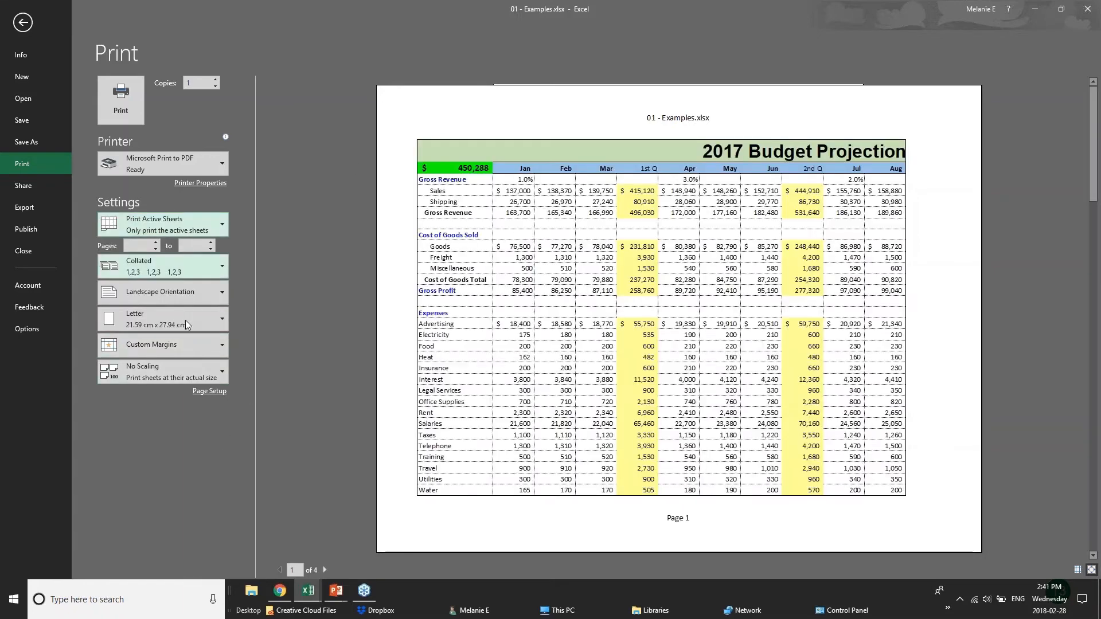
Apply Narrow margins to the printout and set its scaling to fit 1 page wide by 1 tall.
click(216, 346)
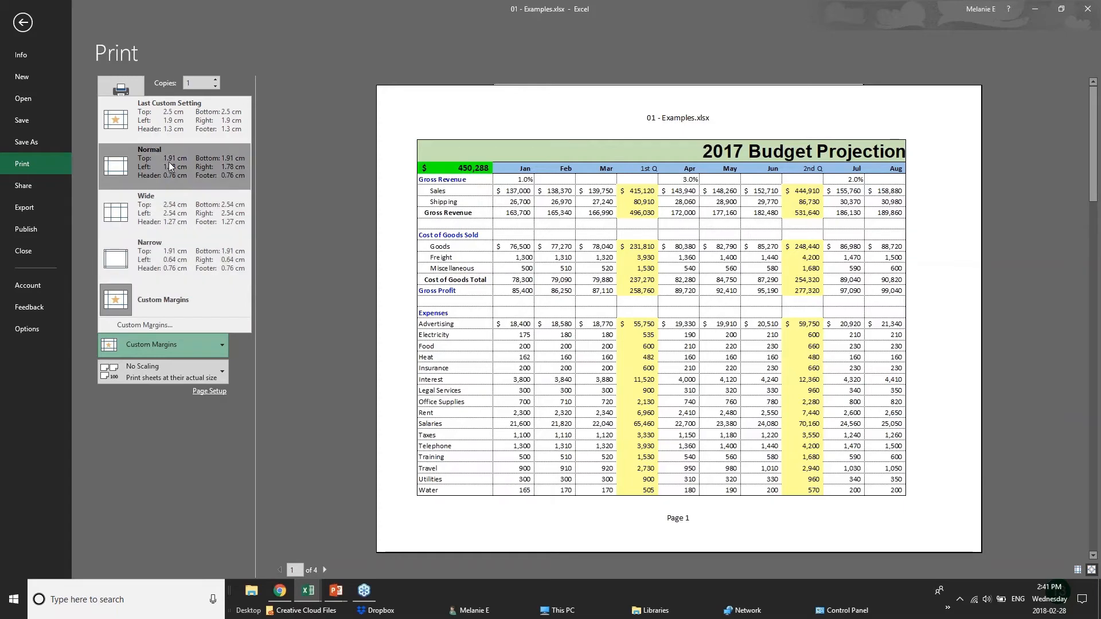
click(179, 263)
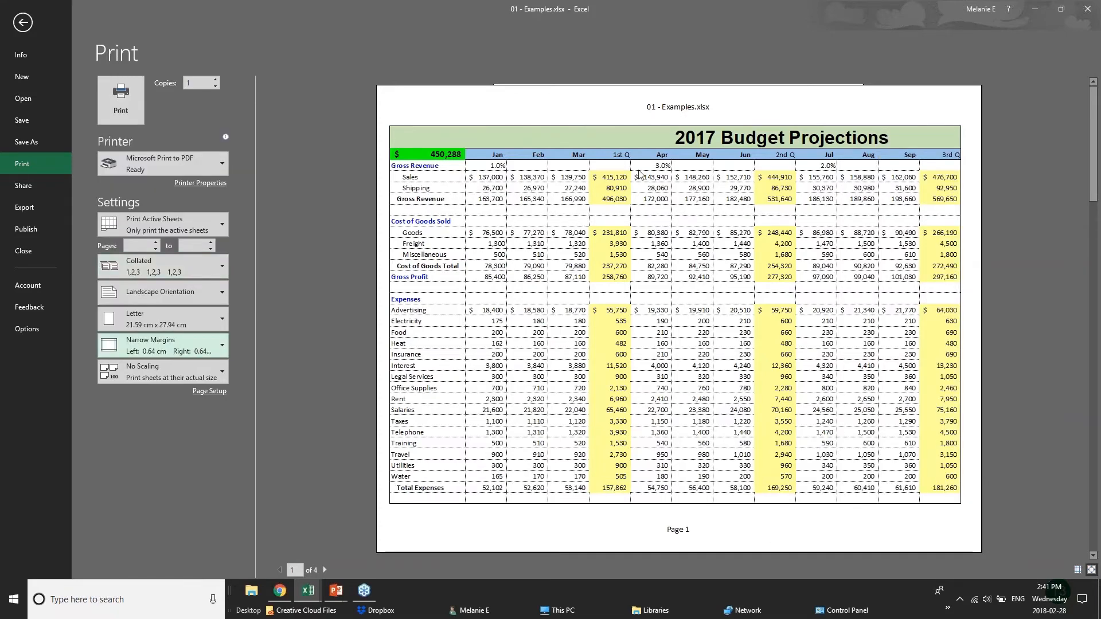
click(207, 392)
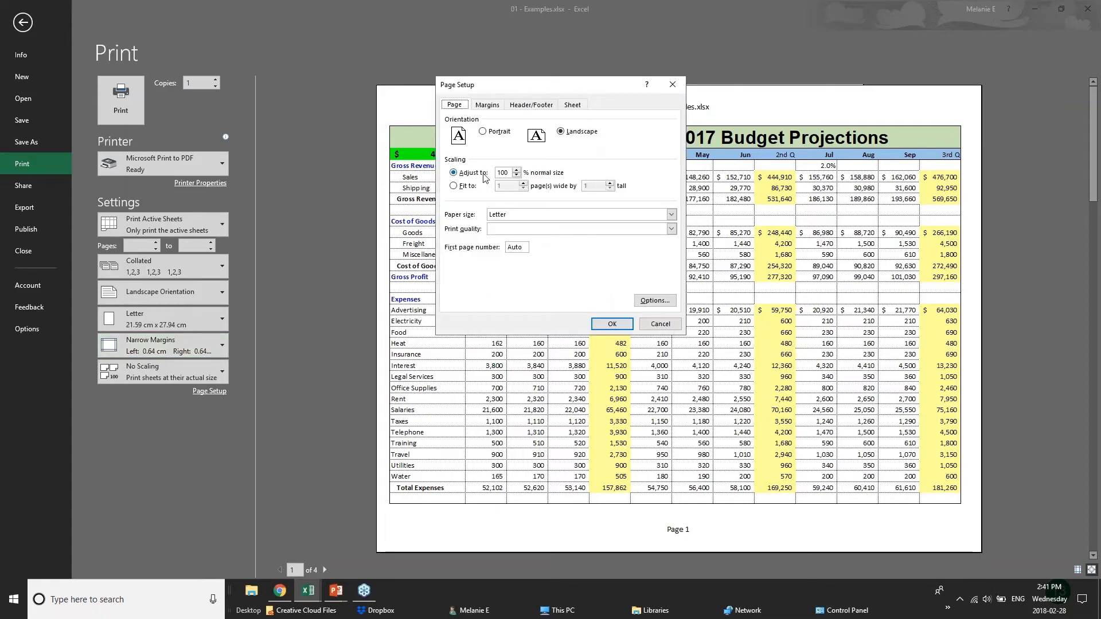
click(519, 175)
click(519, 176)
click(517, 170)
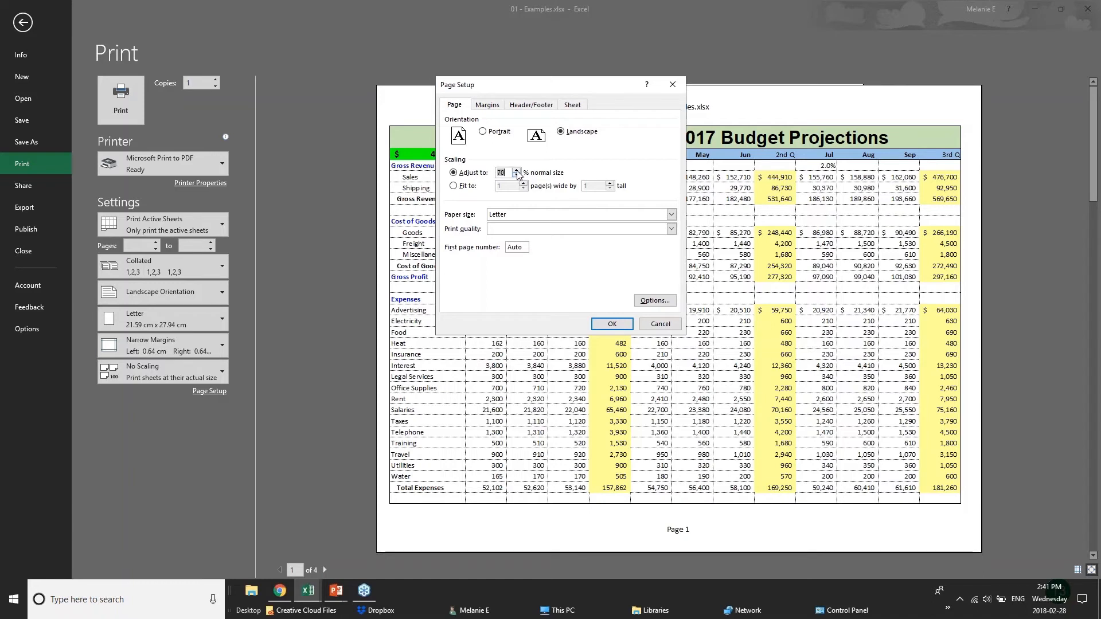
click(456, 187)
Create a custom page header with BUDGET PROJECTIONS in the left section and CONFIDENTIAL replacing the file name in the center section.
click(488, 106)
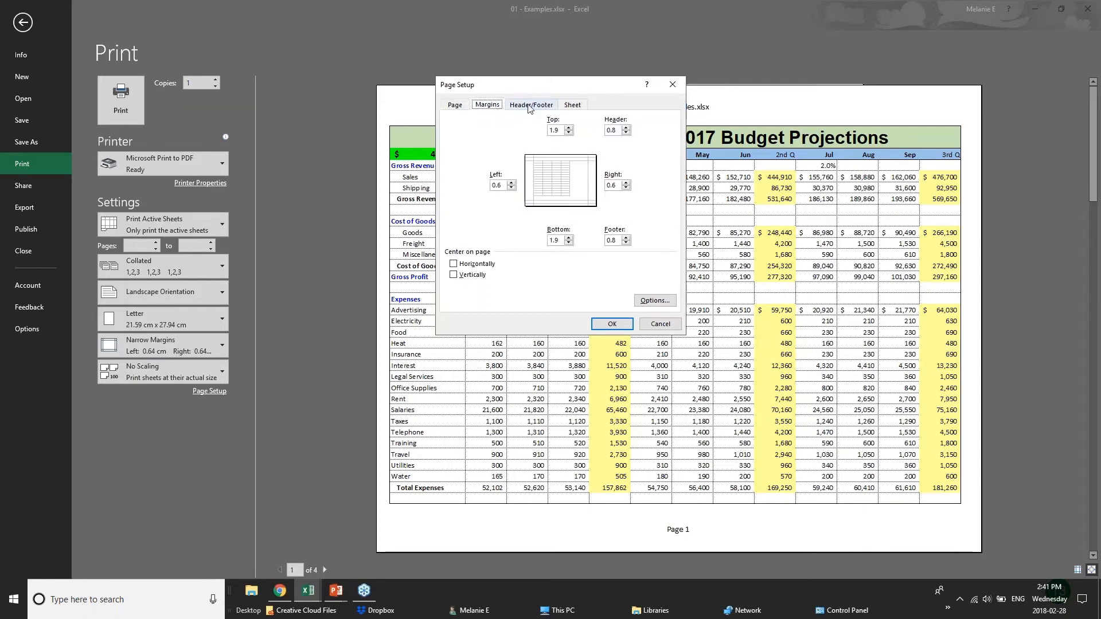
click(529, 107)
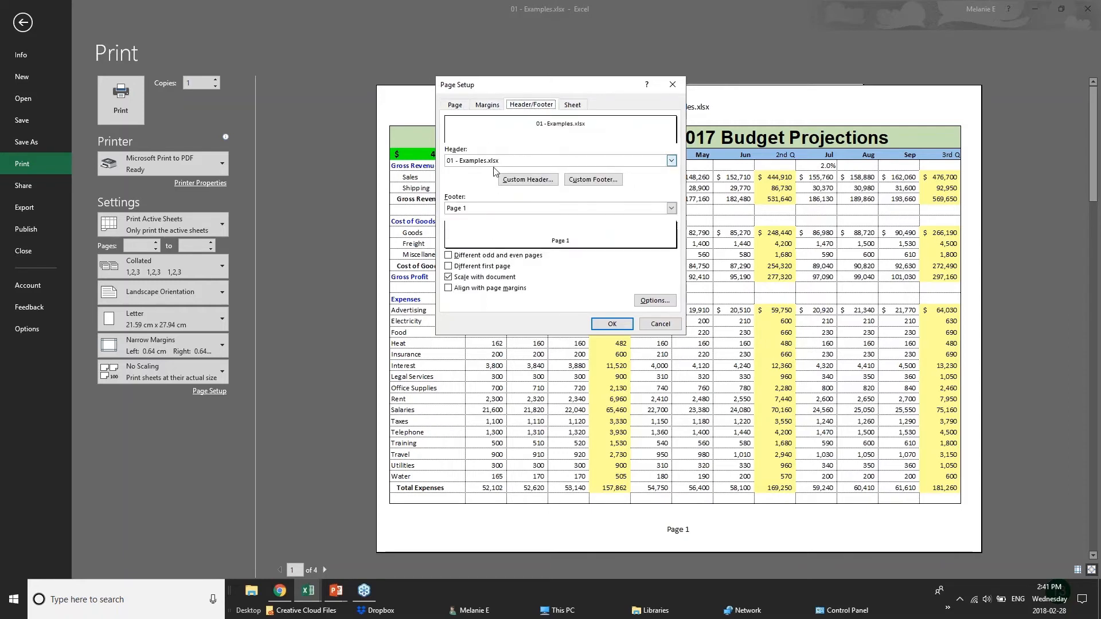
click(514, 163)
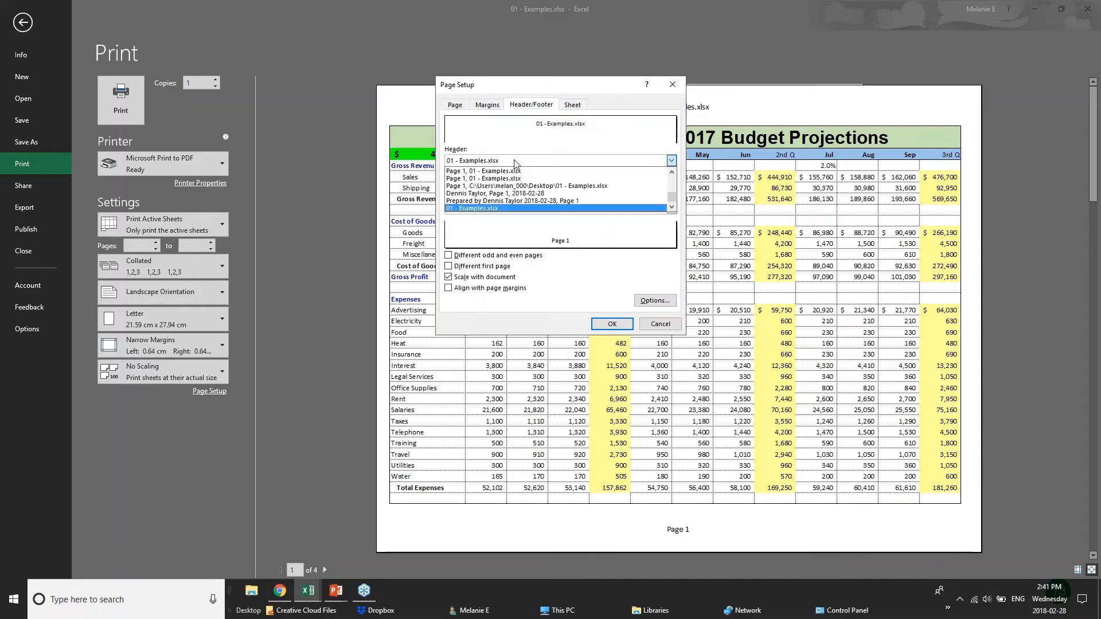
click(515, 162)
click(529, 180)
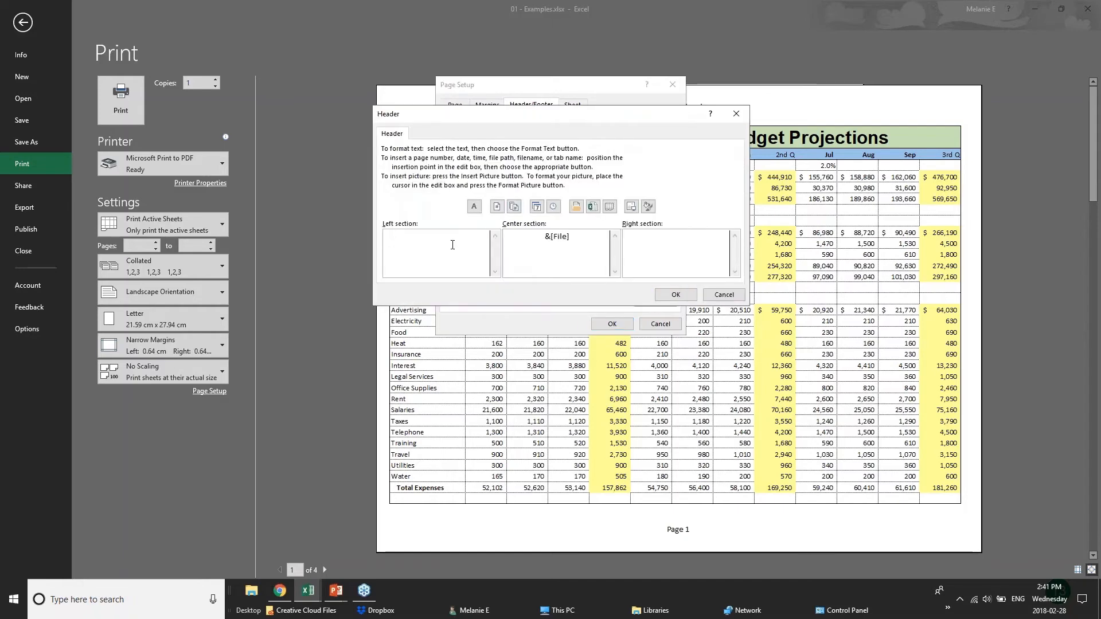
text(BUDGET PROD)
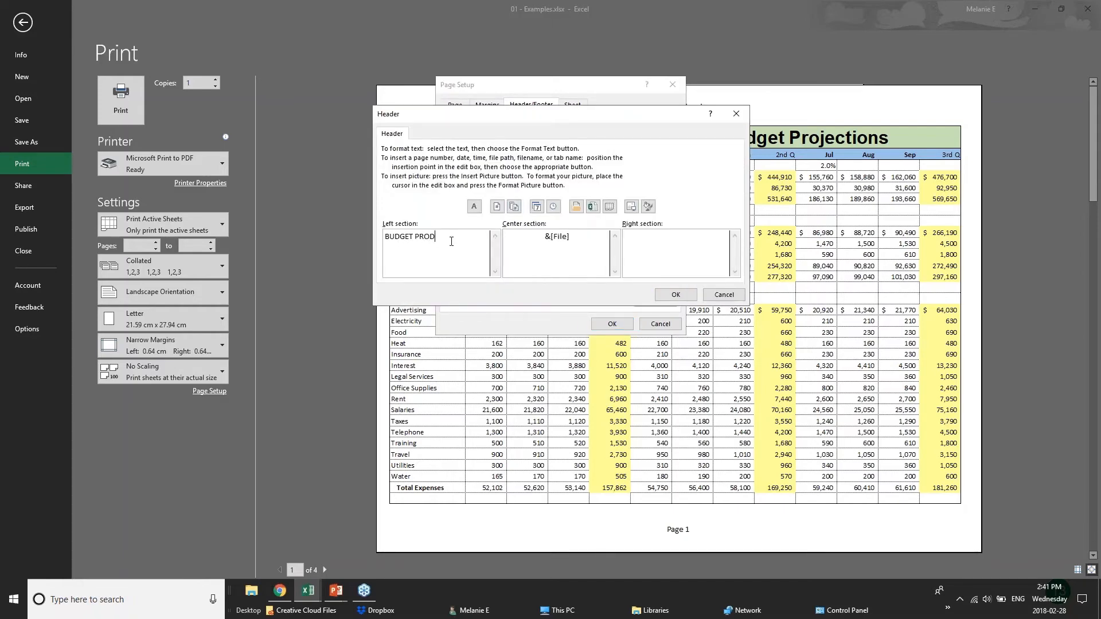
key(BackSpace)
text(JECTIONS)
drag(598, 239, 504, 230)
text(CONFIDENTIAL)
click(675, 295)
click(612, 324)
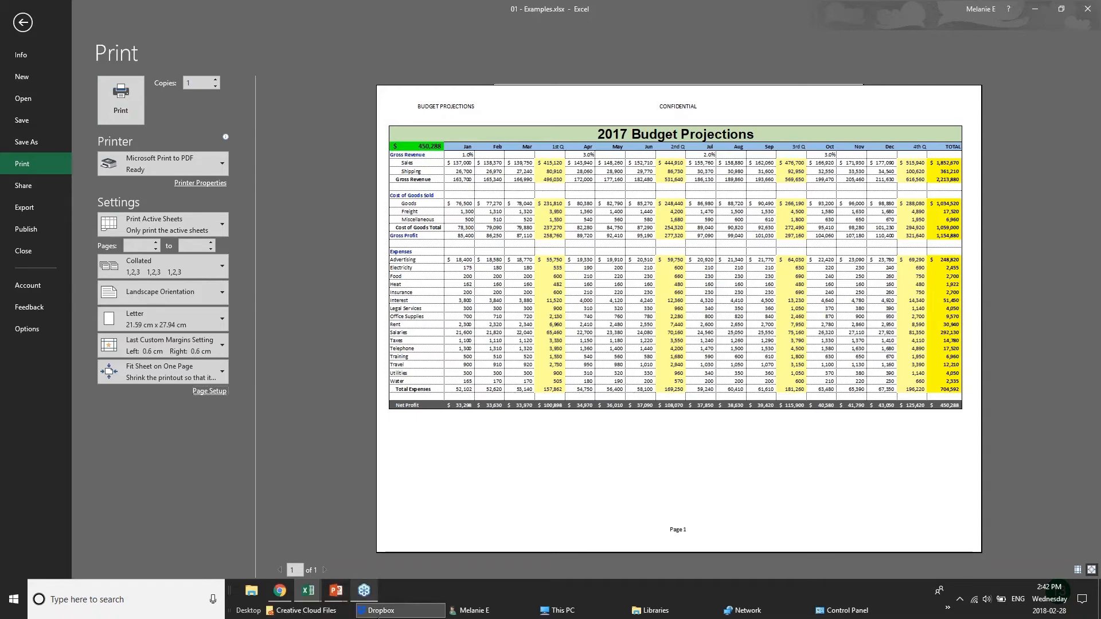
Switch to the PowerPoint slide show and advance from Saving & Printing to the Sharing & Security slide.
mouse_move(336, 601)
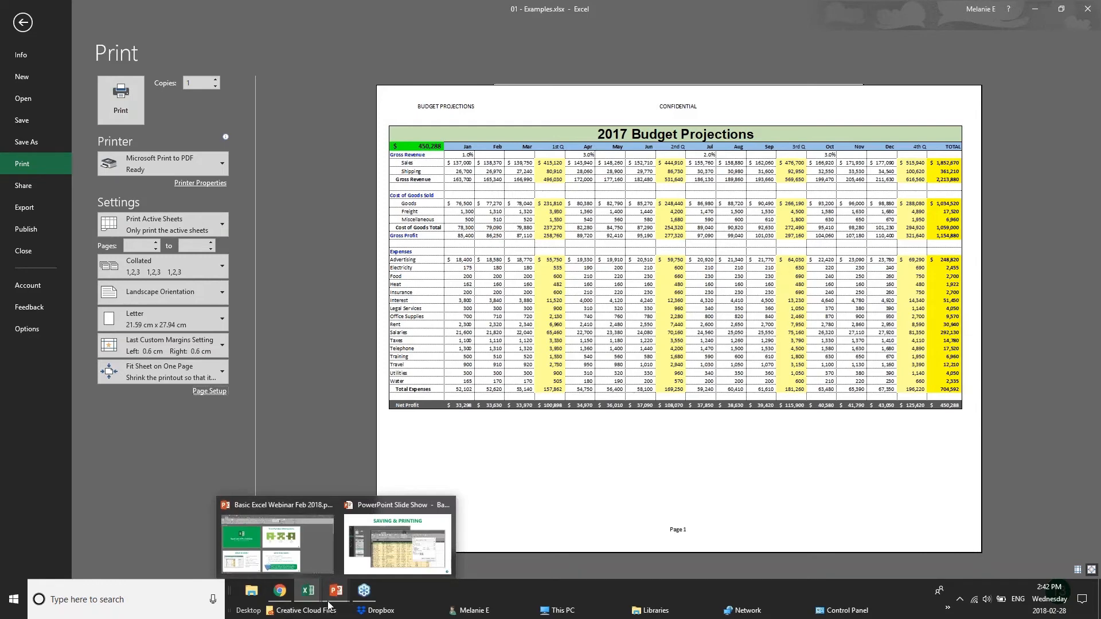
click(329, 606)
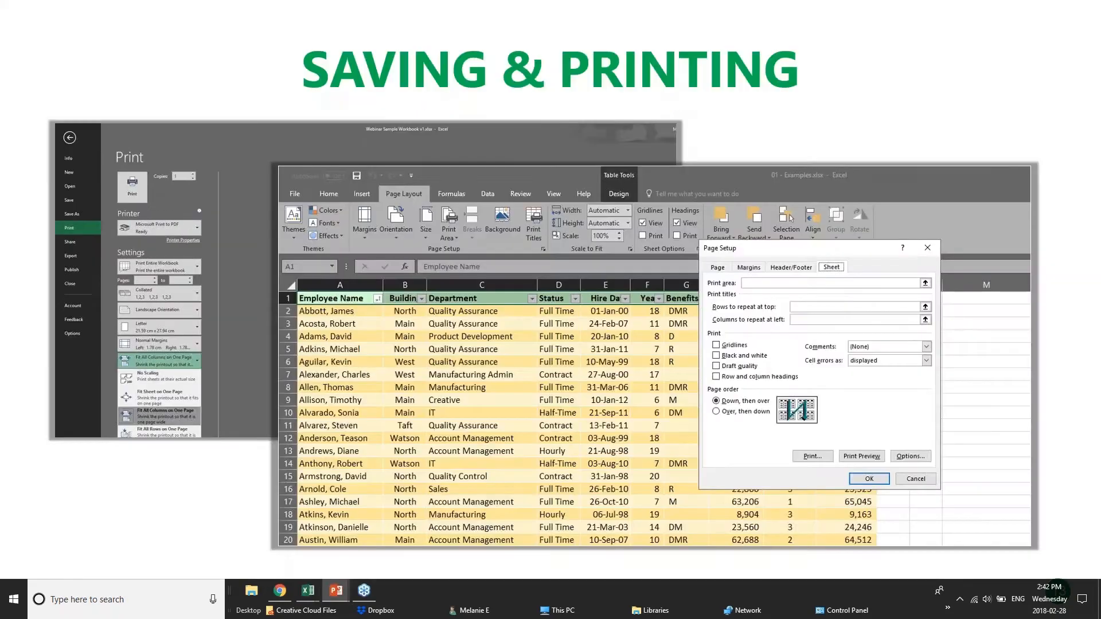
key(Right)
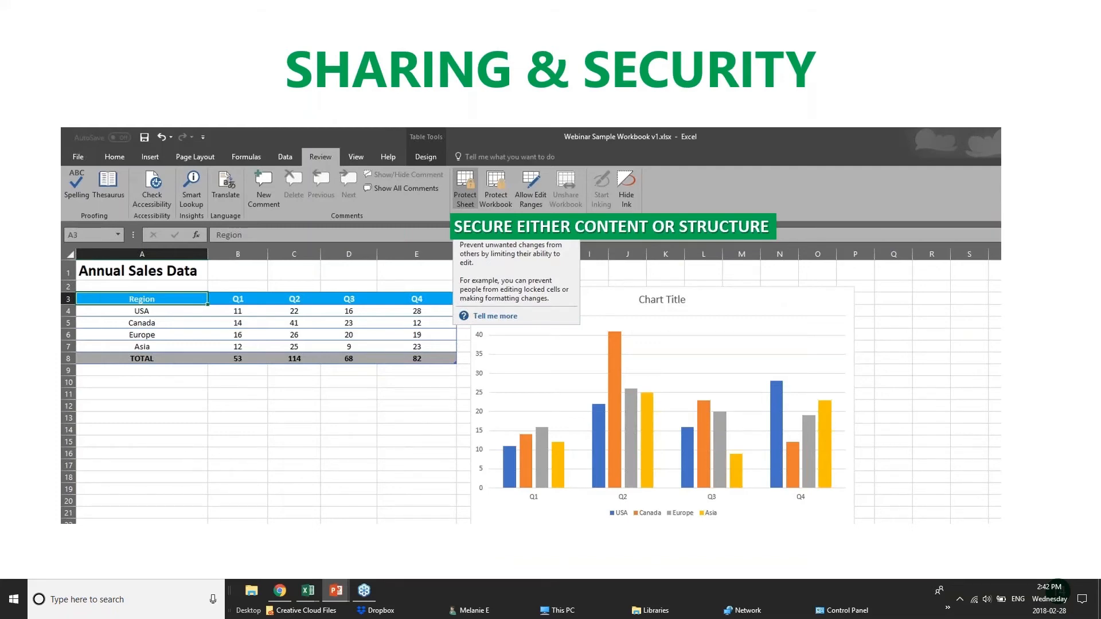
Switch to the 01 - Examples workbook in Excel and check its OneDrive and This PC locations for saving a copy.
click(291, 592)
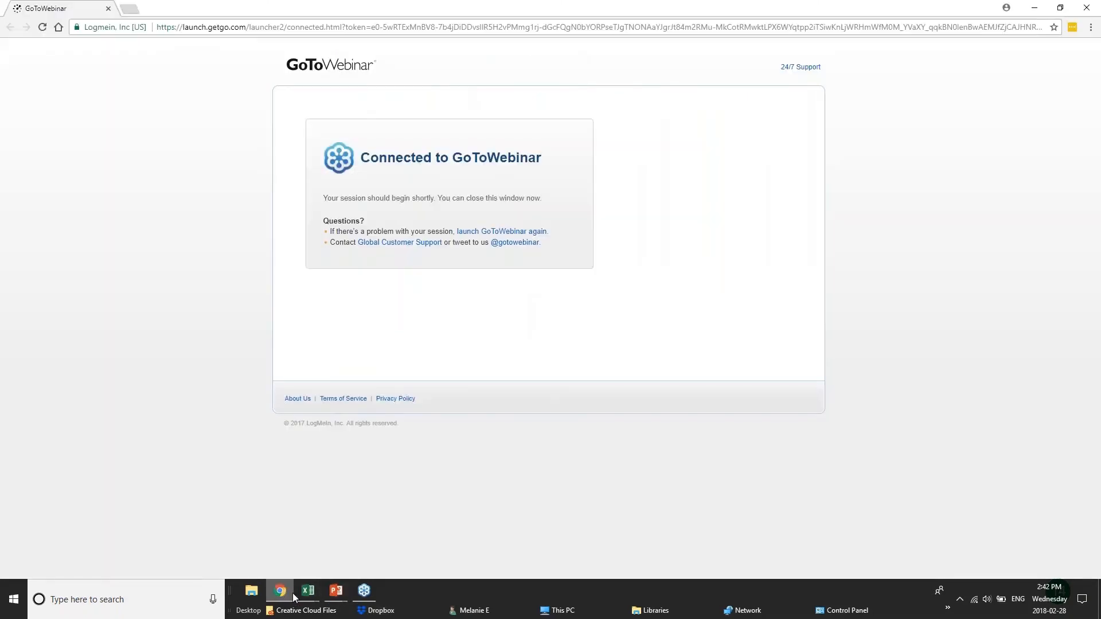
mouse_move(308, 591)
click(184, 539)
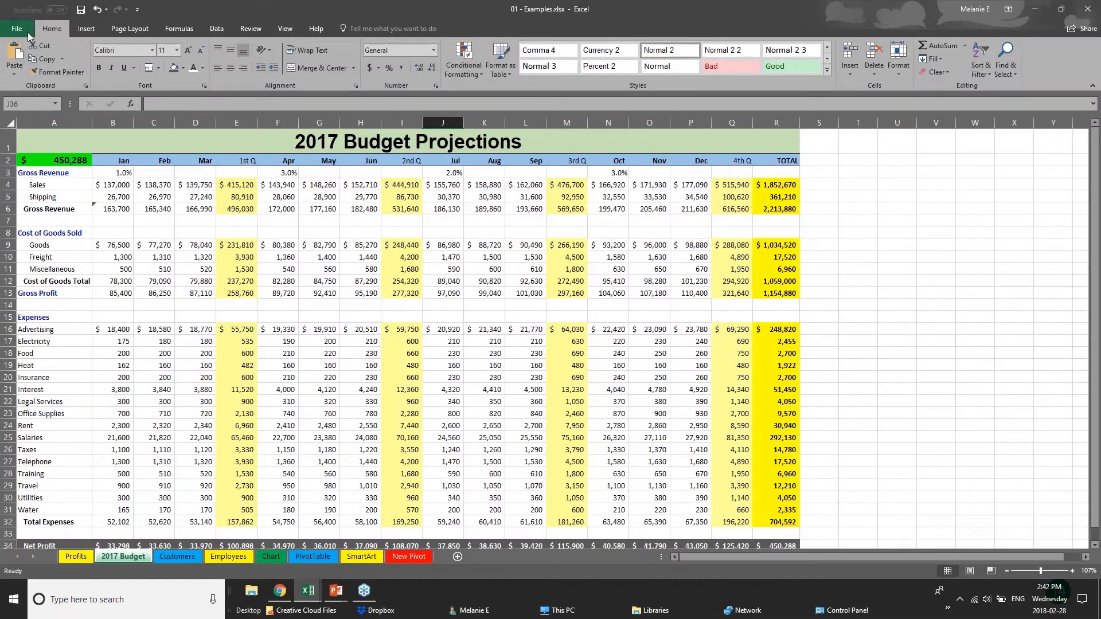
click(28, 32)
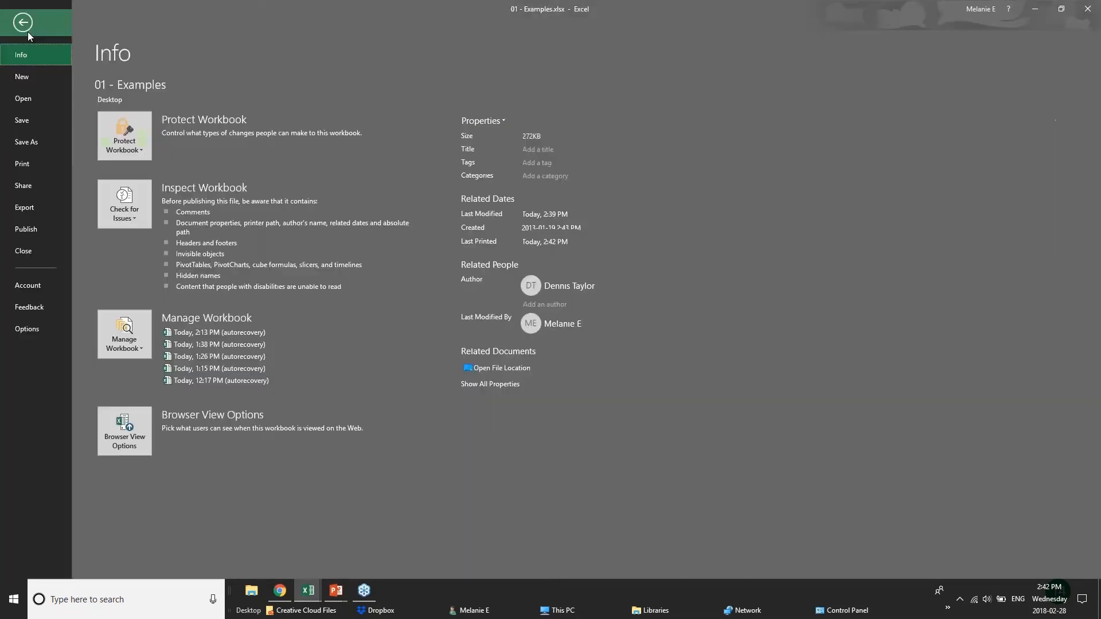
click(20, 142)
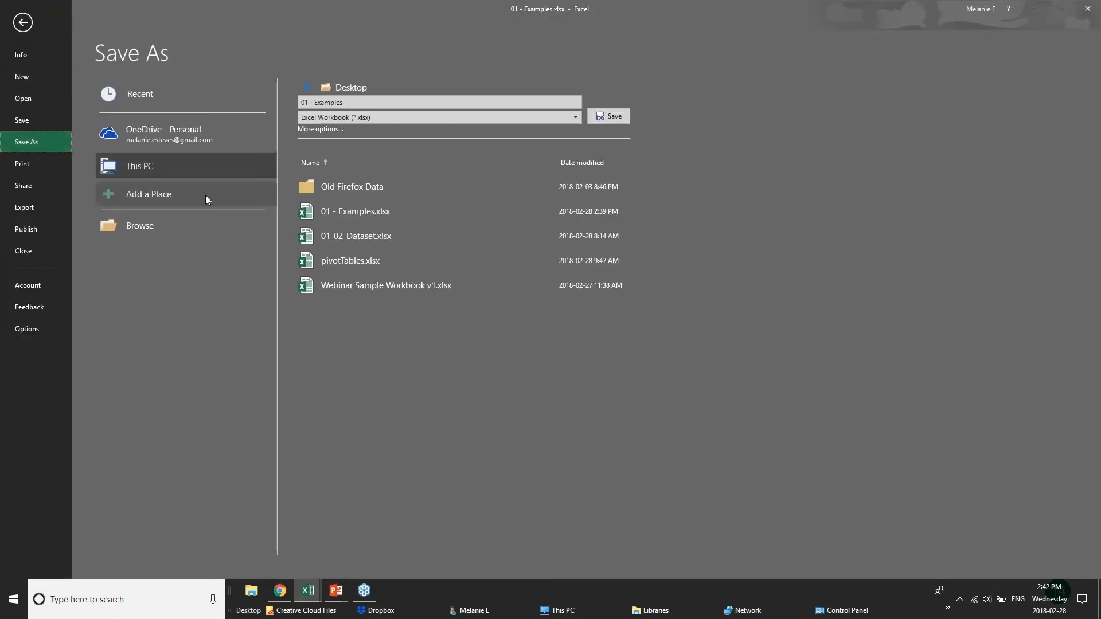
click(137, 140)
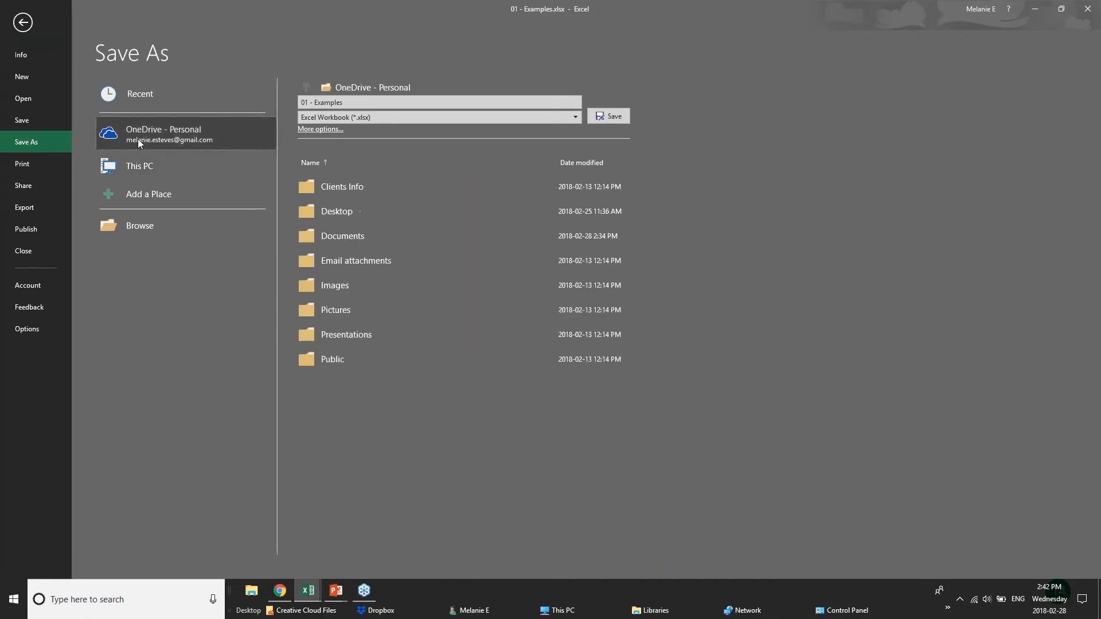
click(148, 169)
Examine the open and modify password fields in the full Save As dialog's General Options, and return to the worksheet without saving.
click(312, 129)
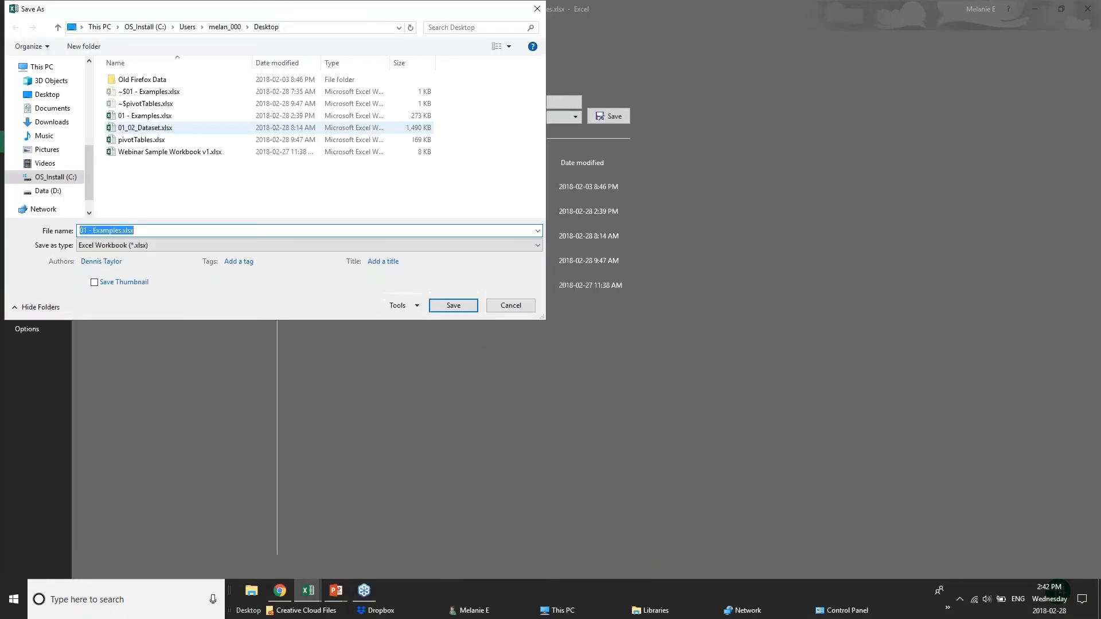
click(401, 305)
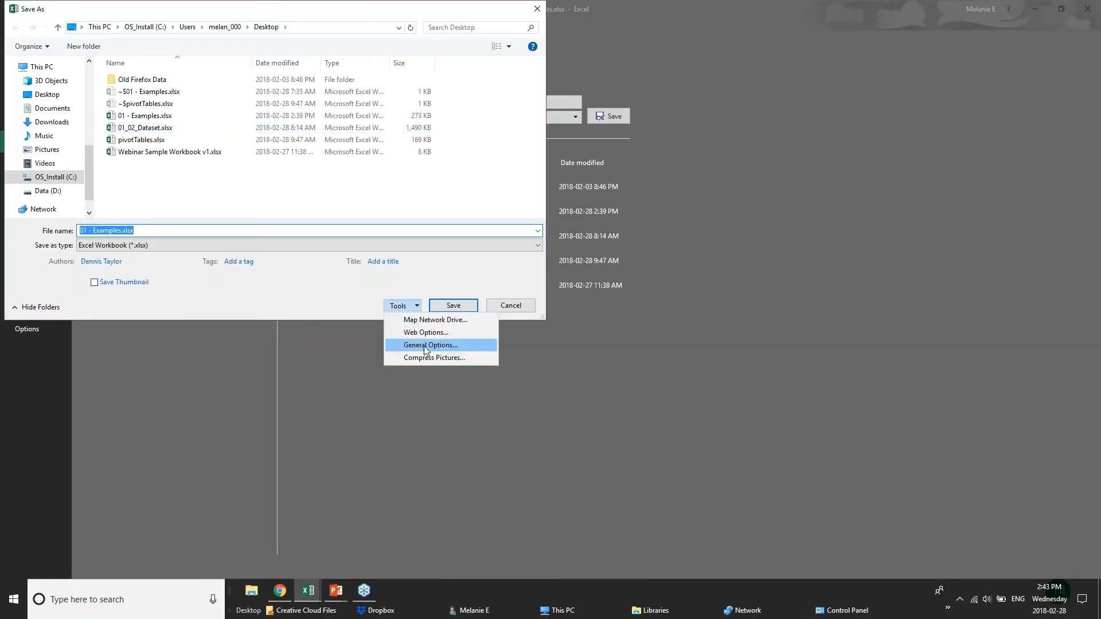
click(424, 344)
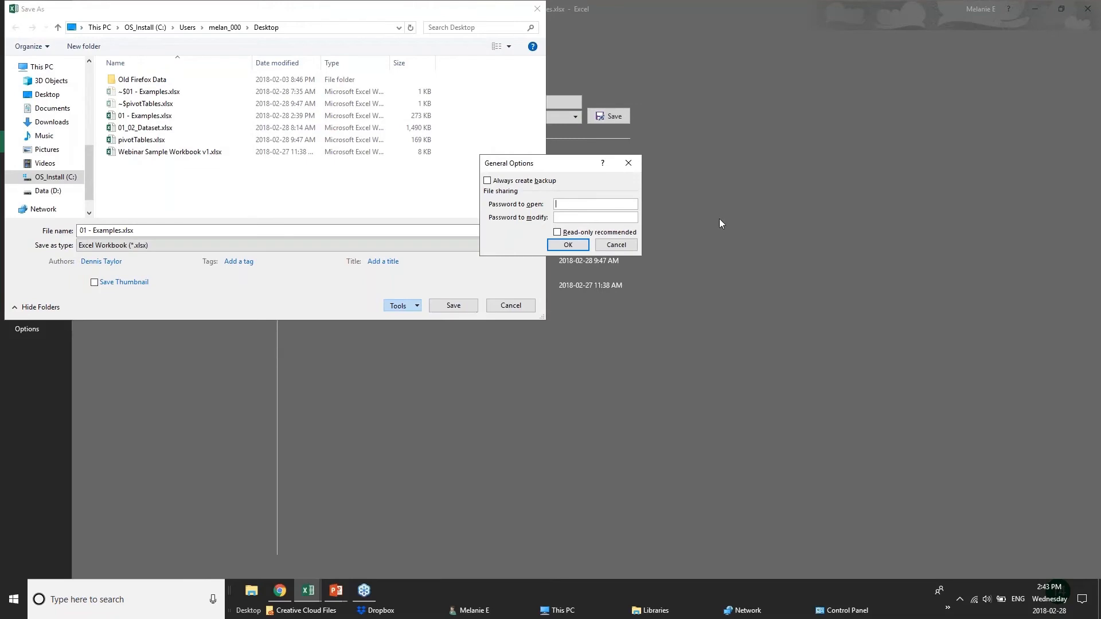
click(617, 245)
click(511, 305)
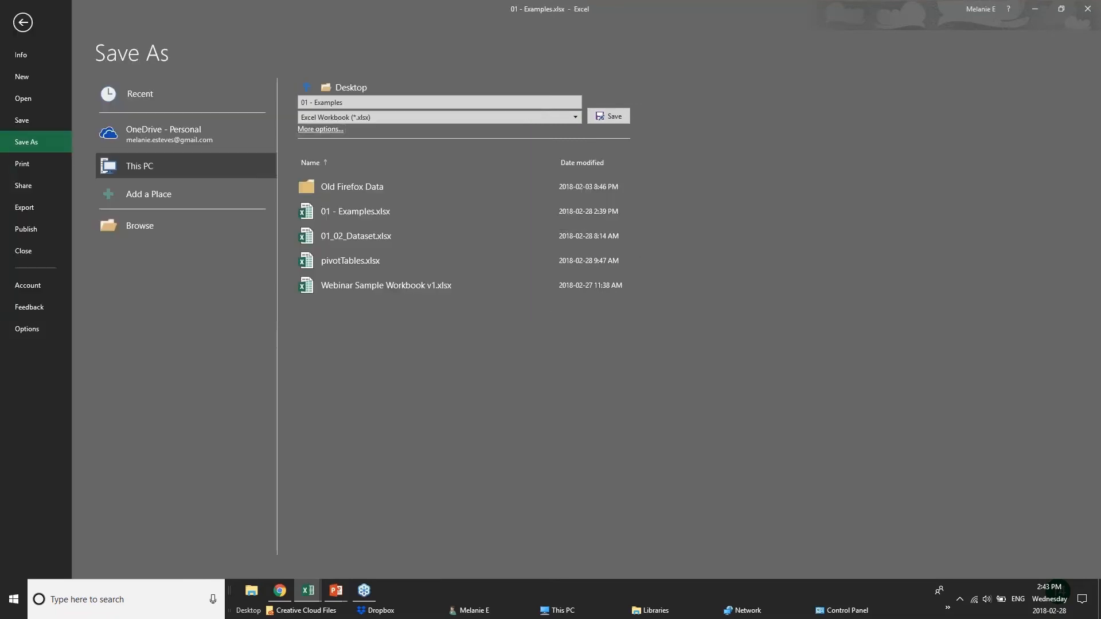
click(23, 22)
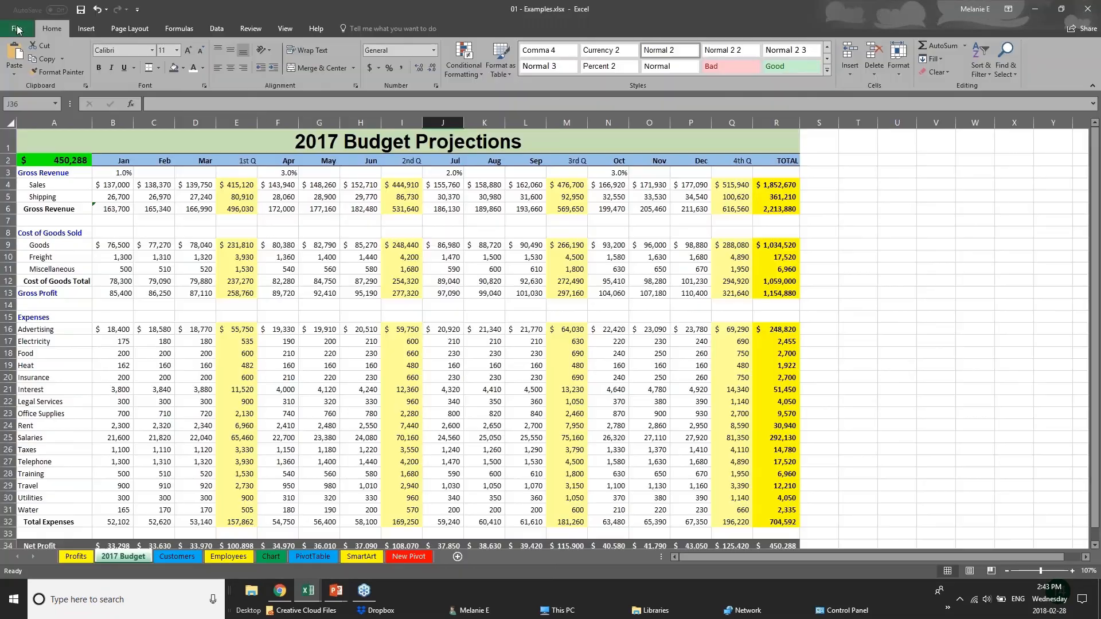
click(143, 312)
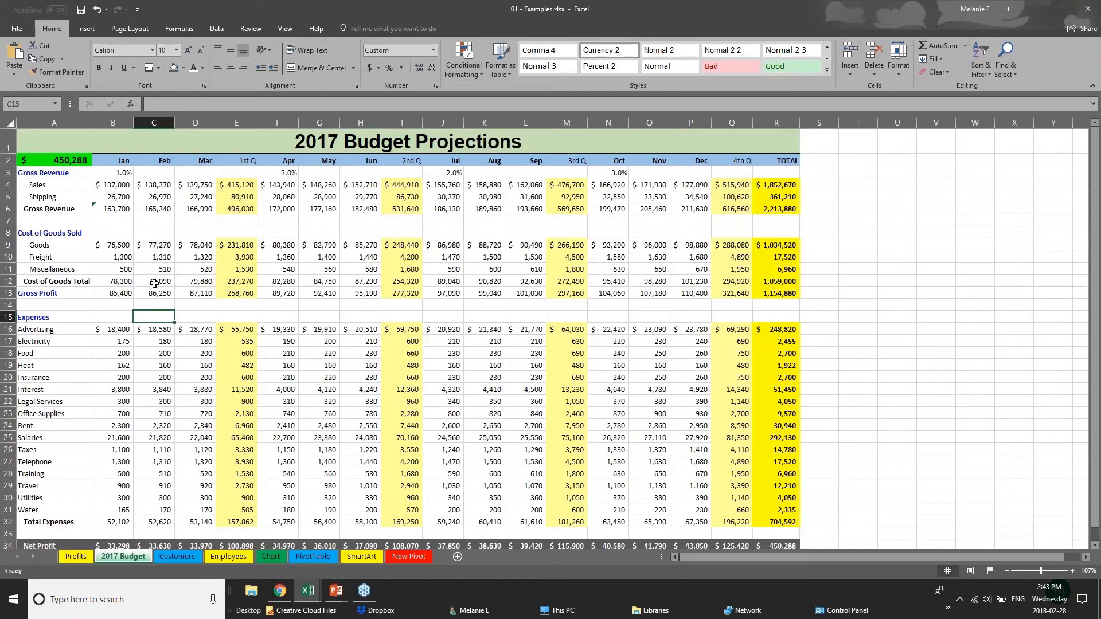
click(226, 279)
click(237, 300)
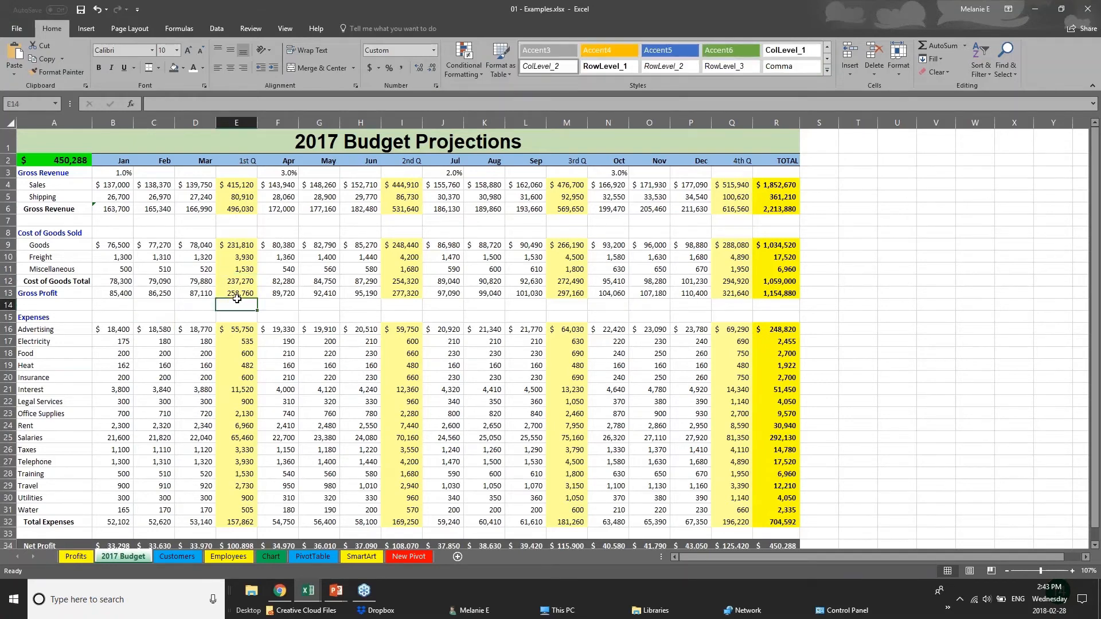
click(238, 299)
click(244, 292)
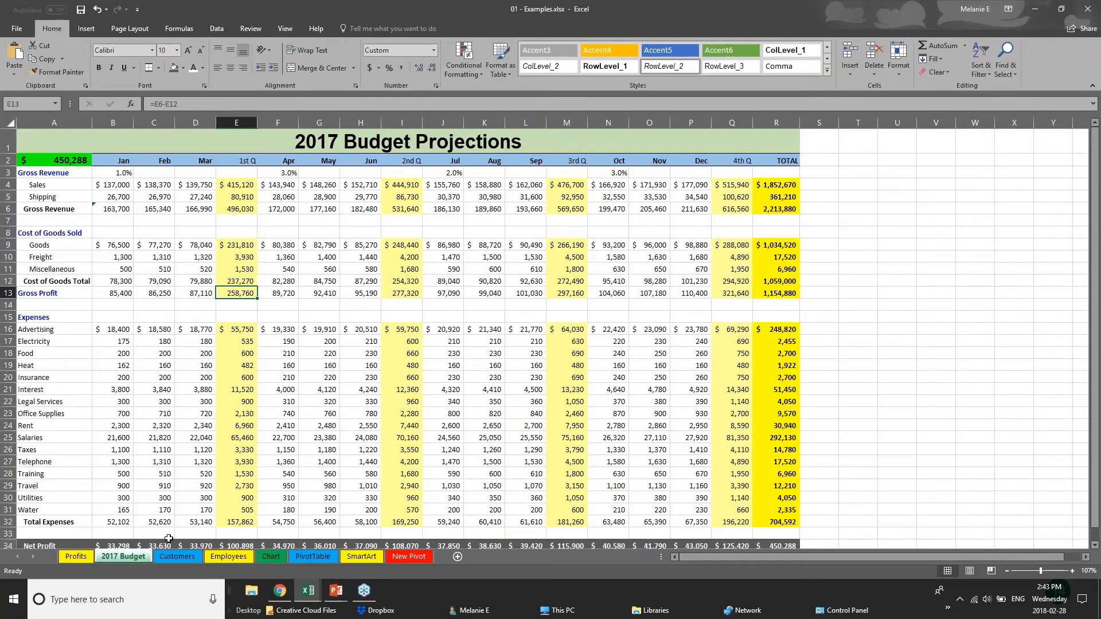
Look at the Customers sheet, and open the Employees sheet at its header row.
click(164, 555)
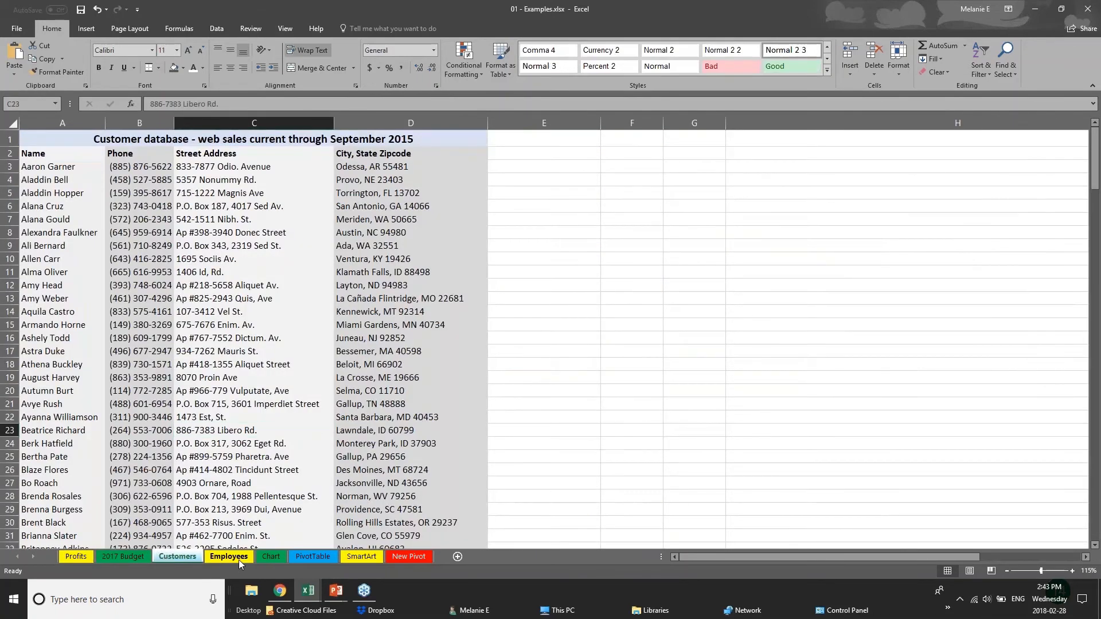
click(239, 557)
scroll(236, 366, up, 1)
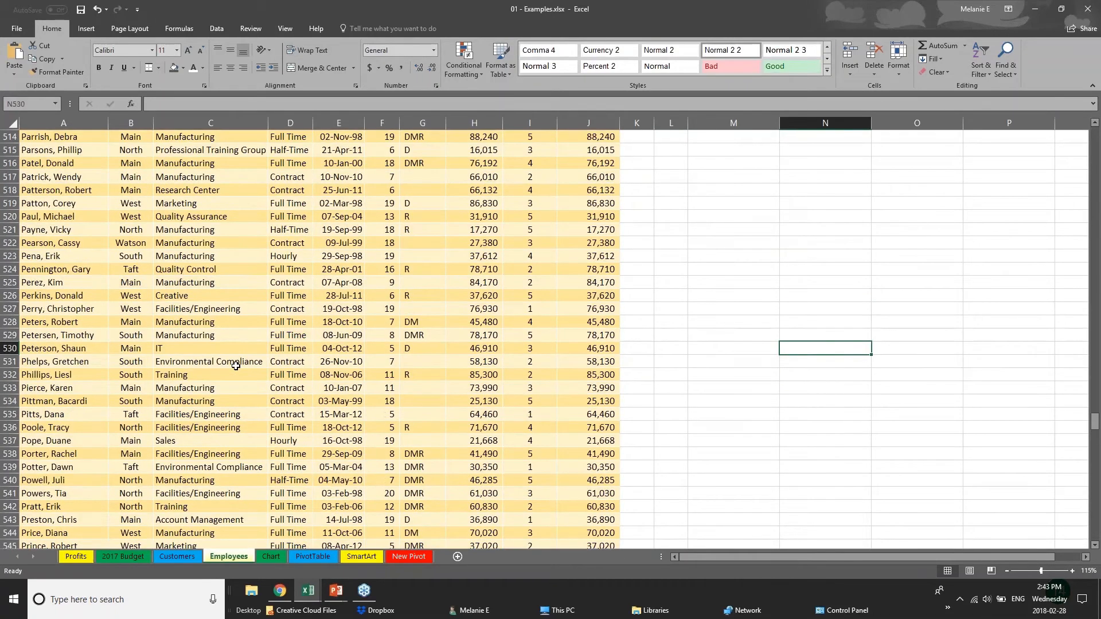
drag(1095, 422, 1096, 133)
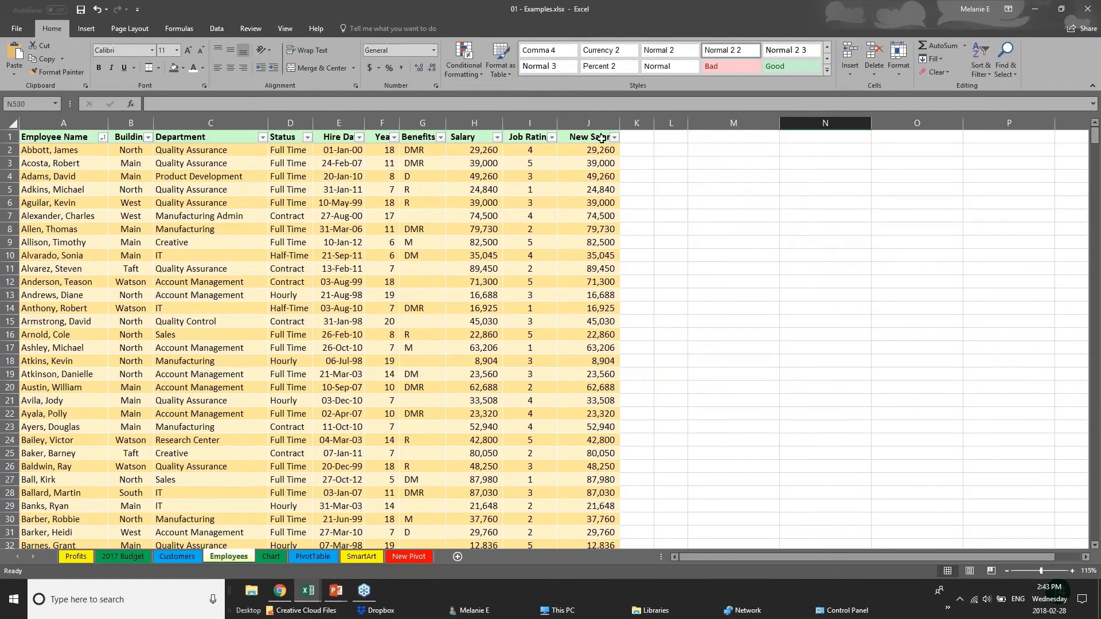
Inspect the Salary and New Salary headers, the first row's salary, and the New Salary formulas in rows 2 and 4.
click(476, 138)
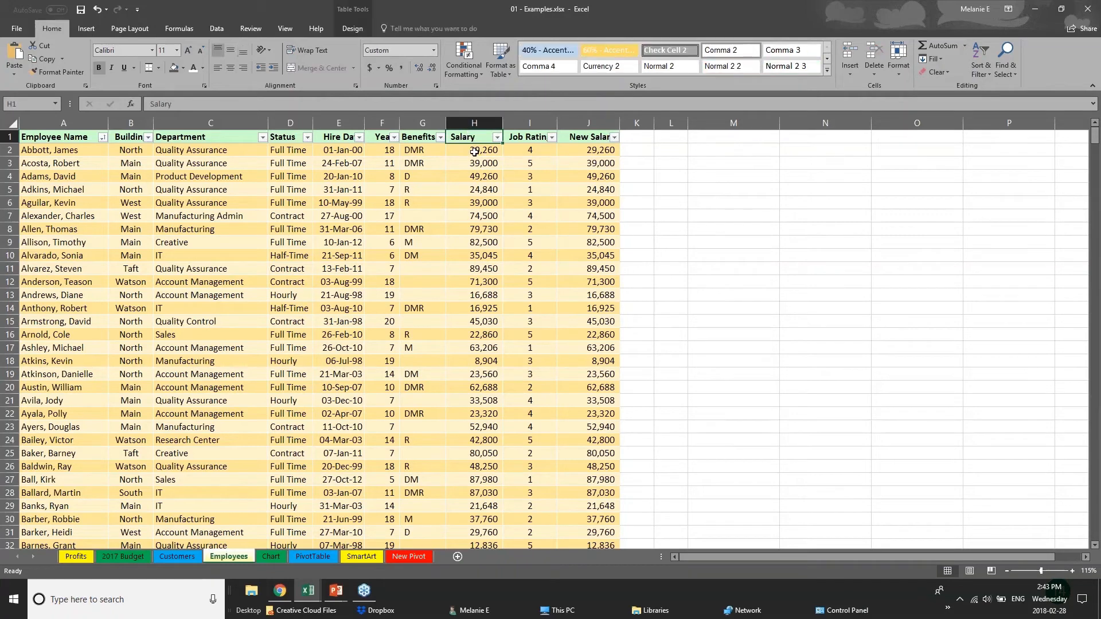
click(474, 150)
click(601, 151)
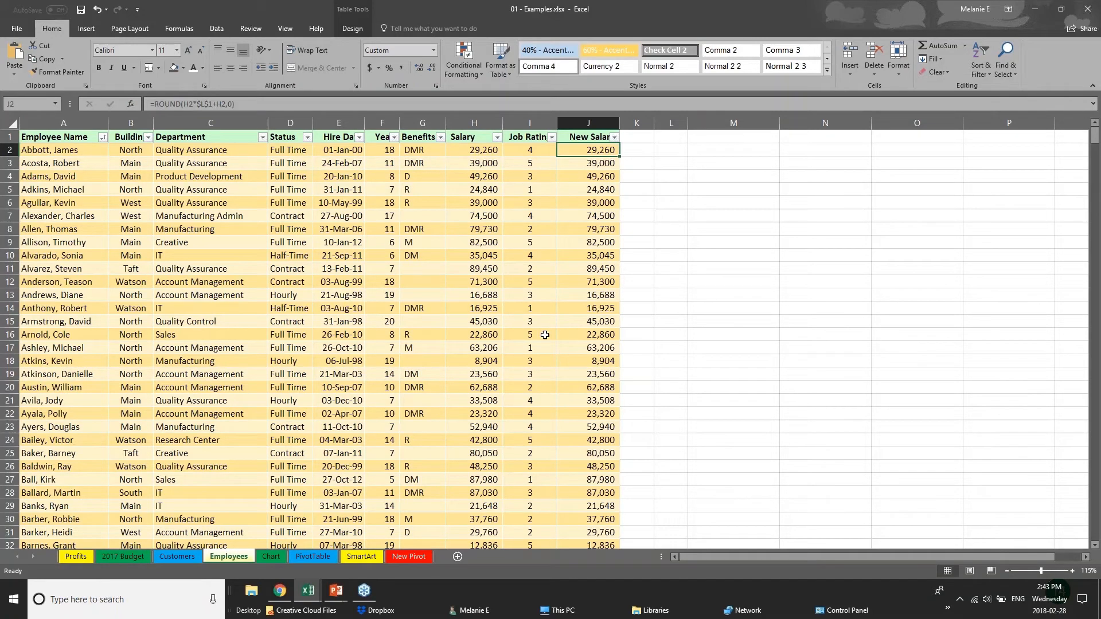
click(324, 363)
click(581, 138)
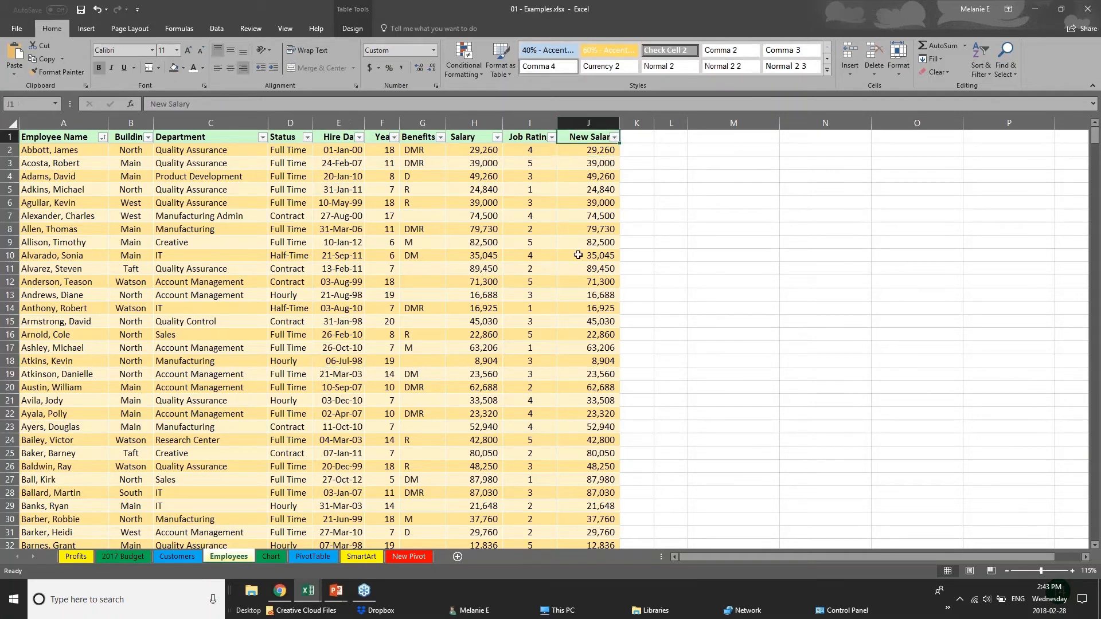
click(608, 150)
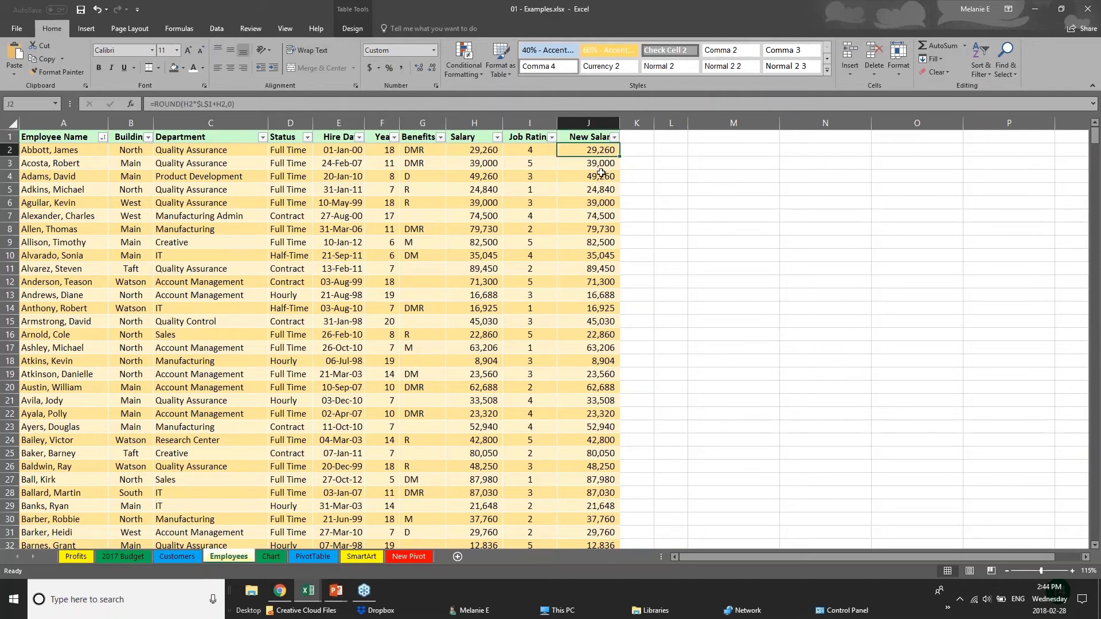
click(601, 174)
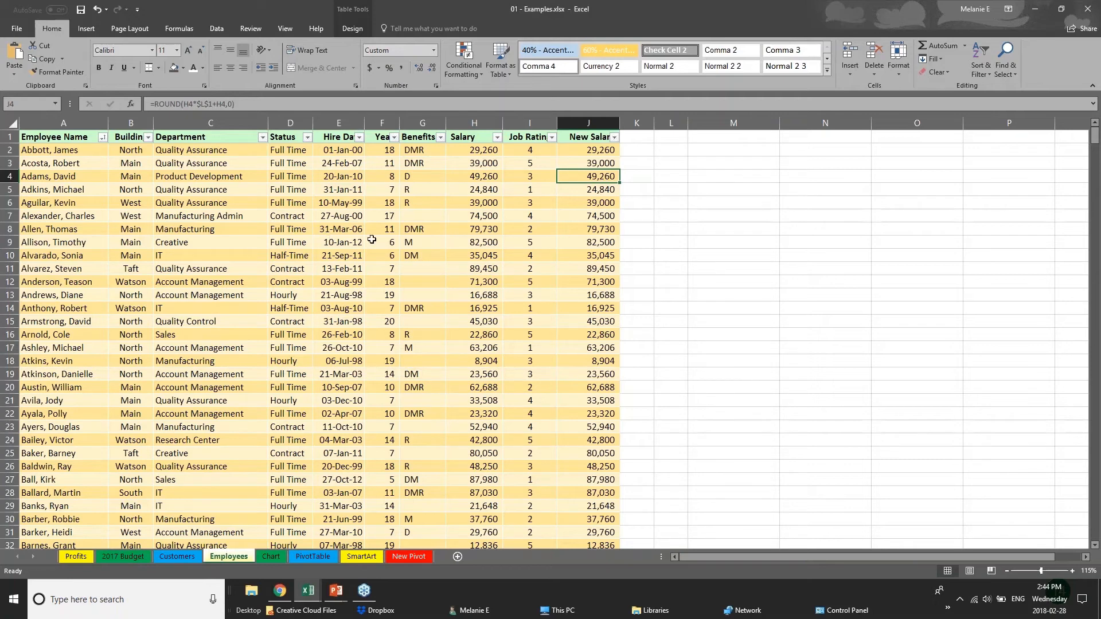
Select the whole Salary column and try Protect Sheet with an unprotect password, cancelling the dialog.
click(250, 29)
click(475, 255)
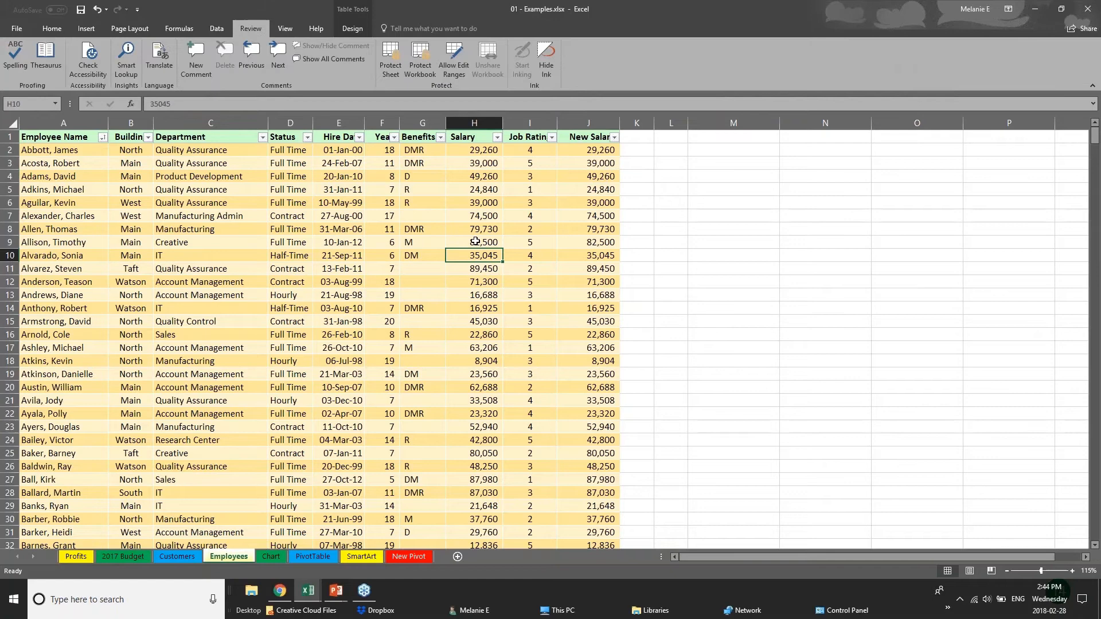
click(476, 150)
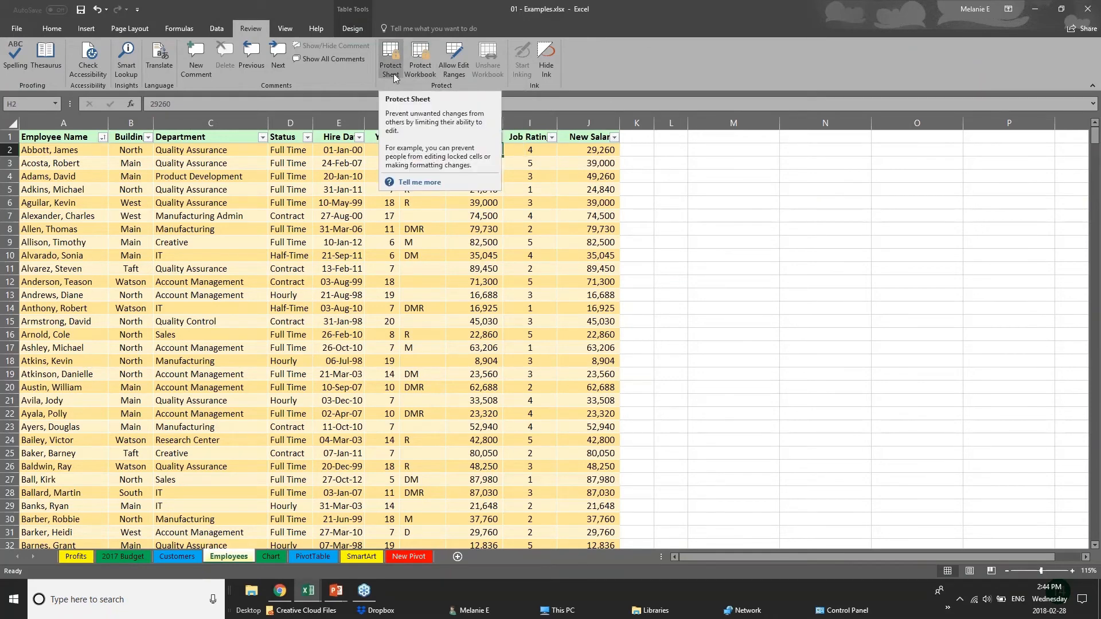
click(368, 246)
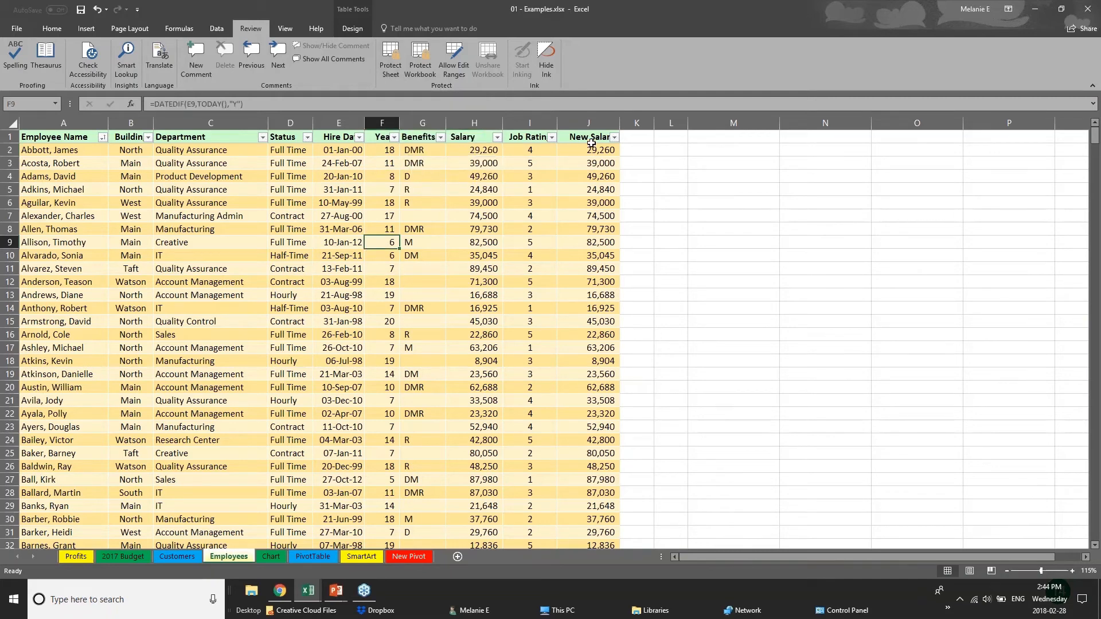
drag(596, 138, 597, 270)
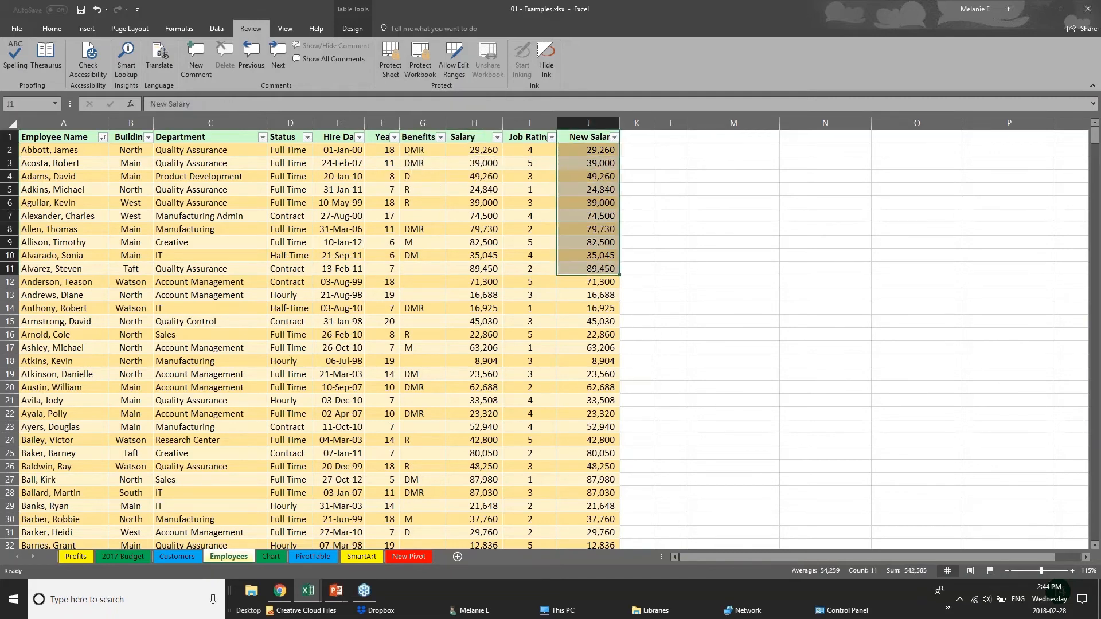
click(476, 123)
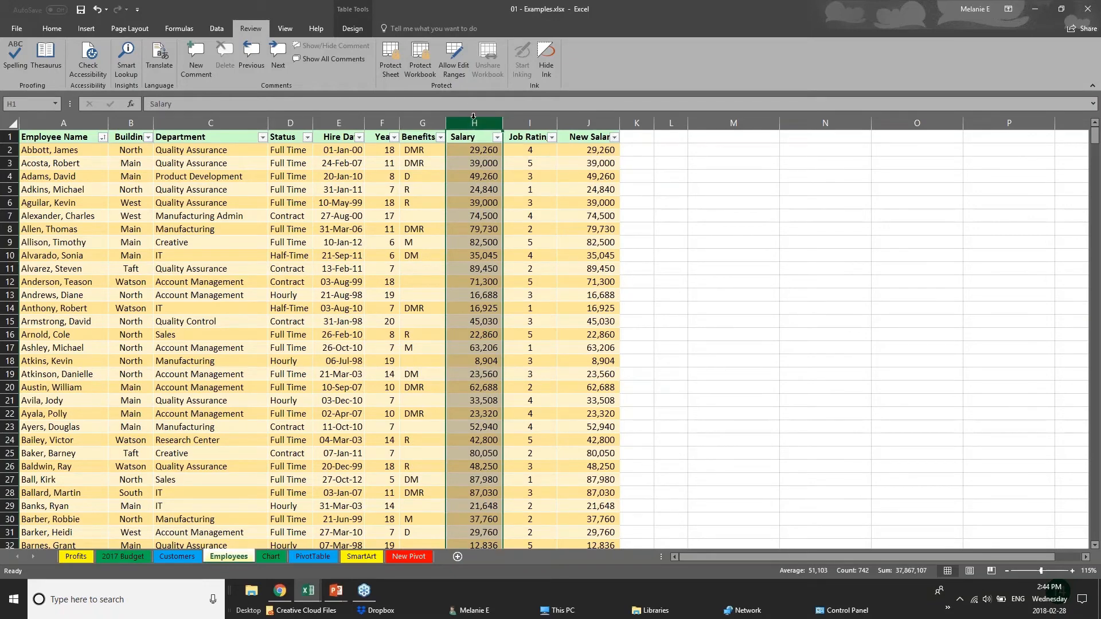
click(390, 69)
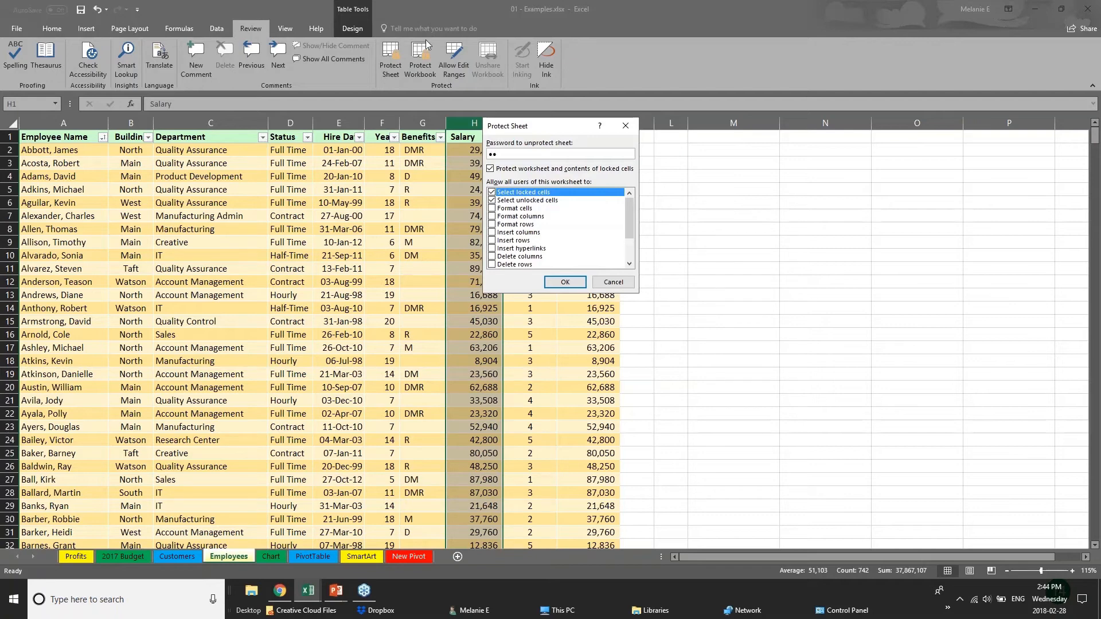
click(603, 278)
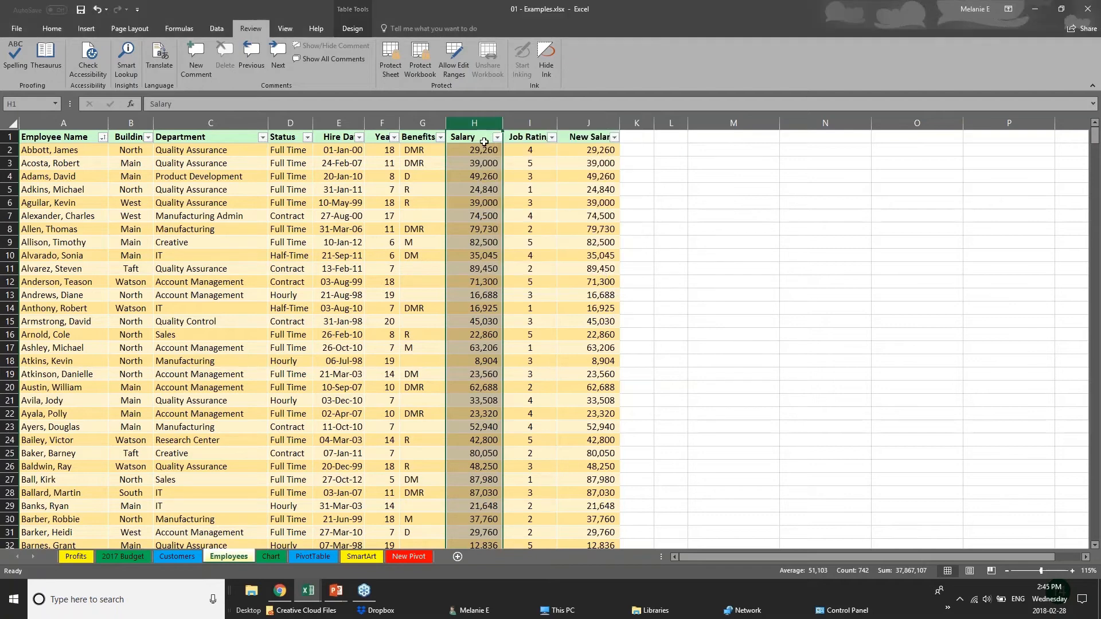
Try Protect Sheet with an unprotect password, disallowing Select locked cells and allowing Edit objects, and cancel the dialog.
click(322, 462)
click(392, 74)
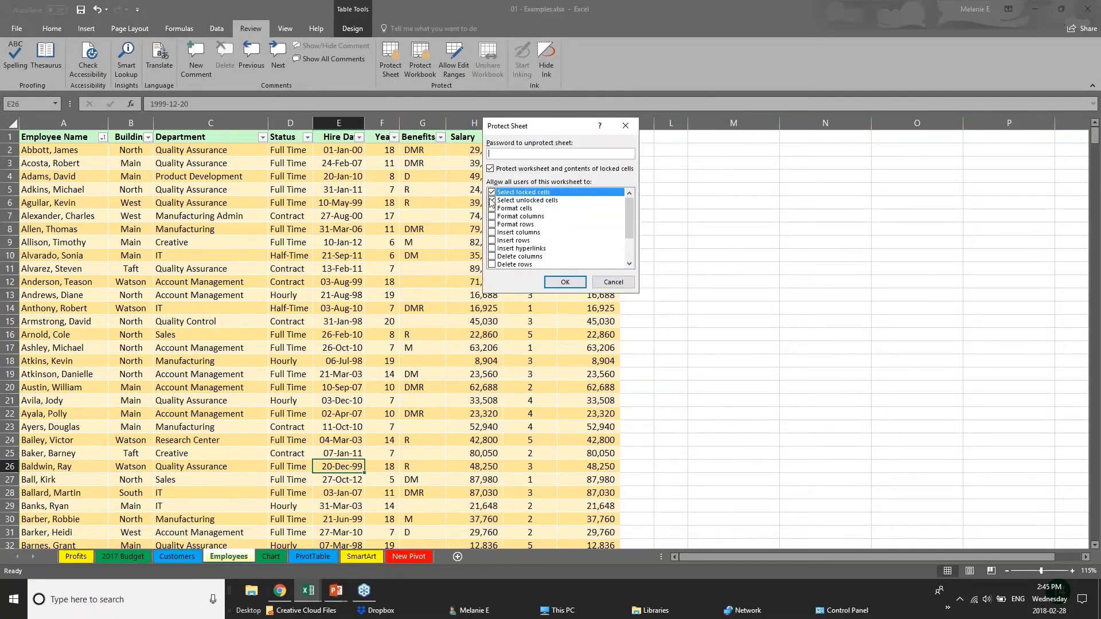
text(••)
click(492, 193)
drag(628, 229, 629, 249)
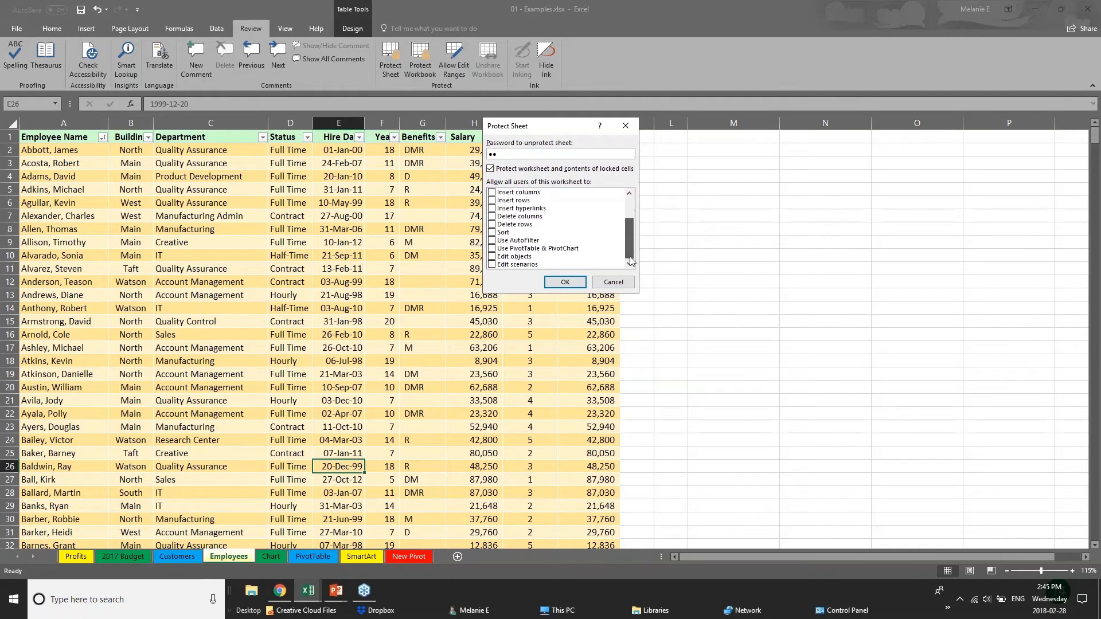
click(491, 257)
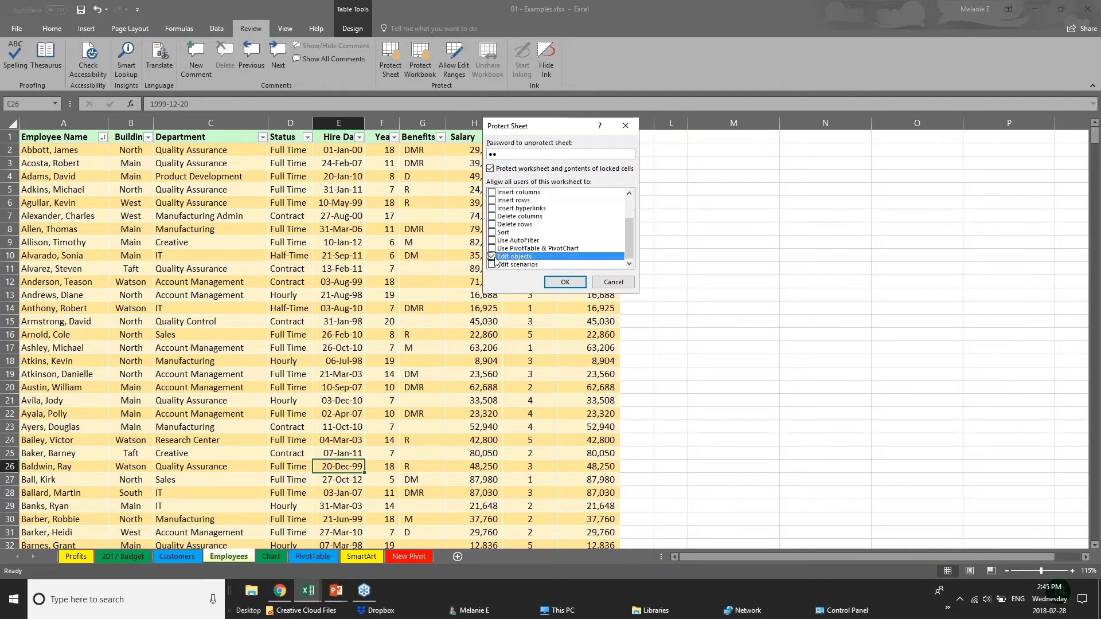
drag(625, 232, 625, 209)
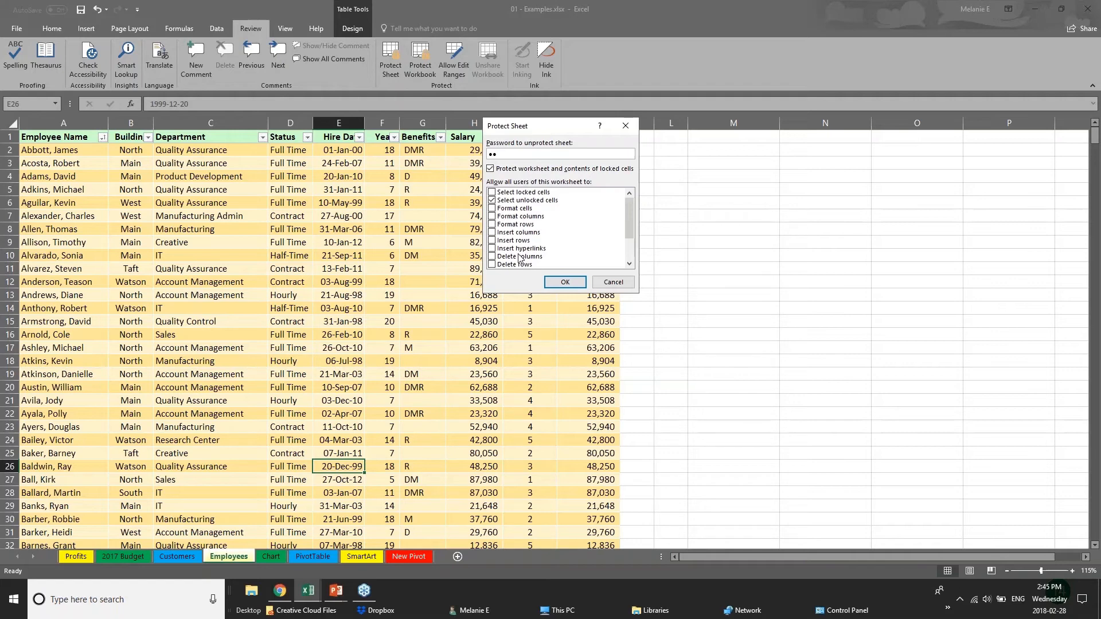
click(599, 281)
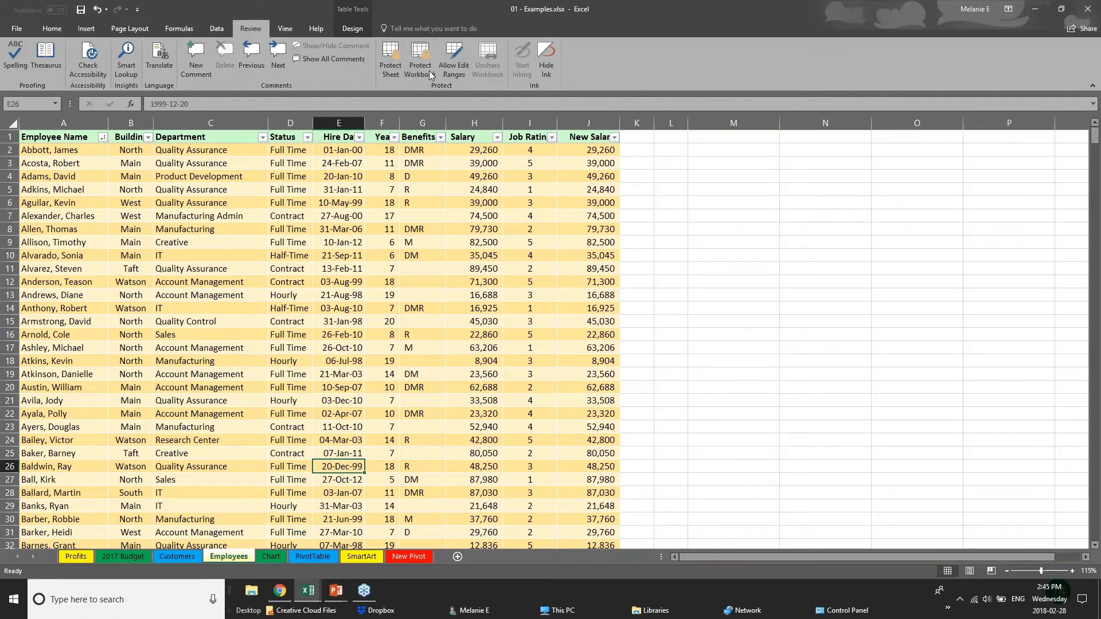
Look at the Protect Workbook options for password, structure and windows, and close the dialog without applying protection.
click(476, 248)
click(468, 205)
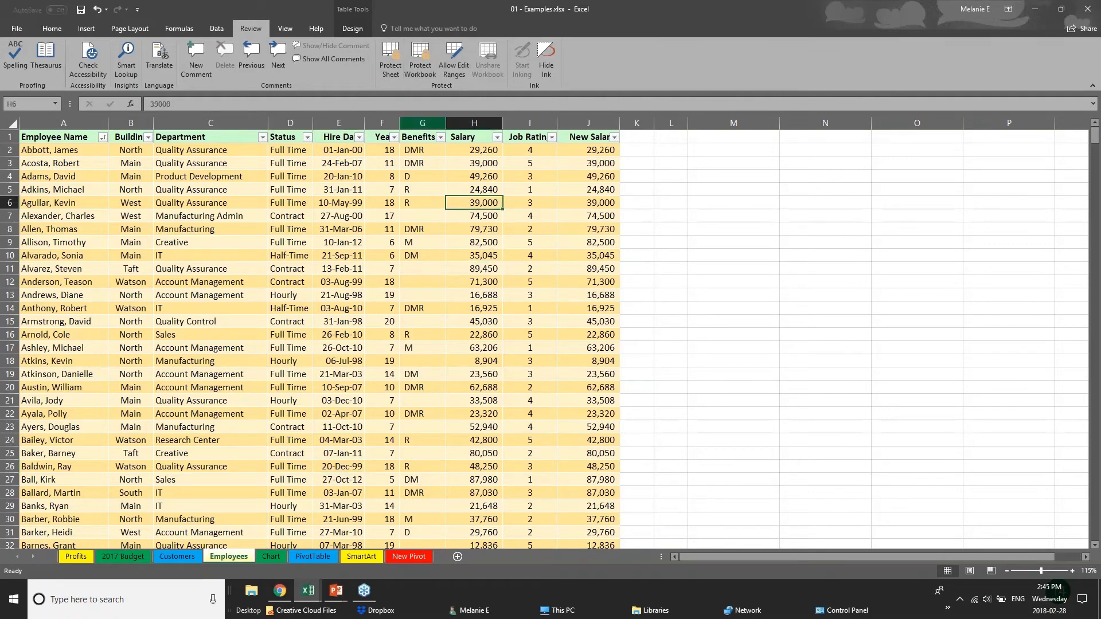
click(420, 68)
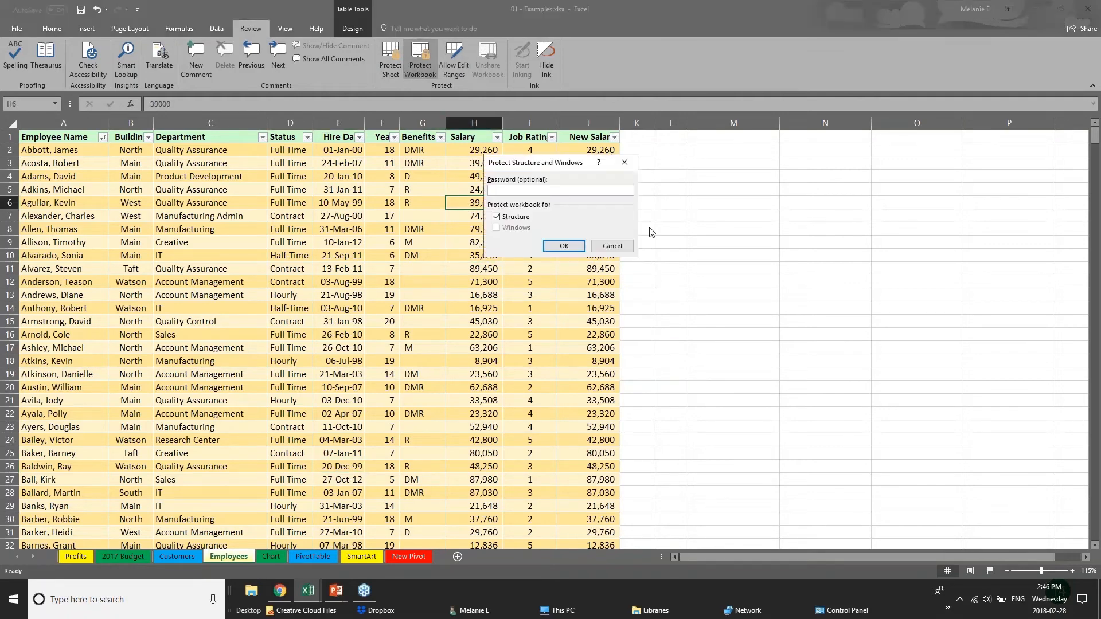
key(Escape)
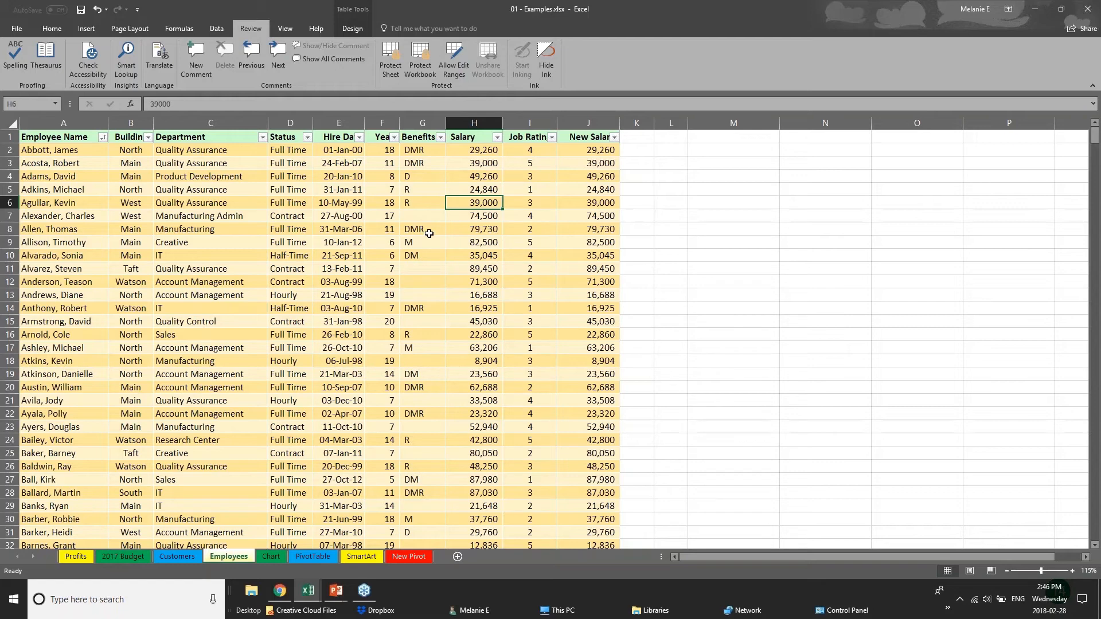
Hide the Salary column (H) and the New Salary column (J) on the Employees sheet.
click(339, 122)
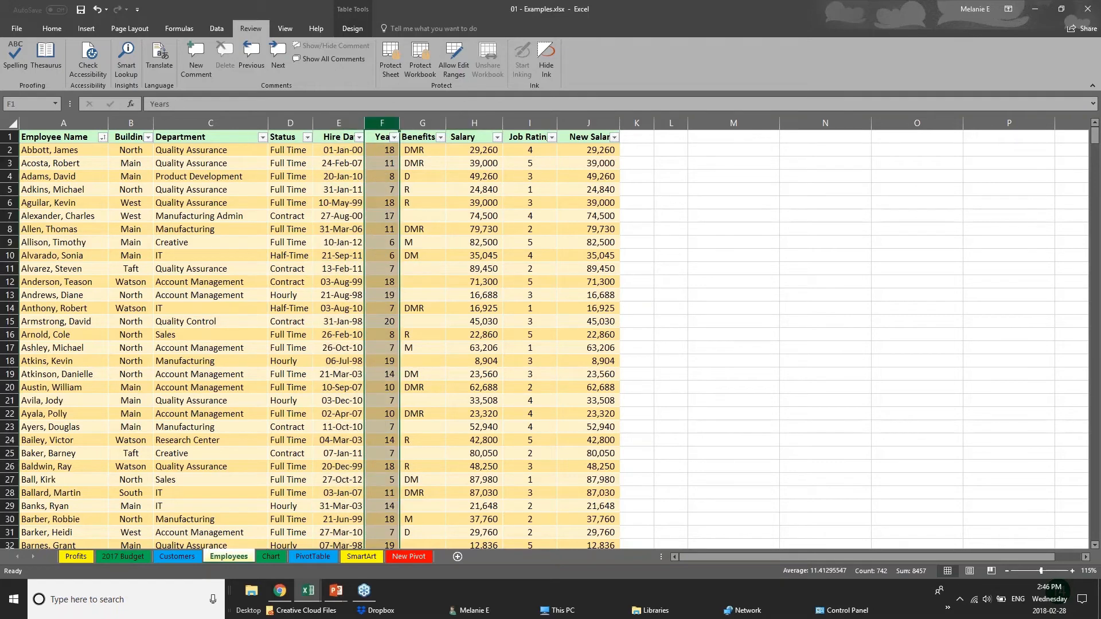
click(382, 123)
click(479, 122)
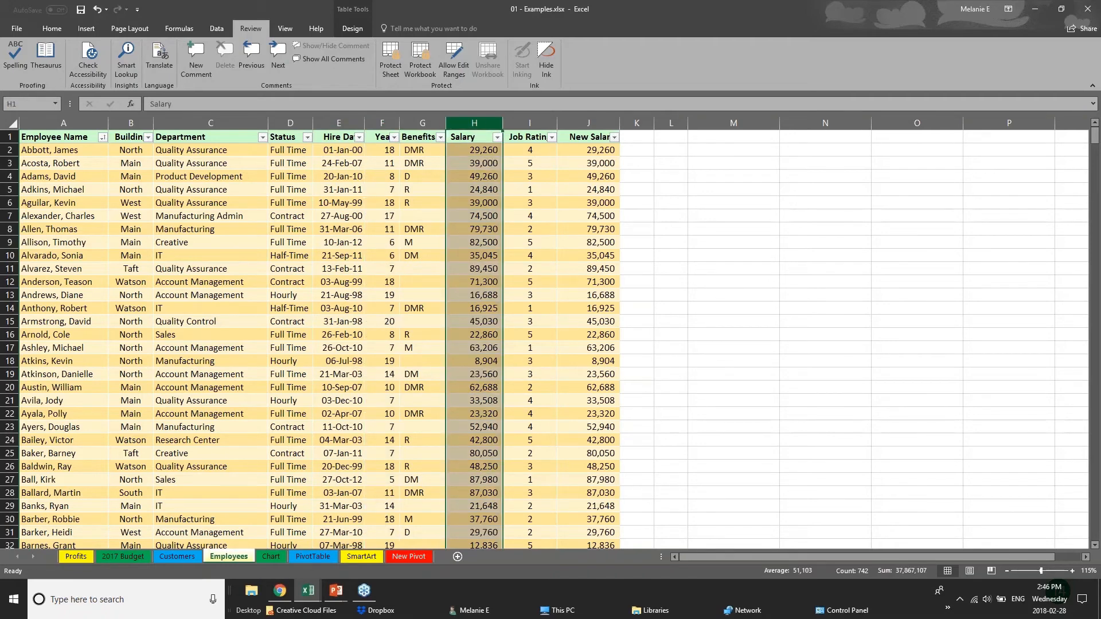
right_click(481, 125)
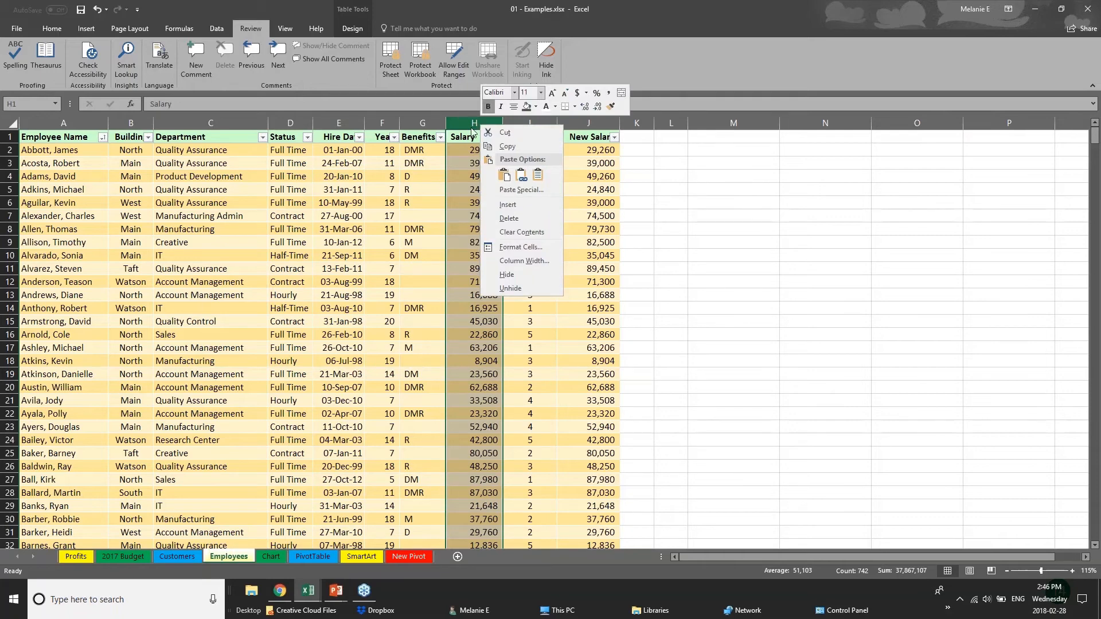
click(516, 275)
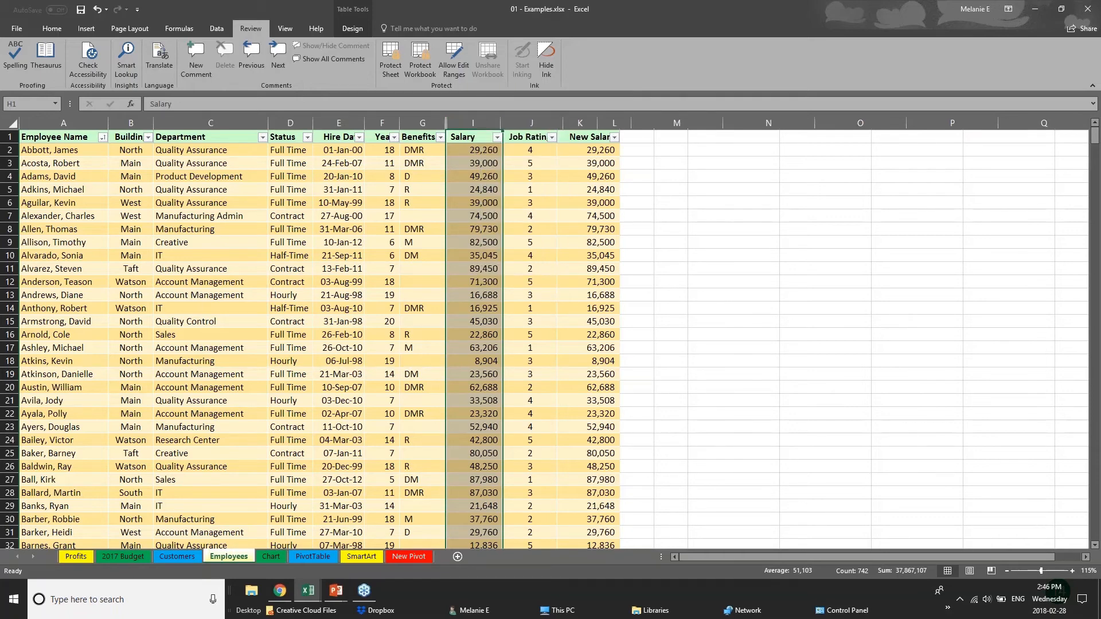
click(532, 123)
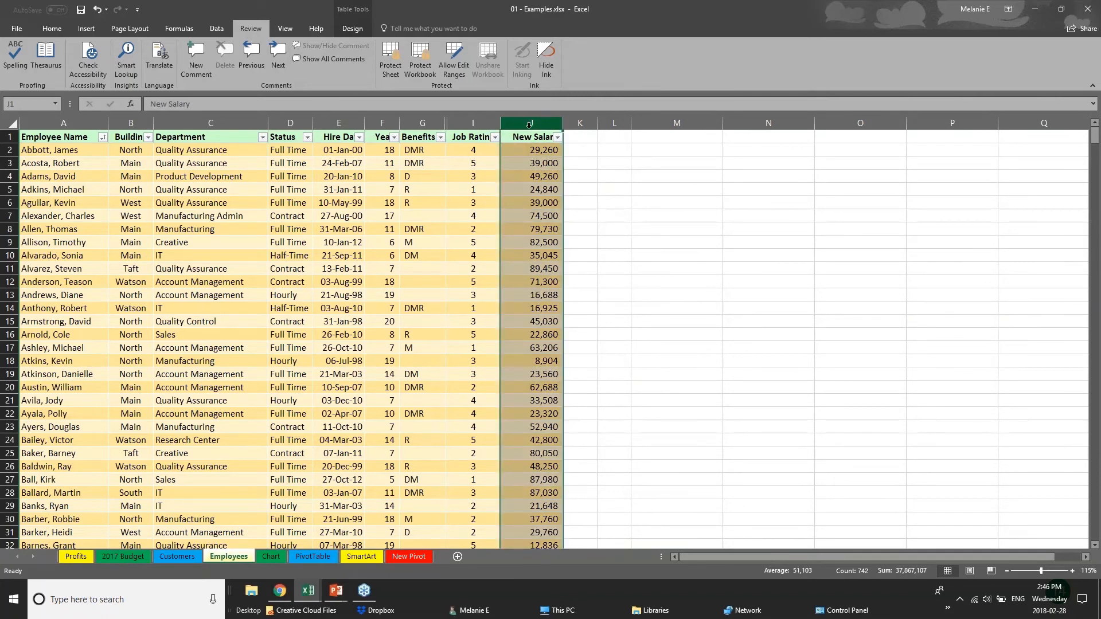
right_click(527, 125)
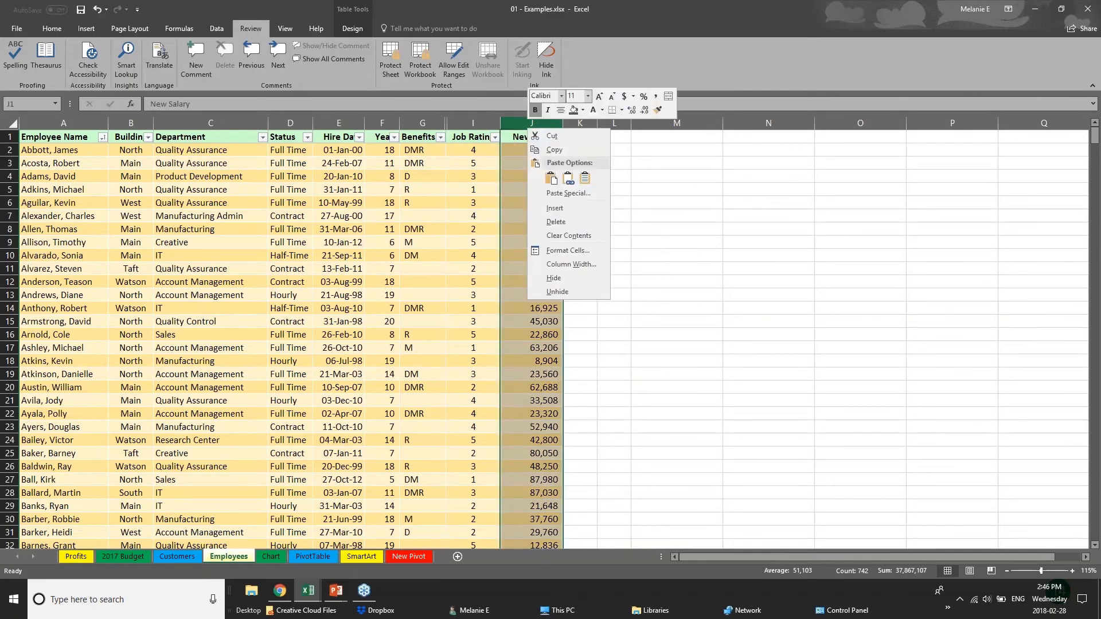
click(554, 277)
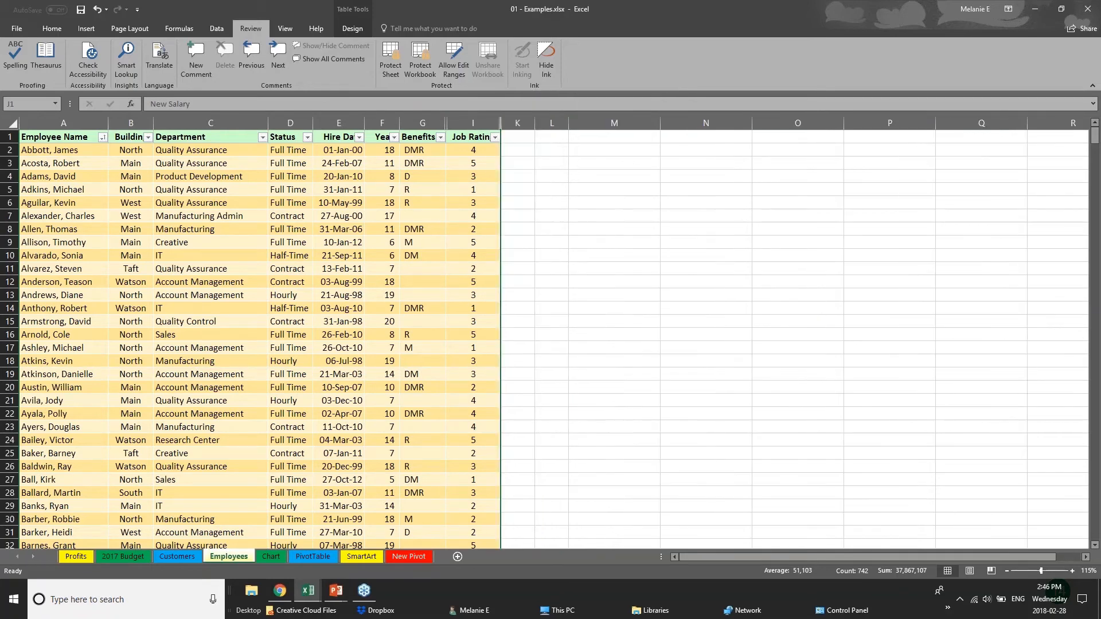
Protect the workbook's structure with a password, and re-enter the password to confirm it.
click(427, 59)
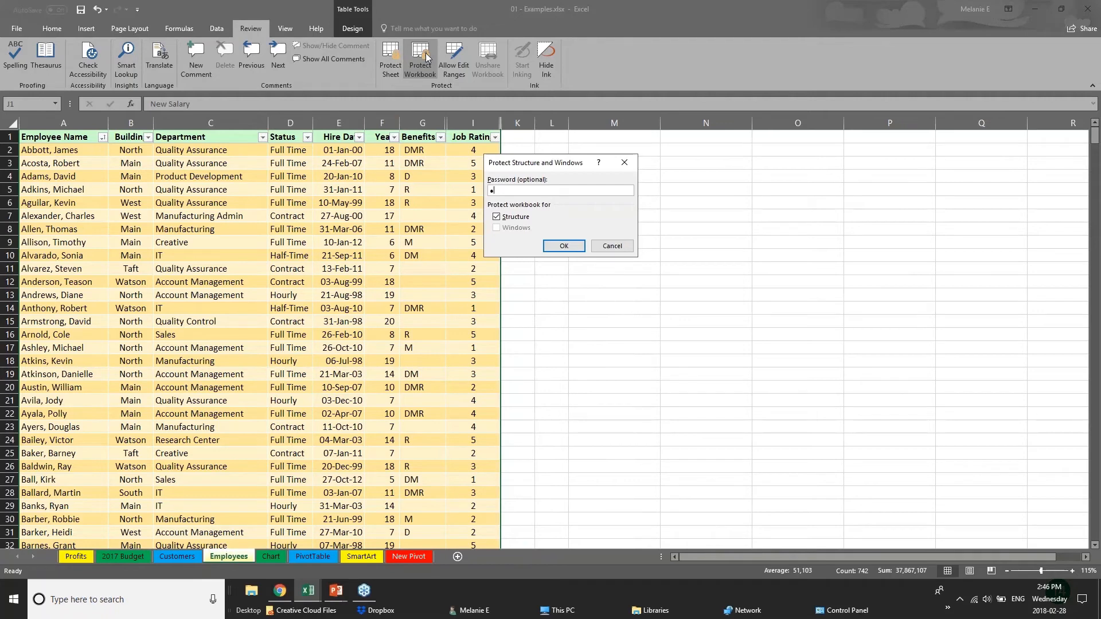
key(Return)
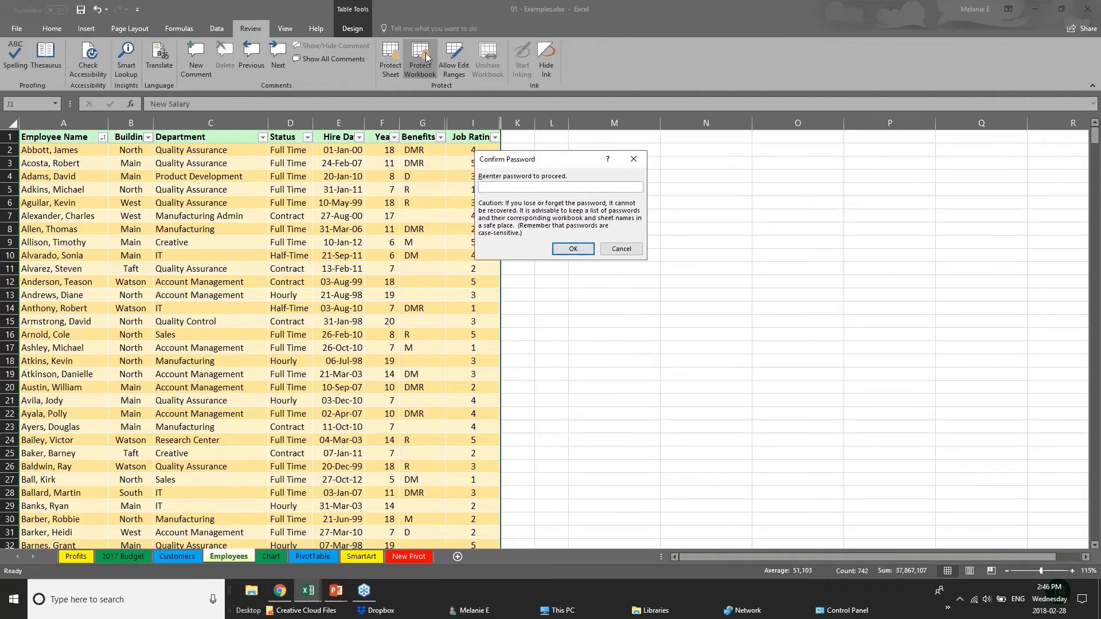
key(Return)
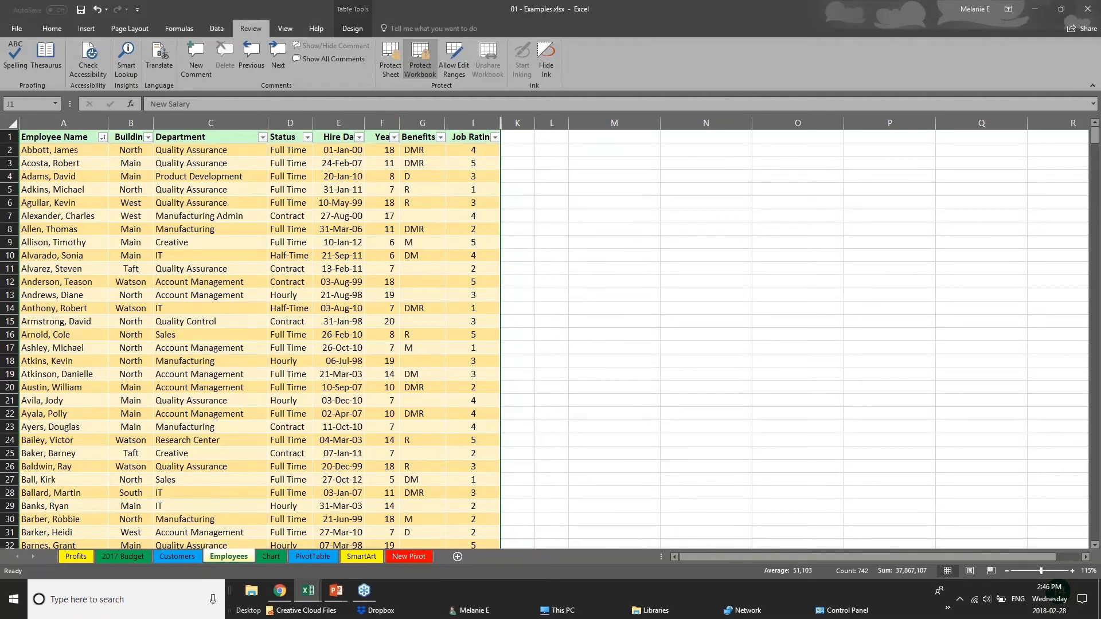
click(366, 241)
click(429, 228)
click(143, 148)
click(143, 202)
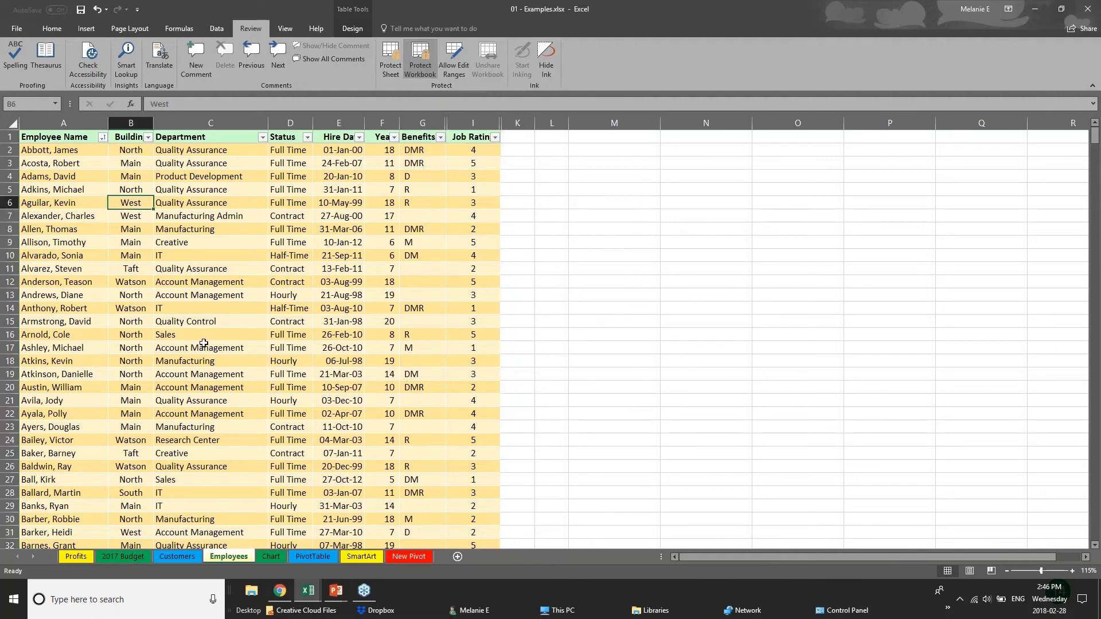
click(130, 255)
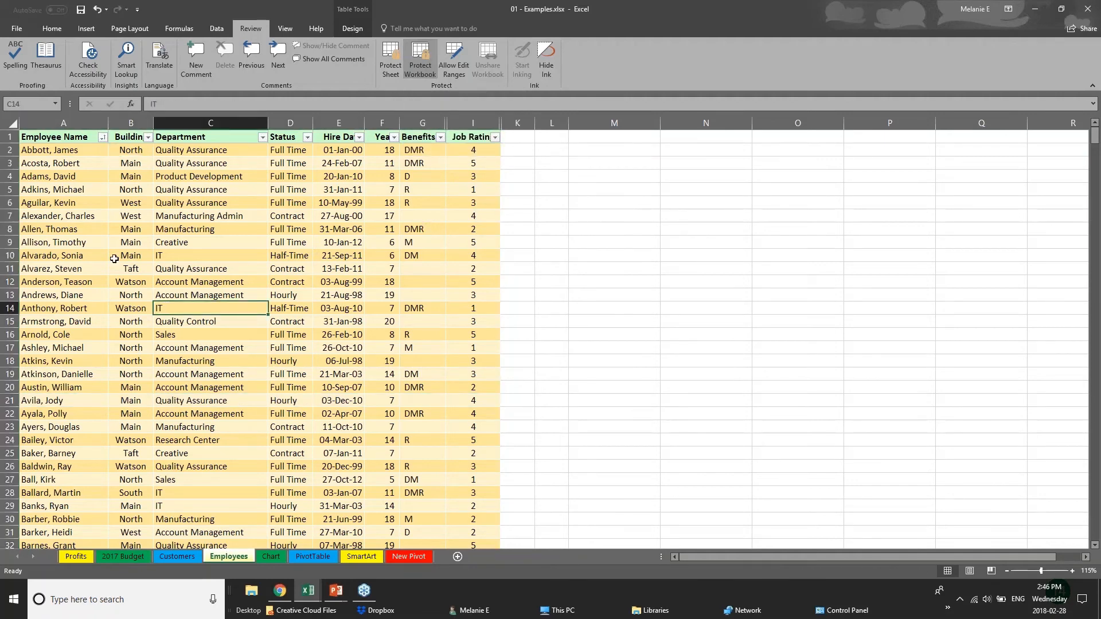
click(326, 320)
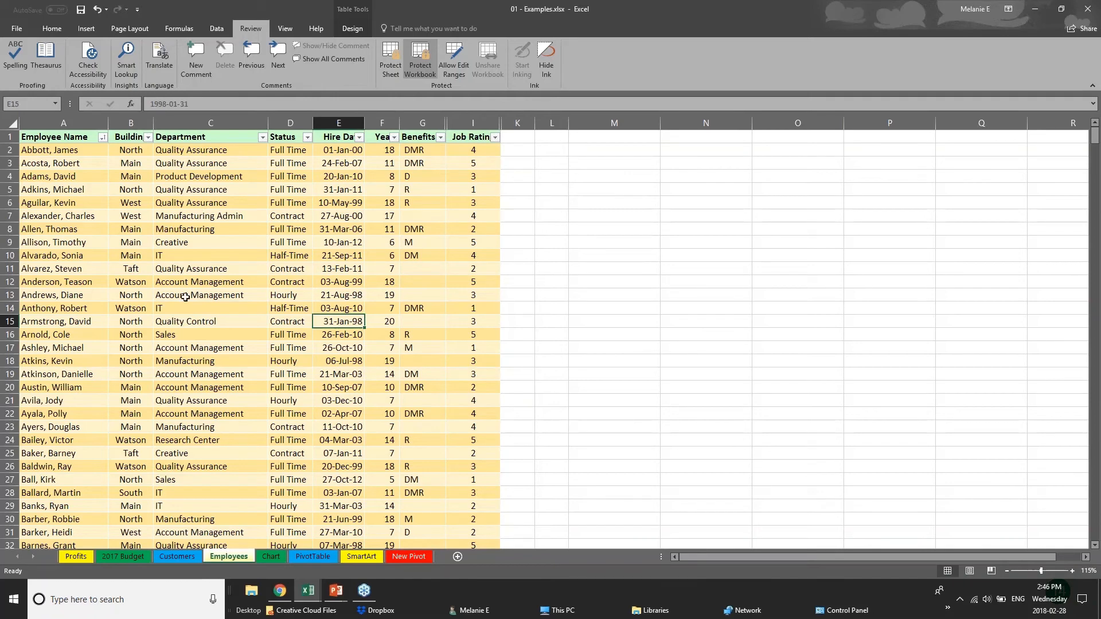
click(410, 121)
click(260, 204)
click(201, 281)
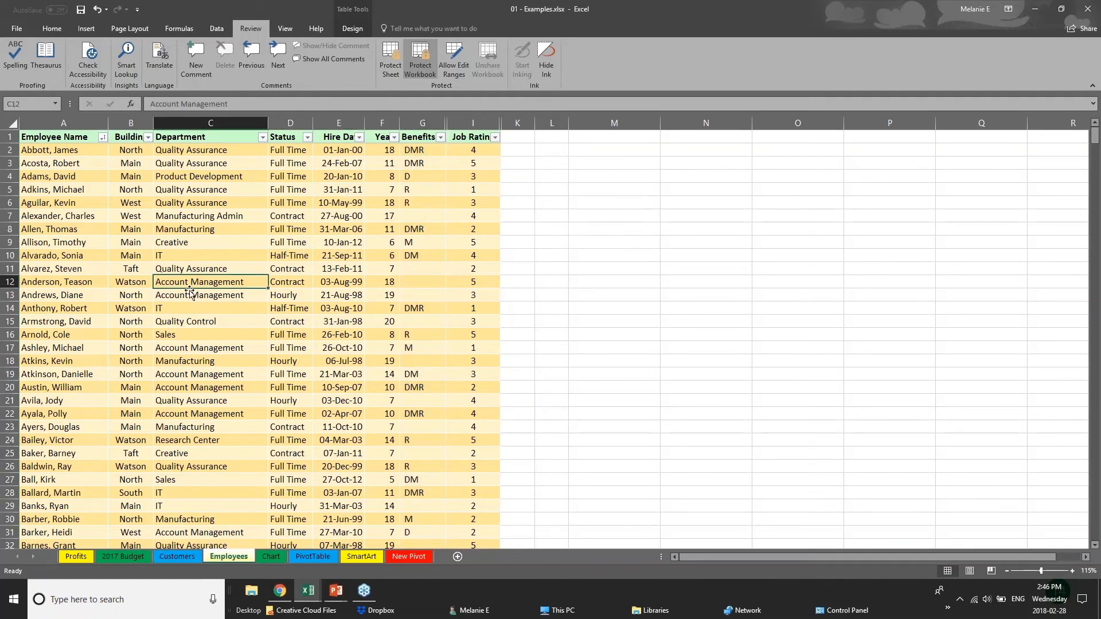
scroll(188, 302, down, 12)
scroll(188, 302, up, 12)
Try to unhide the hidden columns from the Years (F) and Benefits (G) columns on the Employees sheet.
drag(210, 118, 290, 121)
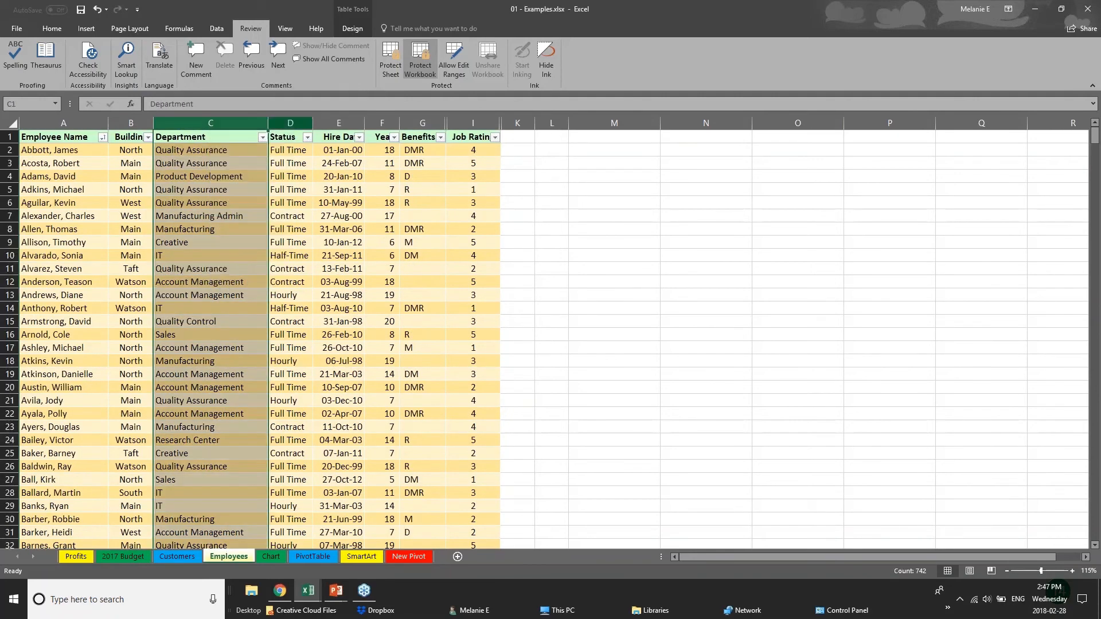
right_click(390, 125)
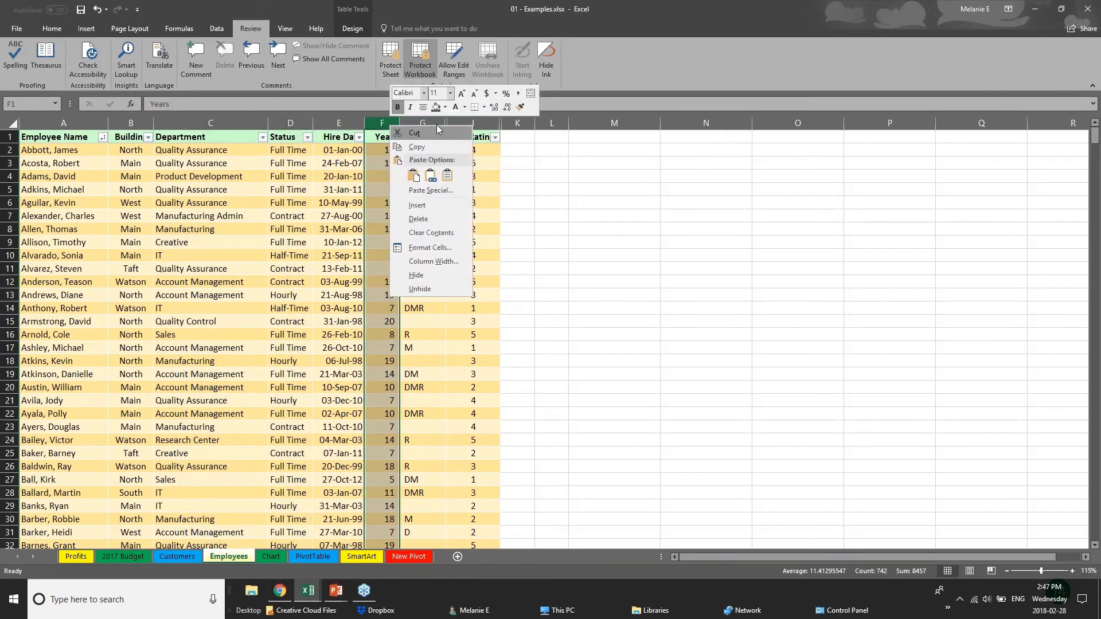
click(439, 289)
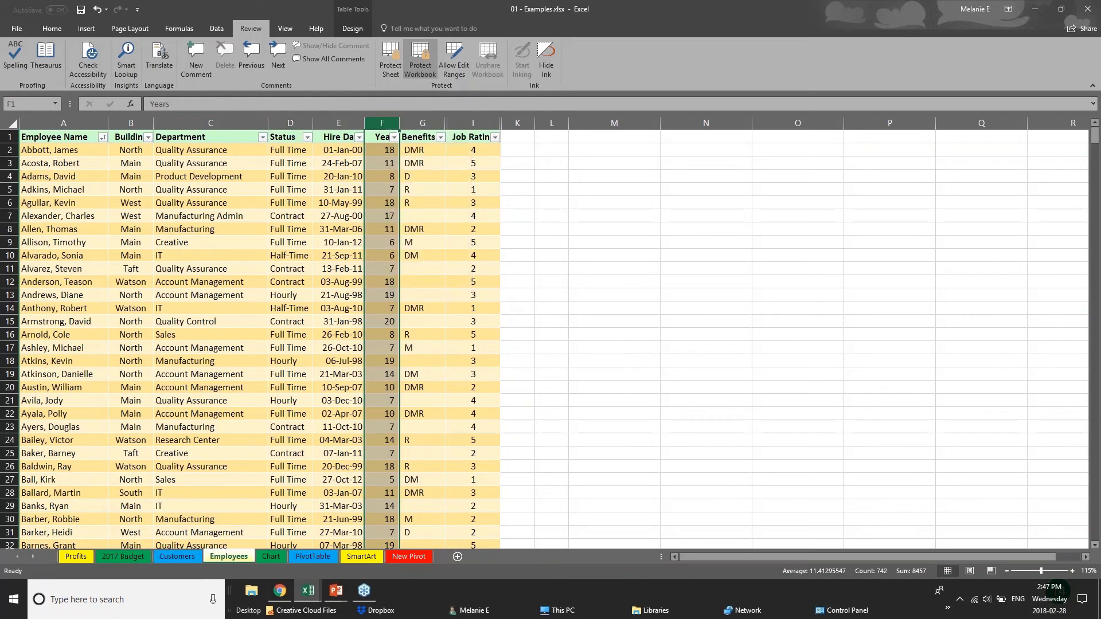
right_click(431, 123)
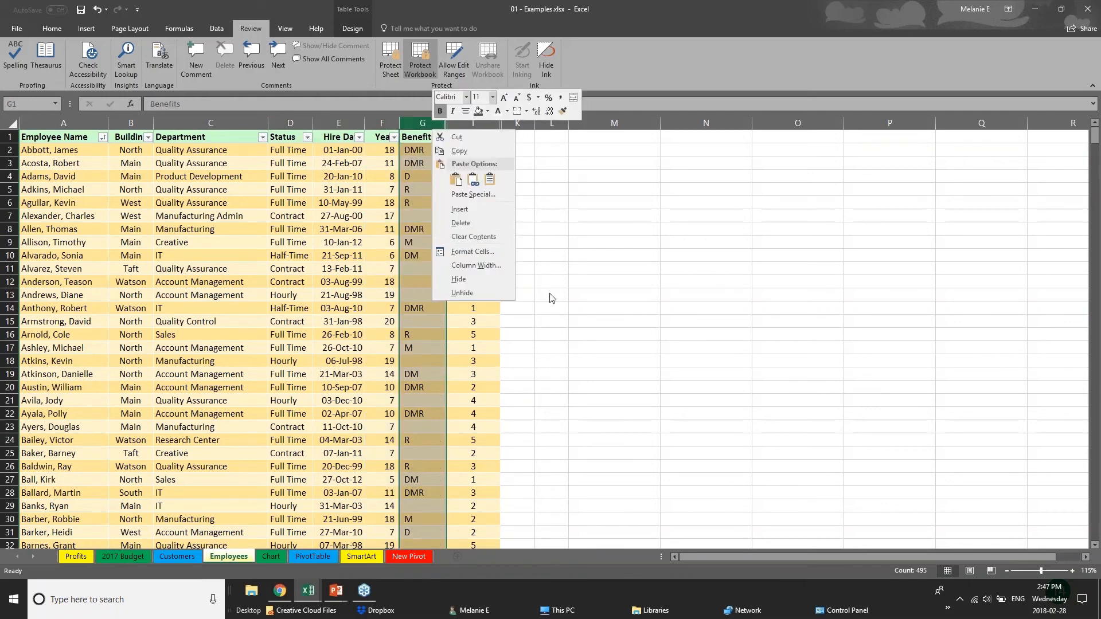
click(459, 298)
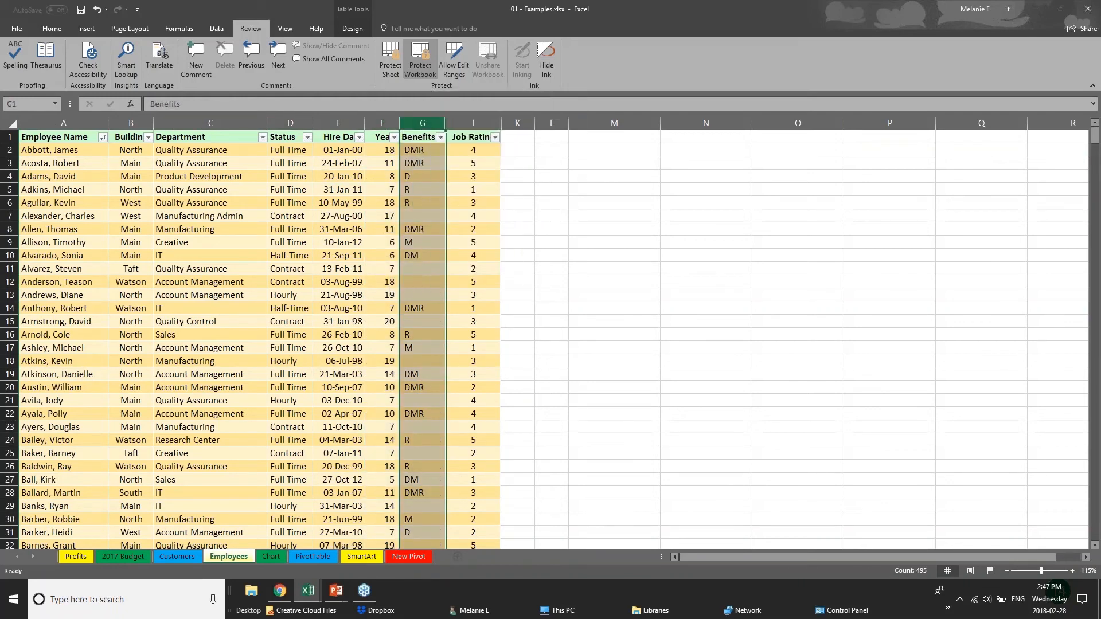
right_click(414, 123)
key(Escape)
click(211, 123)
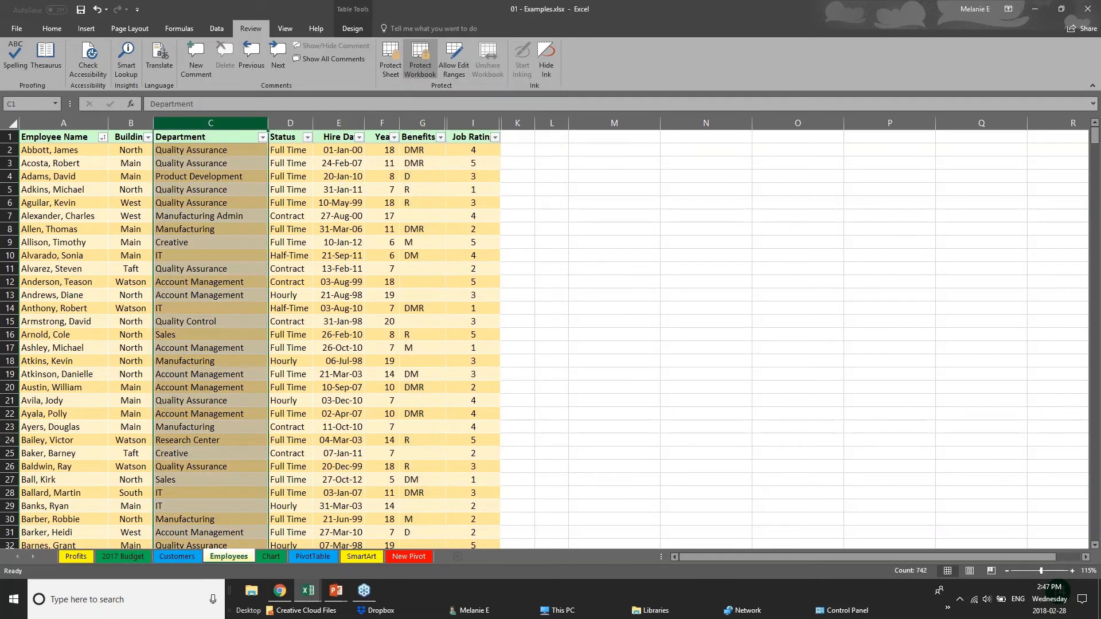
click(280, 124)
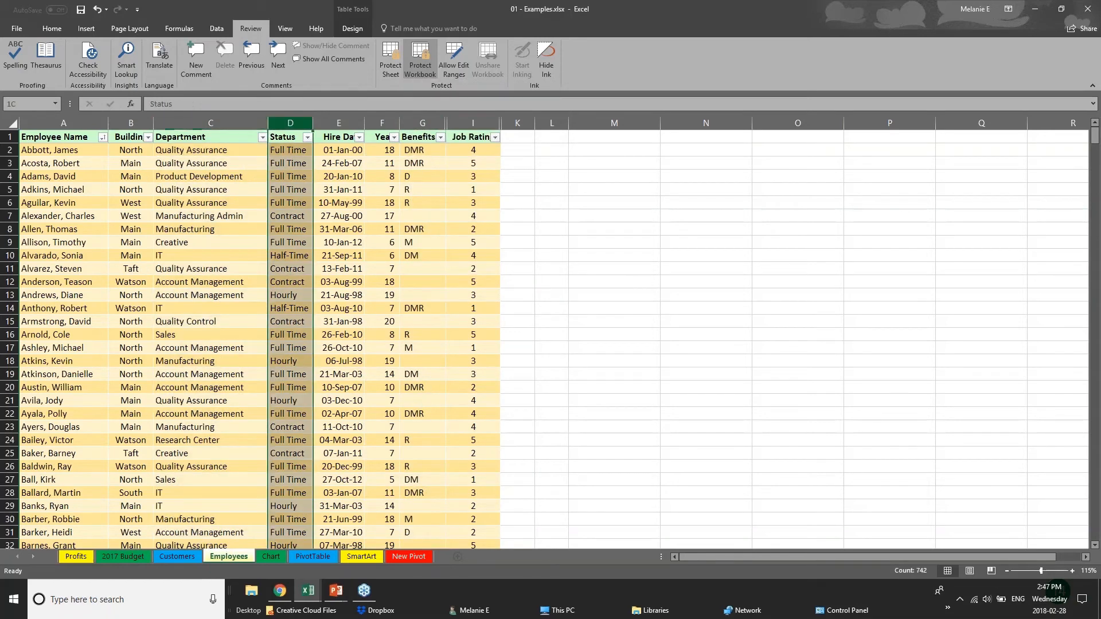
click(341, 123)
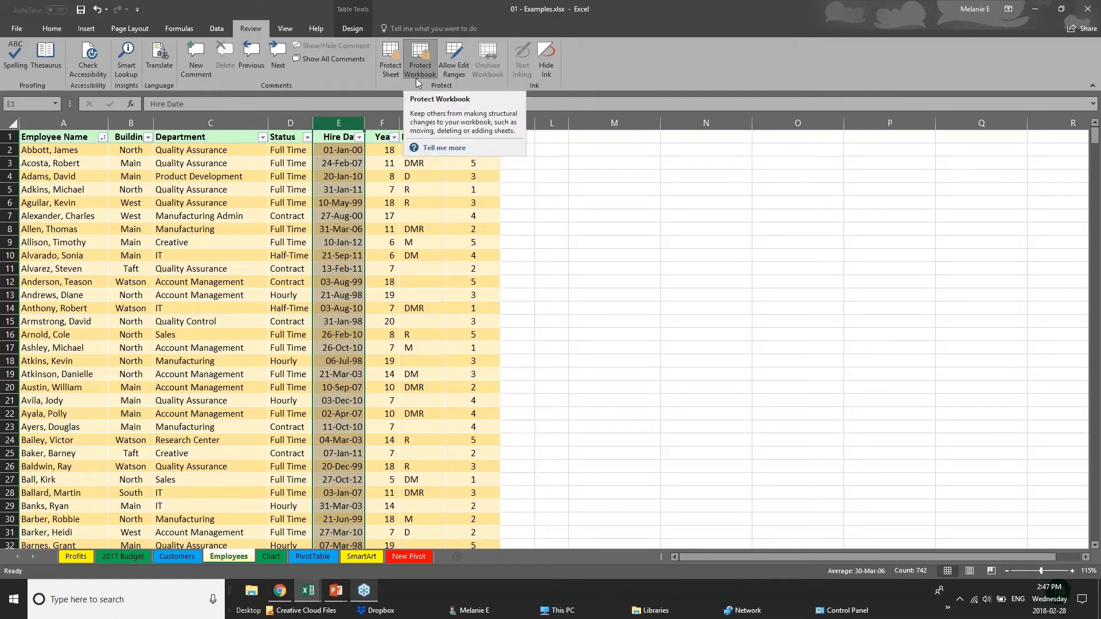
Look through the Chart, PivotTable and Customers sheets, and check which sheet commands are available for the Employees sheet under workbook protection.
click(124, 557)
click(247, 557)
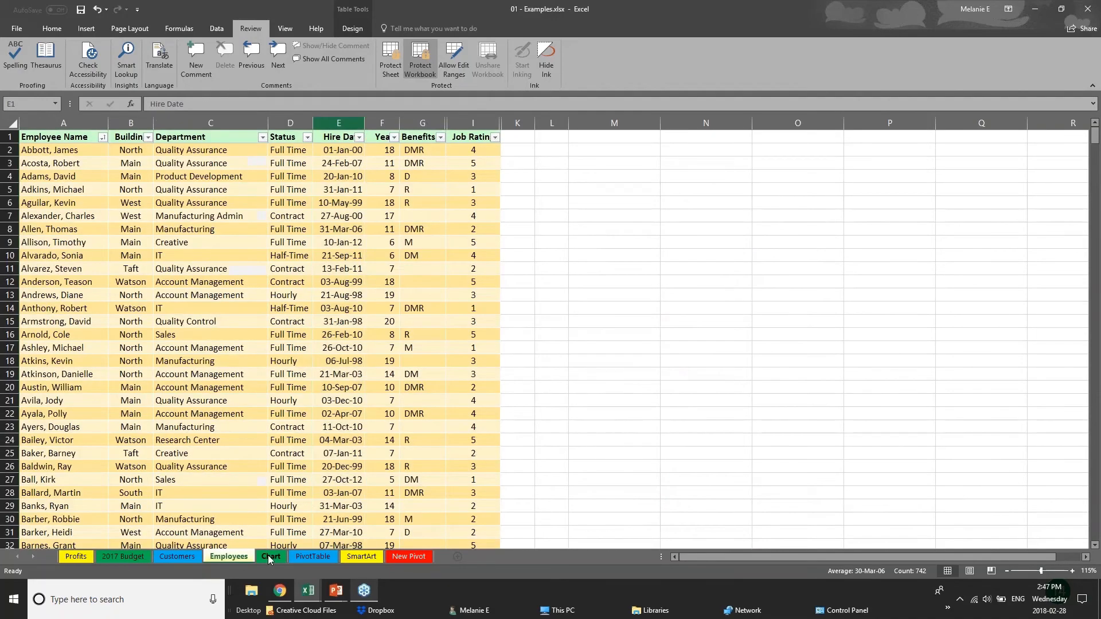
click(268, 556)
click(307, 558)
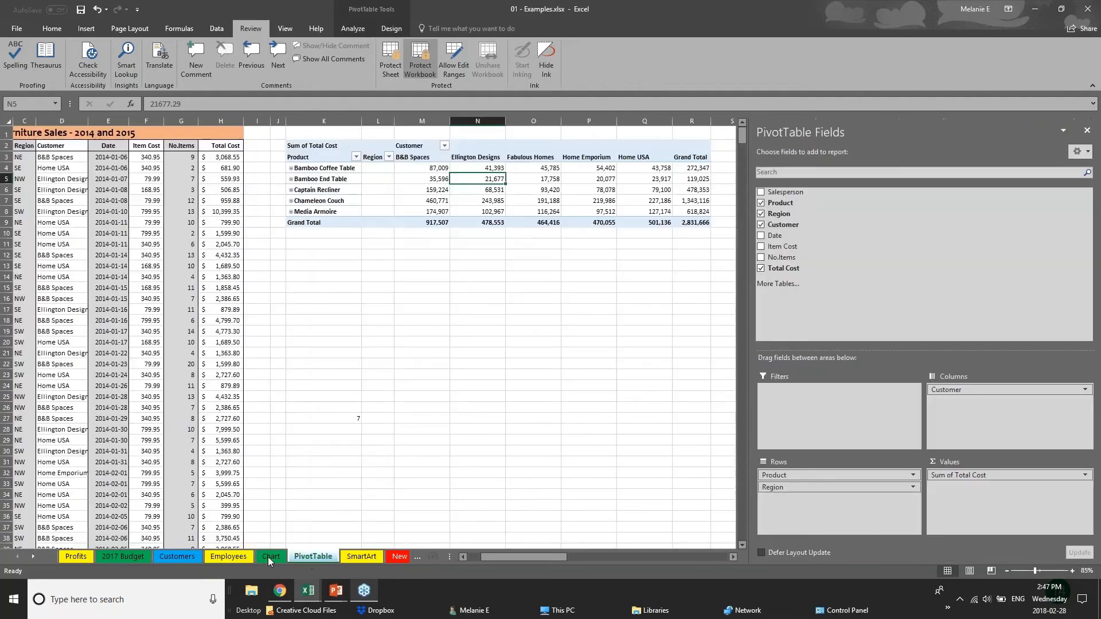
click(171, 555)
click(237, 557)
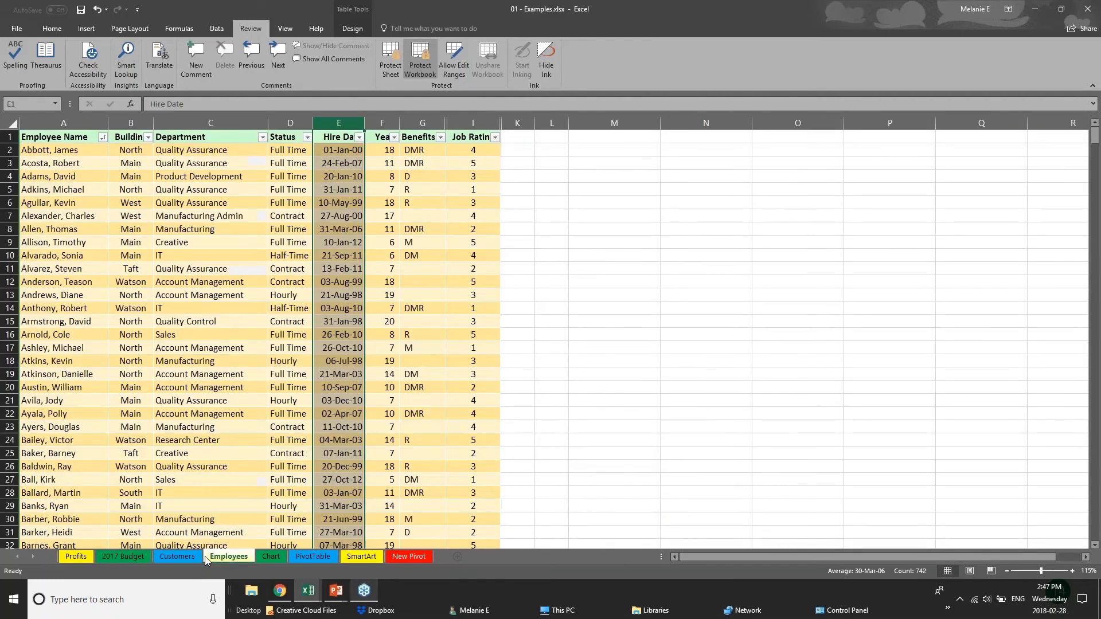
right_click(236, 558)
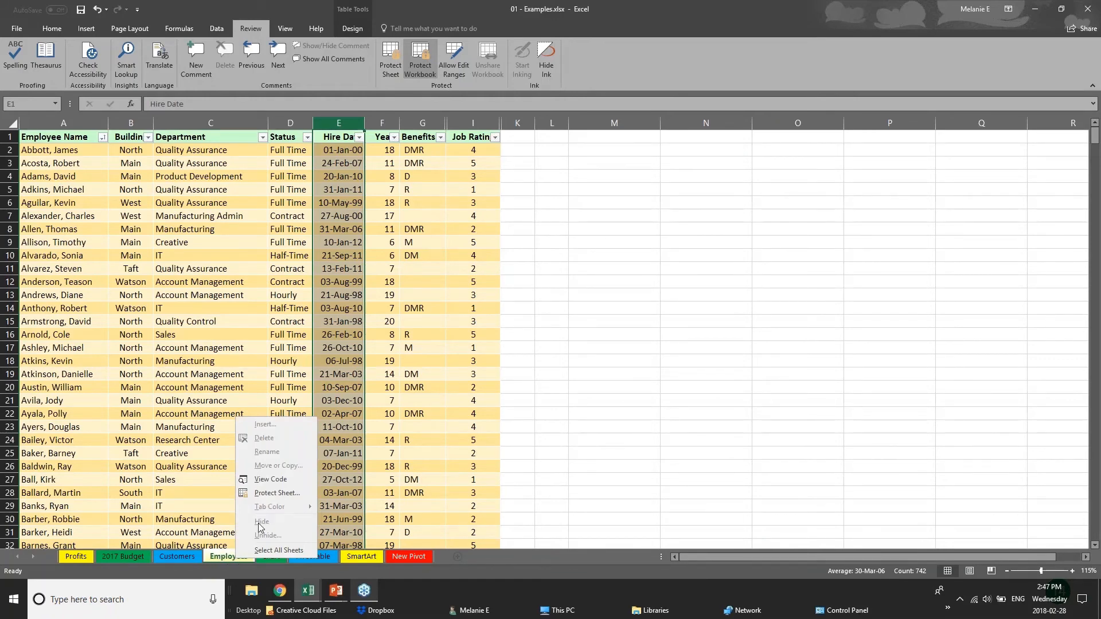
Unprotect the workbook by entering its password, and hide the Employees sheet.
click(427, 68)
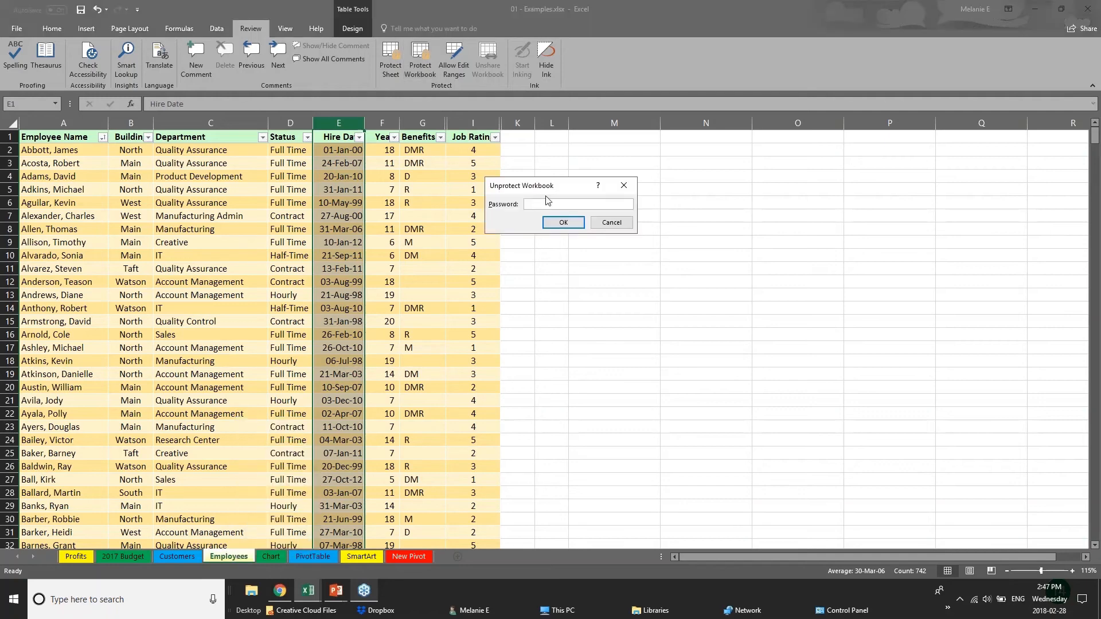
text(p)
key(Return)
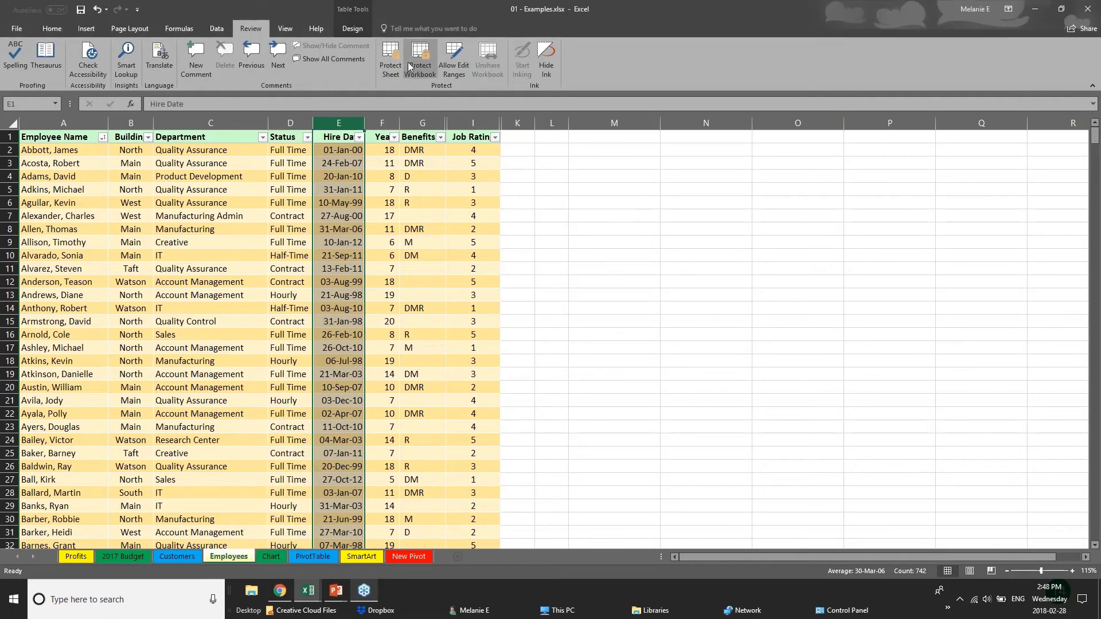
right_click(241, 558)
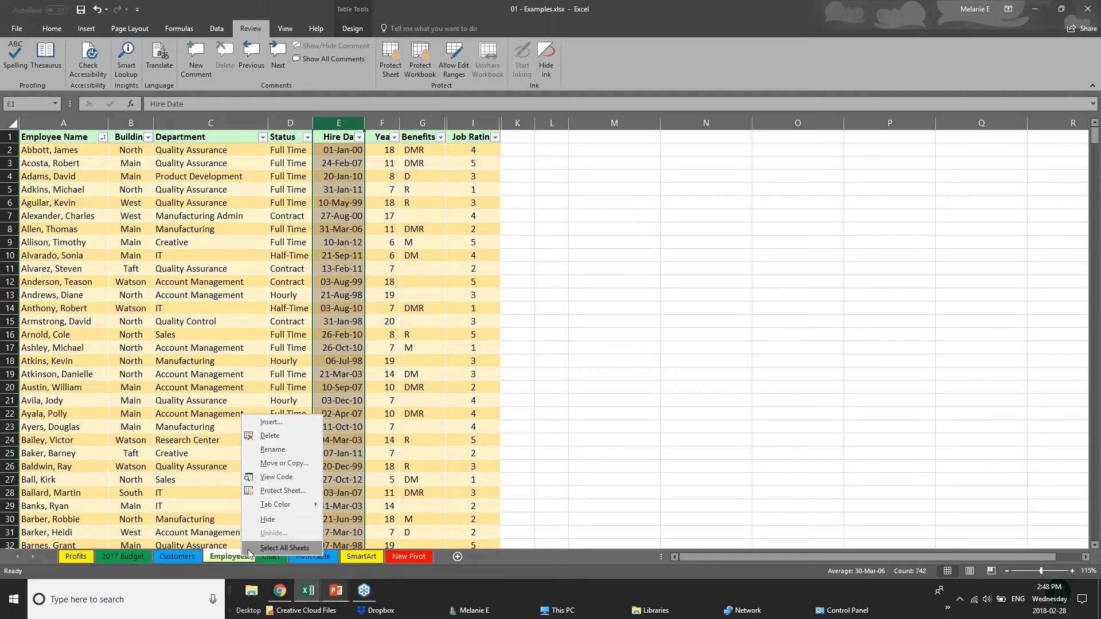
click(263, 522)
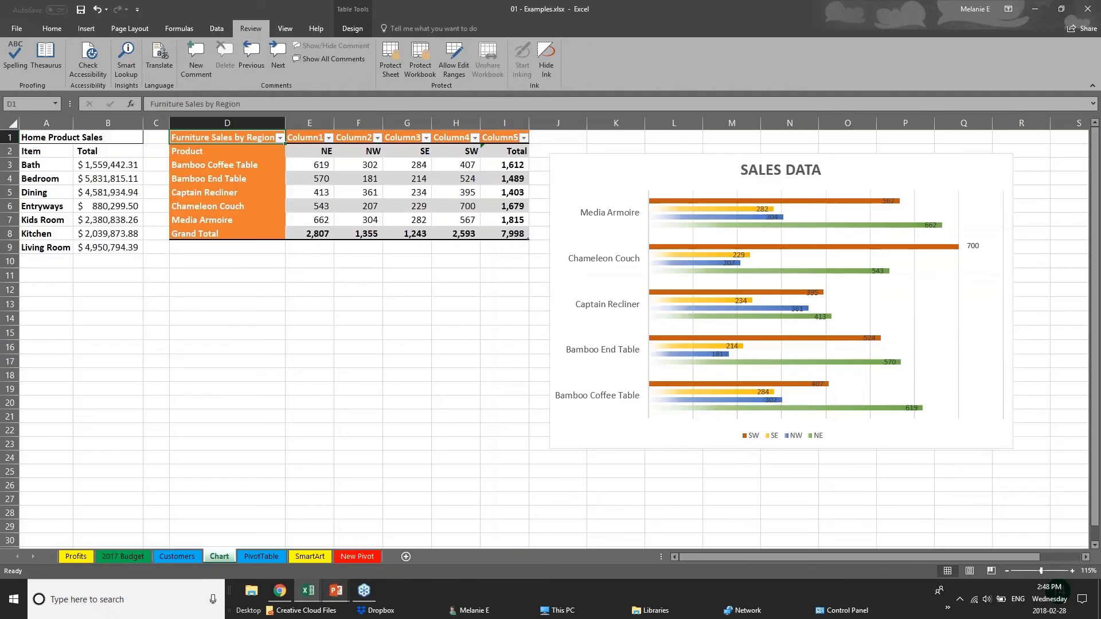
Protect the workbook's structure with a password again with the Employees sheet hidden, re-entering the password to confirm it.
click(425, 70)
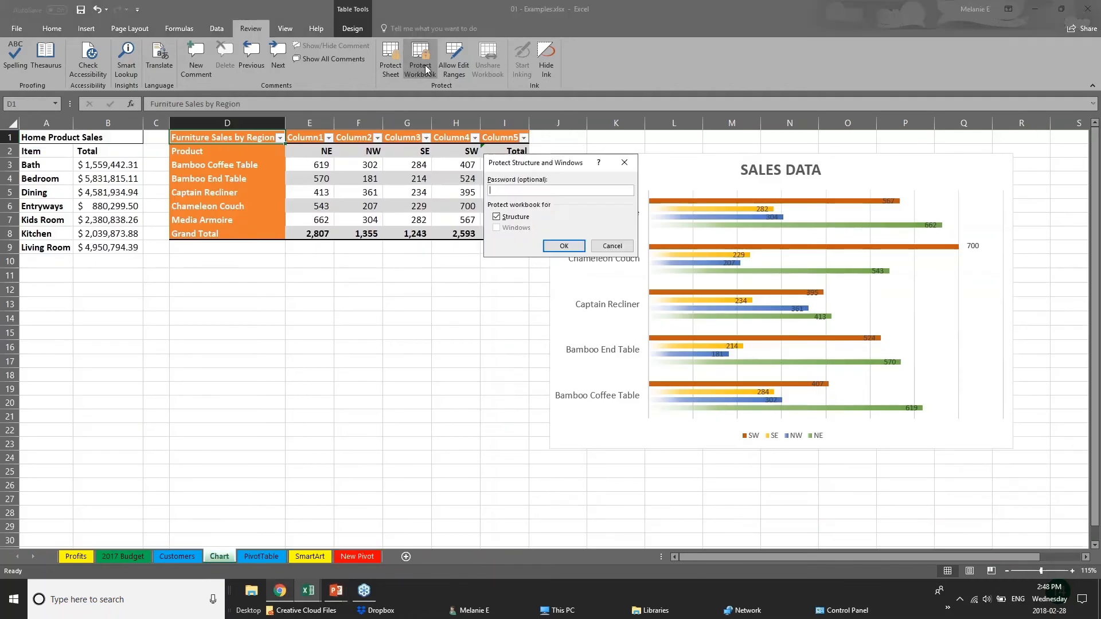
key(Return)
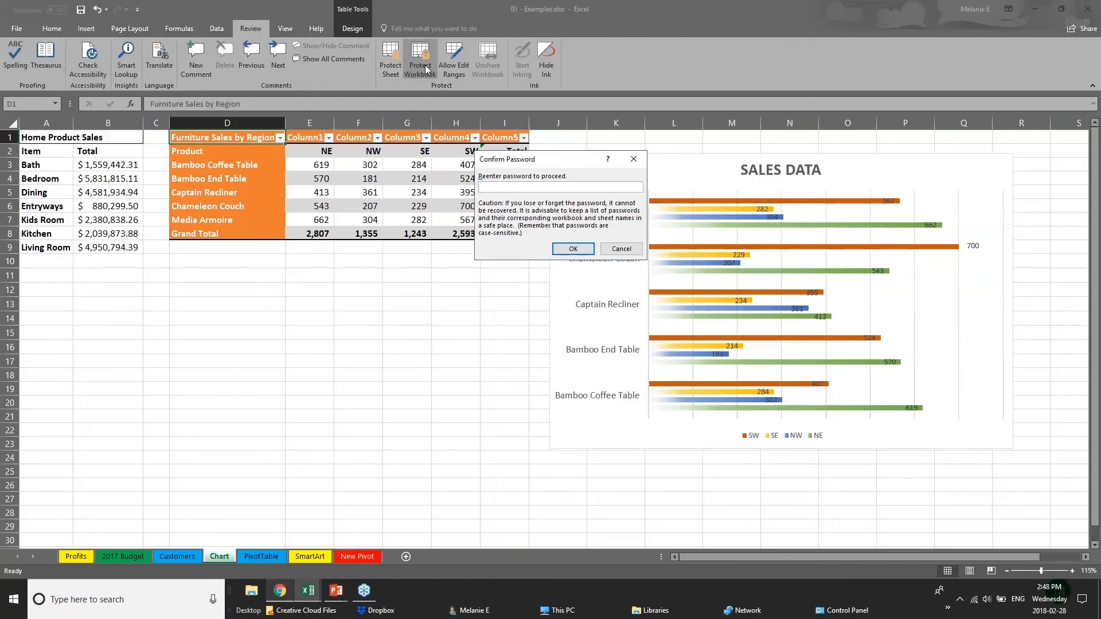
key(Return)
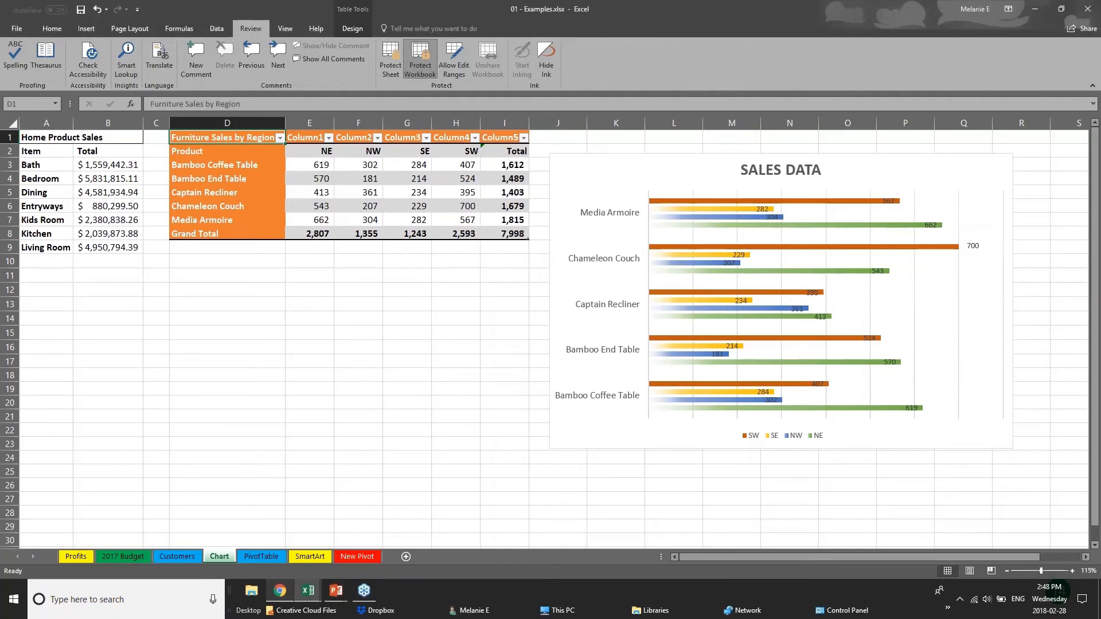
Check the Hide and Unhide commands for the PivotTable sheet under structure protection, and return to the Chart sheet.
click(198, 558)
click(261, 556)
right_click(262, 556)
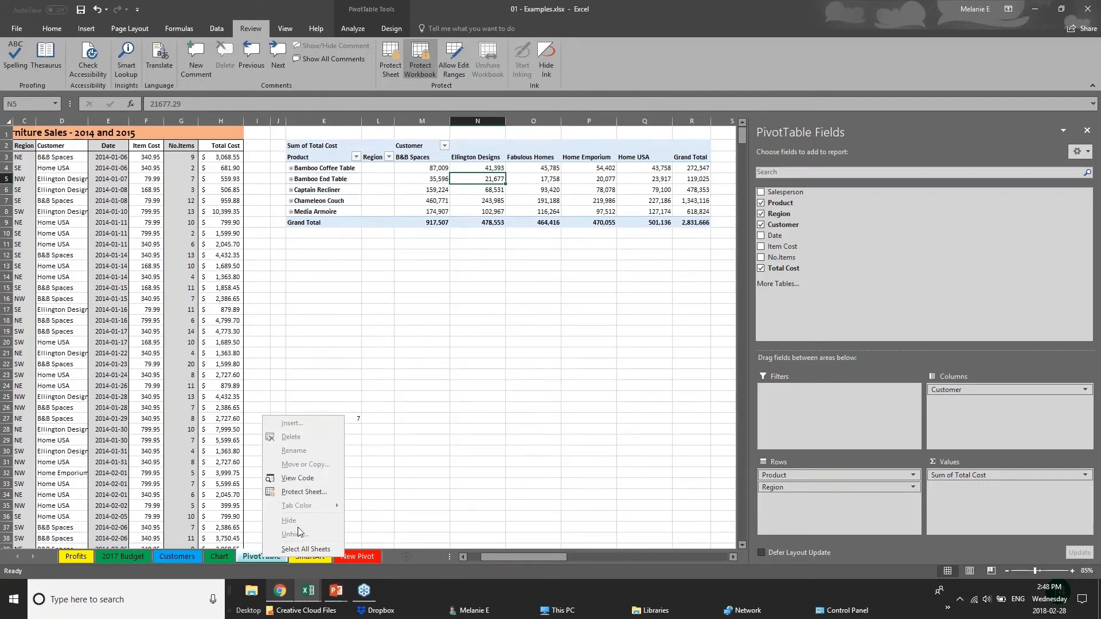
click(186, 559)
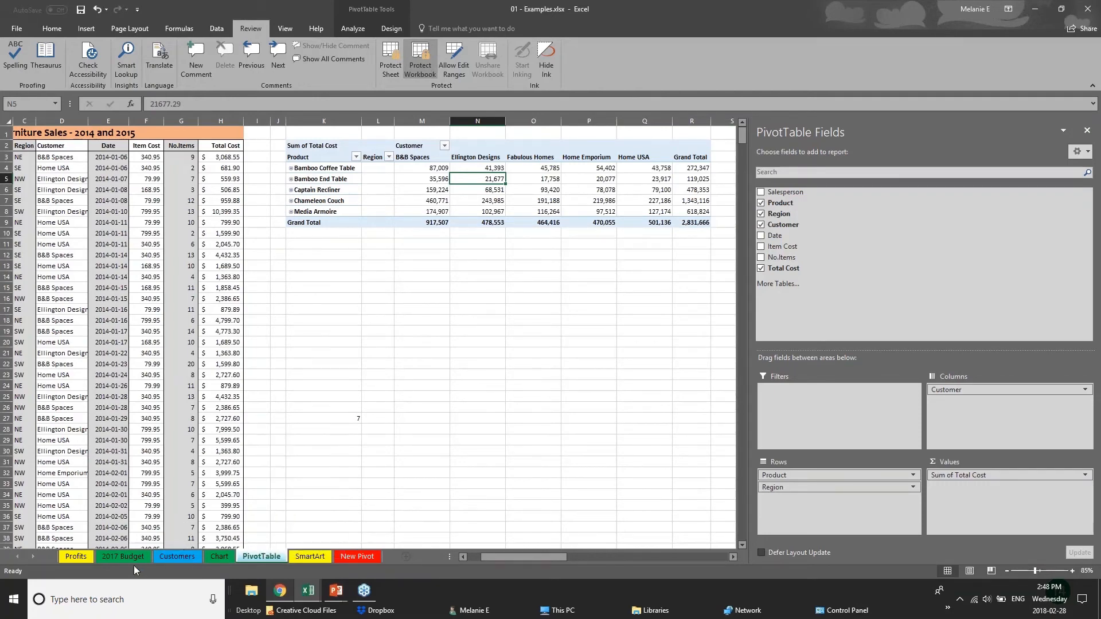
click(178, 556)
click(220, 556)
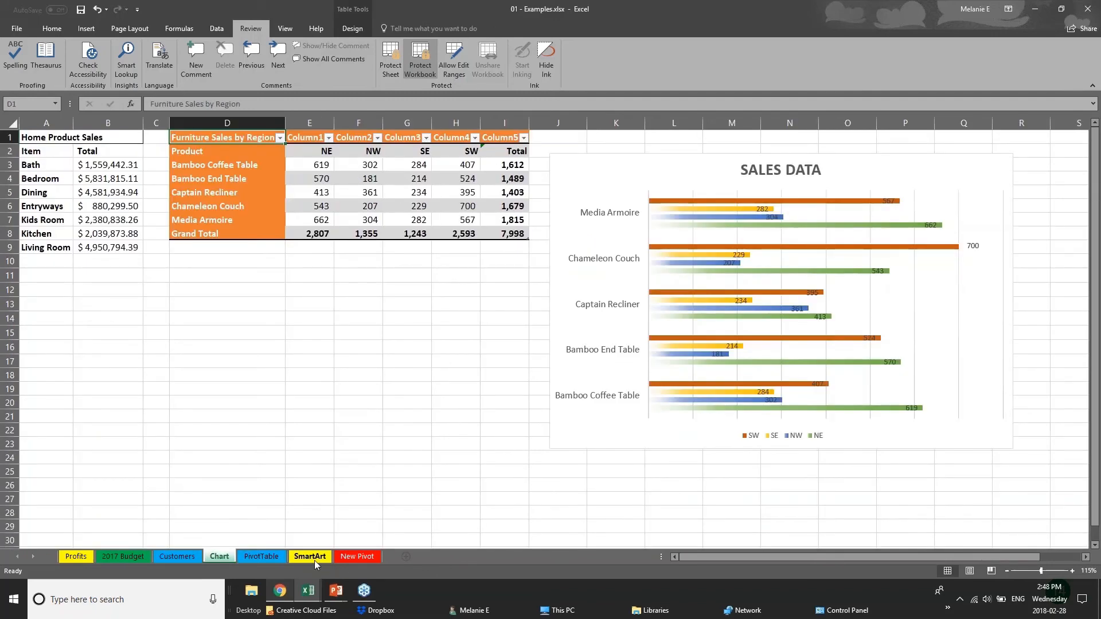
Remove the workbook's structure protection by entering its password.
click(418, 52)
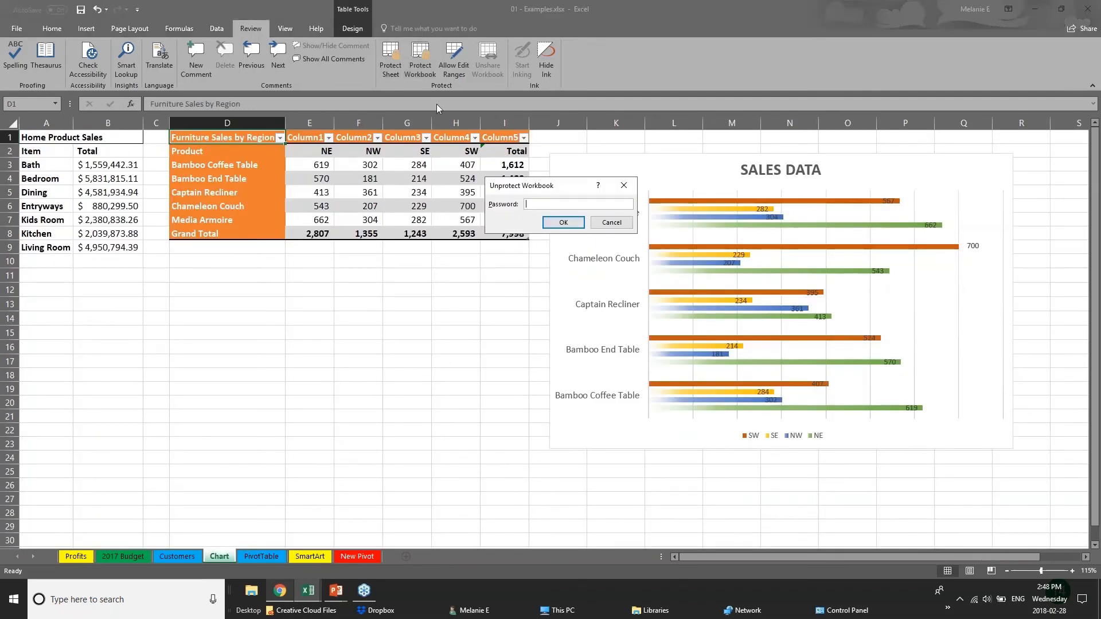
text(•••)
key(Return)
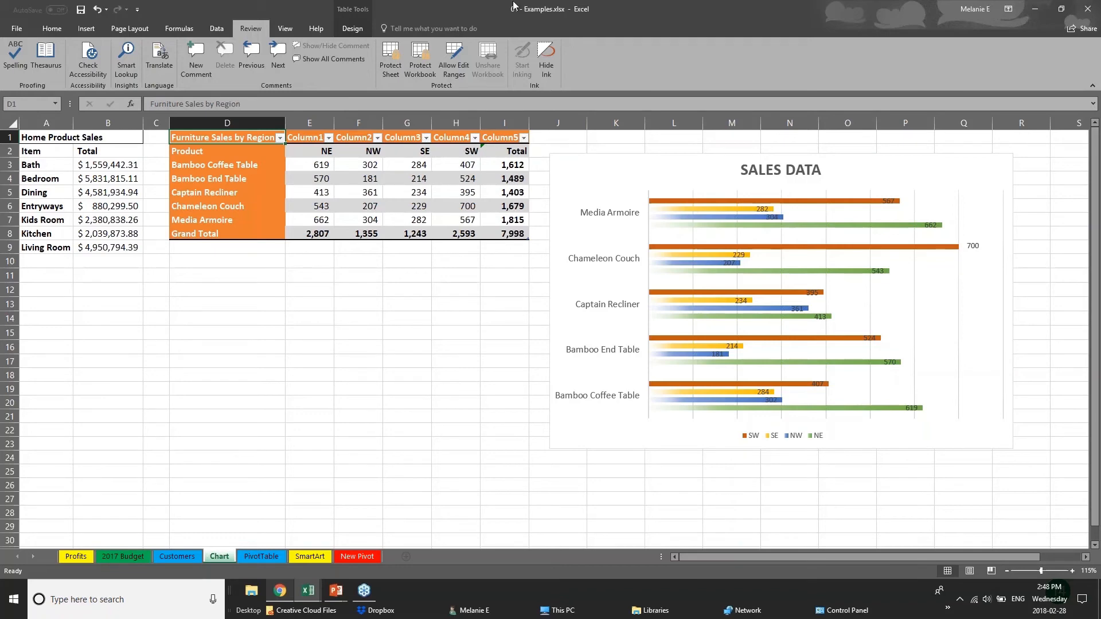
Start sharing the workbook by uploading a copy of it to OneDrive - Personal.
mouse_move(341, 601)
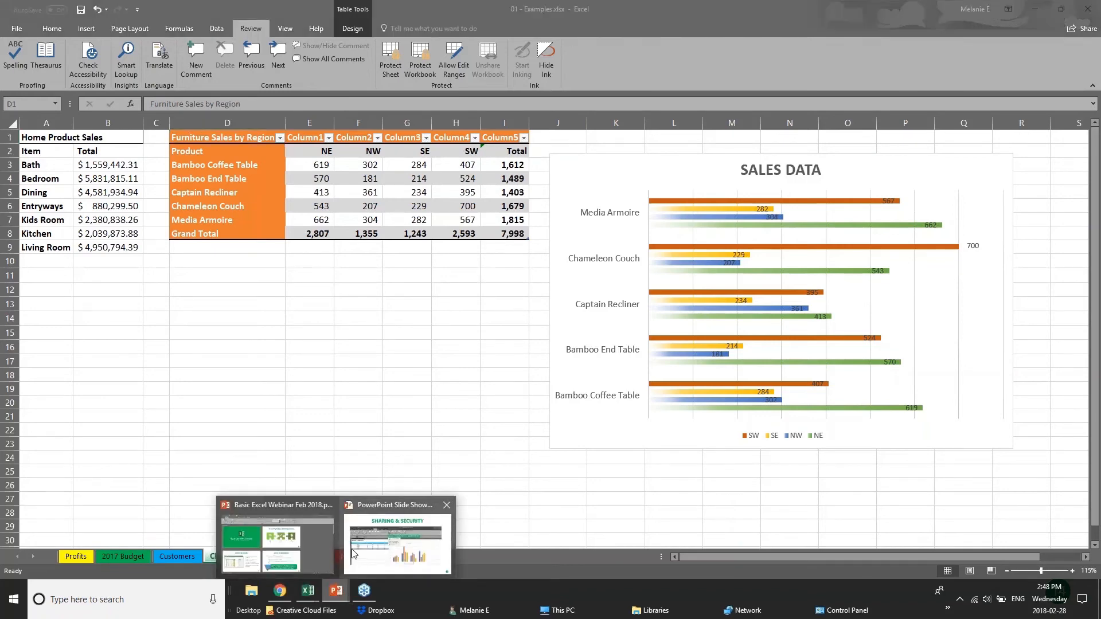
click(1088, 10)
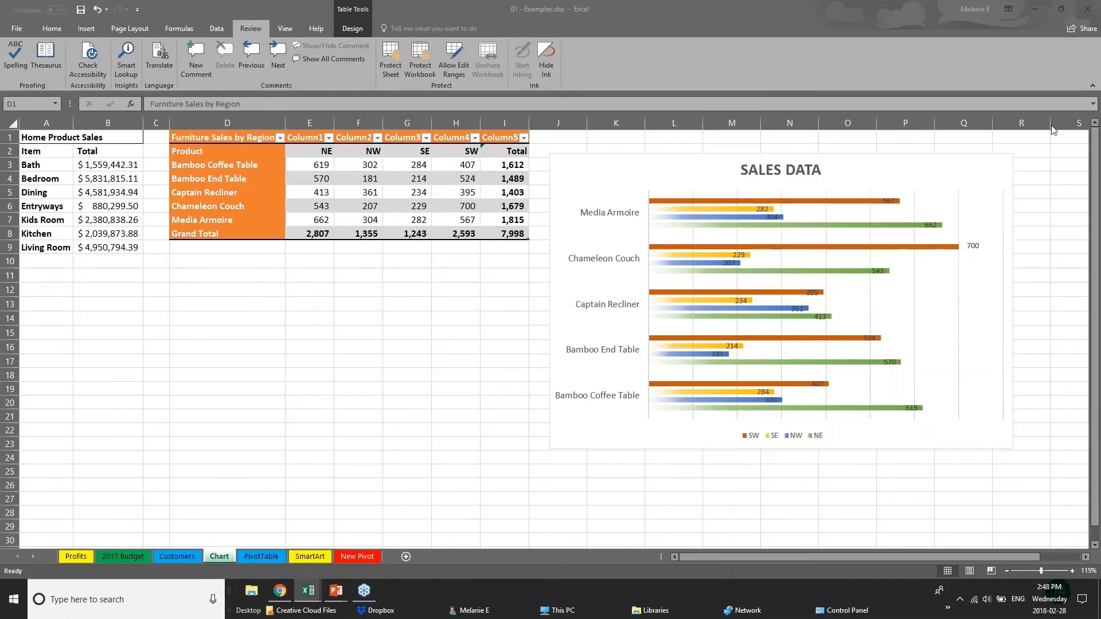
click(1076, 31)
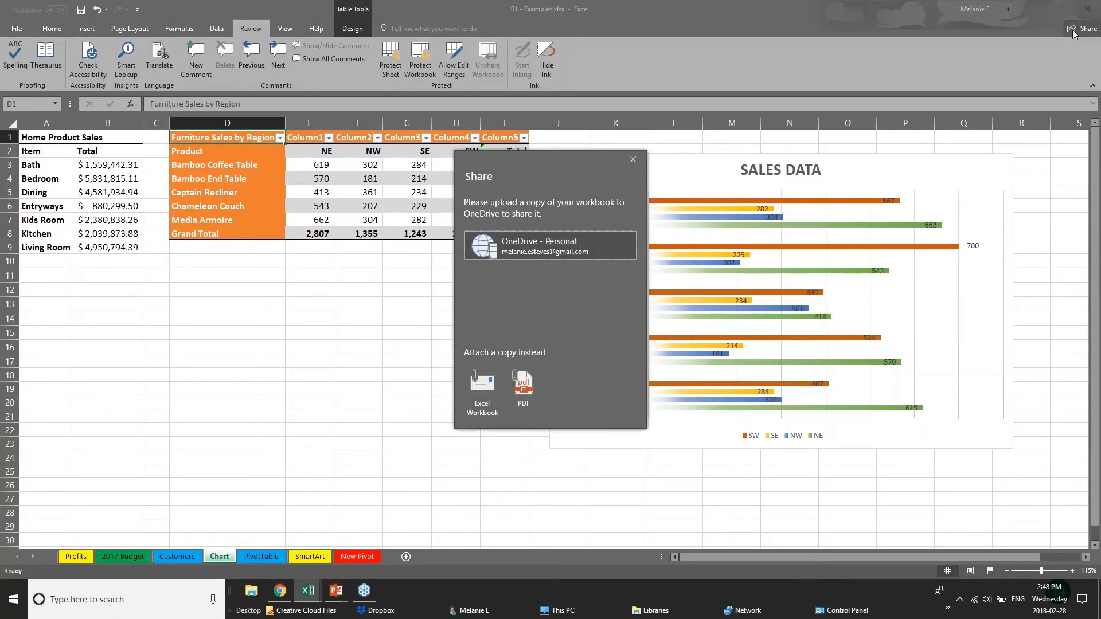
click(482, 247)
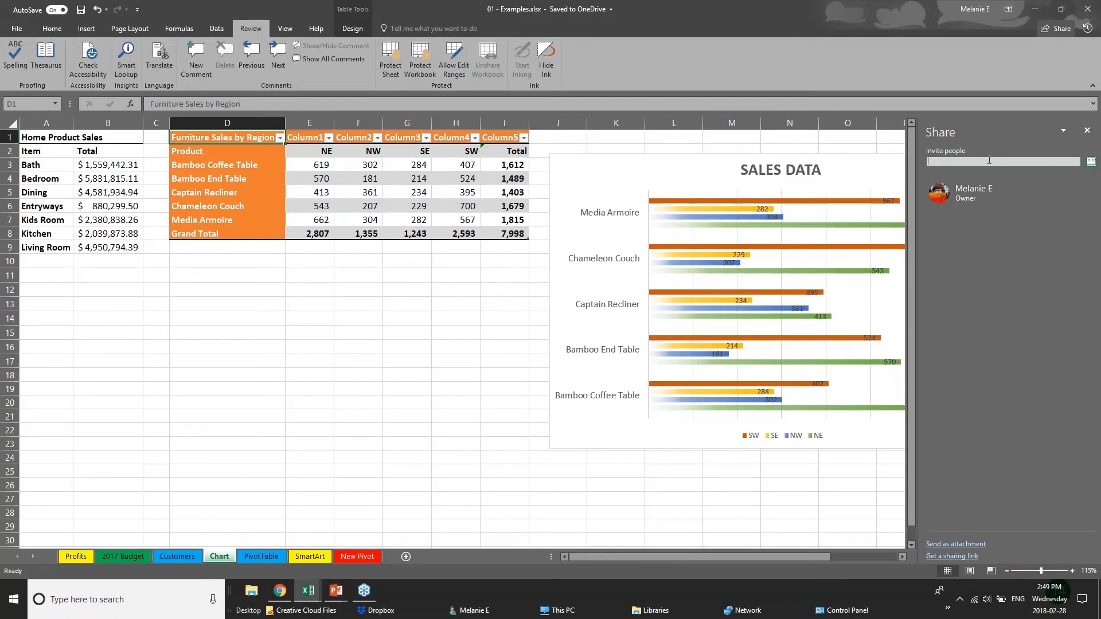
Prepare a sharing invitation for a contact with the Can view permission, and close sharing without sending it.
text(cheryl)
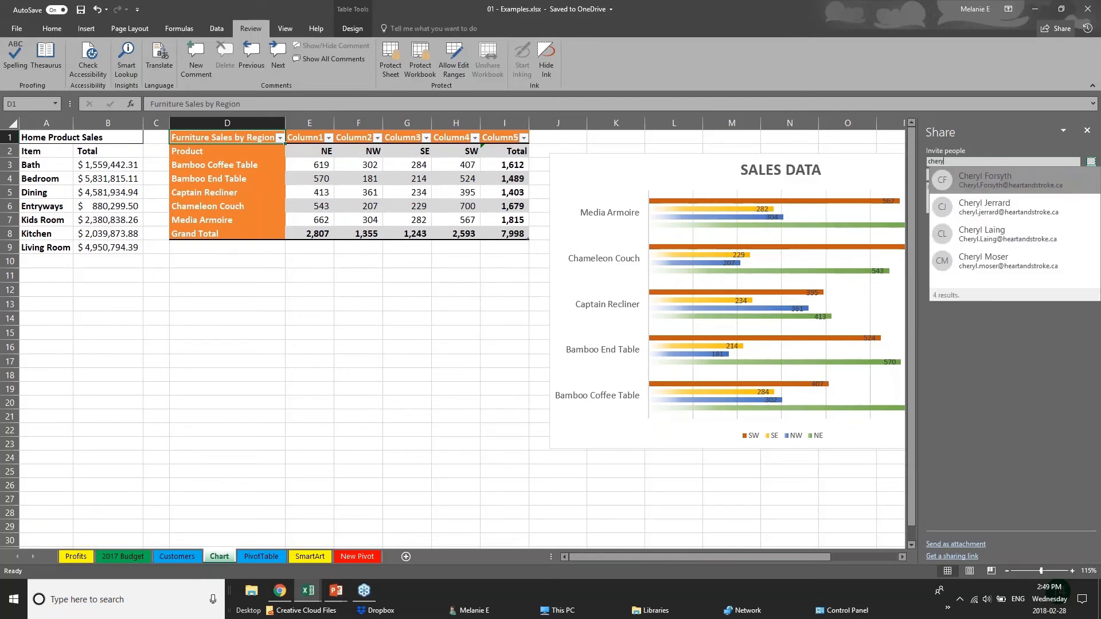
click(1035, 238)
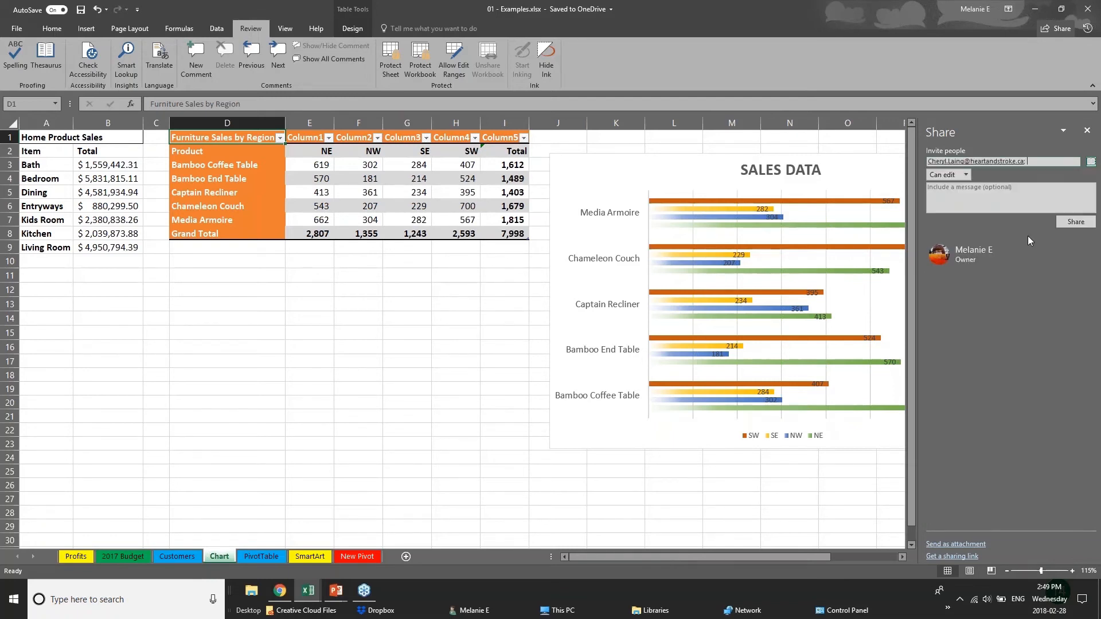
click(962, 174)
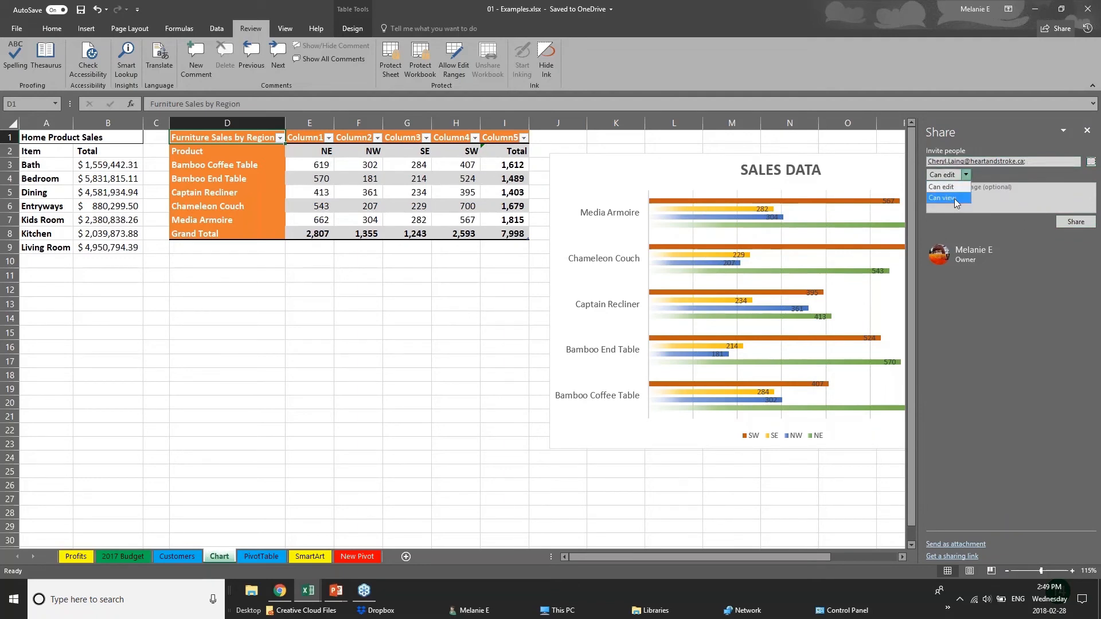
click(956, 203)
click(1087, 130)
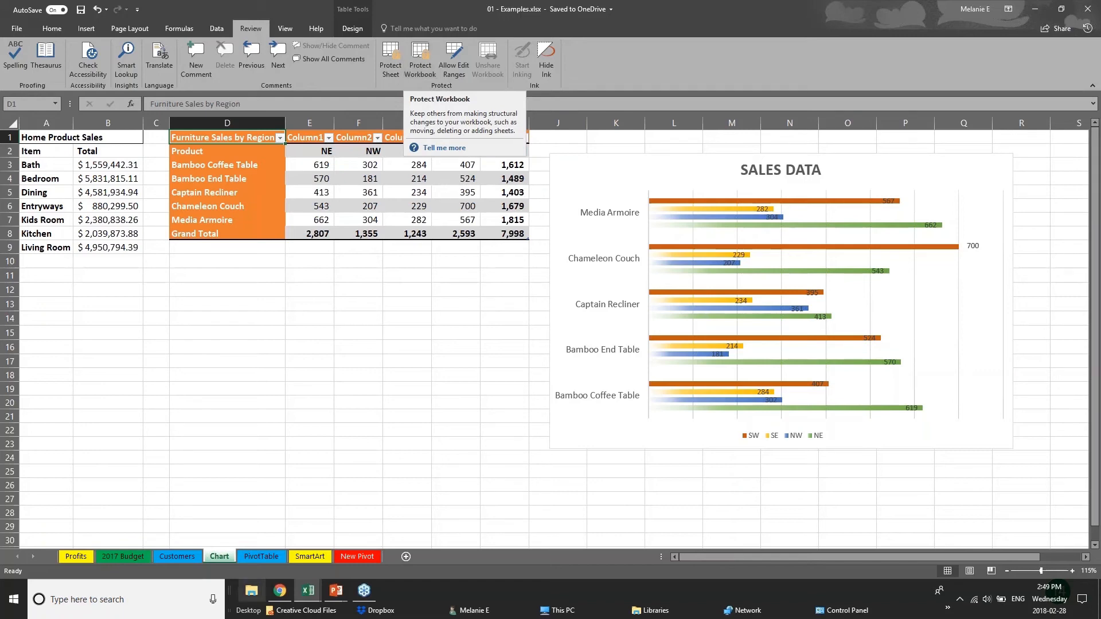
Switch to the PowerPoint slideshow and advance to the Quick Analysis Tool slide.
mouse_move(336, 592)
click(405, 545)
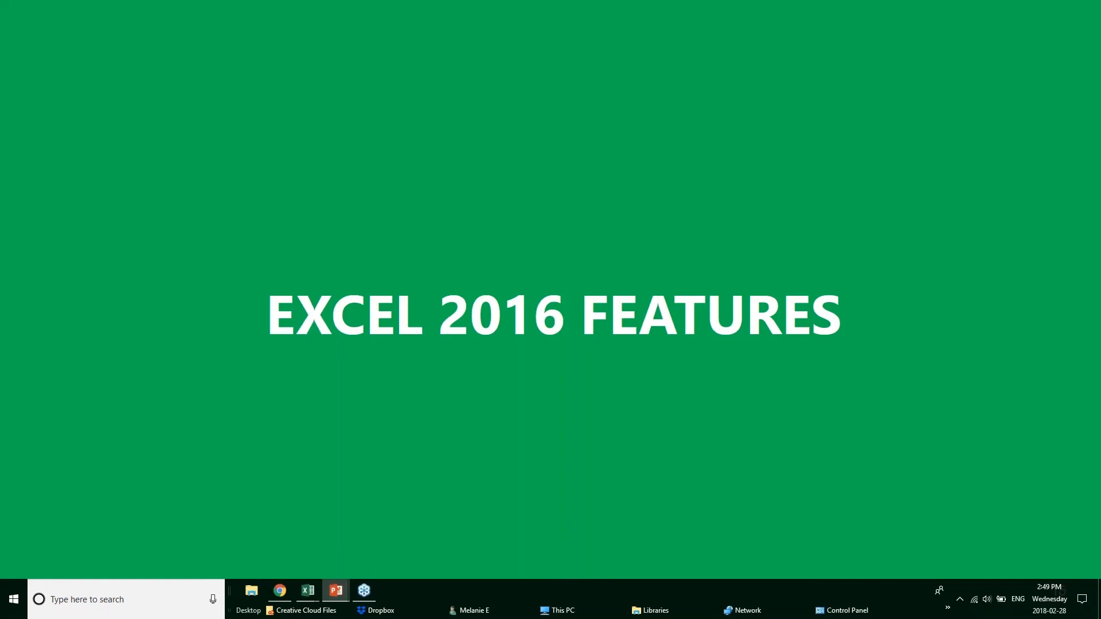
key(Right)
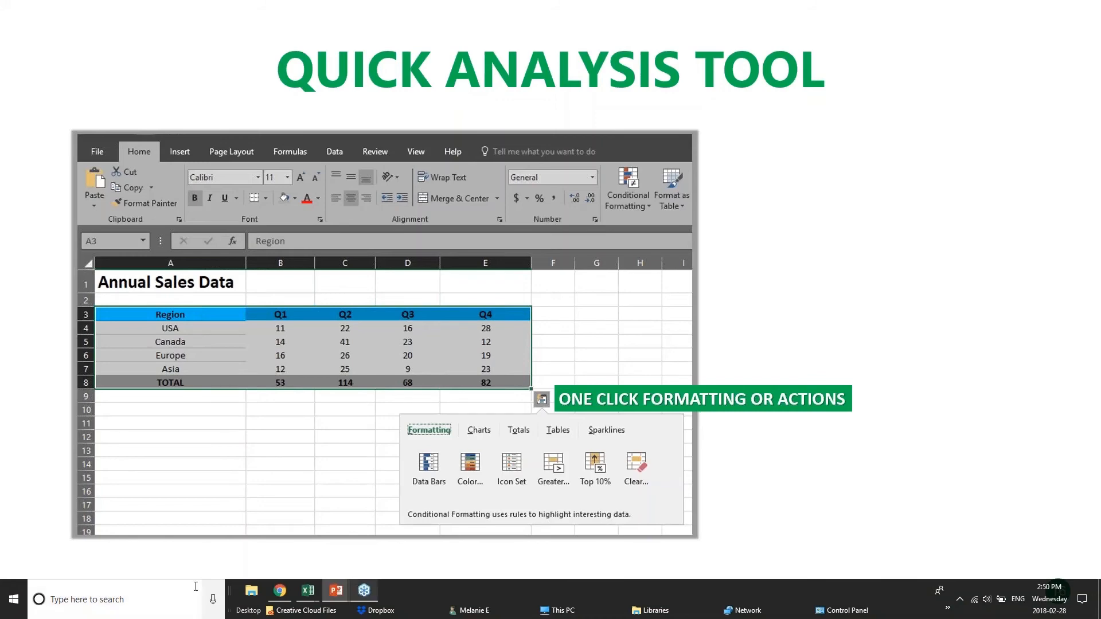
Switch to Webinar Sample Workbook v1 in Excel and apply a color scale to the Annual Sales Data table through Quick Analysis.
mouse_move(314, 595)
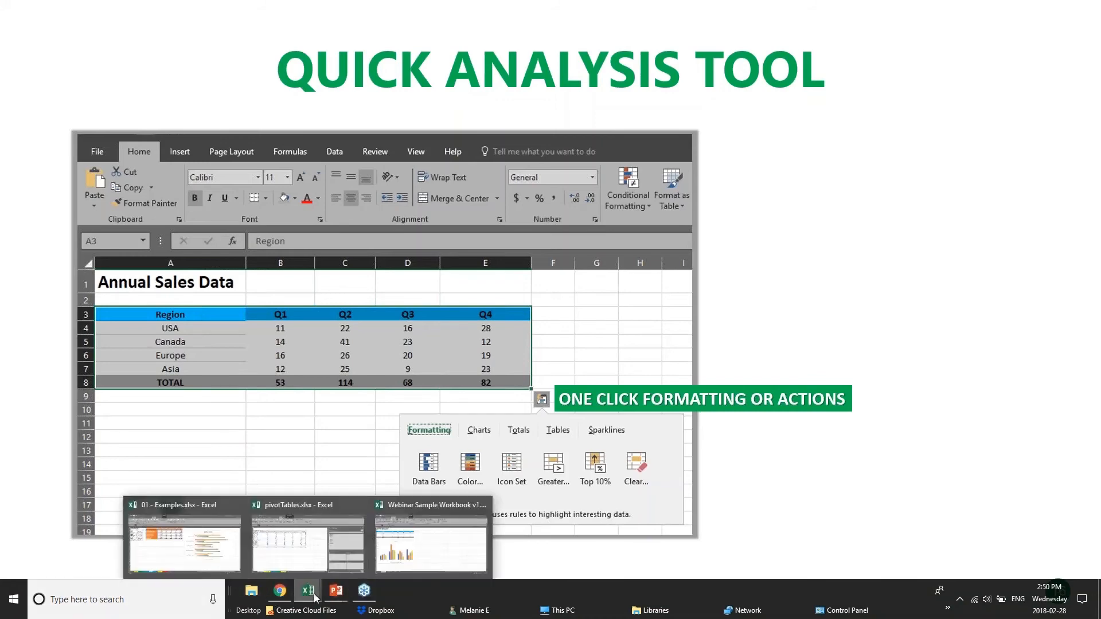
click(419, 548)
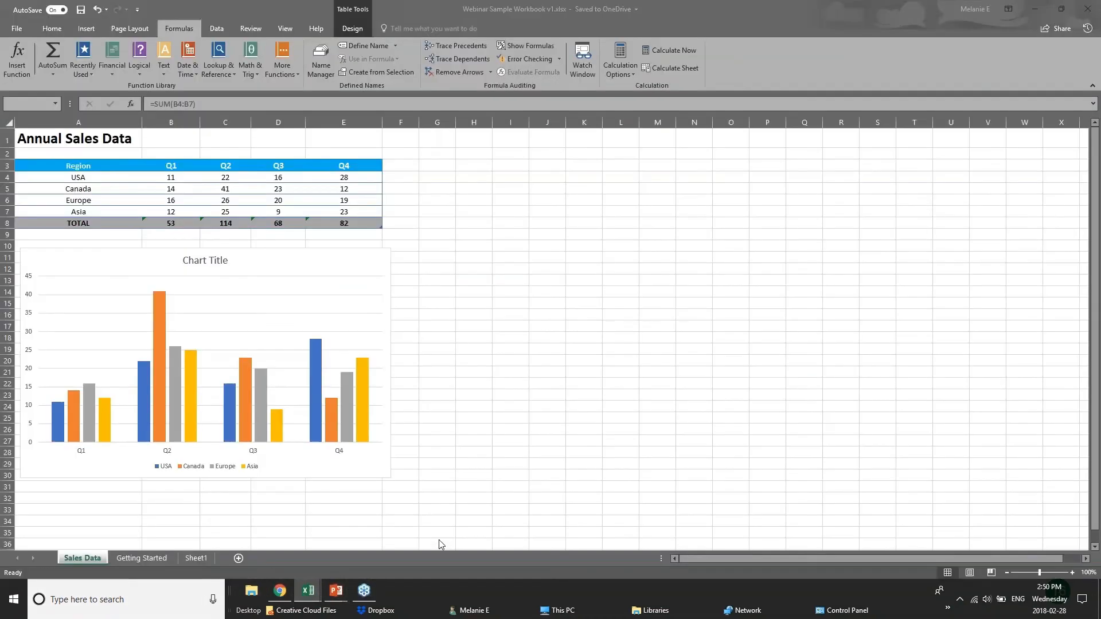
click(408, 256)
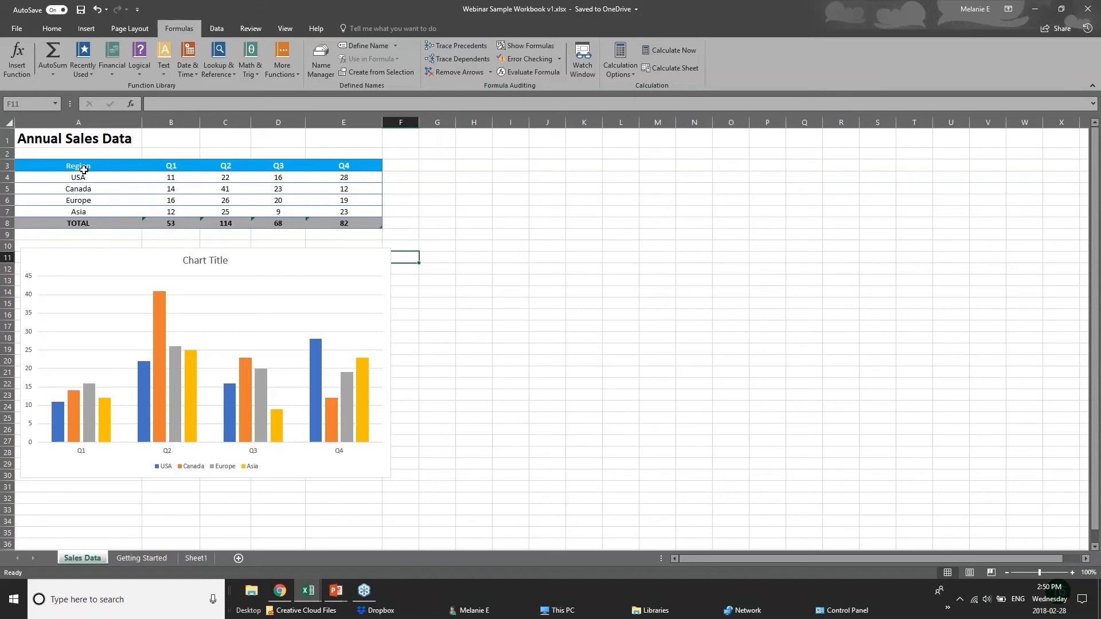
drag(85, 168, 366, 220)
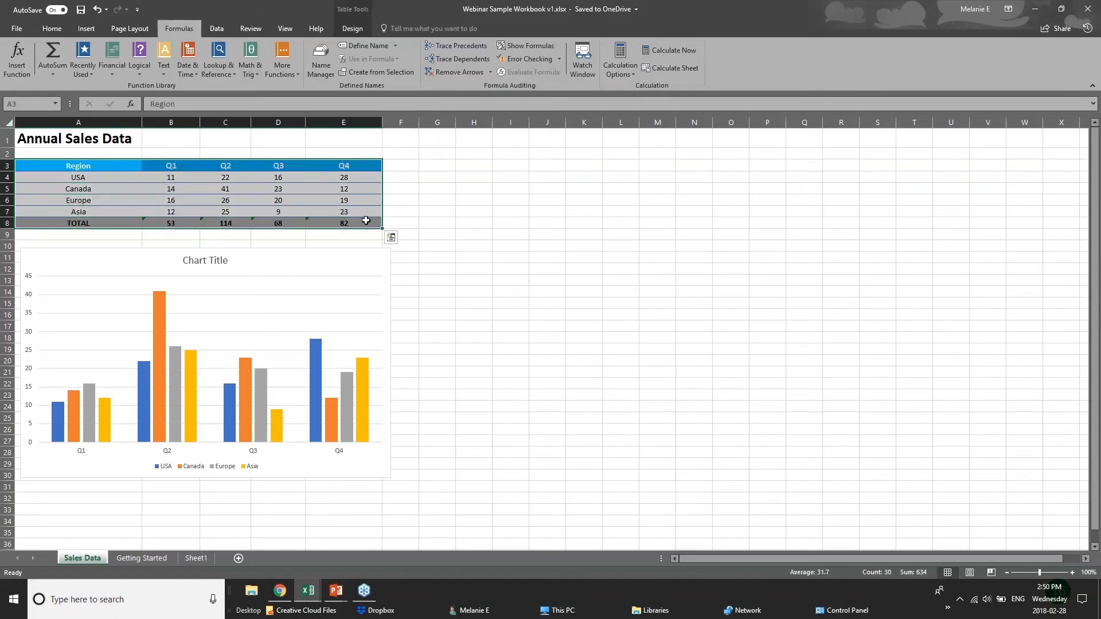
click(390, 237)
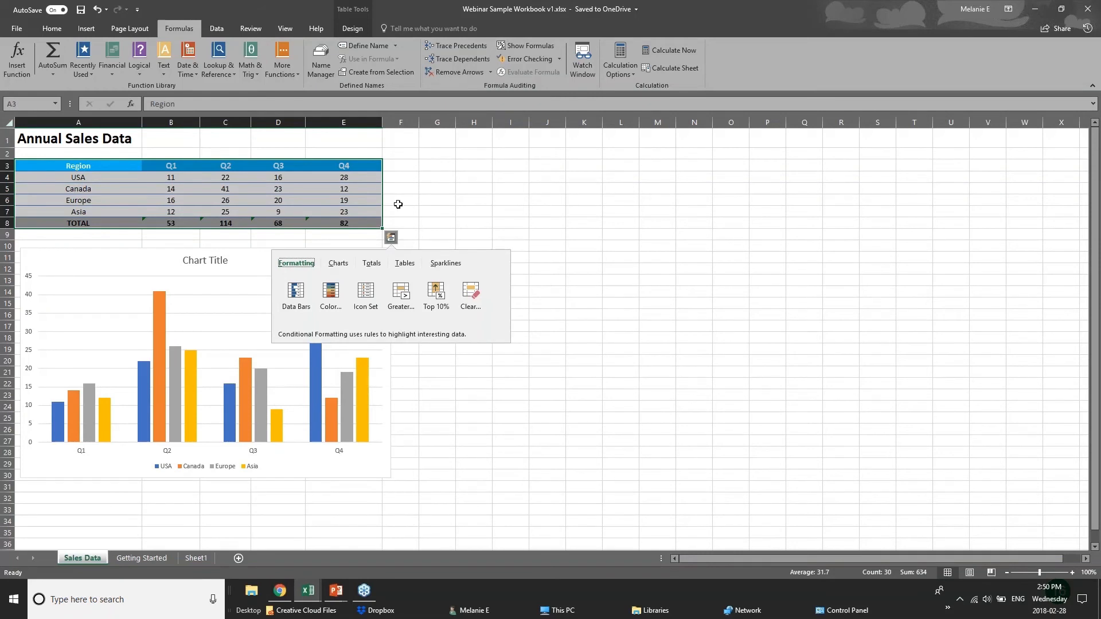
click(373, 265)
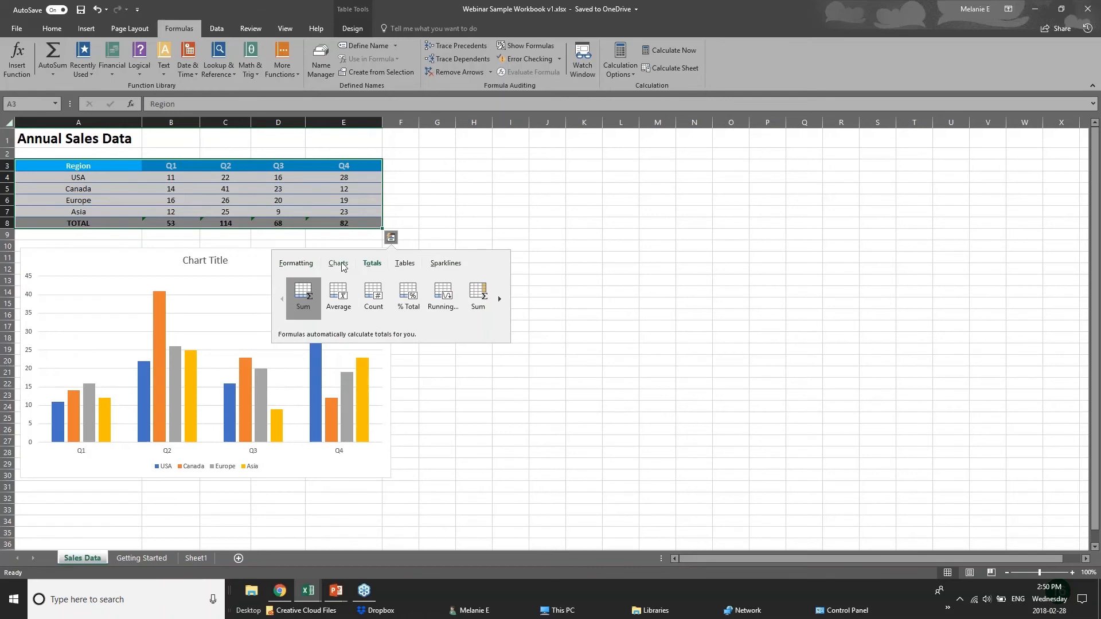
click(296, 266)
click(331, 298)
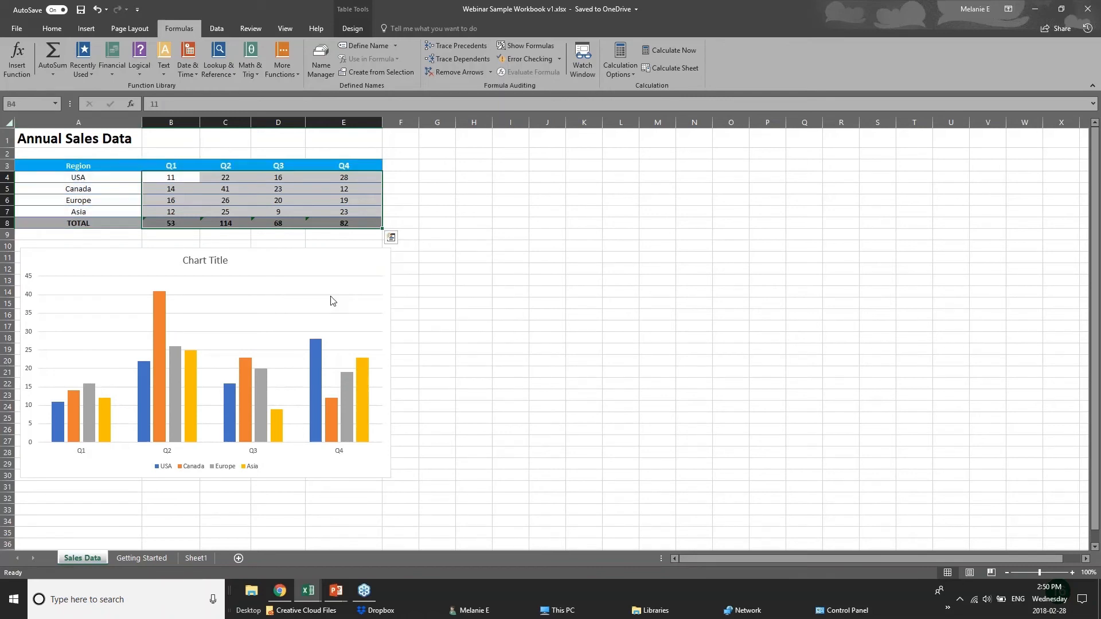
Add data bars and a Greater Than rule with Light Red Fill with Dark Red Text to cells B4:E8 through Quick Analysis.
click(391, 237)
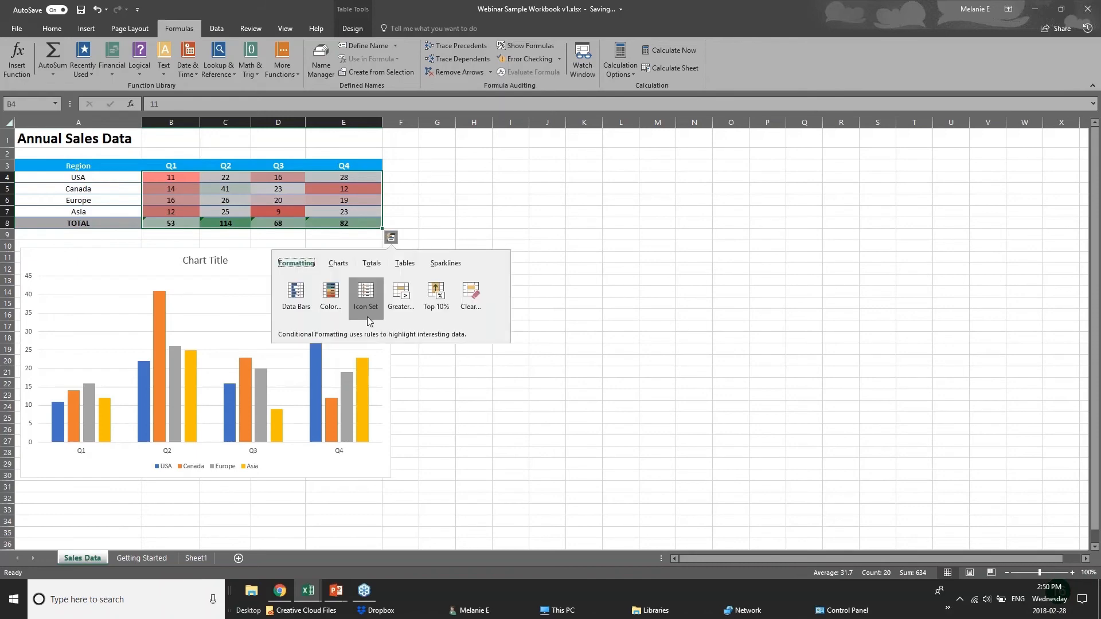
click(294, 295)
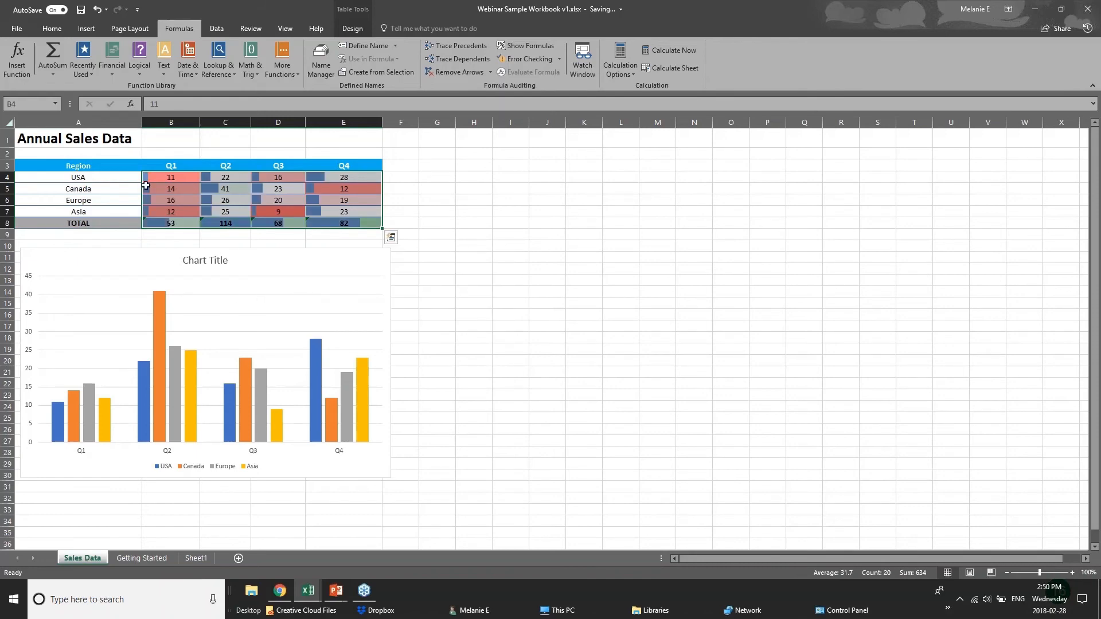
click(391, 237)
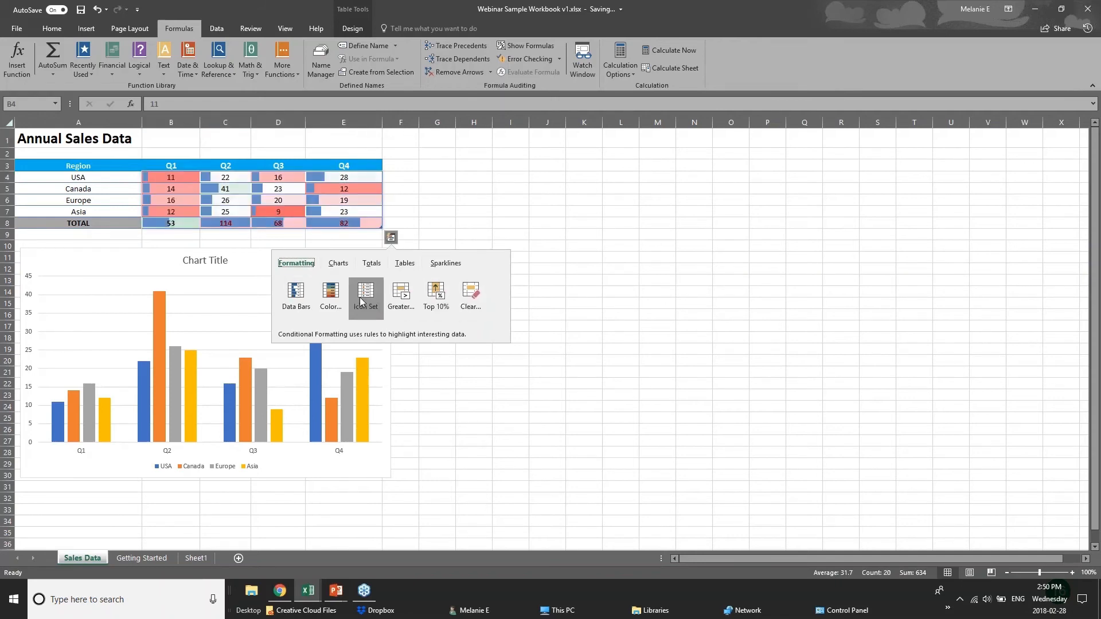
click(401, 298)
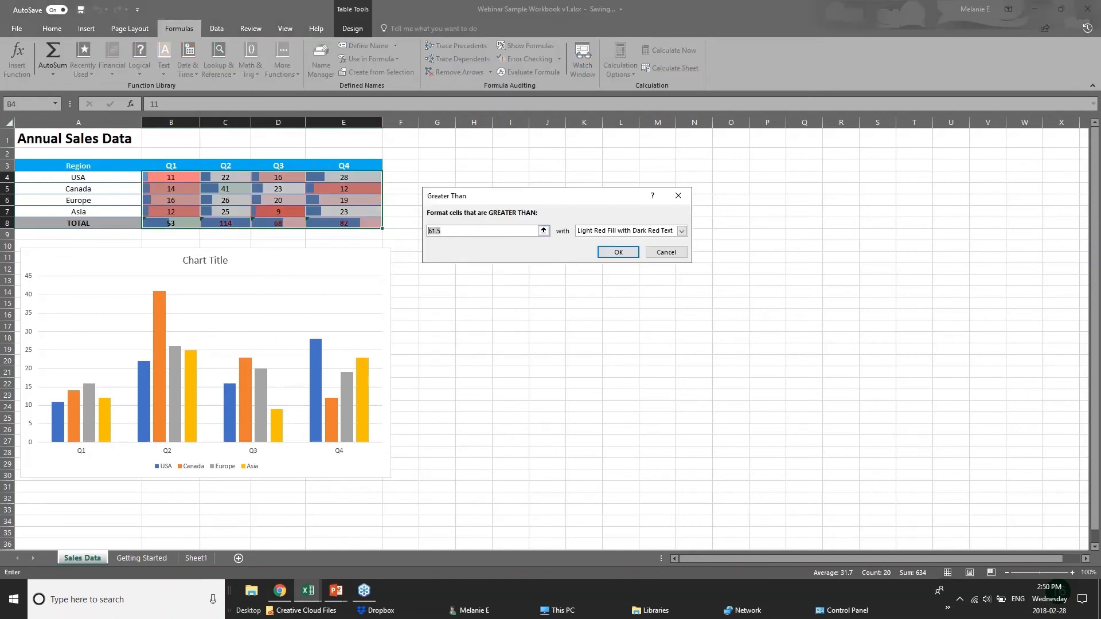
key(Return)
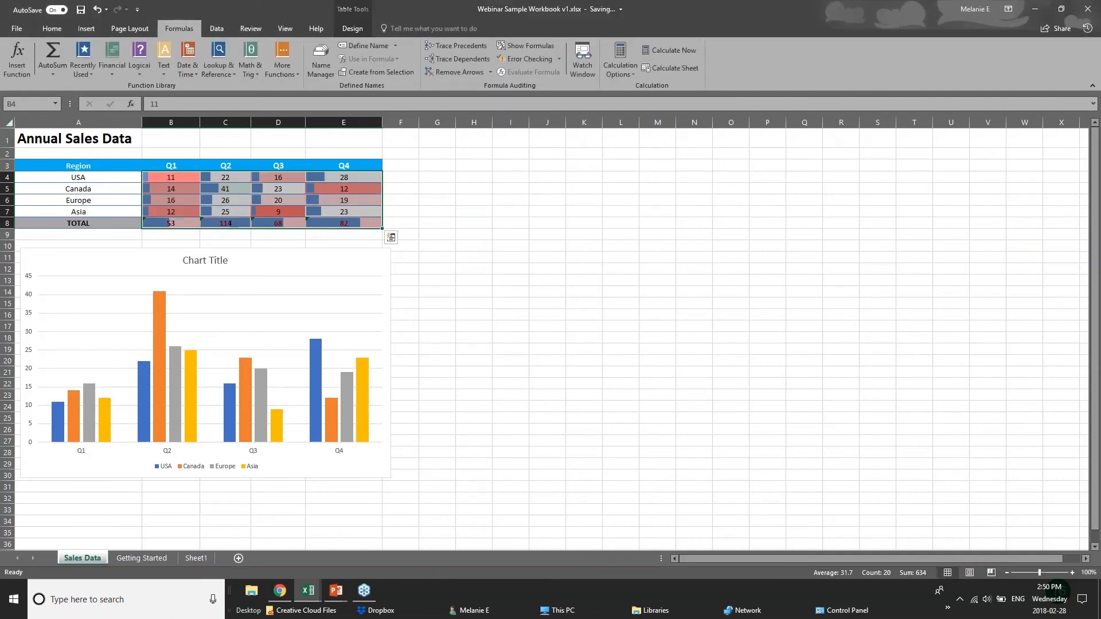
click(347, 258)
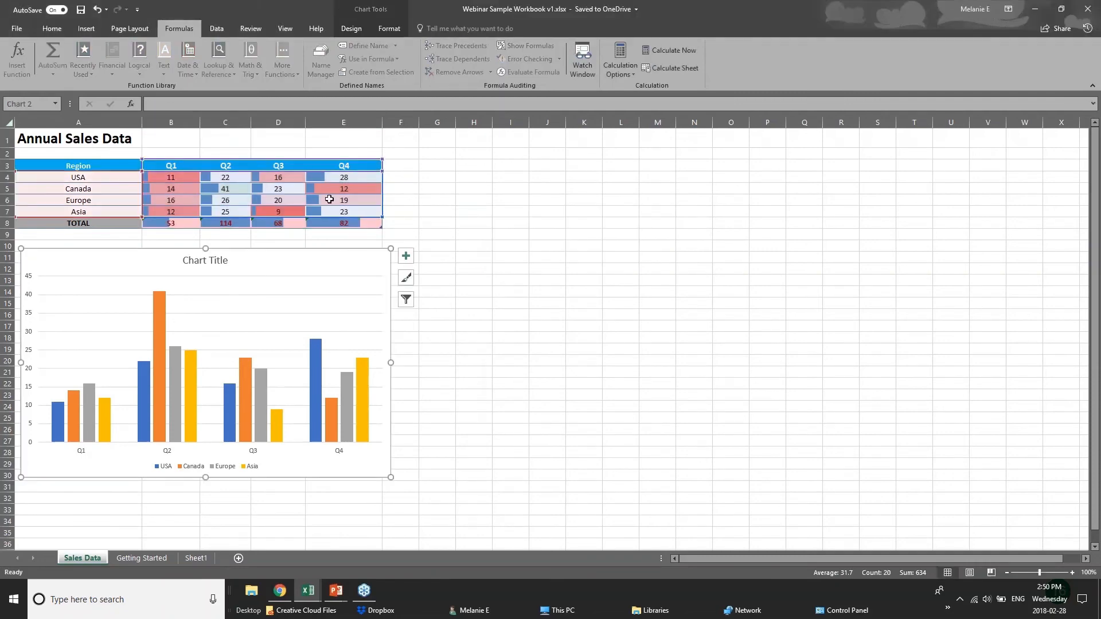
click(315, 224)
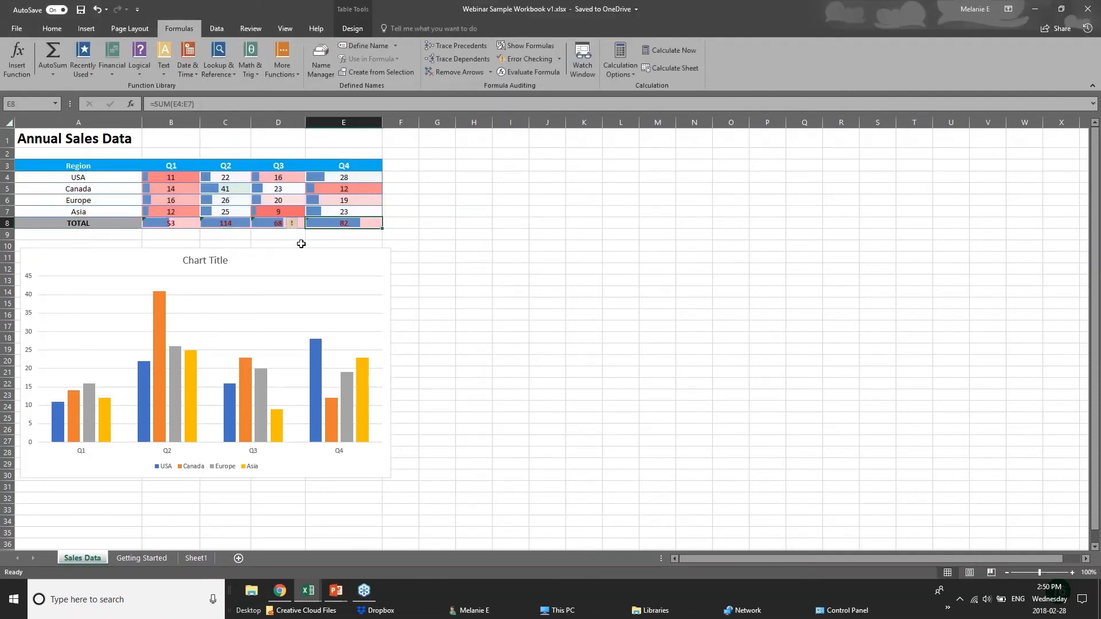
Review the chart types that Quick Analysis recommends for the Annual Sales Data table, and deselect the table.
click(385, 215)
drag(58, 165, 349, 223)
click(390, 236)
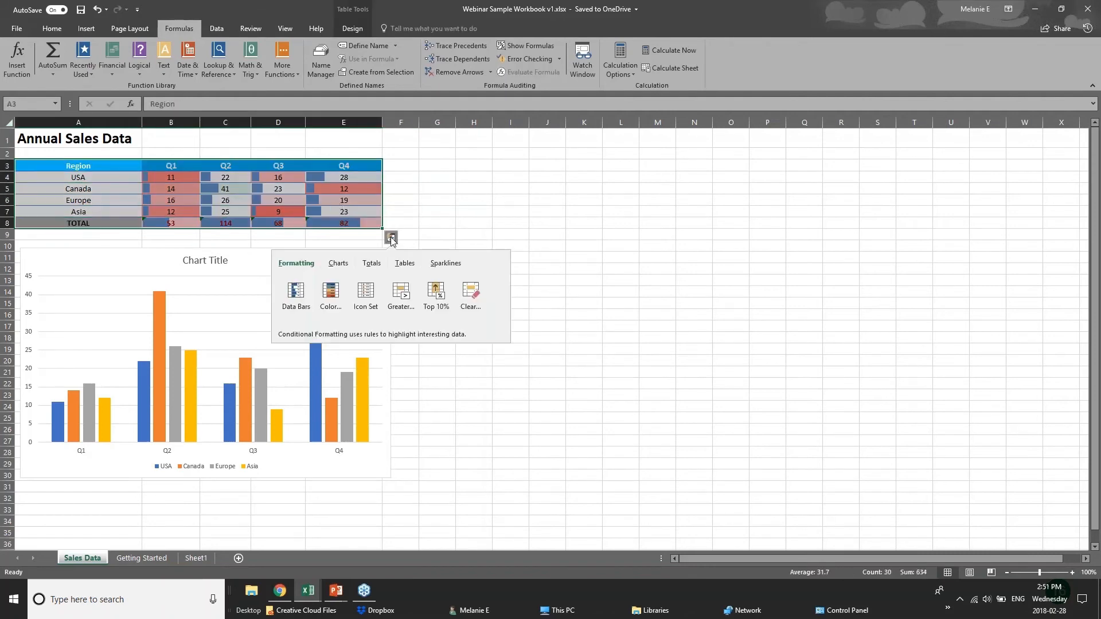
click(343, 268)
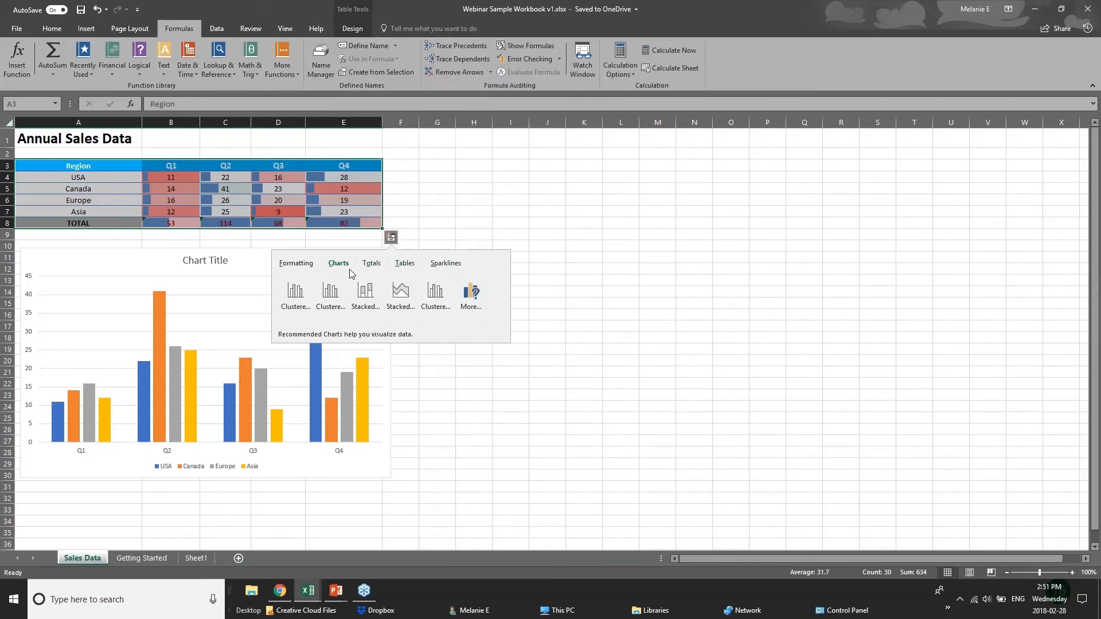
click(278, 165)
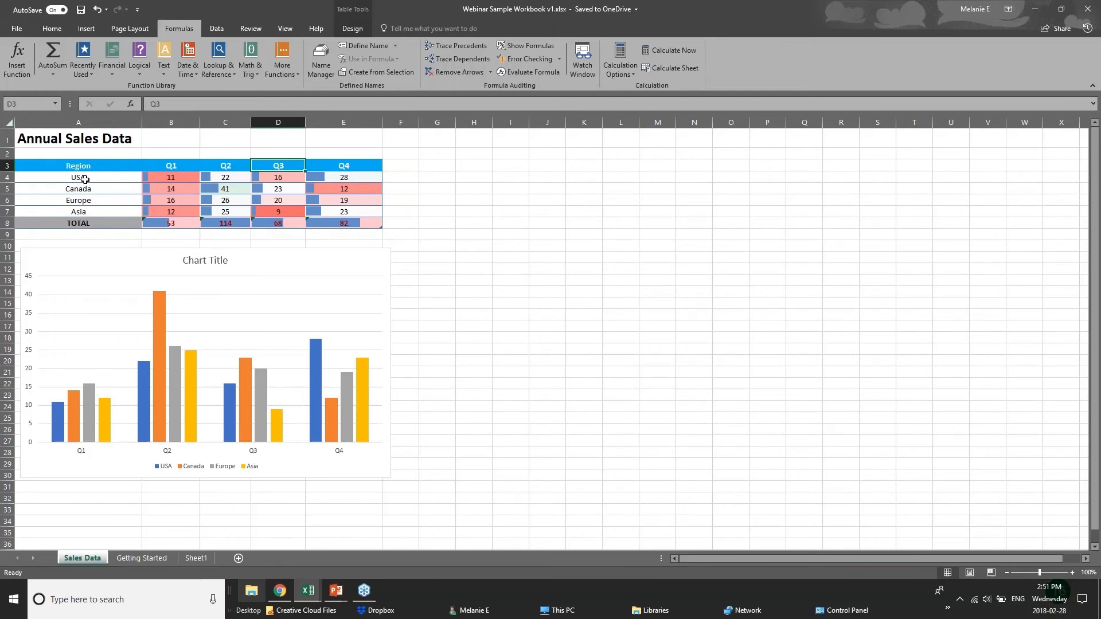
drag(80, 165, 276, 223)
click(401, 224)
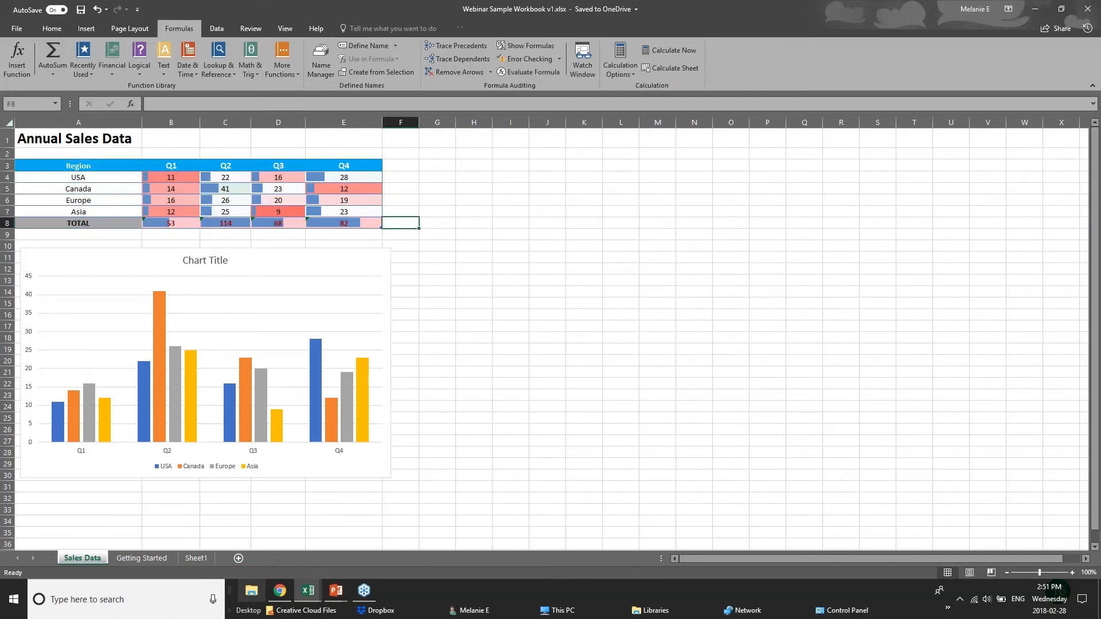
View the New Charts slide in the PowerPoint slideshow, and return to the 01 - Examples workbook in Excel.
click(339, 594)
click(398, 542)
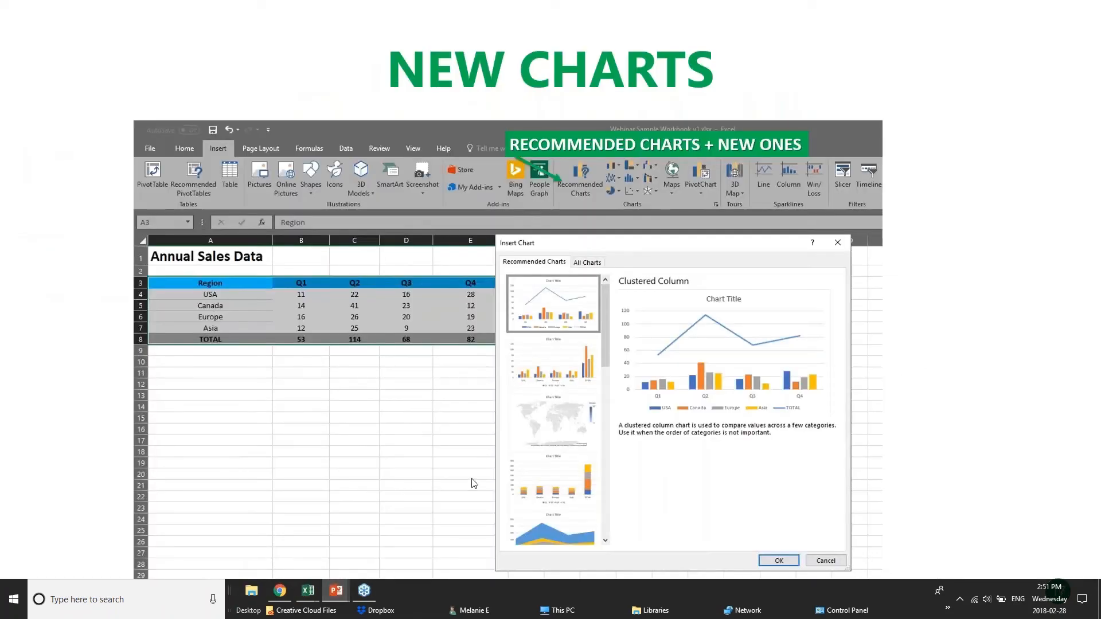
mouse_move(310, 592)
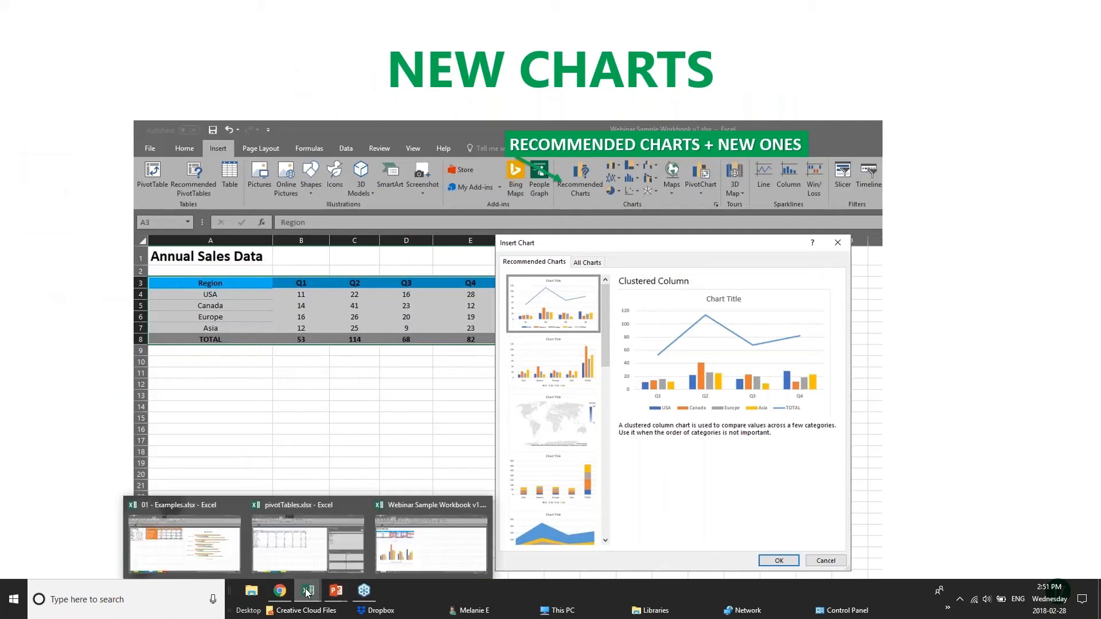
click(336, 548)
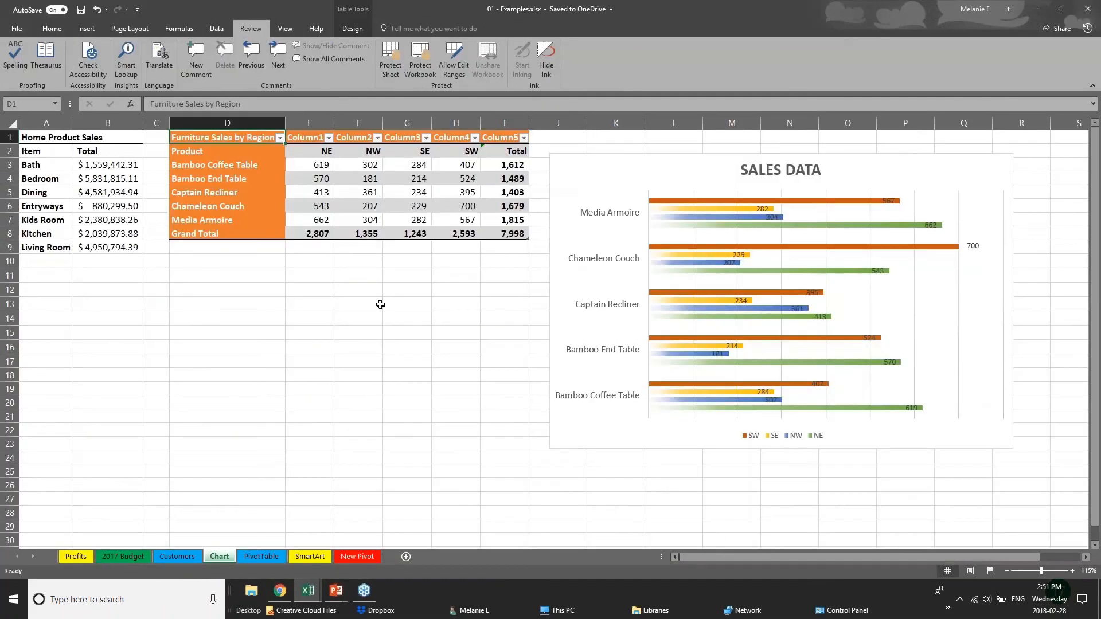
drag(448, 302, 438, 290)
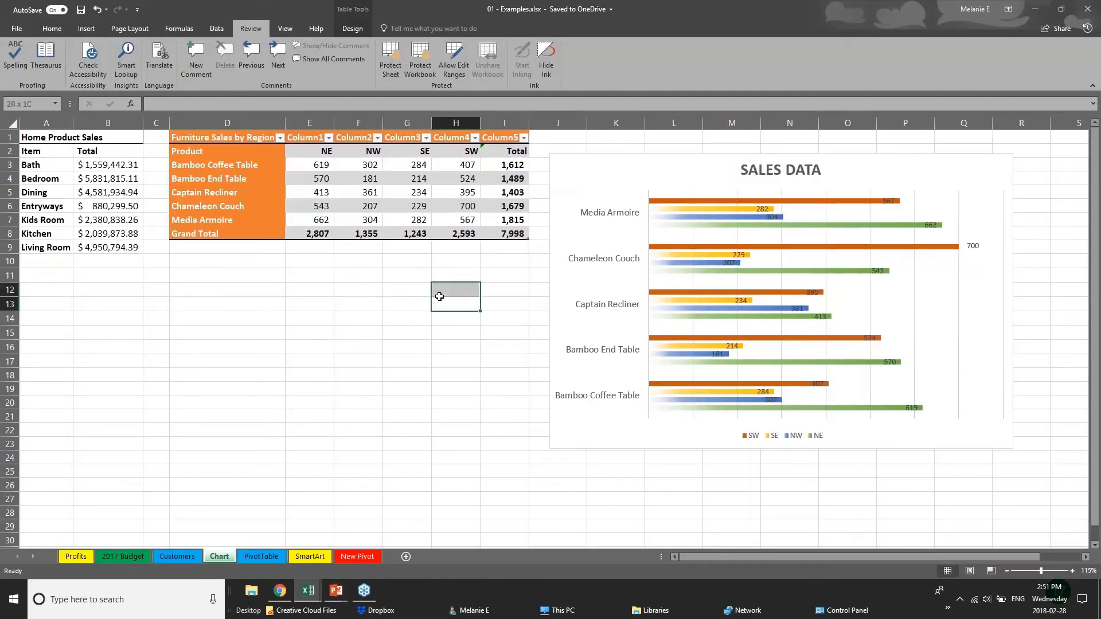
Insert a treemap chart from the Furniture Sales by Region figures in E3:I8.
click(86, 29)
click(85, 180)
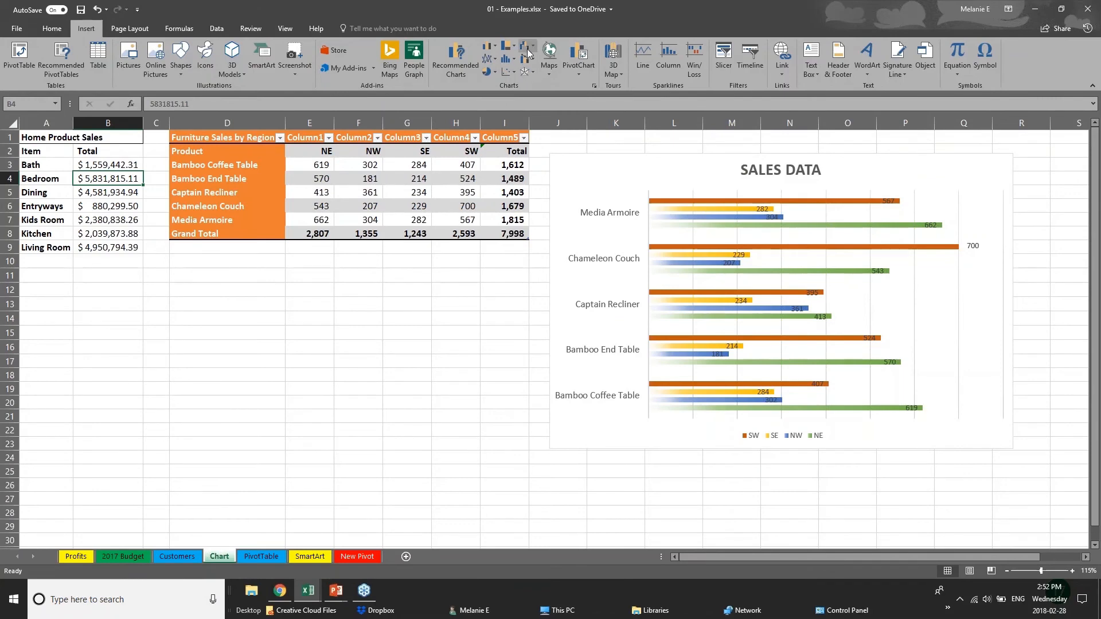
click(508, 46)
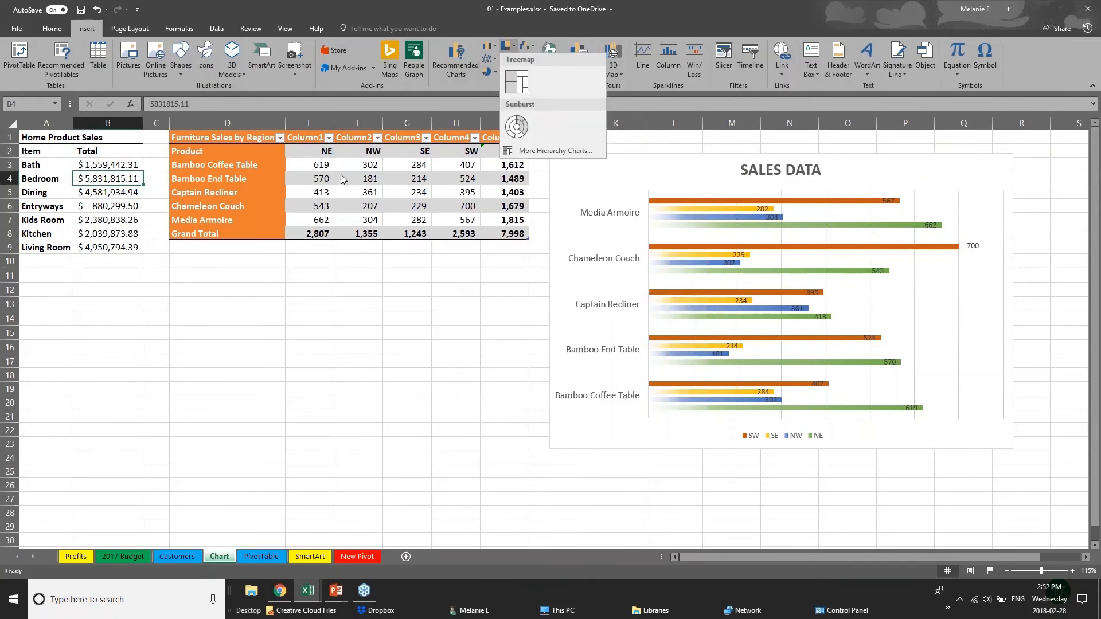
click(245, 139)
drag(246, 139, 519, 232)
click(315, 230)
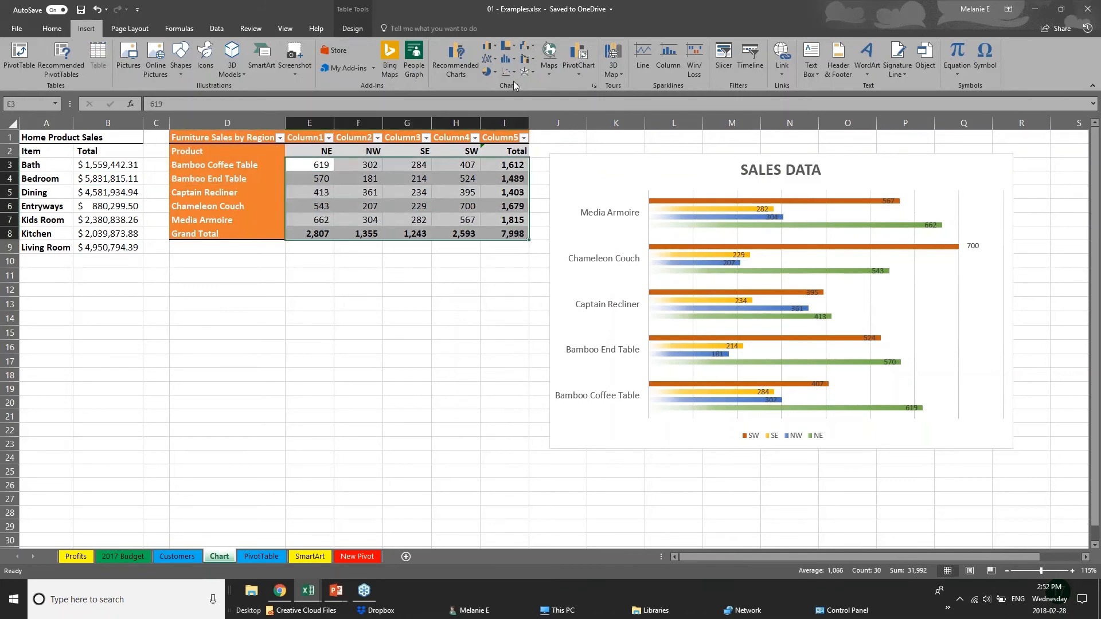
click(512, 46)
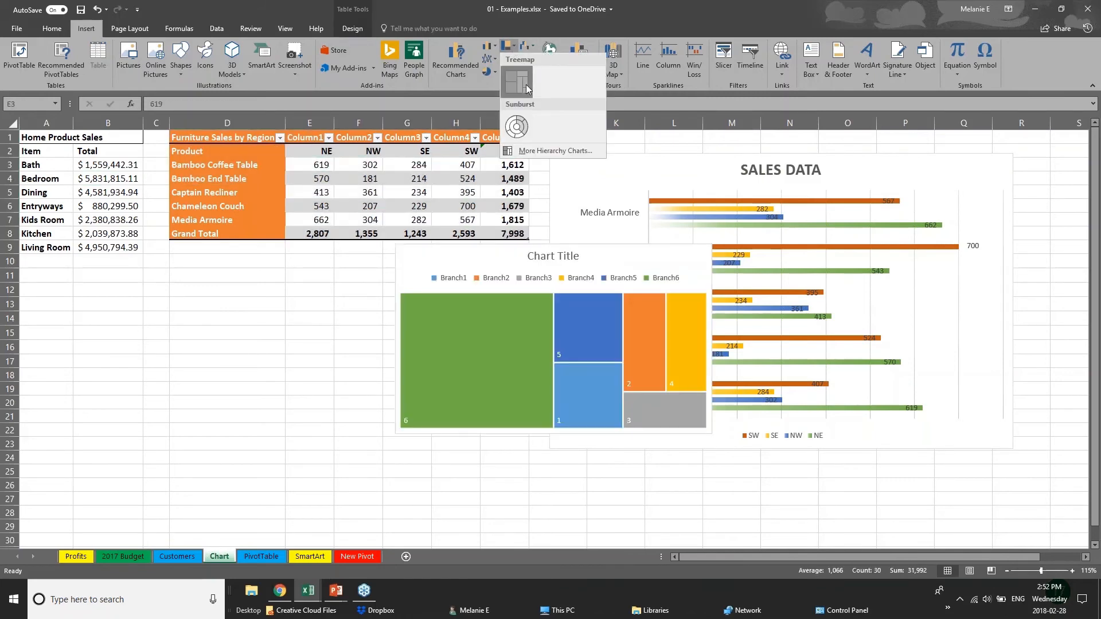
click(527, 89)
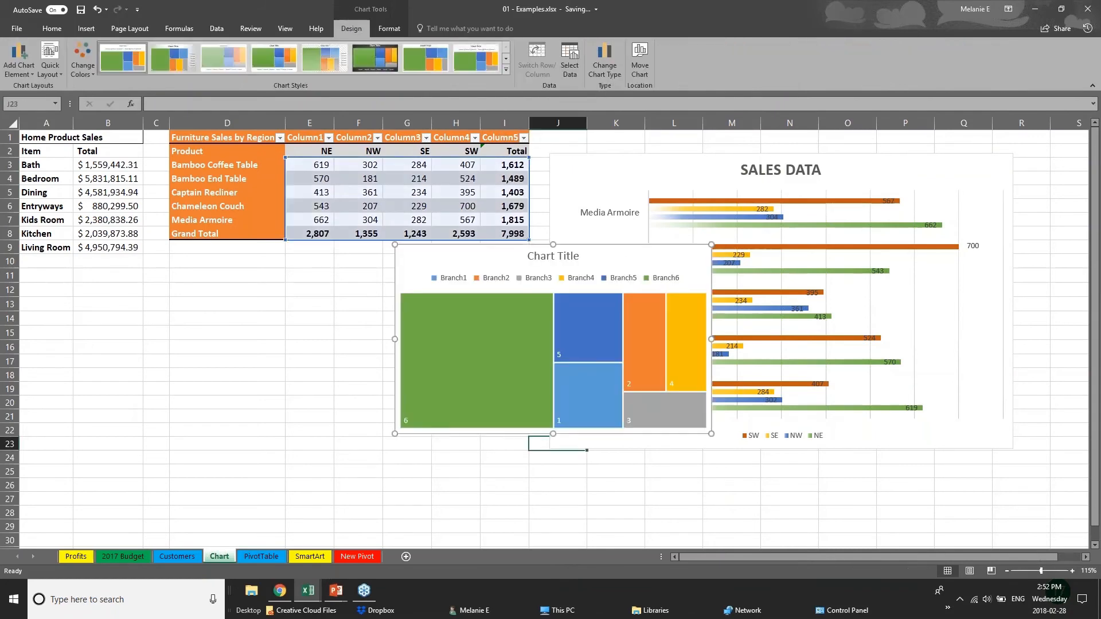
Move the treemap chart below the Furniture Sales by Region table, clear of the SALES DATA chart.
click(557, 457)
click(467, 441)
click(485, 344)
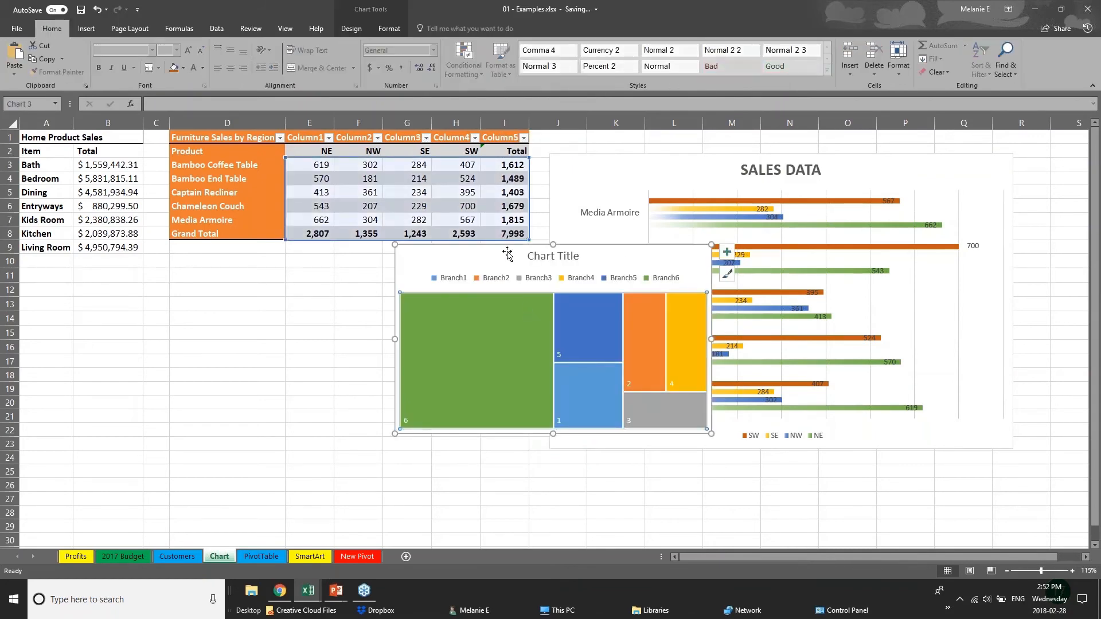
drag(507, 255, 290, 285)
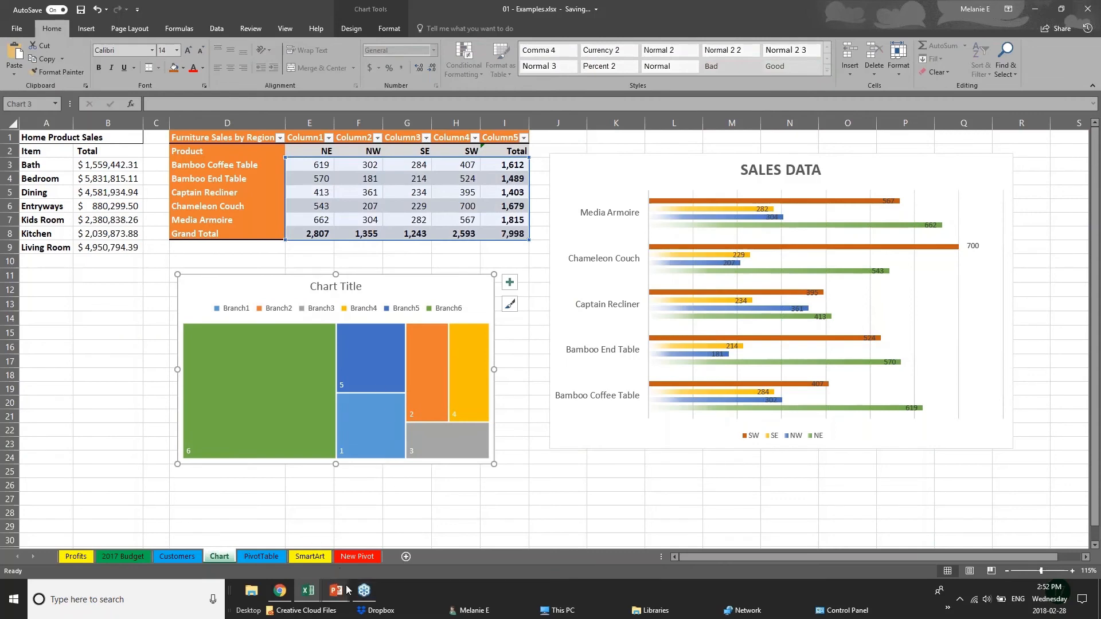
Select the Furniture Sales by Region figures in E3:I8 and bring up the recommended charts for them.
click(108, 389)
click(86, 28)
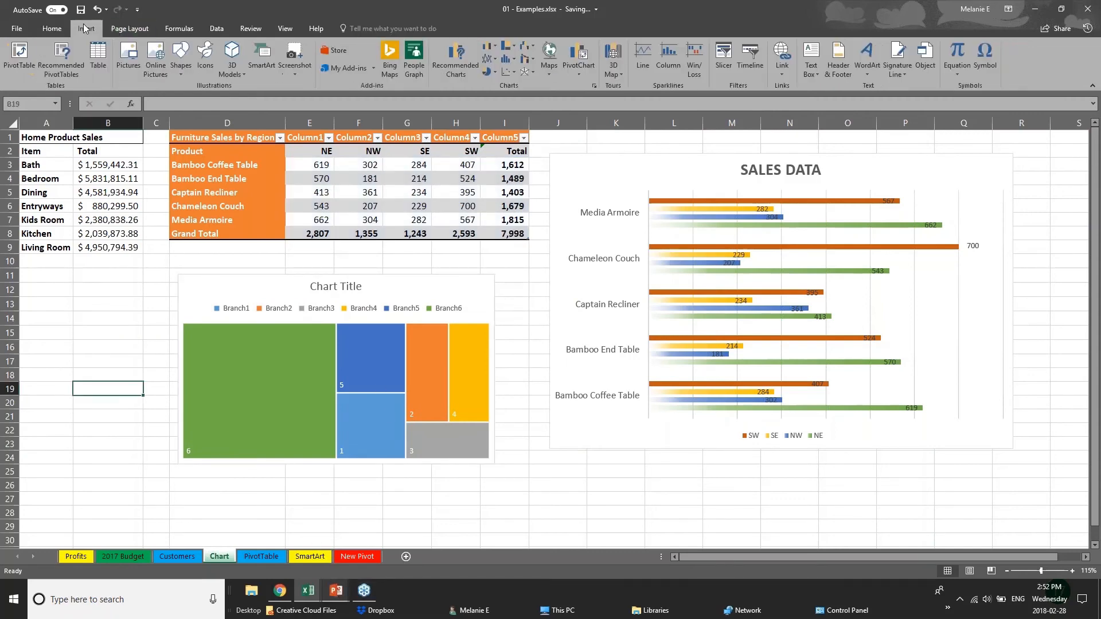
click(463, 68)
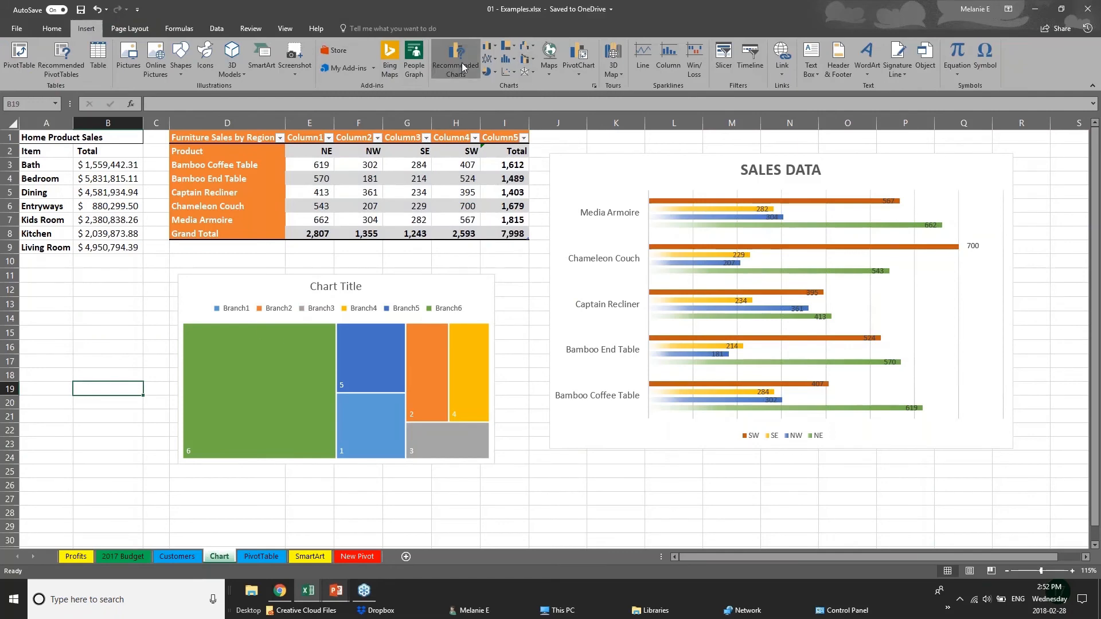
click(555, 328)
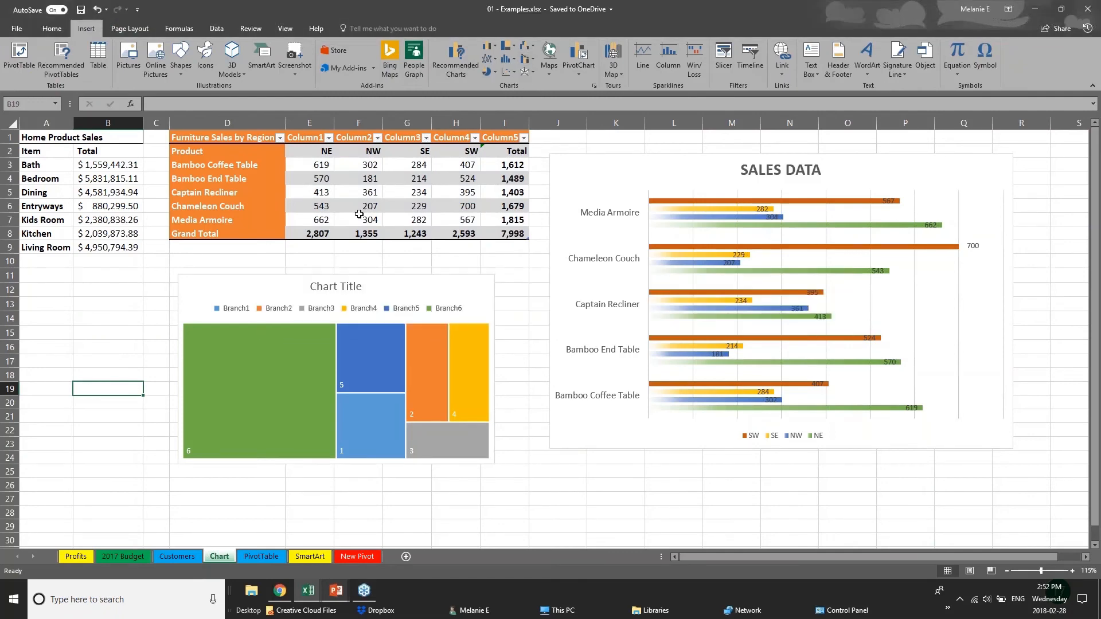
click(360, 218)
drag(313, 170, 510, 232)
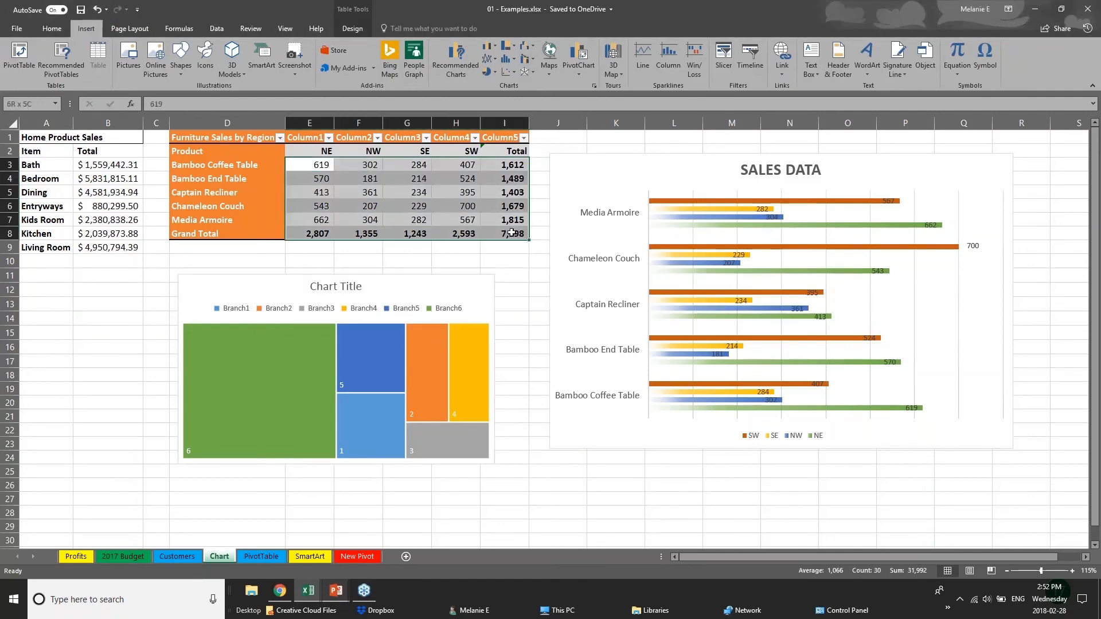
click(436, 48)
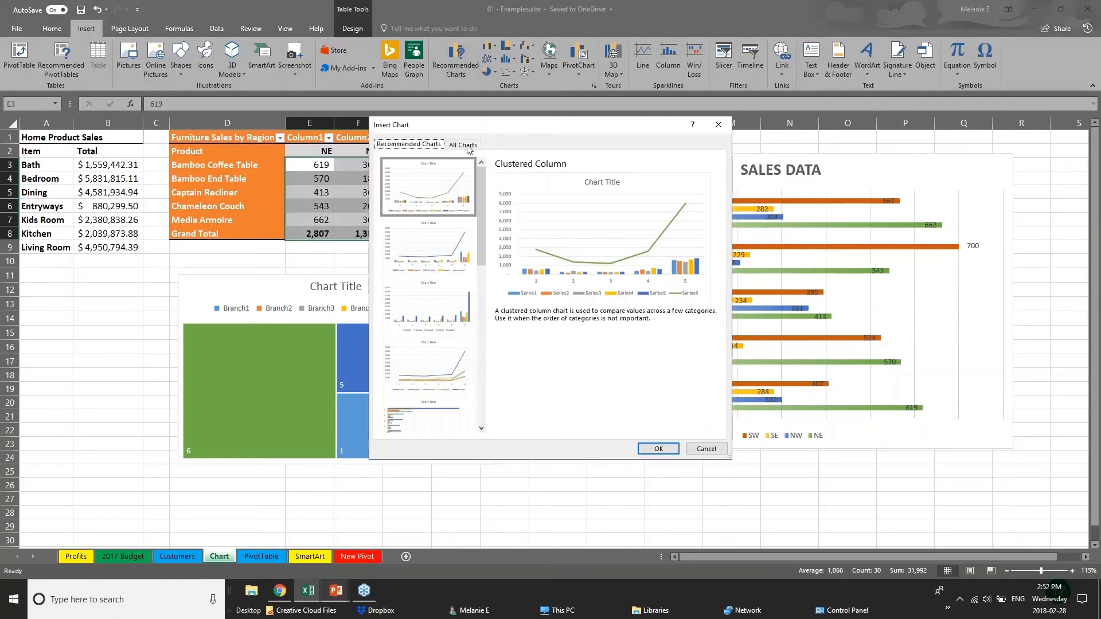
Preview the Waterfall, Treemap, Box & Whisker and Sunburst types in the full chart list.
click(468, 145)
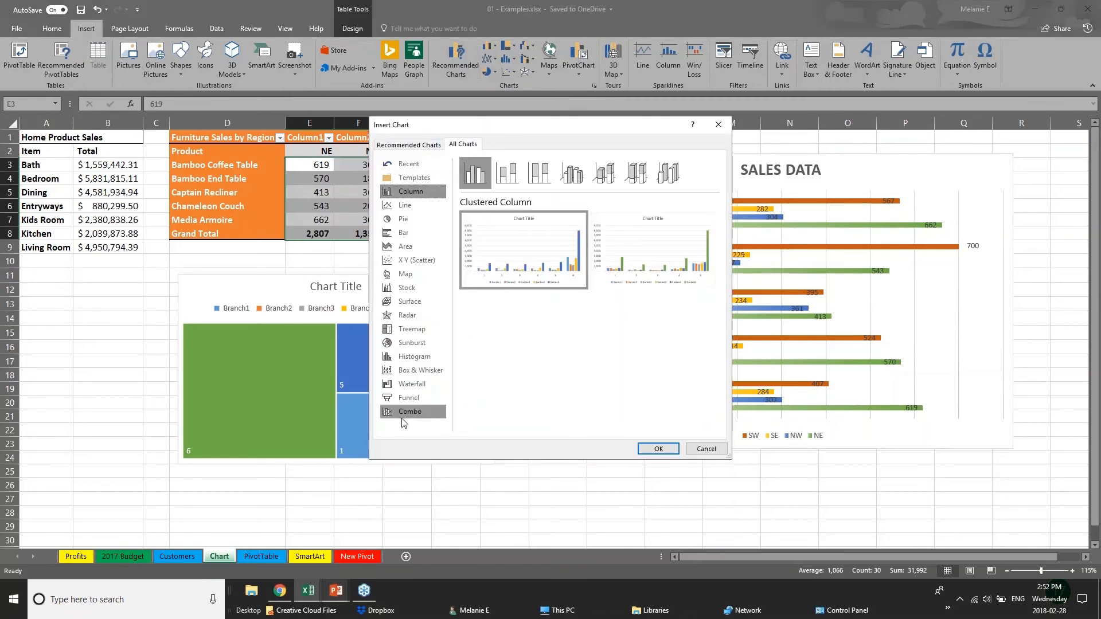
click(412, 389)
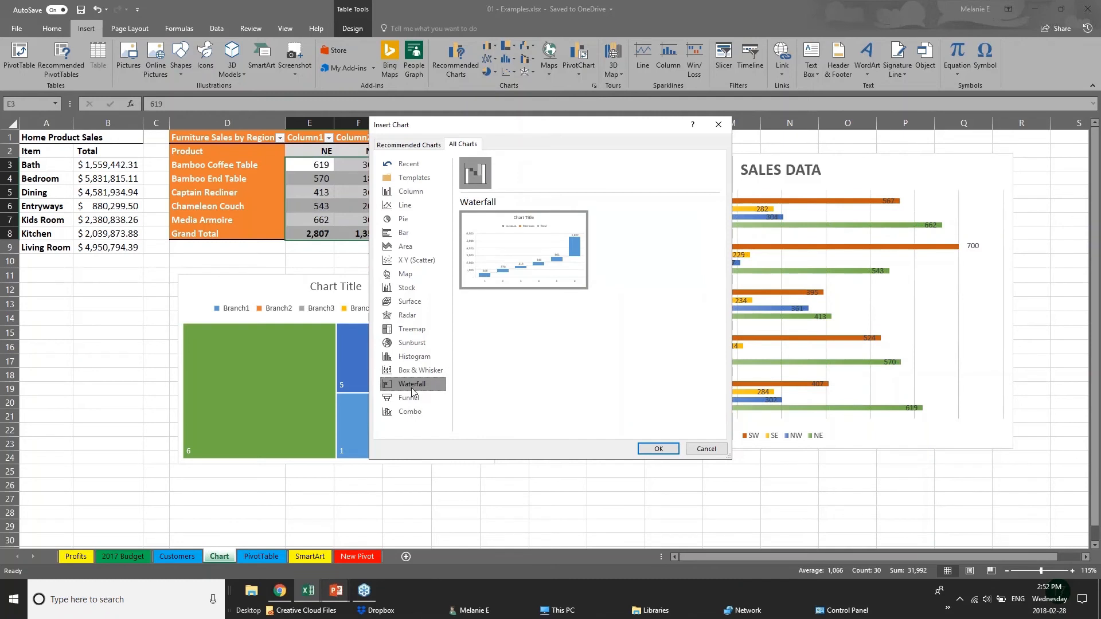
click(405, 334)
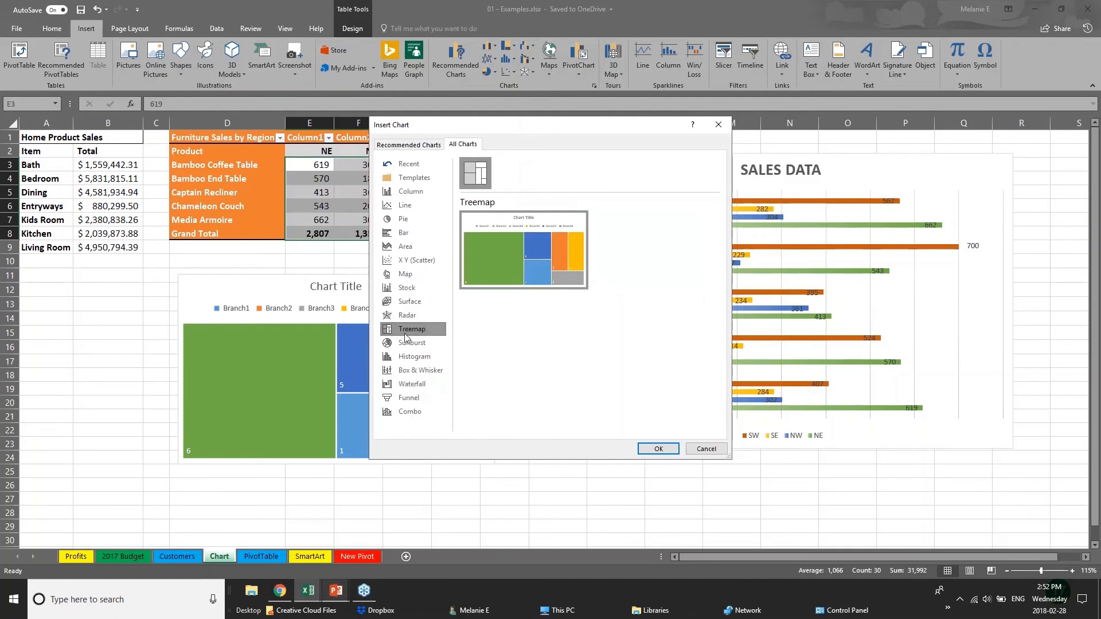
click(429, 374)
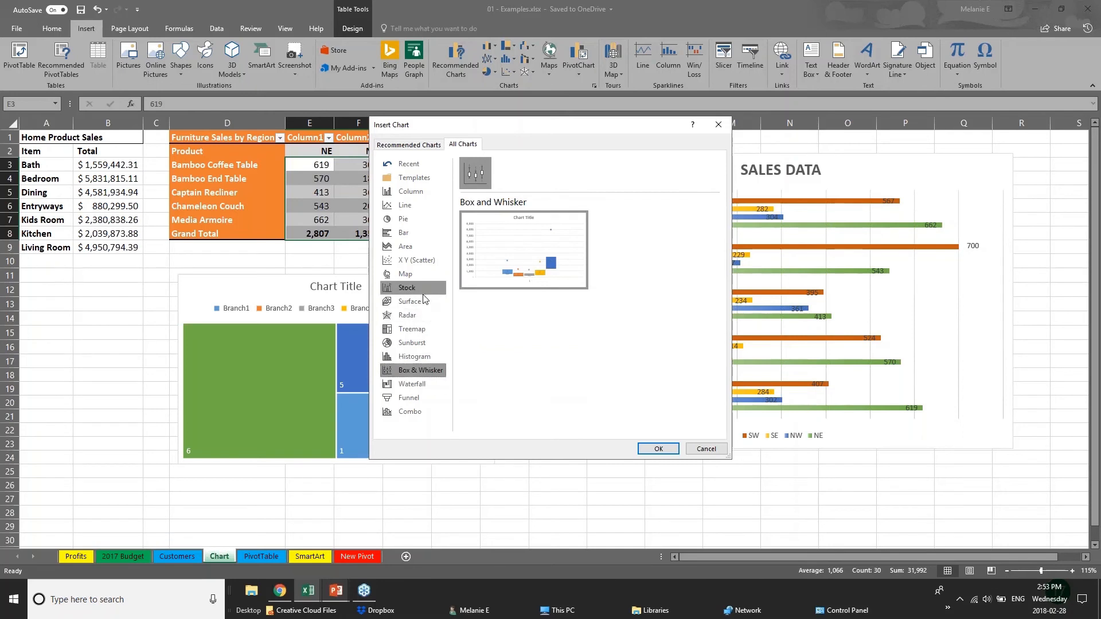
click(428, 342)
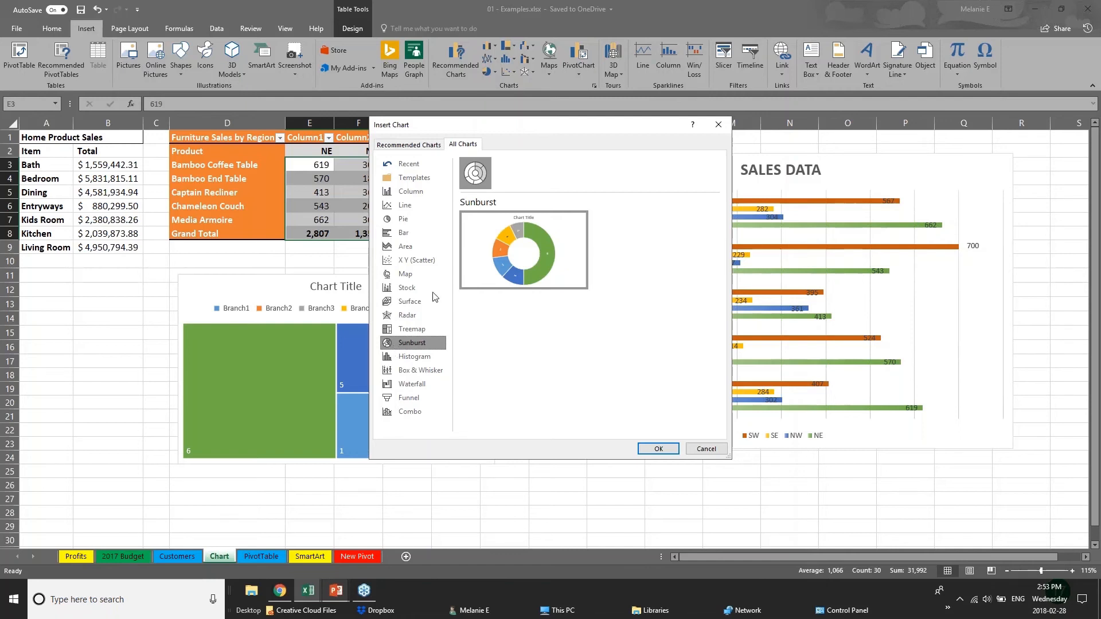
Preview the recommended Clustered Column and Line charts, and close the chart dialog without inserting one.
click(403, 144)
click(427, 251)
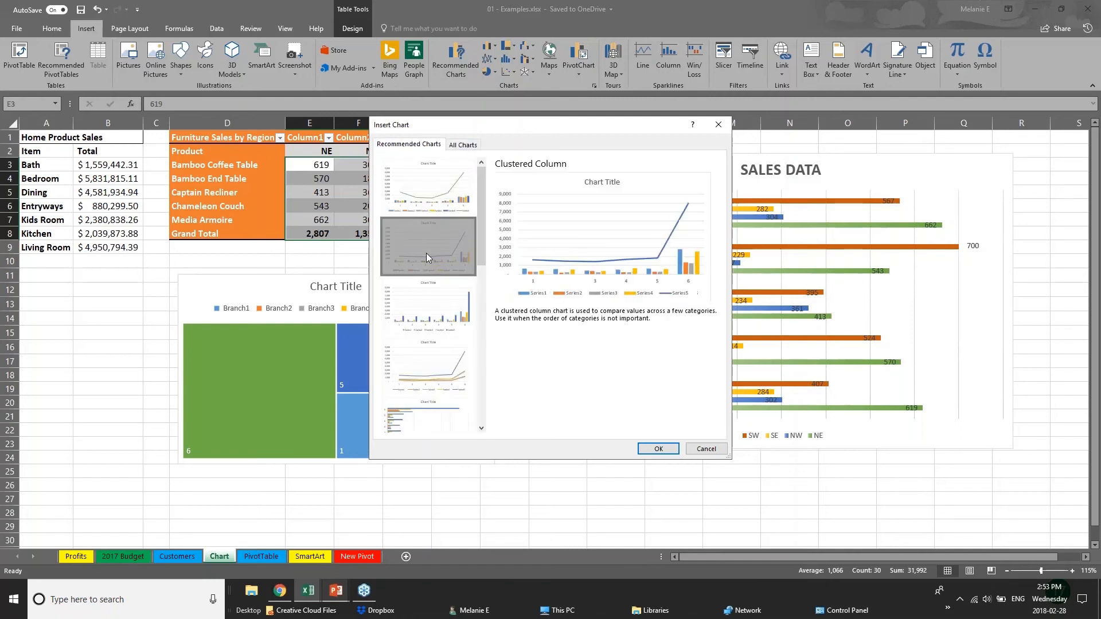
click(431, 362)
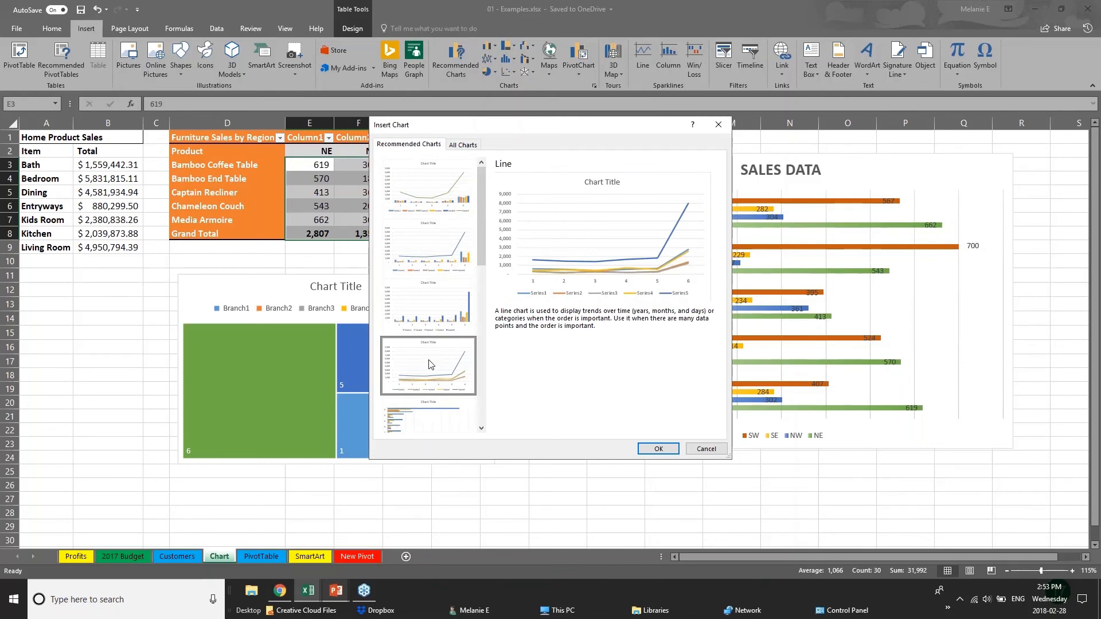
click(701, 449)
View the 3D Power Maps slide in the PowerPoint slideshow, and return to the 01 - Examples workbook in Excel to point out 3D Map.
click(333, 597)
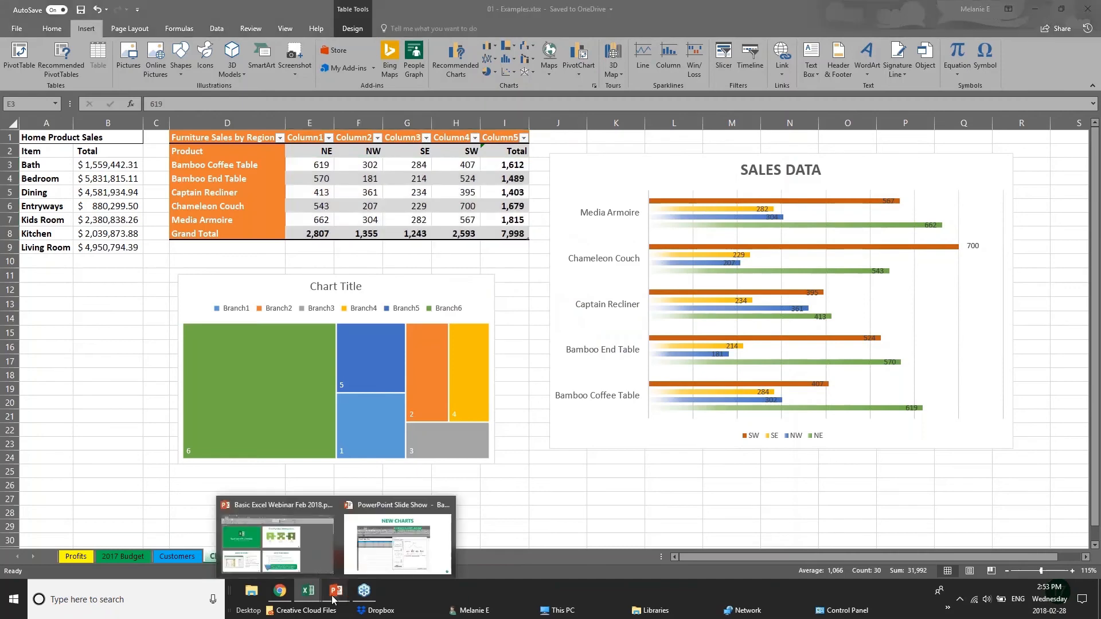
click(394, 540)
key(Right)
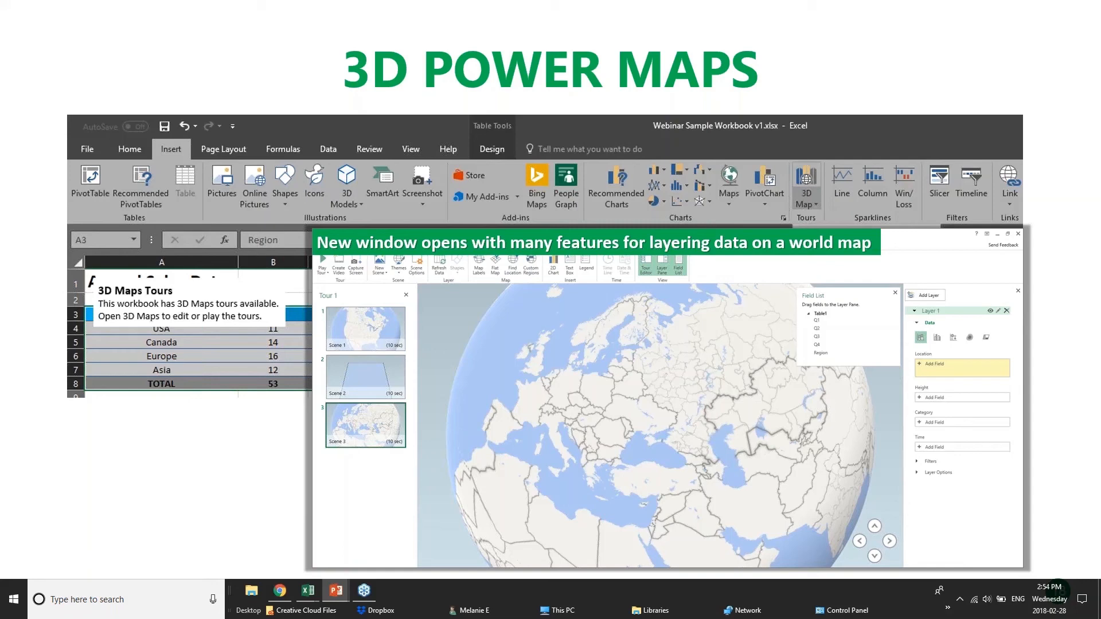
mouse_move(308, 591)
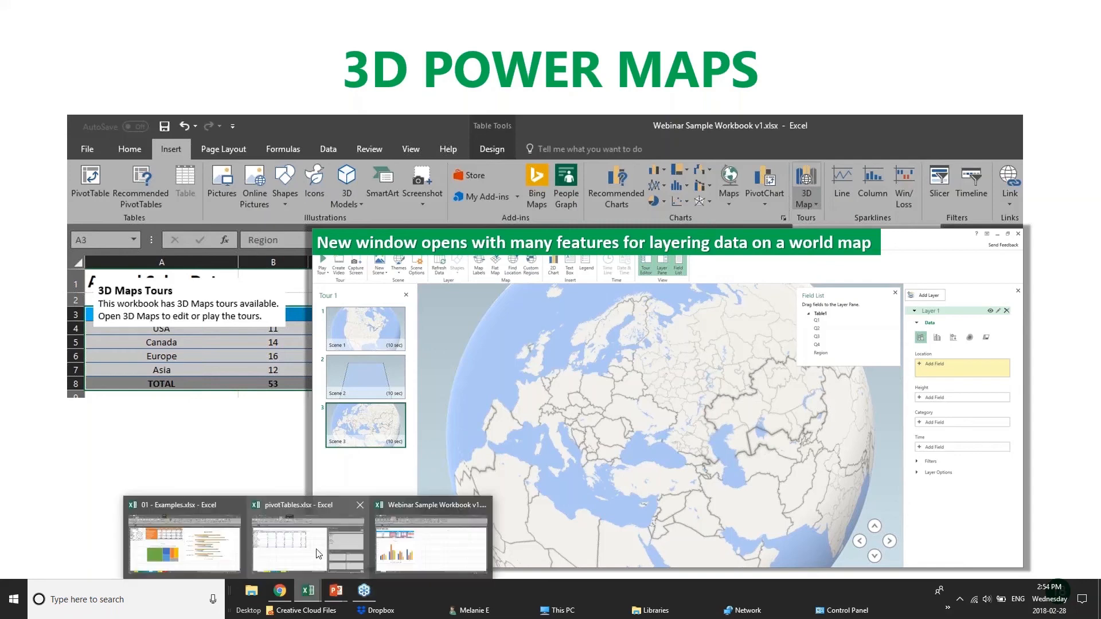
click(183, 554)
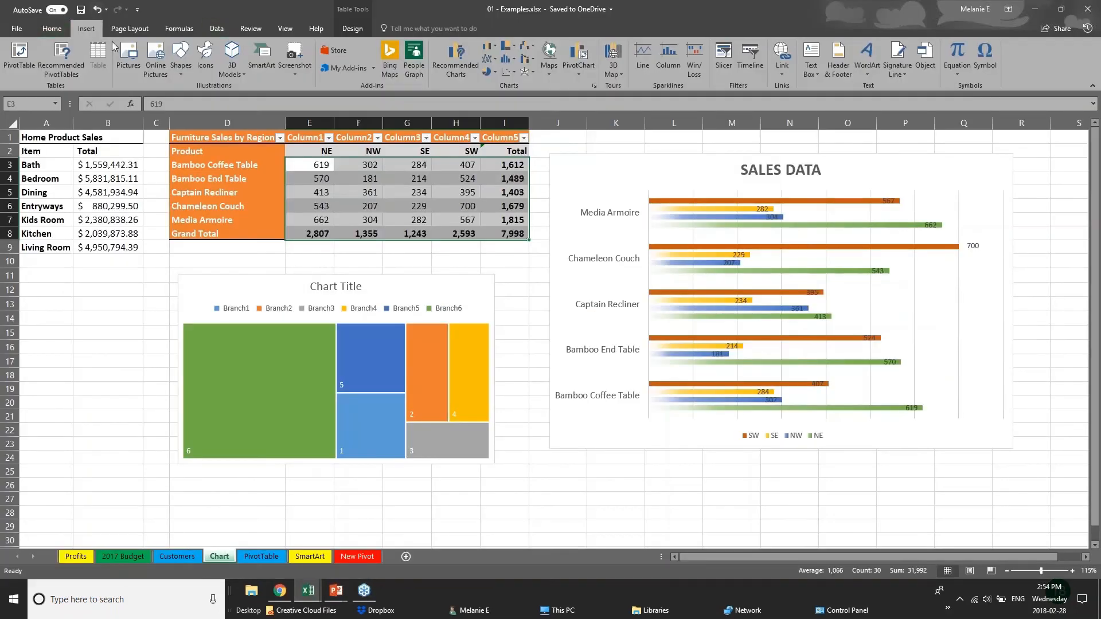
click(621, 73)
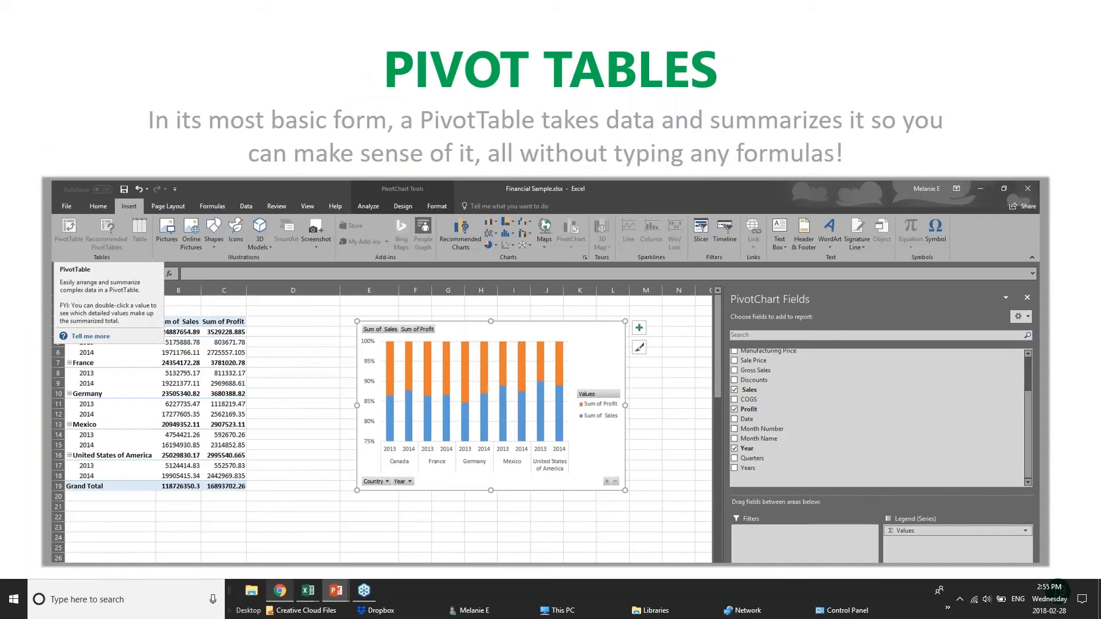
Switch from the slideshow to the pivotTables.xlsx workbook in Excel and look through its DateGrouping, OtherGrouping and Slicers sheets.
click(302, 597)
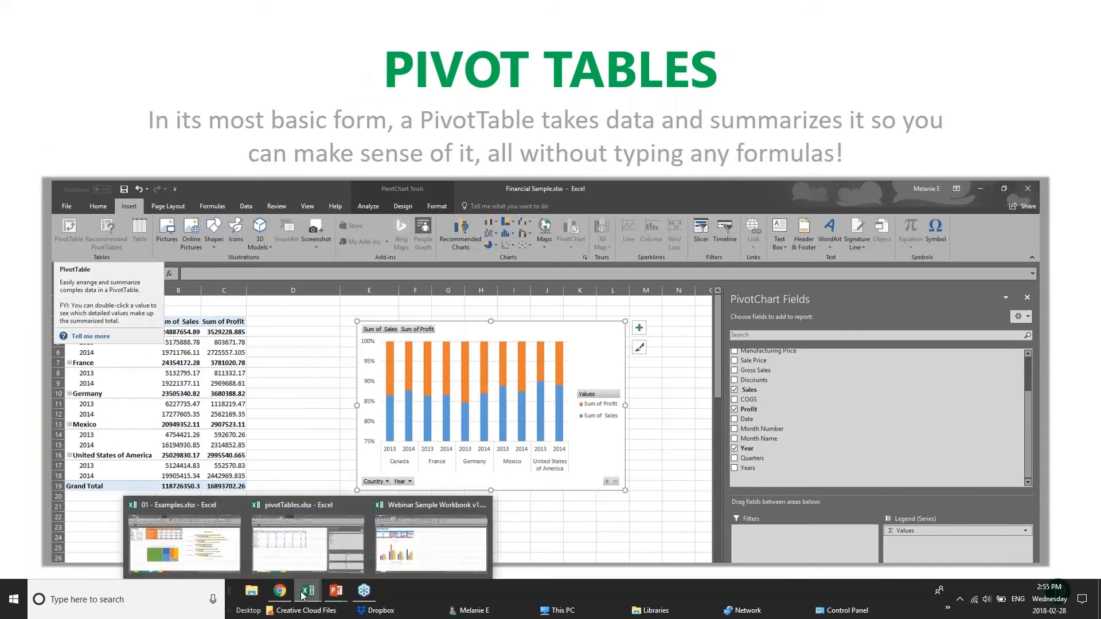
click(326, 542)
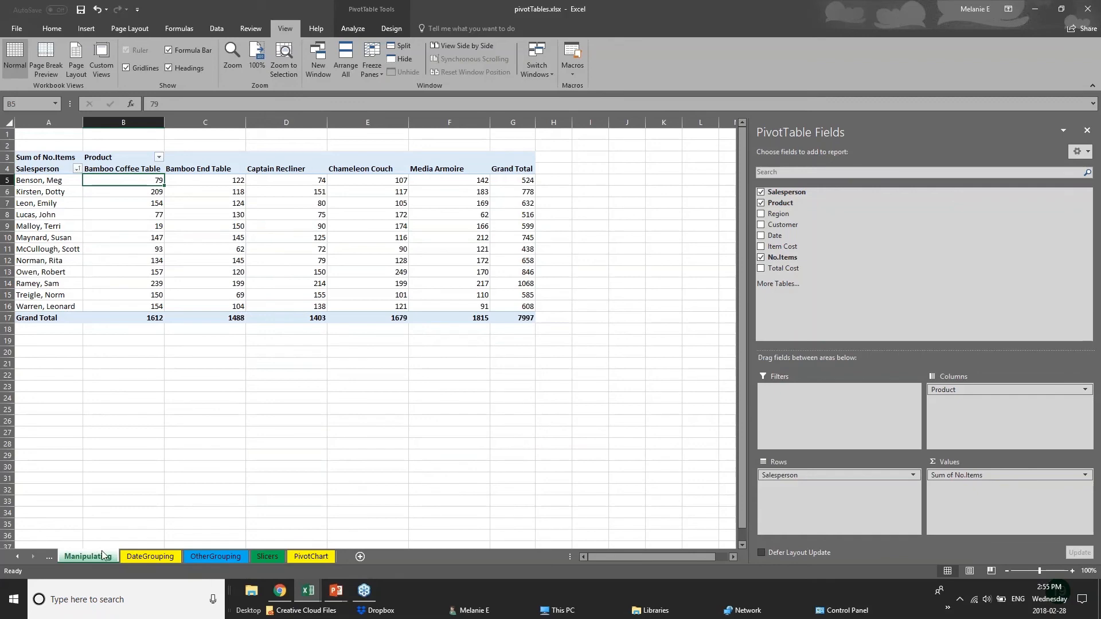
click(169, 560)
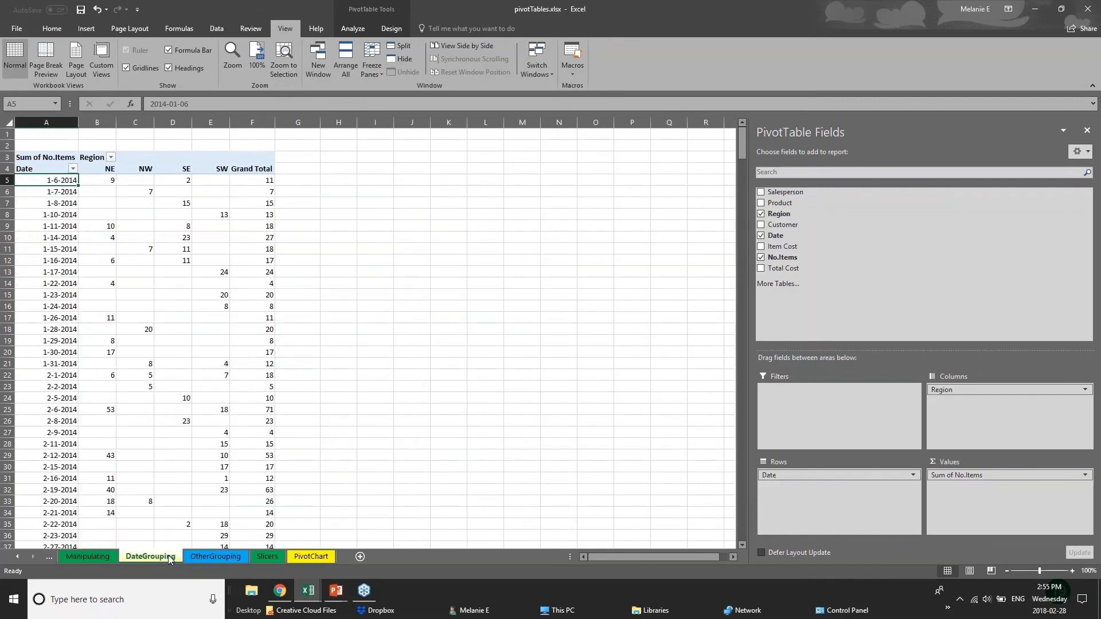
click(232, 561)
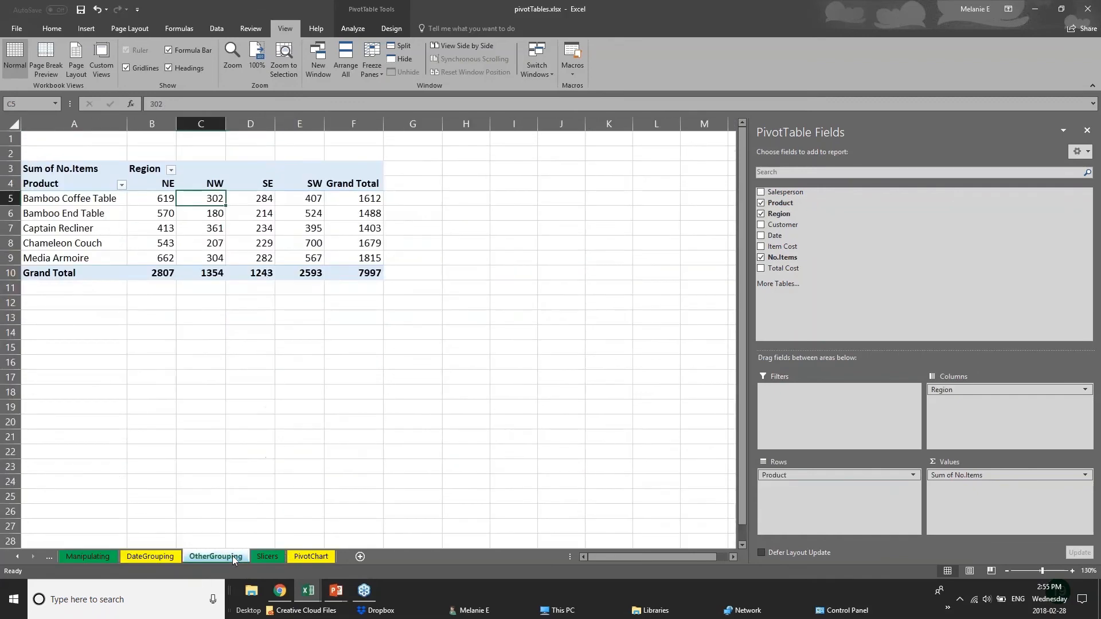
click(279, 559)
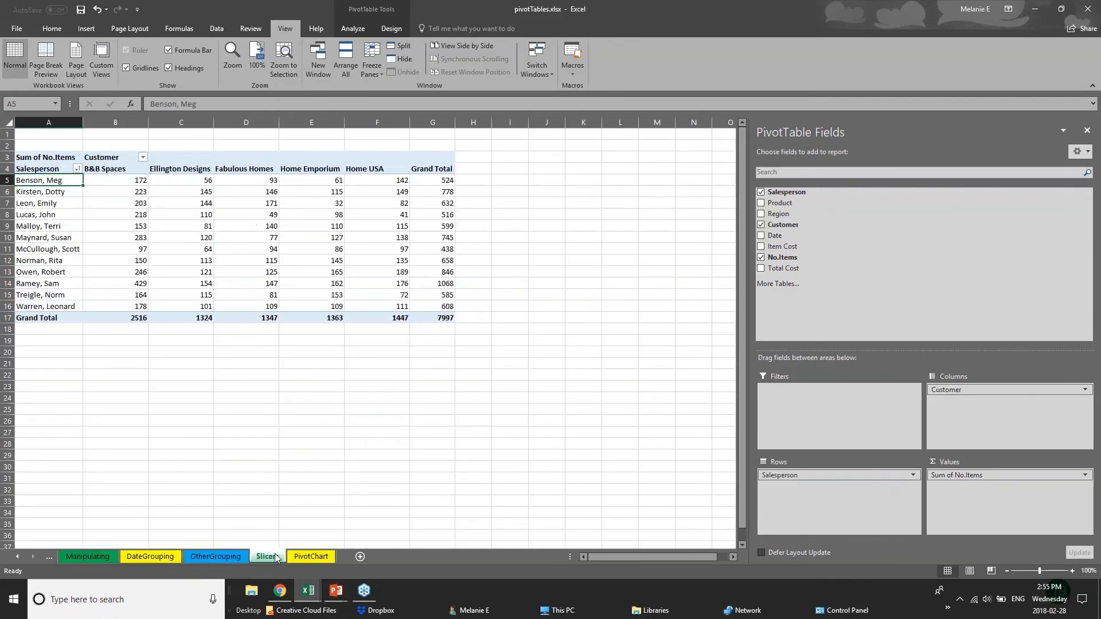
Close the PivotTable Fields pane on the Slicers sheet and select the entire PivotTable in A3:G17.
click(1086, 10)
click(1088, 131)
click(340, 291)
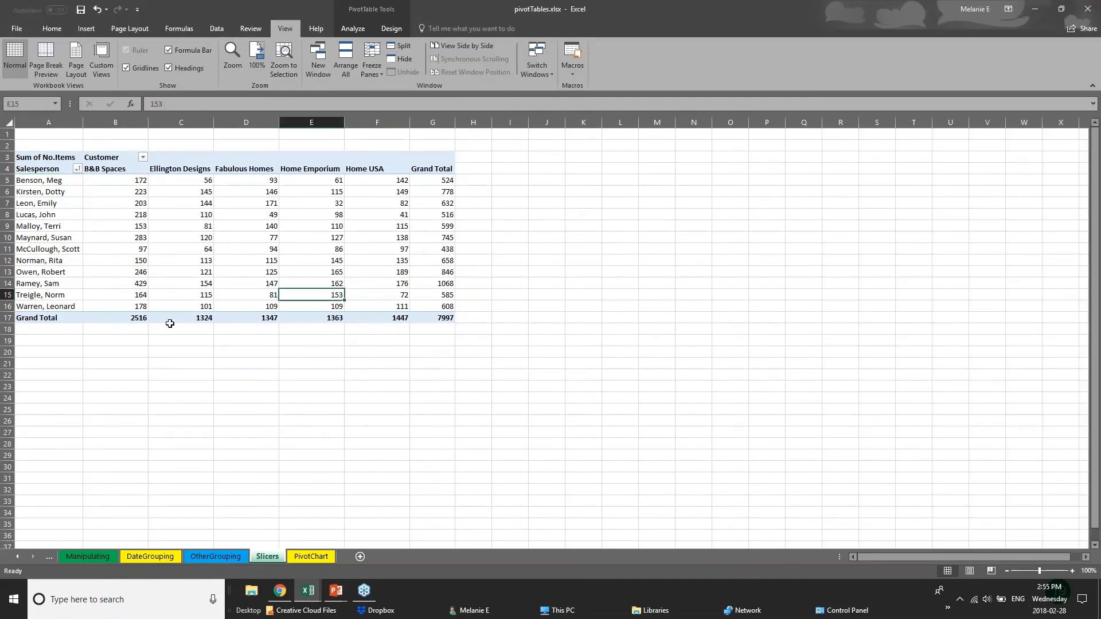
click(119, 308)
click(42, 150)
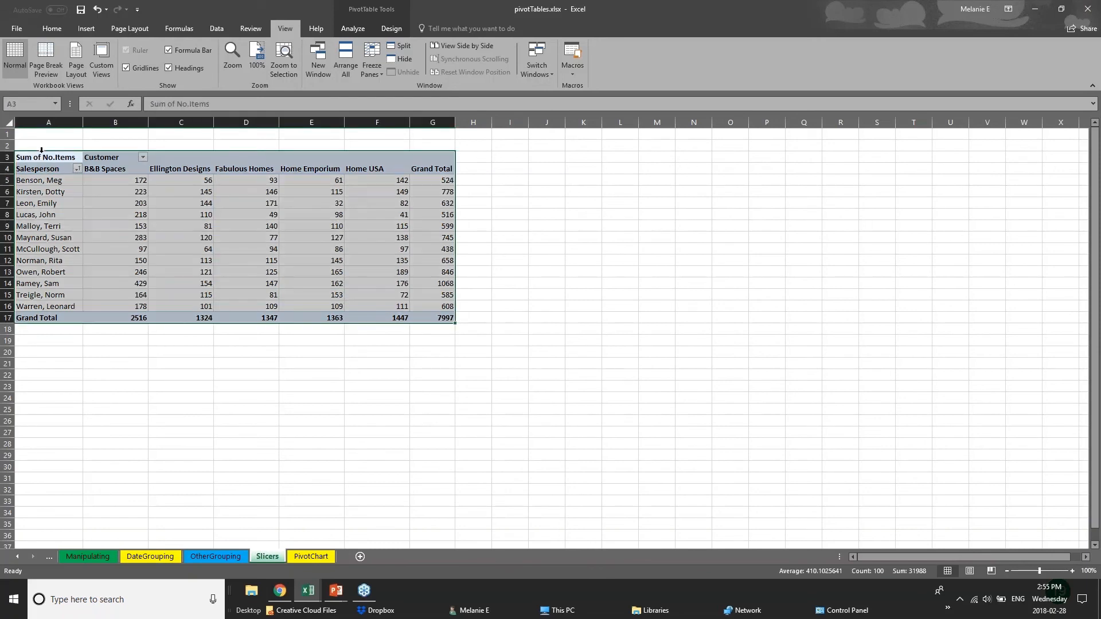
View the Pivot Tables slide in the PowerPoint slideshow, and return to the pivotTables.xlsx workbook in Excel.
click(337, 594)
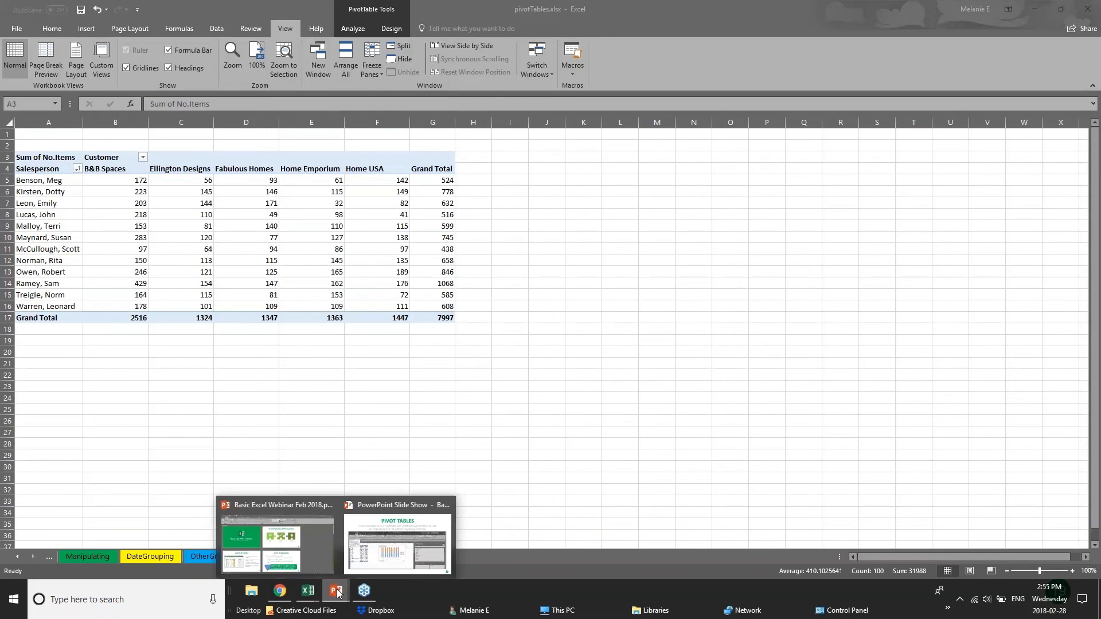
click(367, 551)
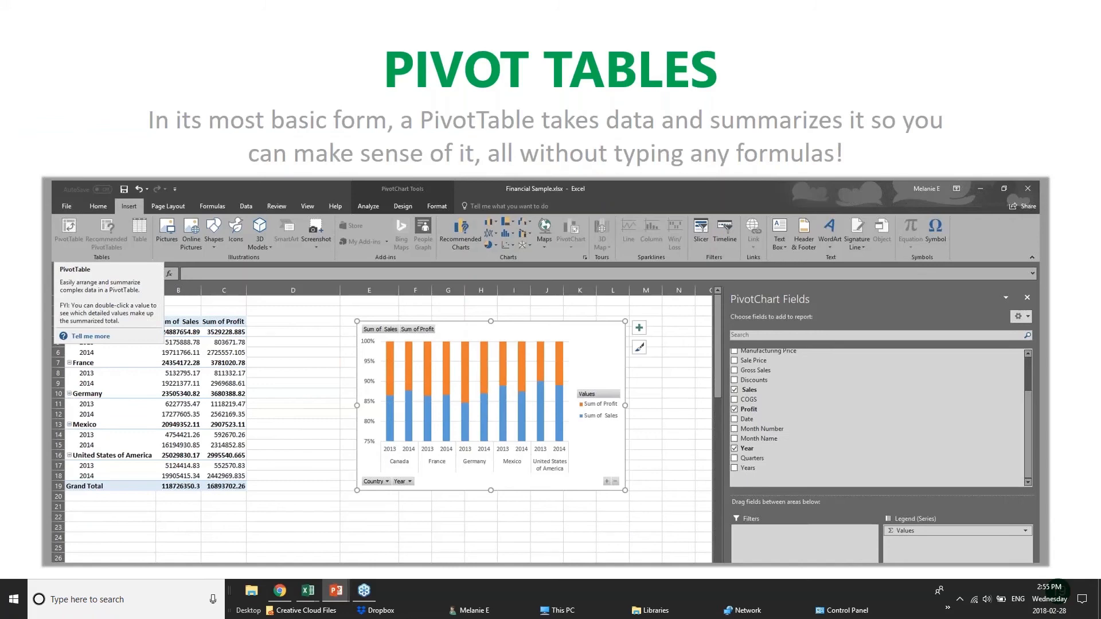
mouse_move(308, 591)
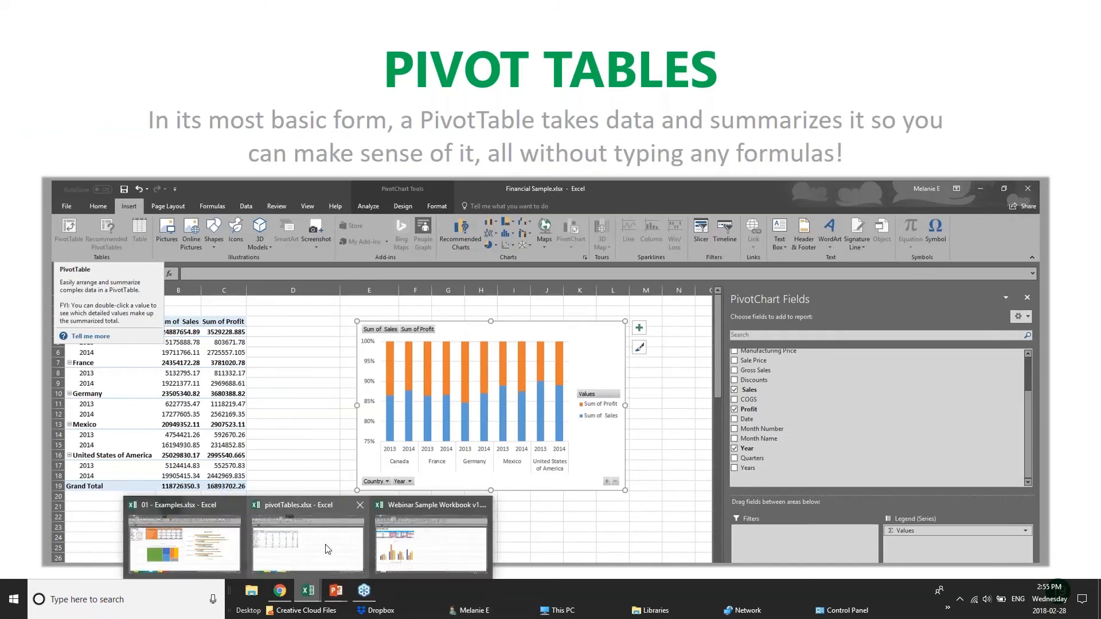
click(328, 549)
Examine the Slicers PivotTable's salesperson rows, customer columns and grand totals, and move the selection to an empty cell below it.
click(127, 194)
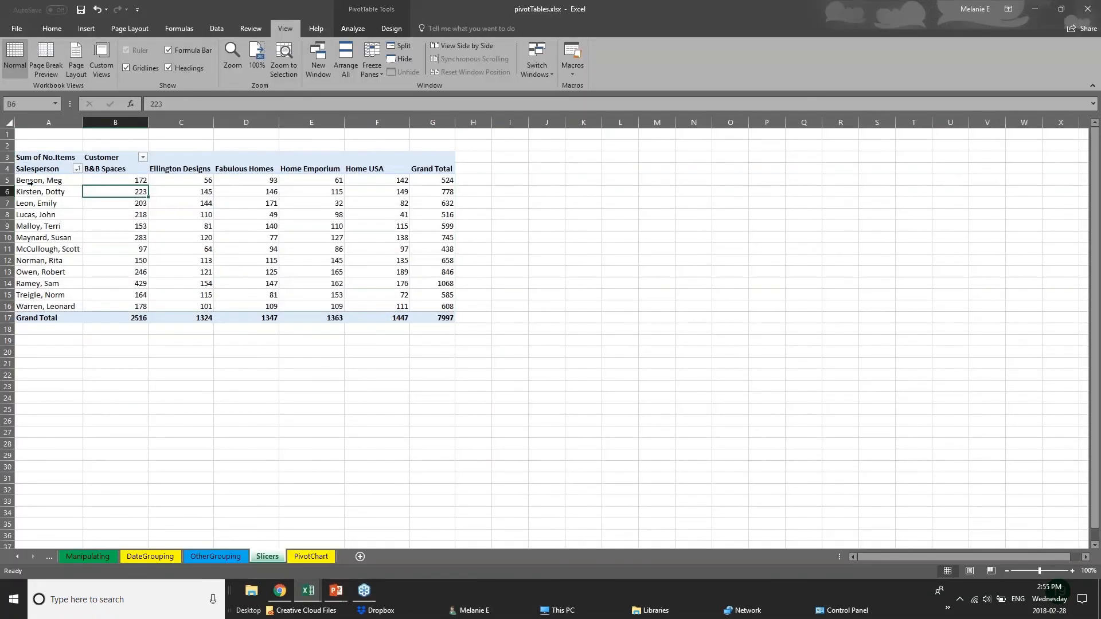
click(30, 182)
click(472, 181)
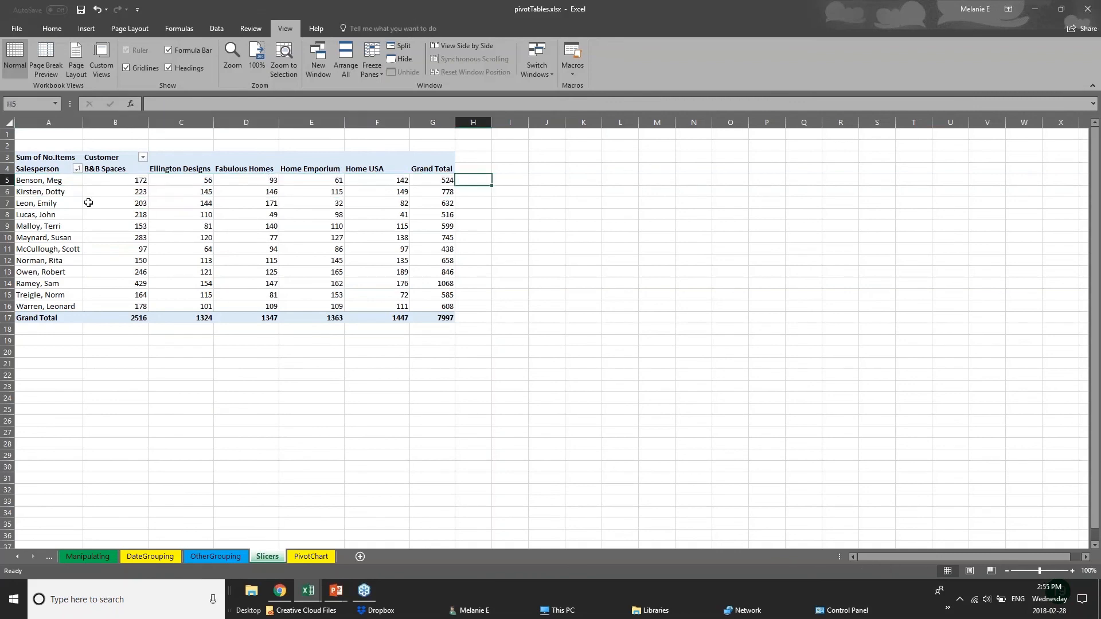
drag(72, 203, 138, 210)
click(180, 171)
drag(180, 179, 185, 319)
click(184, 319)
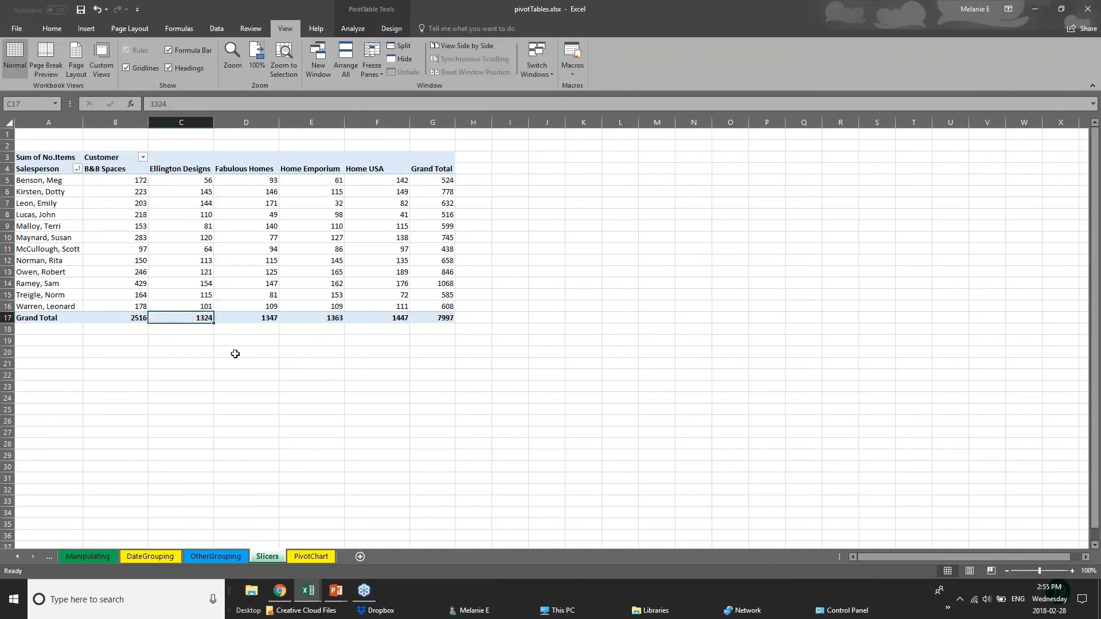
click(235, 354)
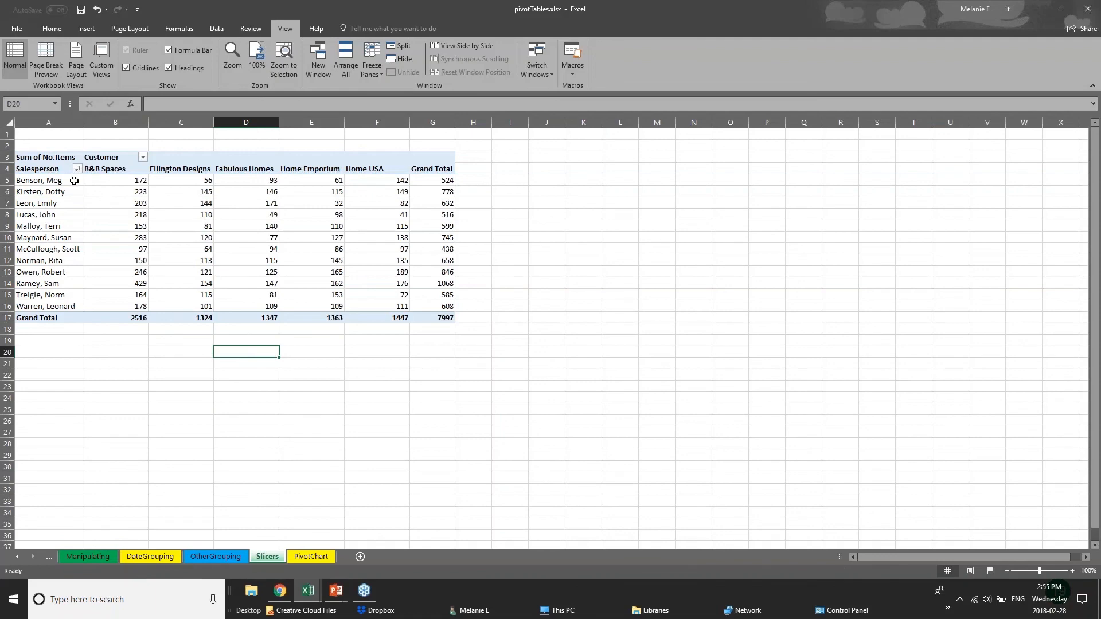
Revisit the OtherGrouping and Slicers sheets, and switch to the PivotTable sheet of the 01 - Examples workbook.
click(216, 556)
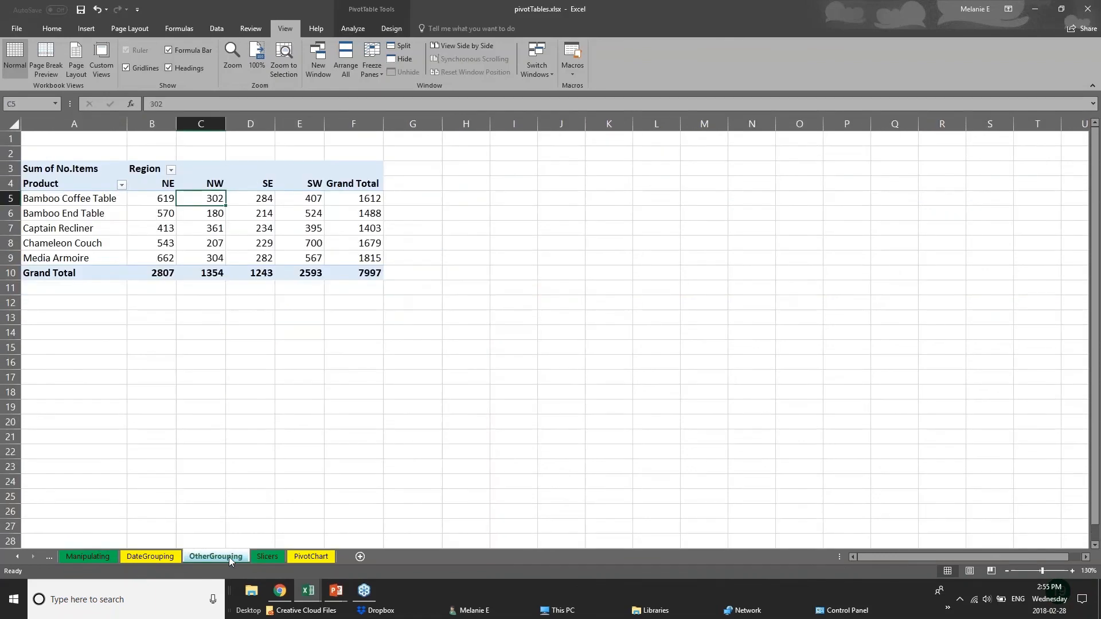
click(269, 557)
click(308, 590)
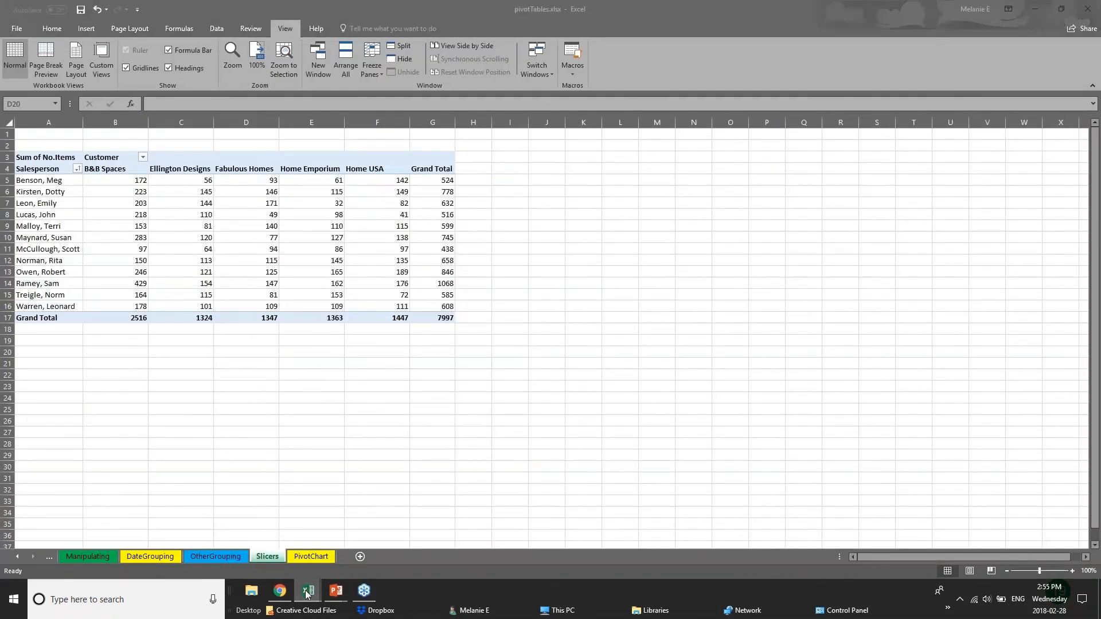
click(233, 559)
click(268, 557)
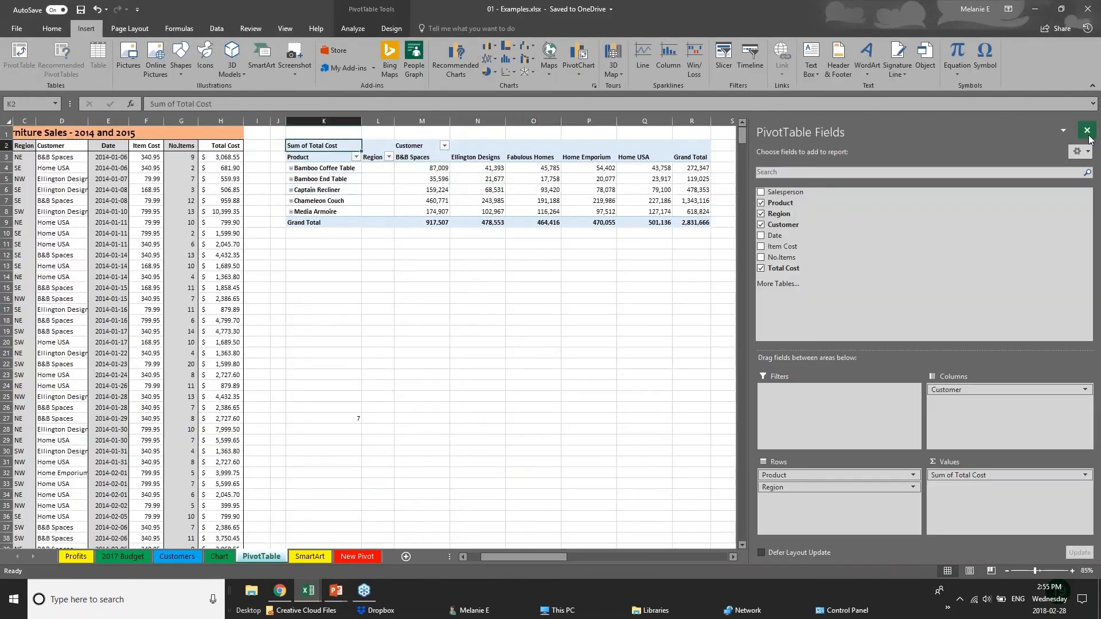
Close the PivotTable Fields pane and delete the existing PivotTable within K1:T11 beside the furniture sales data.
click(1087, 130)
drag(298, 130, 776, 246)
key(Delete)
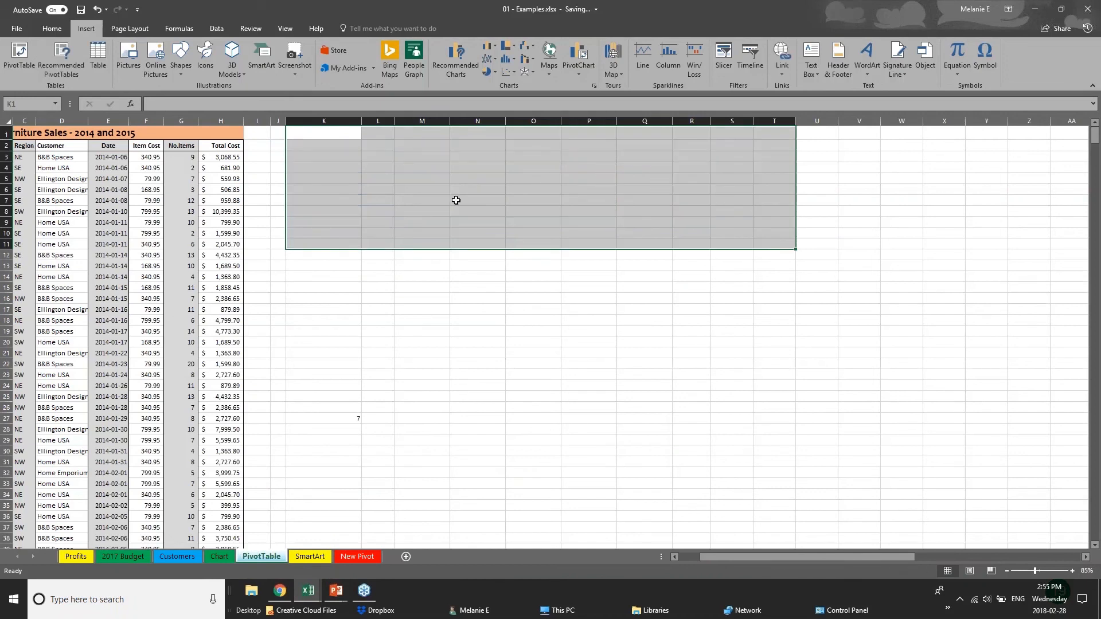
Examine the furniture sales records on the PivotTable sheet, from the Salesperson column across to Total Cost and down past row 100.
click(155, 232)
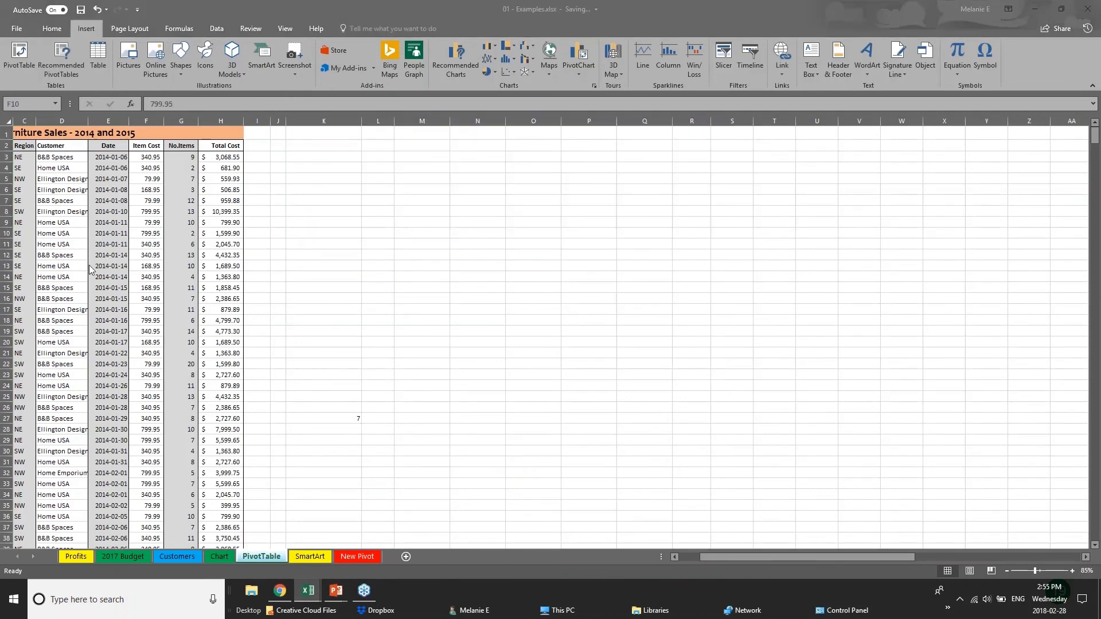
click(717, 553)
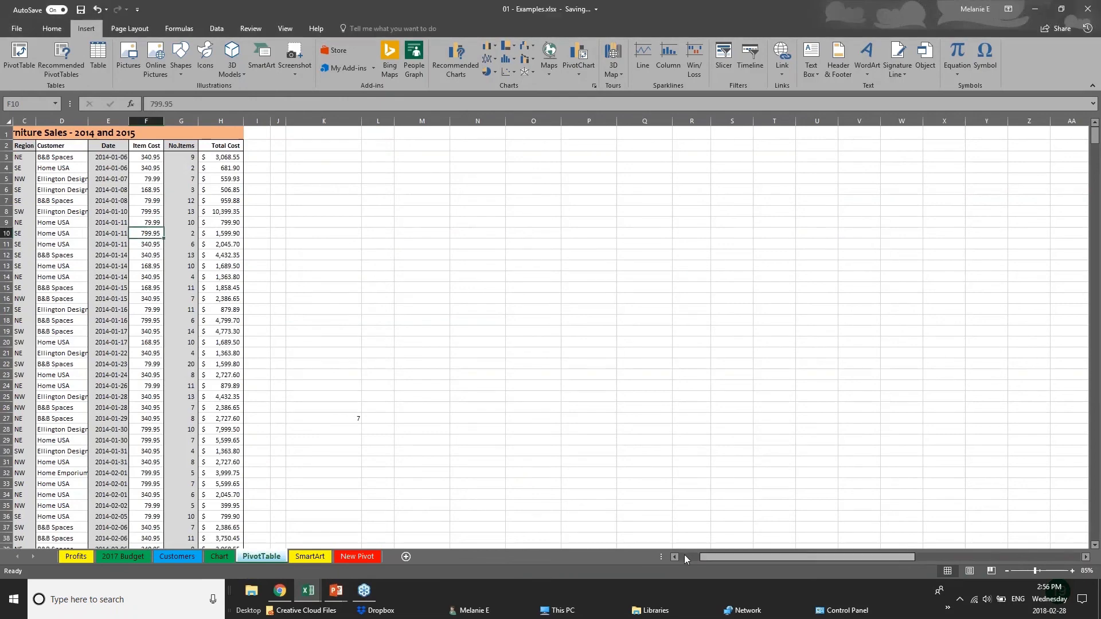
drag(701, 556, 678, 555)
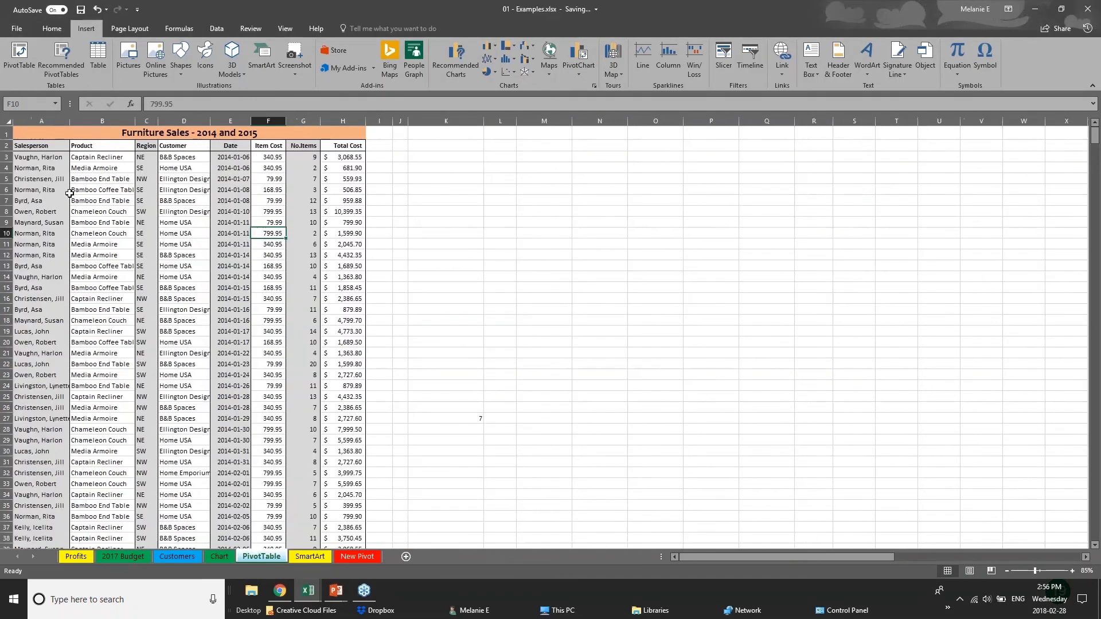
click(53, 182)
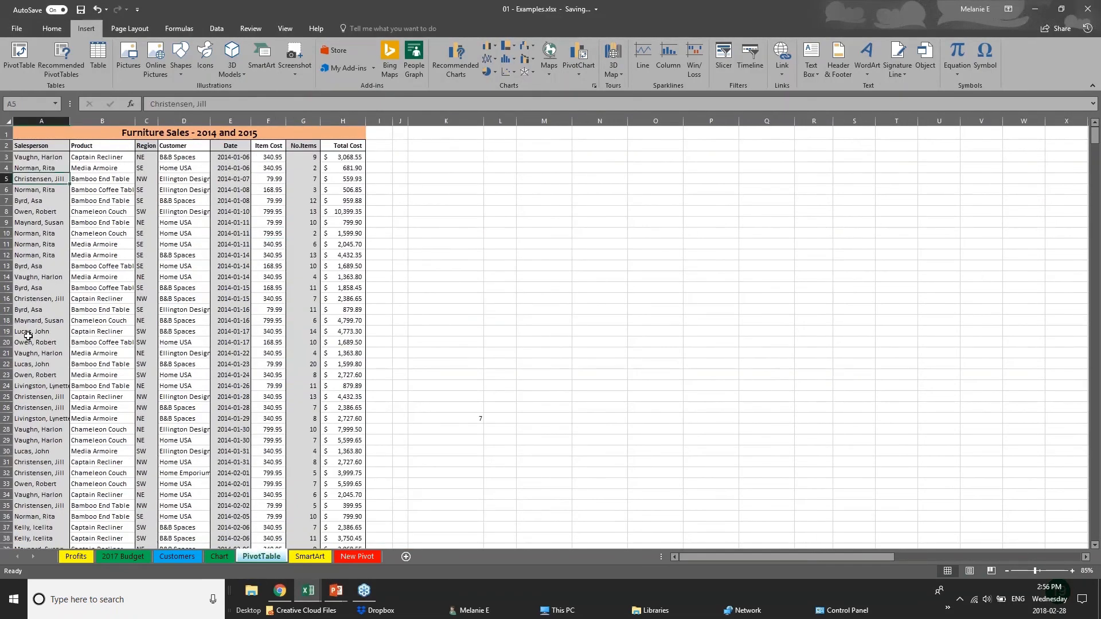
scroll(28, 337, down, 5)
scroll(86, 287, up, 5)
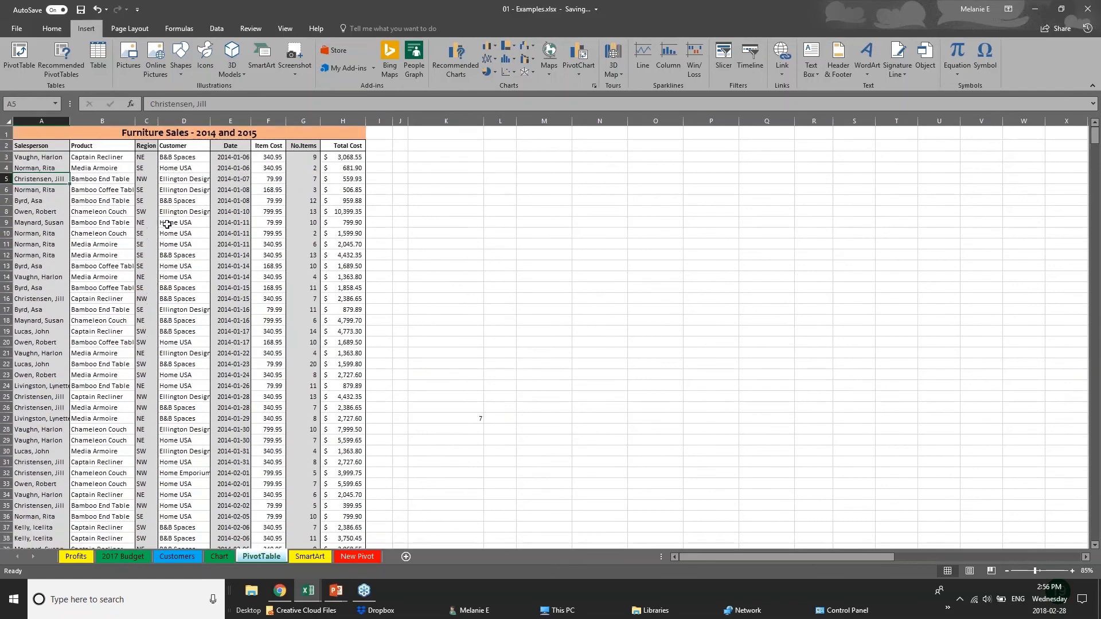
click(336, 160)
click(339, 232)
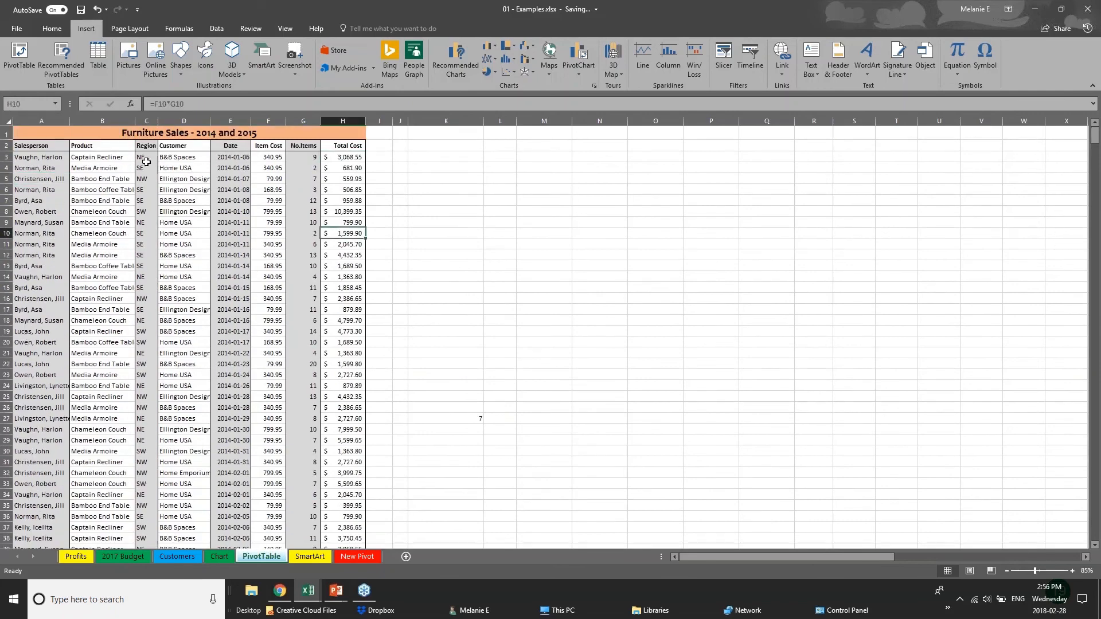
click(65, 319)
scroll(73, 457, down, 5)
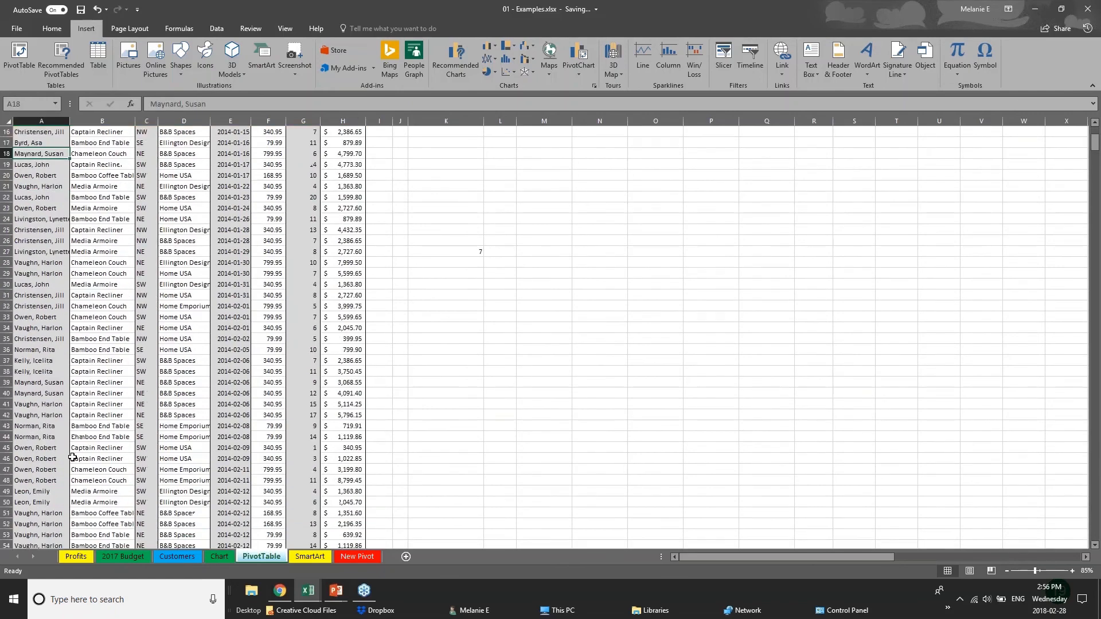
scroll(72, 457, down, 20)
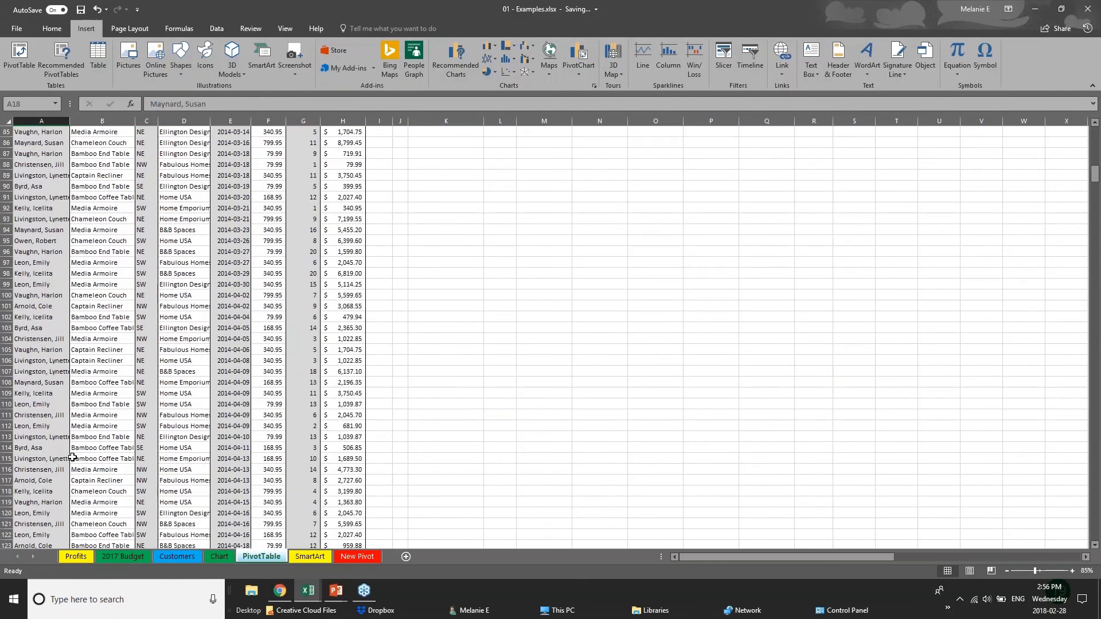
scroll(73, 457, up, 9)
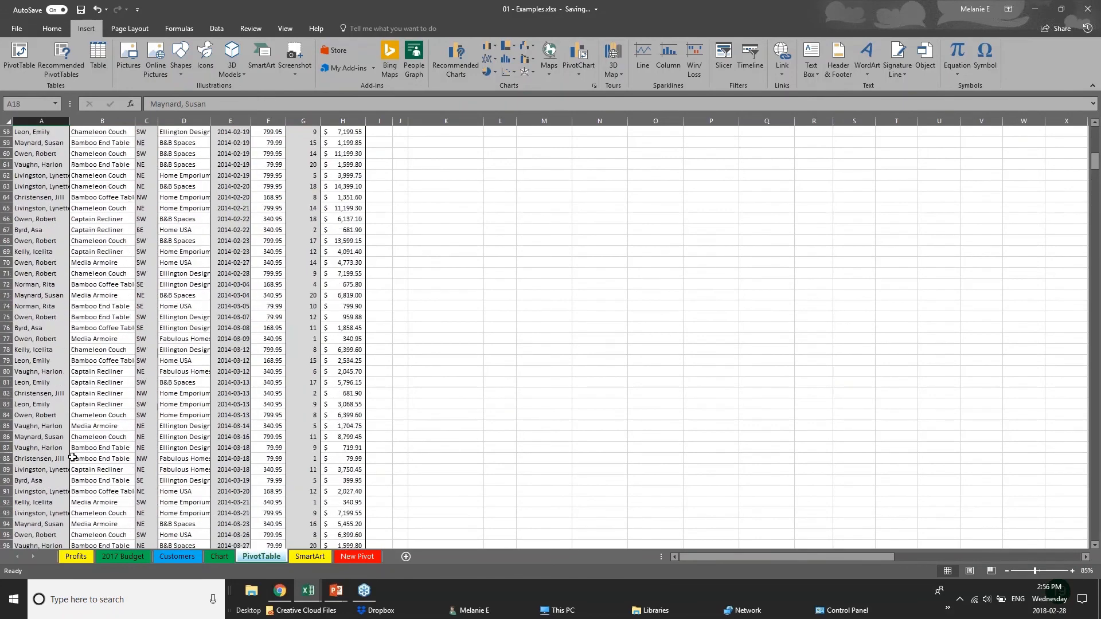
scroll(72, 457, up, 19)
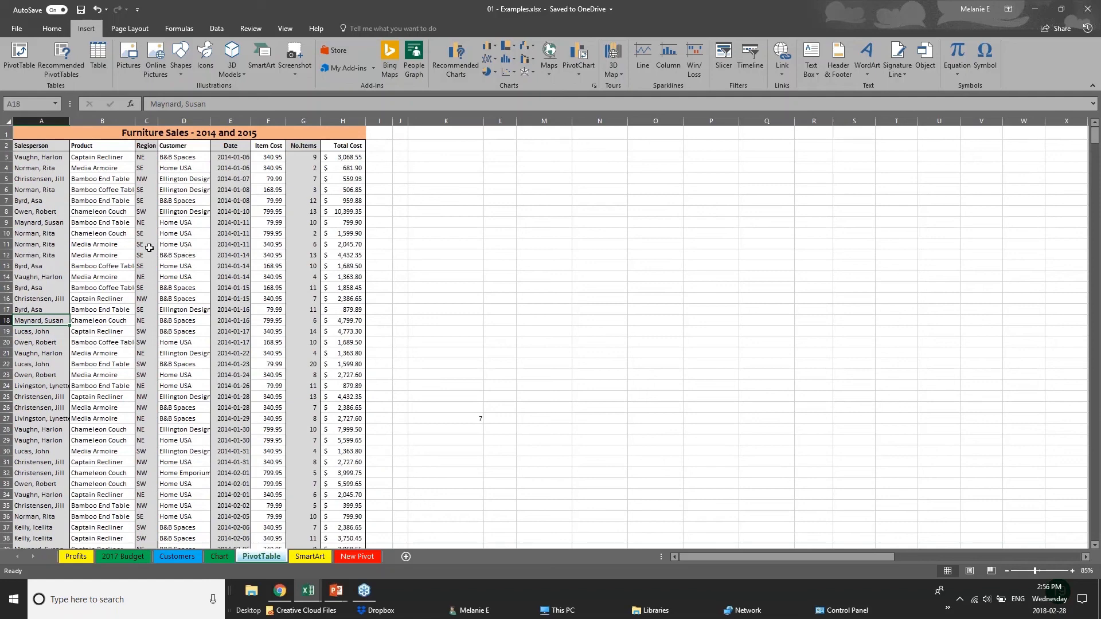
click(9, 122)
click(447, 276)
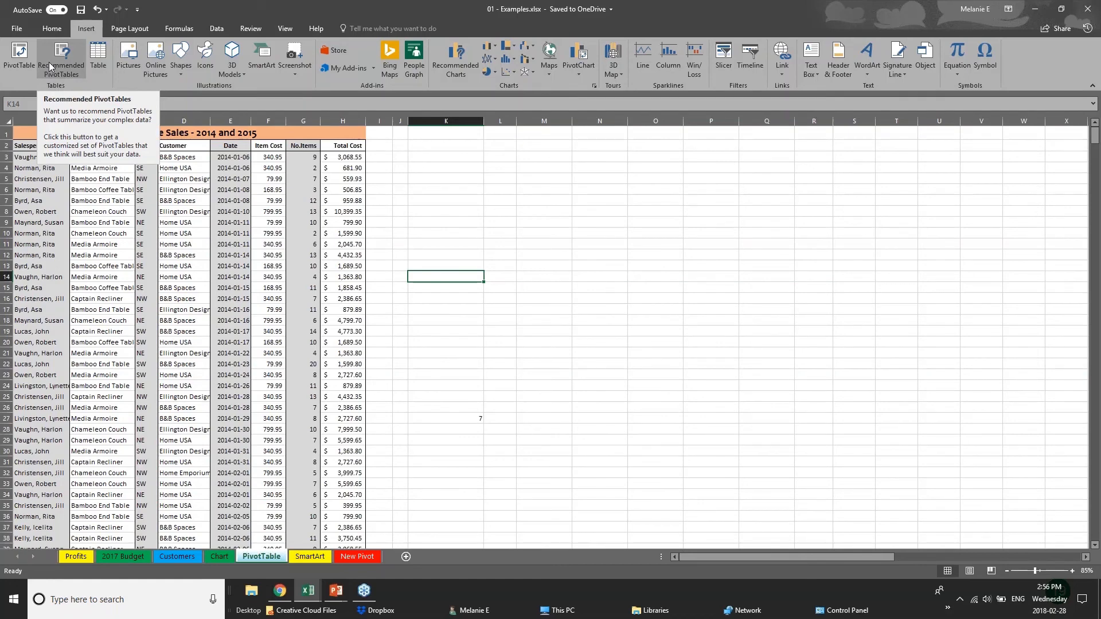
click(16, 69)
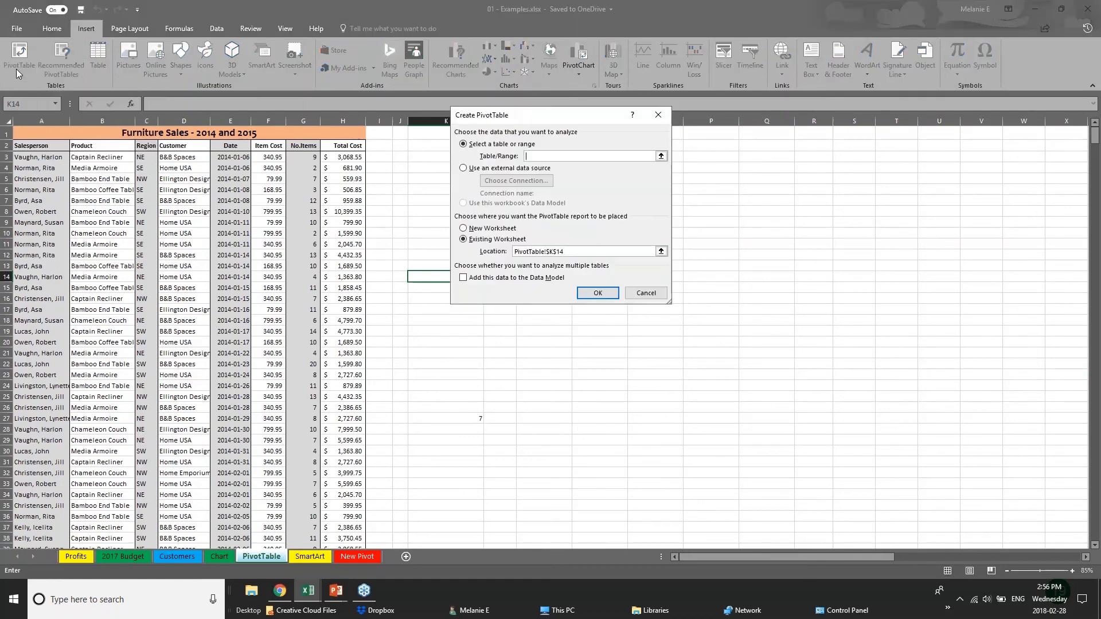
click(33, 132)
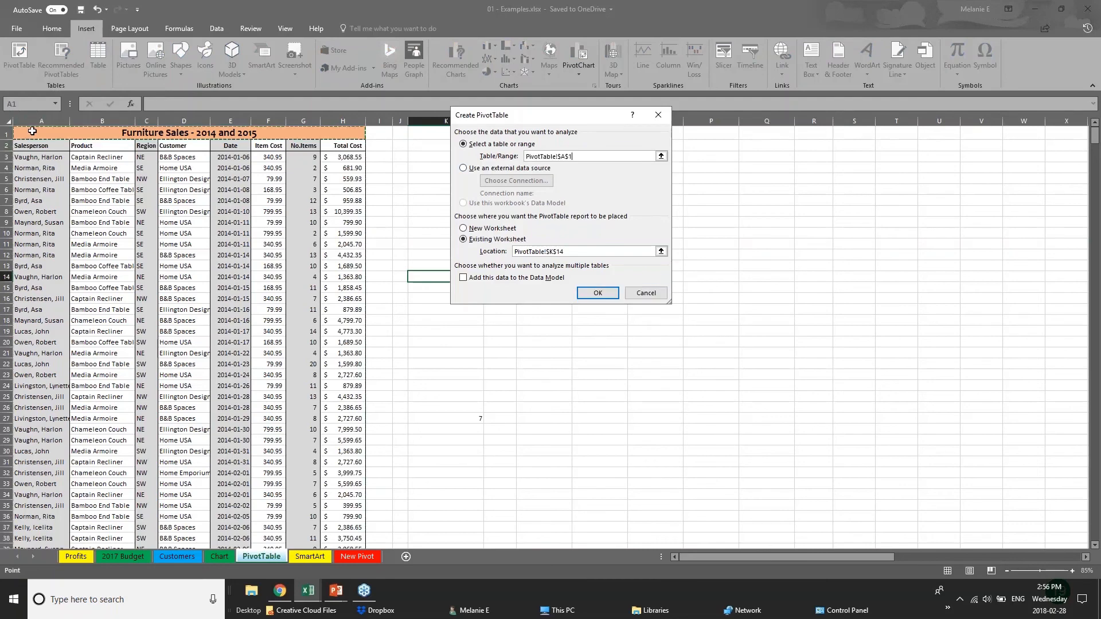
key(Escape)
Try to create a PivotTable on a new worksheet using the entire furniture sales sheet as the source range.
click(8, 121)
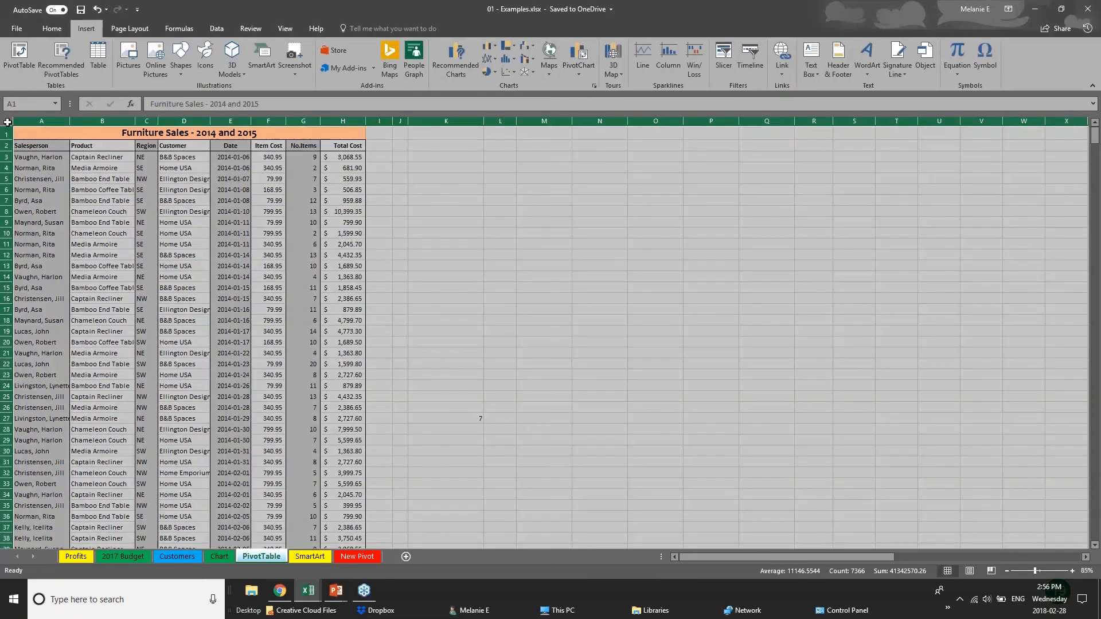
click(18, 52)
click(607, 296)
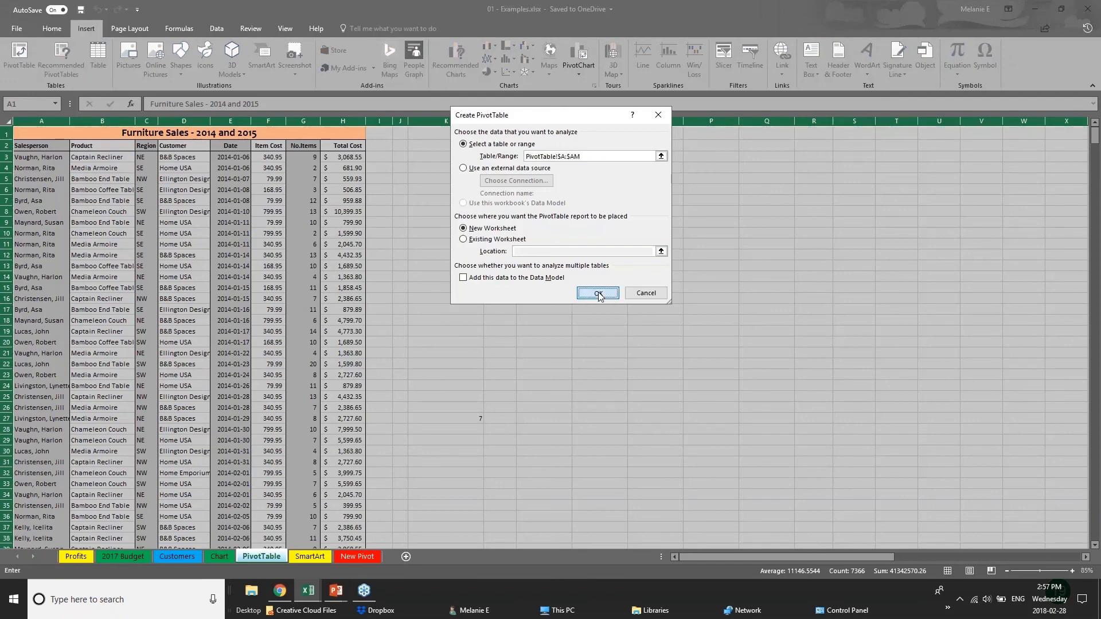
click(545, 330)
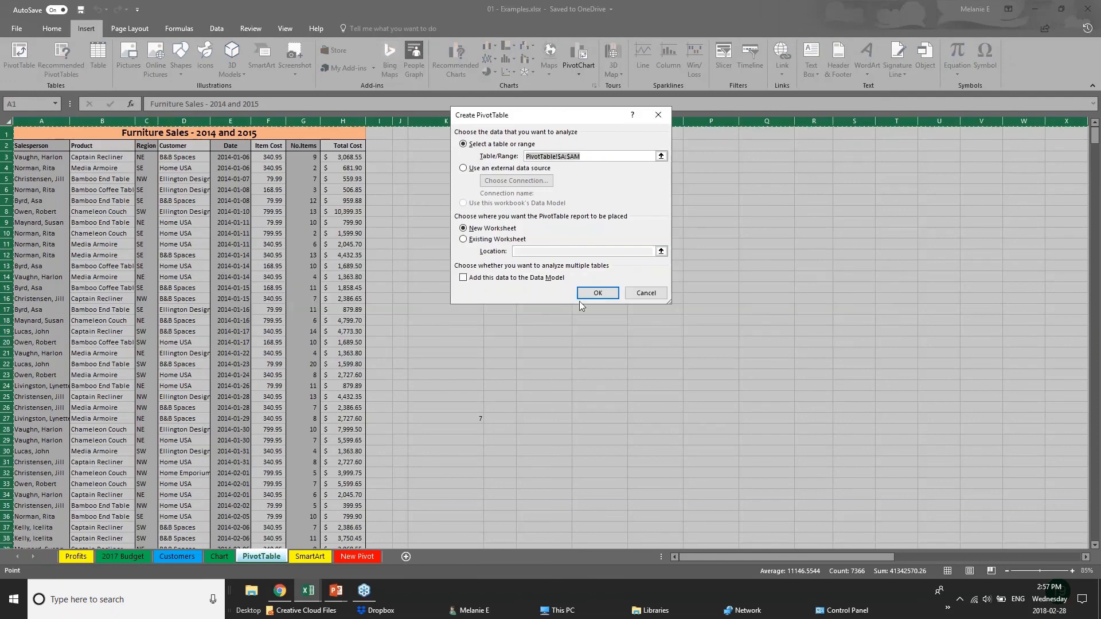
click(584, 296)
click(557, 329)
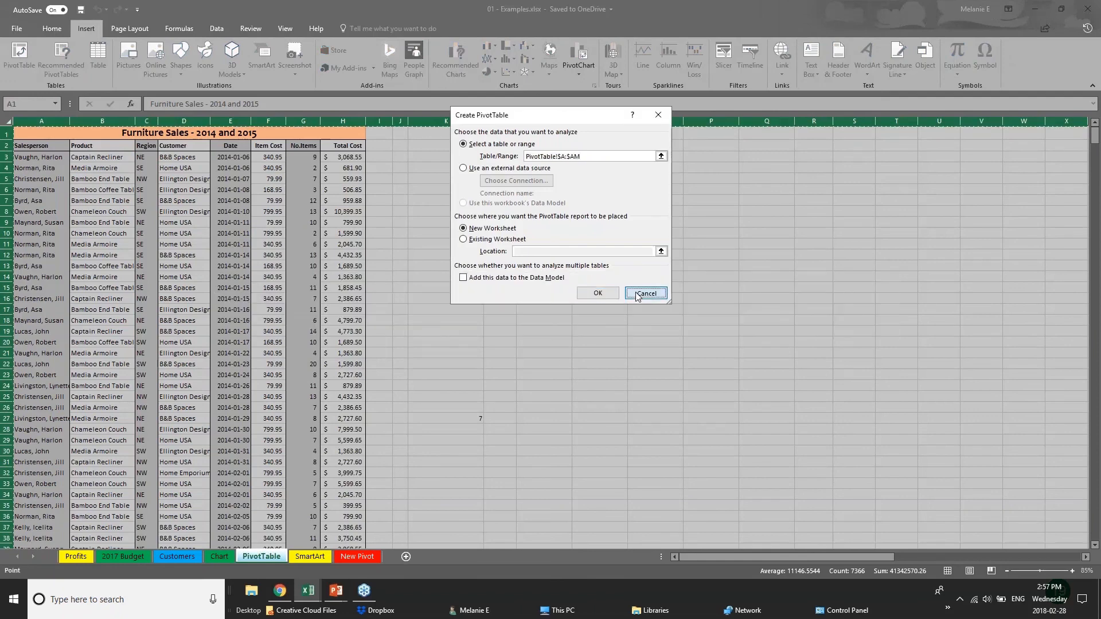
click(636, 296)
Create a PivotTable on a new worksheet from columns A to H of the furniture sales data.
click(24, 118)
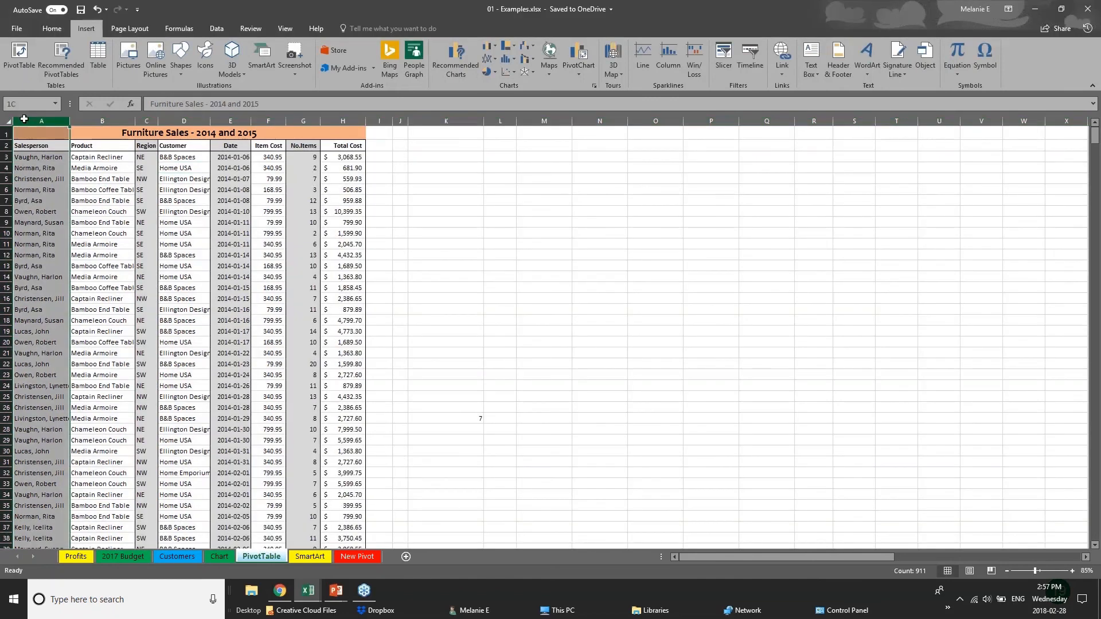
drag(23, 119, 343, 121)
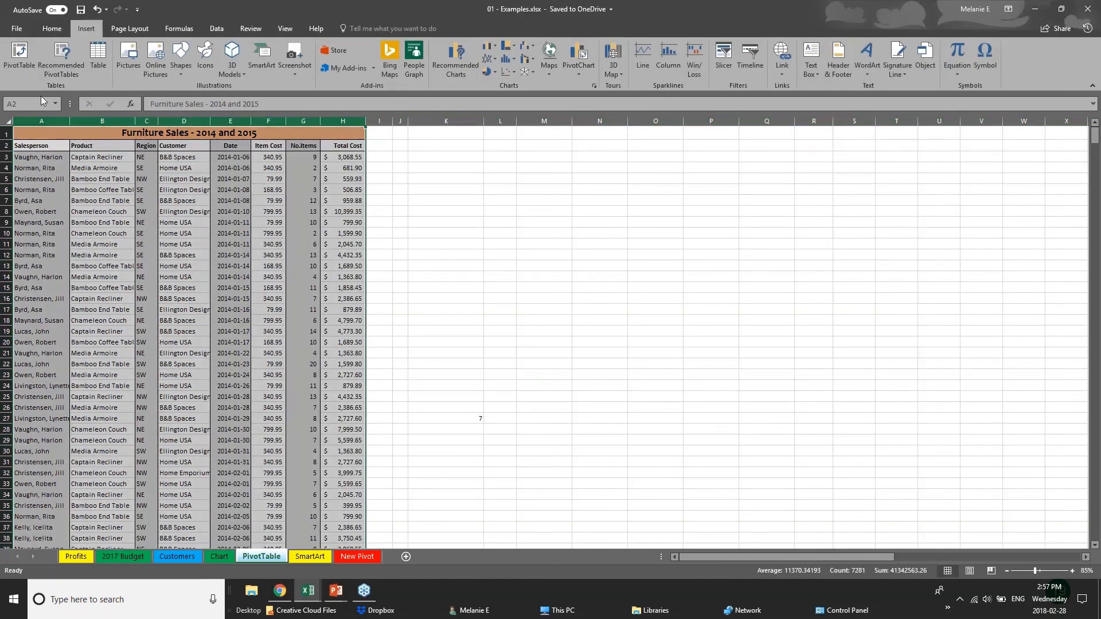
click(18, 57)
click(602, 293)
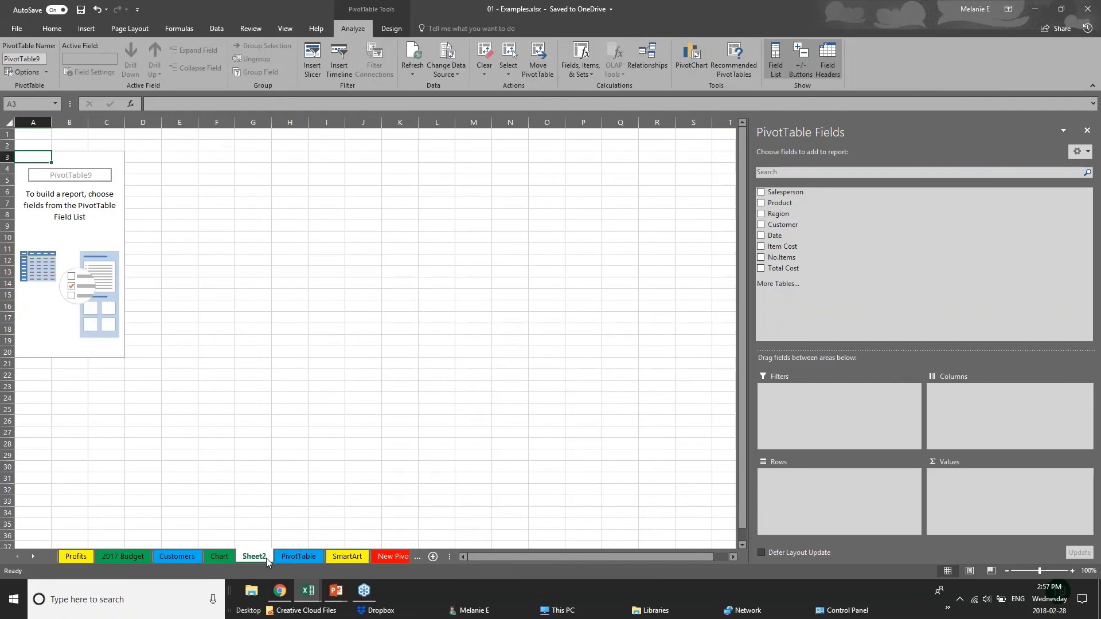
Rename the new PivotTable worksheet as PIVOT 2 and select a cell inside the empty PivotTable.
double_click(258, 557)
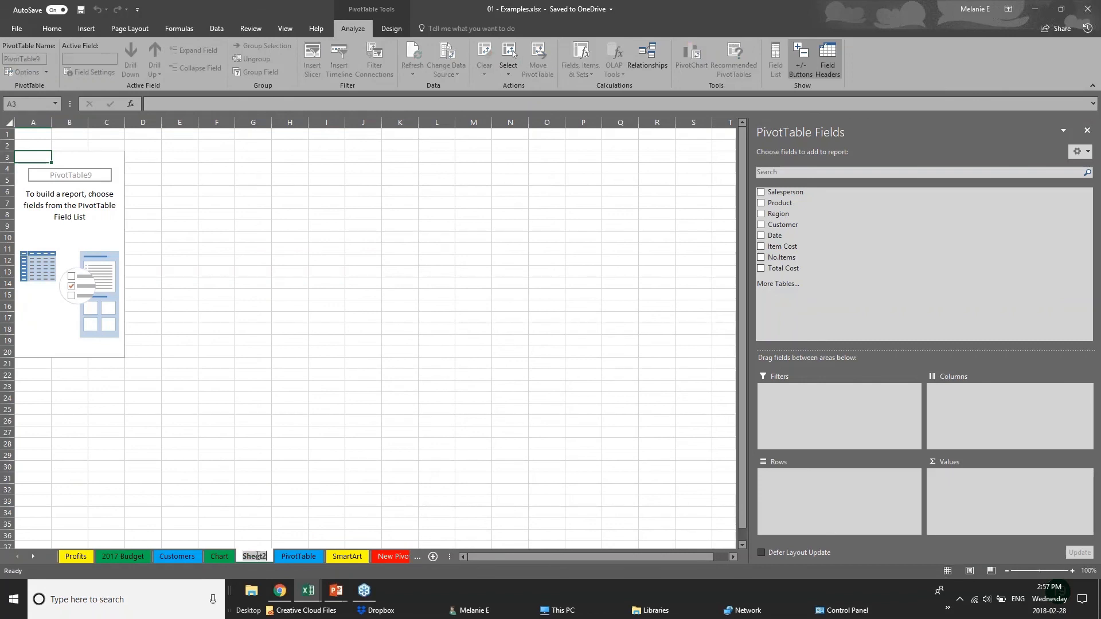
text(PI)
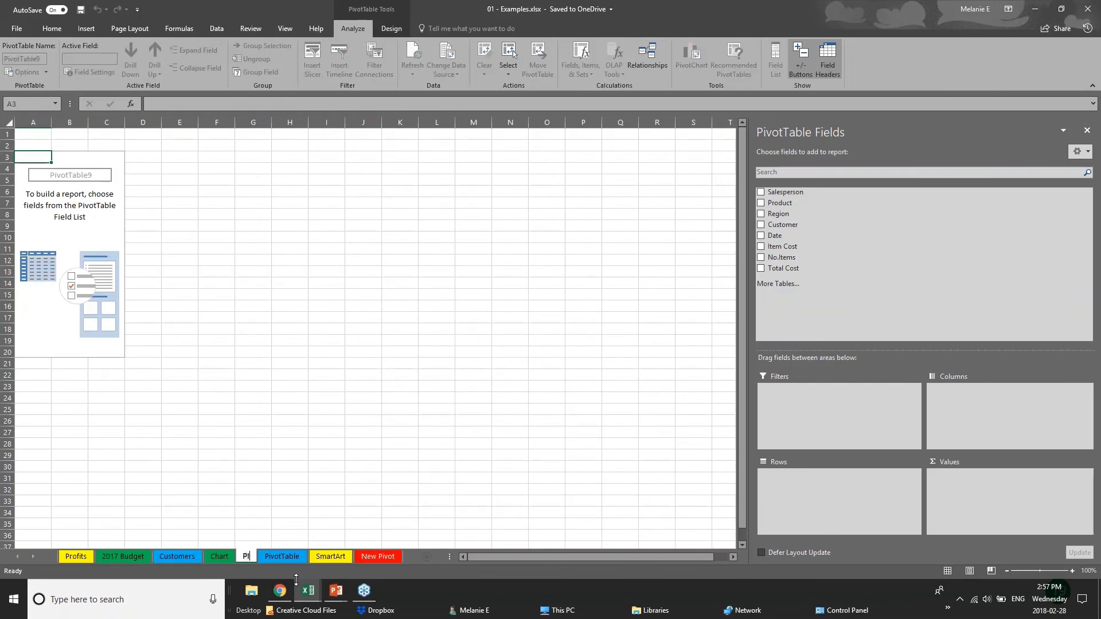
text(VOT 2)
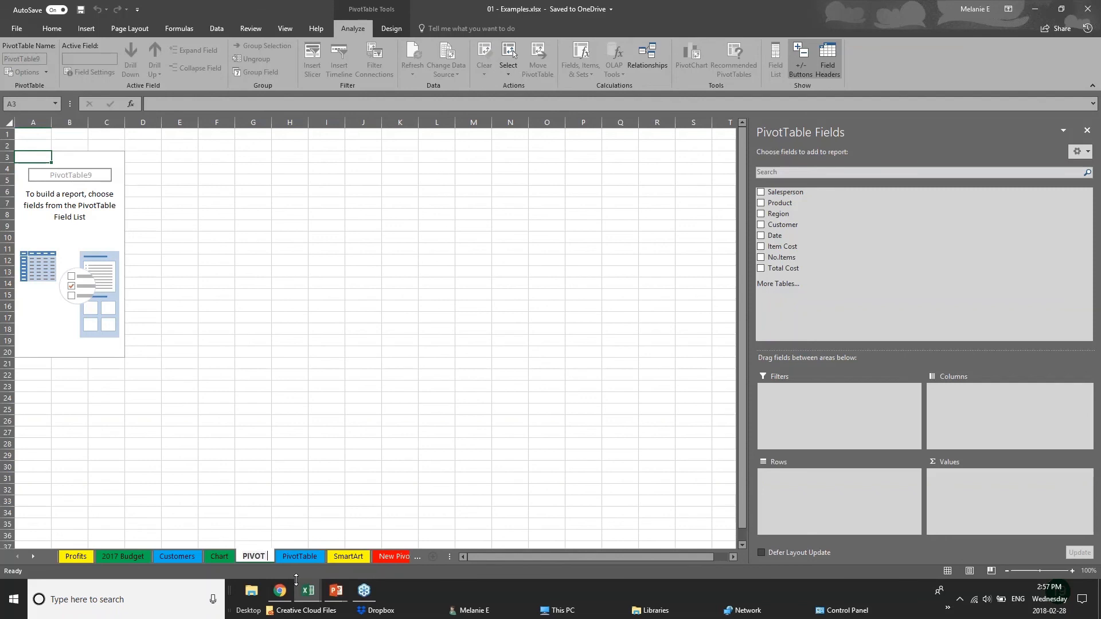
click(82, 178)
click(81, 170)
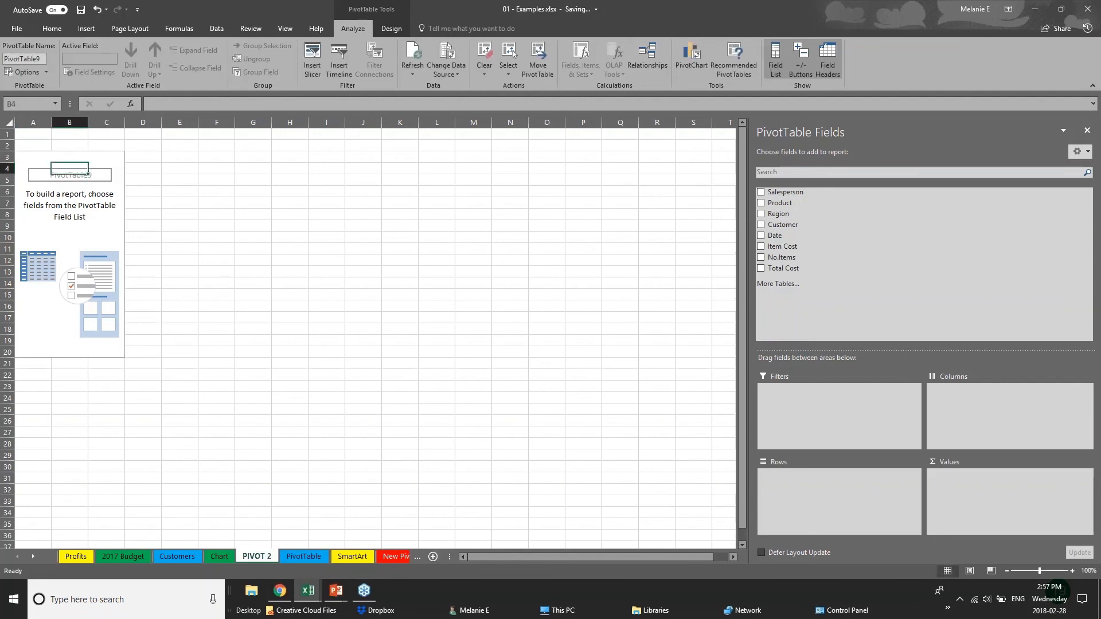
click(1085, 10)
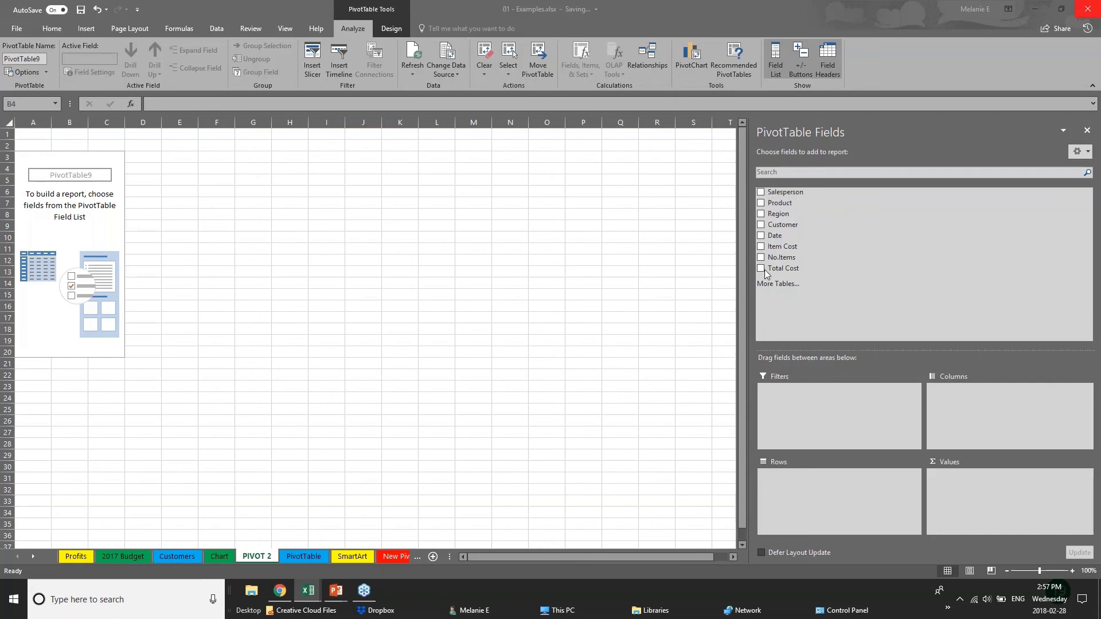
Build the PivotTable with Region and Years as rows and summed Total Cost, leaving out Date and Quarters, and widen columns A and B.
click(761, 215)
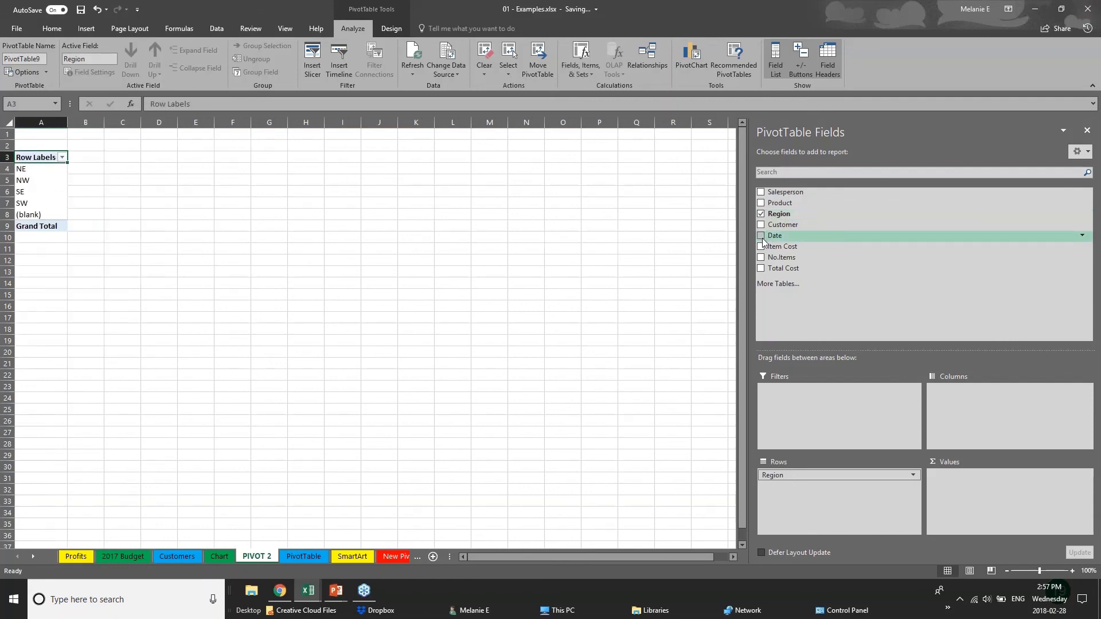
click(761, 236)
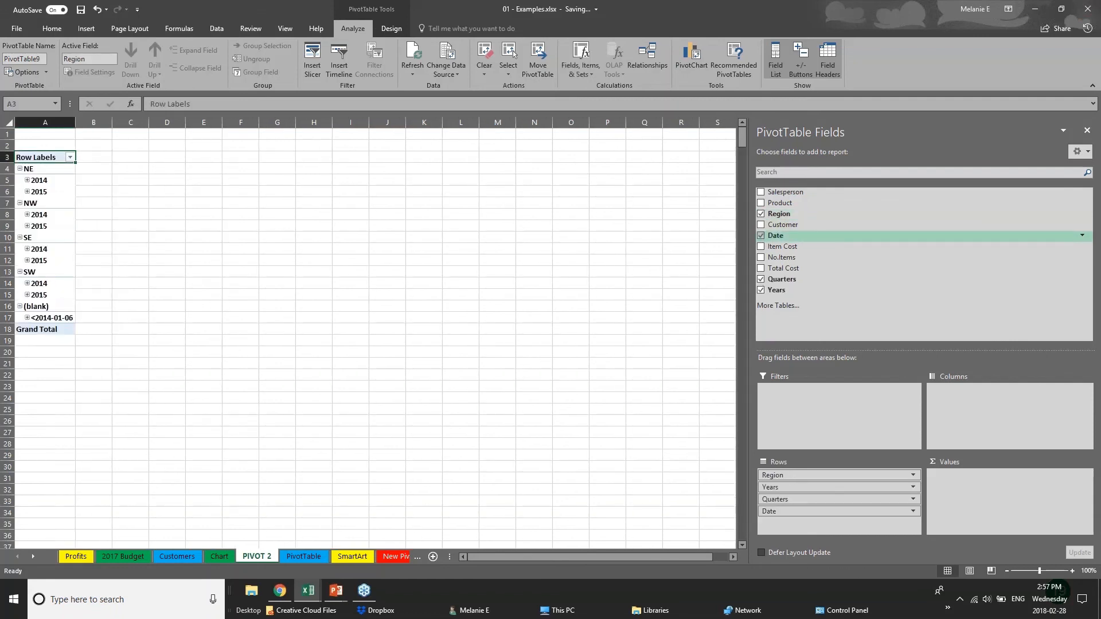
click(761, 279)
click(761, 236)
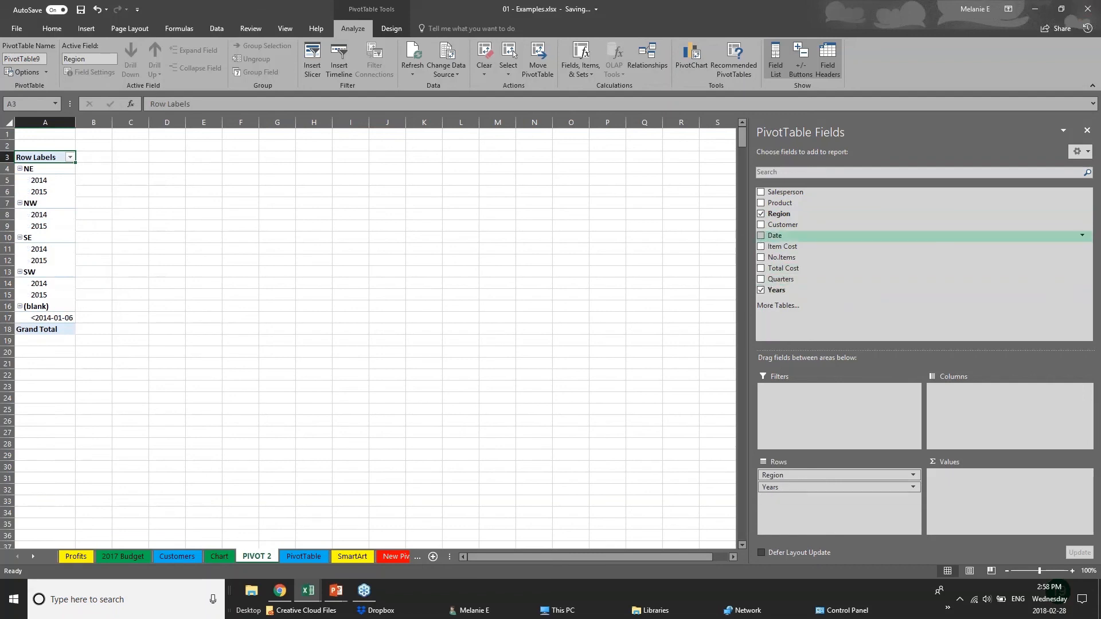
click(761, 269)
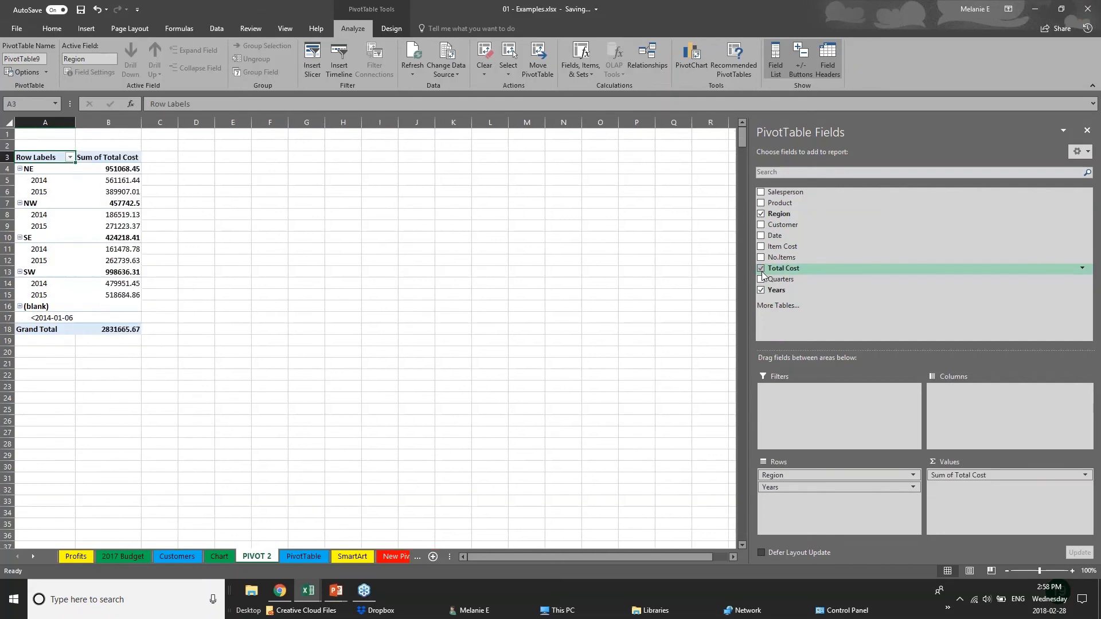
drag(75, 127, 258, 123)
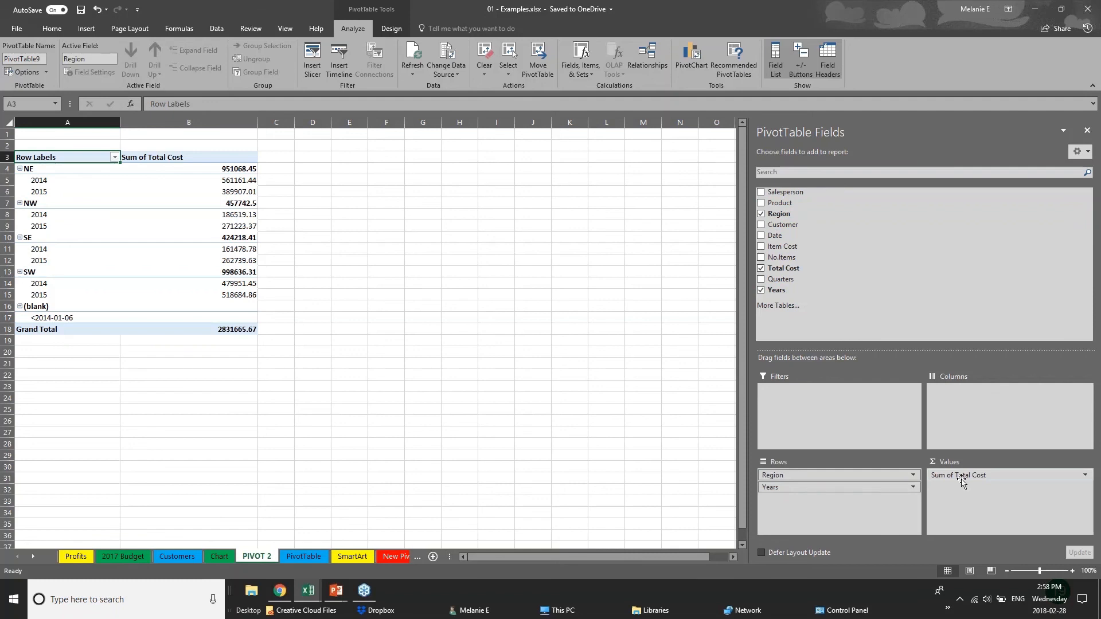
Move the Years field from the PivotTable's rows to its columns.
click(806, 487)
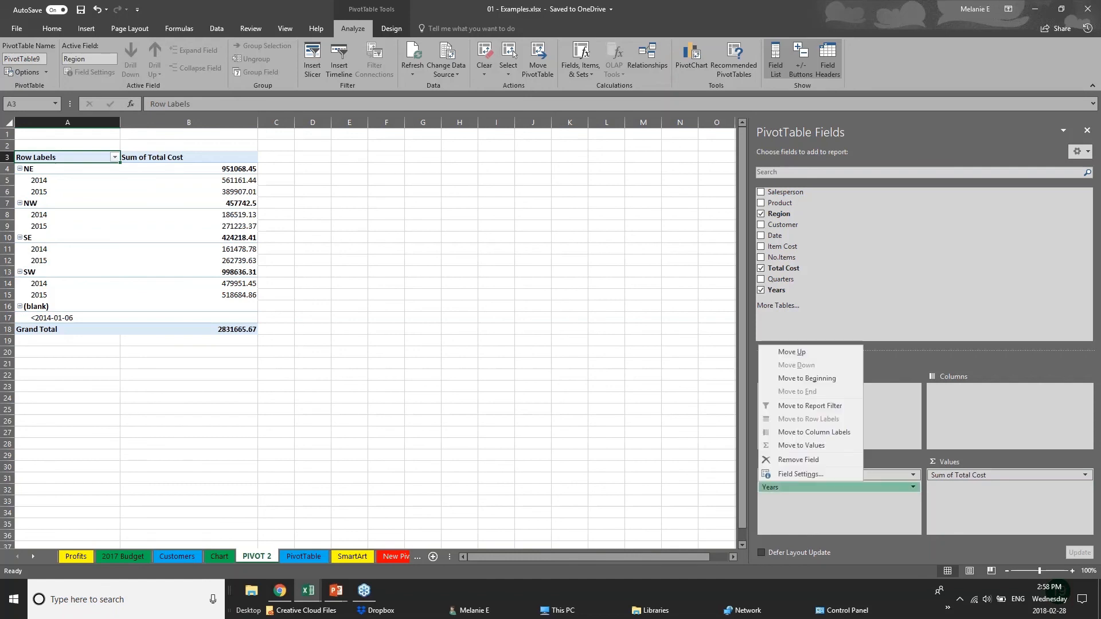
click(824, 489)
drag(824, 489, 979, 404)
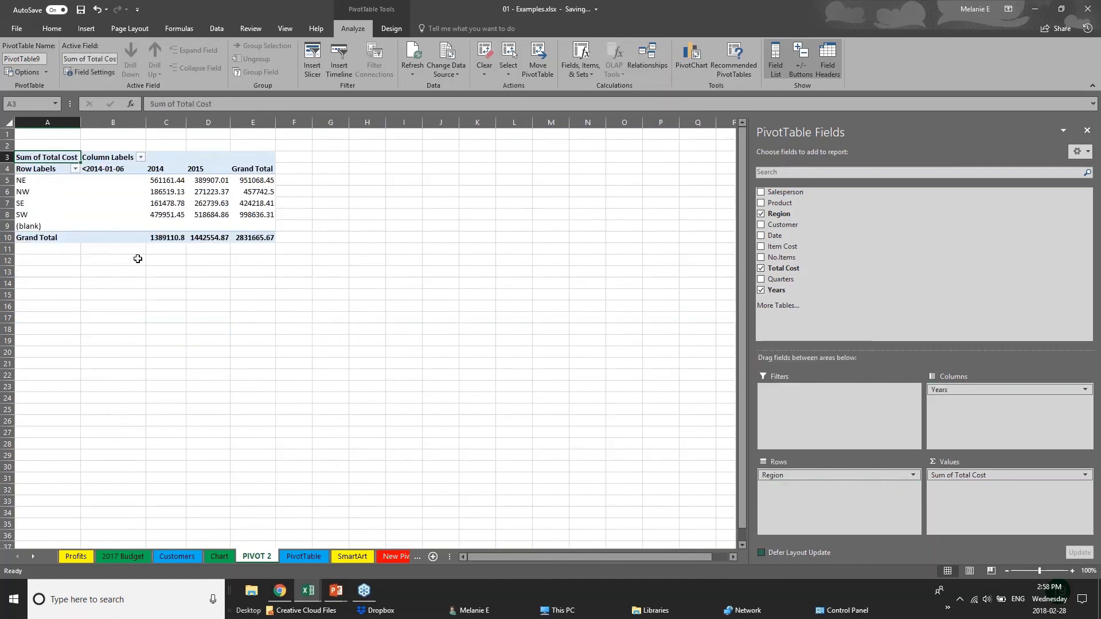
Examine the PivotTable's region rows and their total costs under the 2014 and 2015 columns.
click(31, 184)
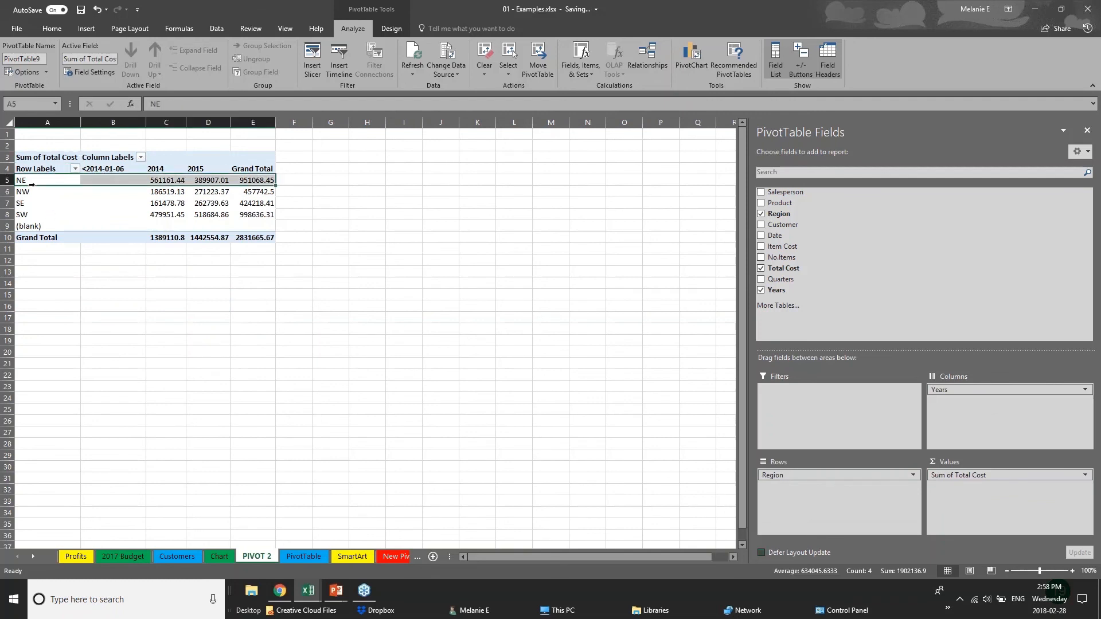
click(25, 217)
click(152, 182)
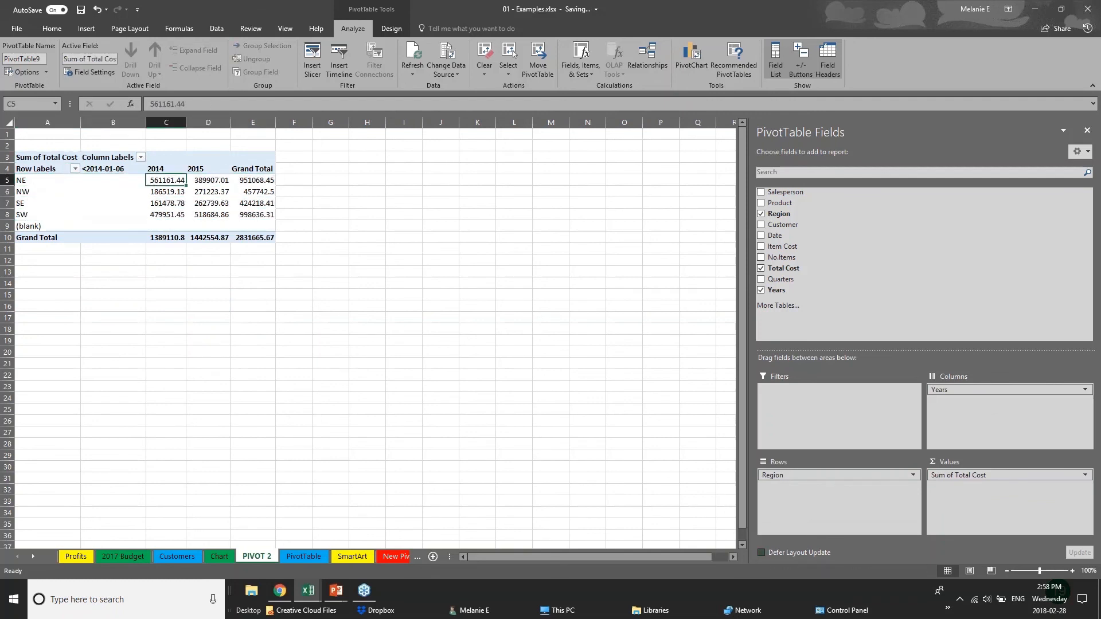
click(152, 204)
click(223, 170)
click(210, 192)
click(217, 215)
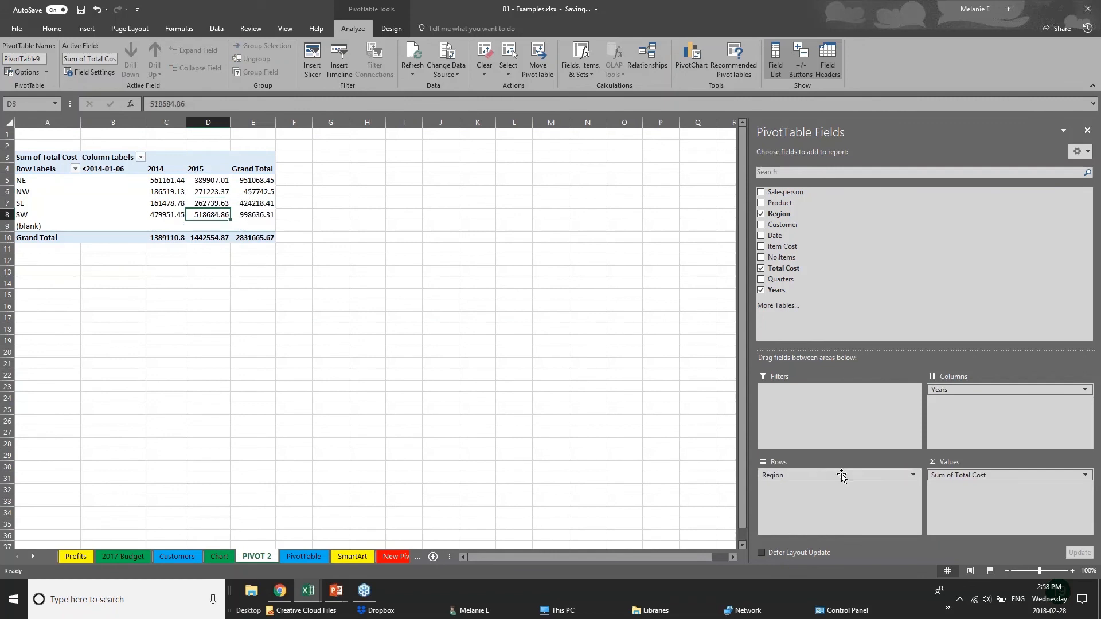
Swap the PivotTable's Region and Years fields to columns and rows respectively, and add Date to the rows and Customer to the columns.
mouse_move(975, 390)
mouse_down()
mouse_move(838, 396)
mouse_move(828, 490)
mouse_move(817, 475)
mouse_move(977, 396)
mouse_up()
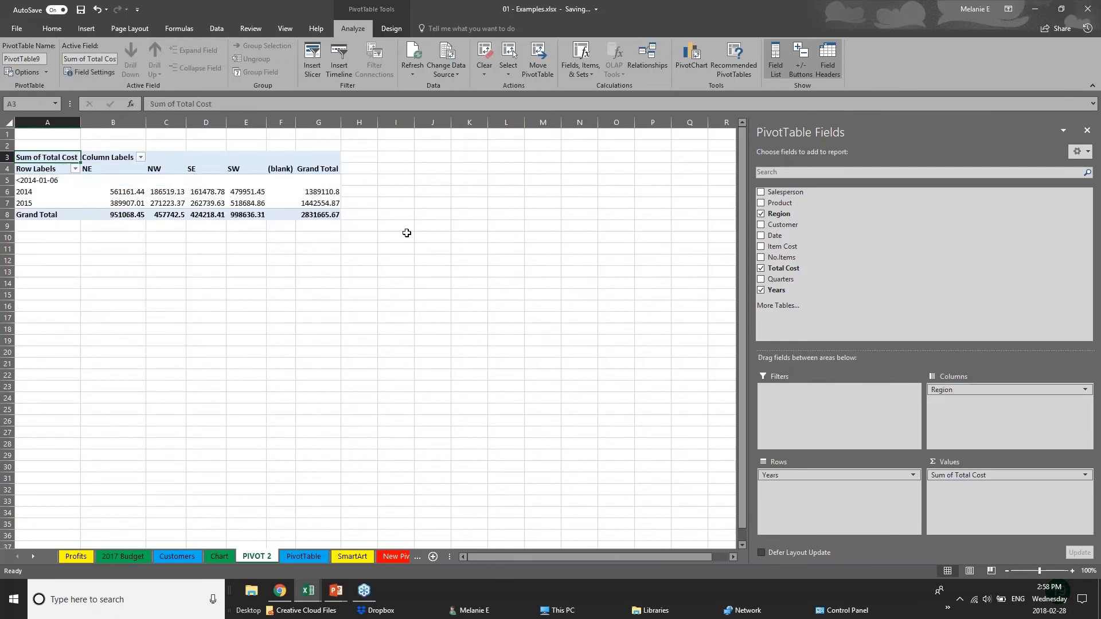
click(761, 225)
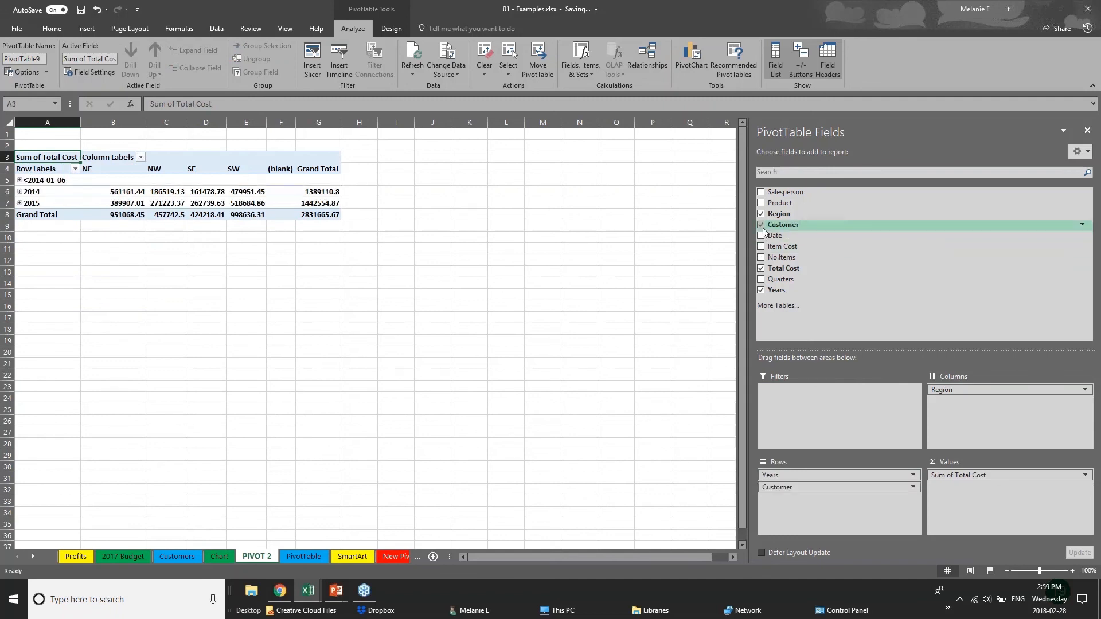
click(761, 236)
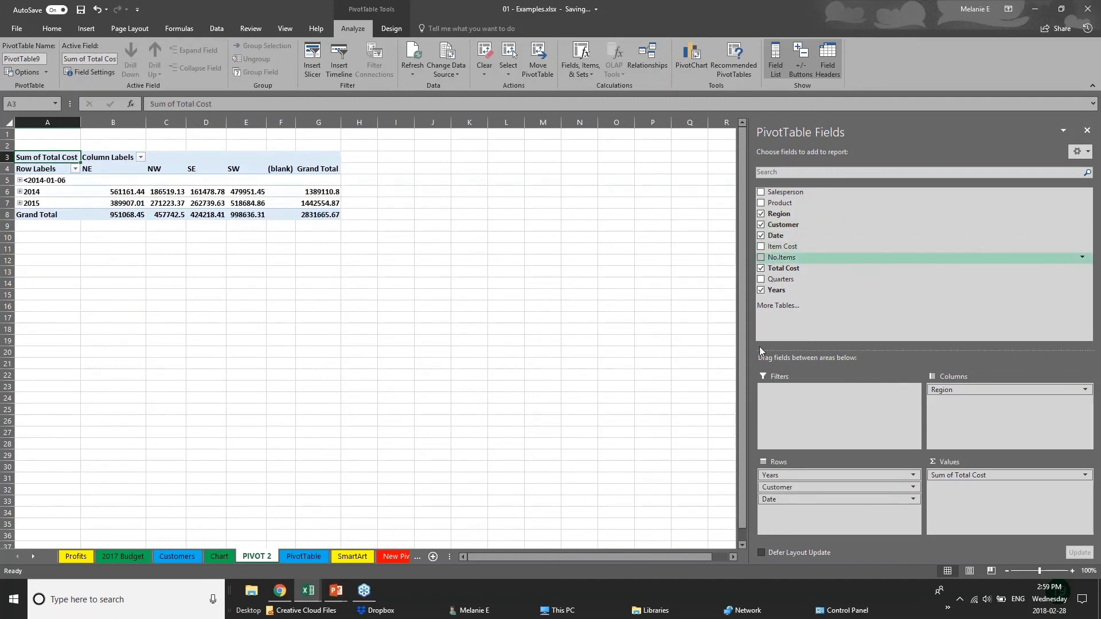
drag(849, 487, 984, 406)
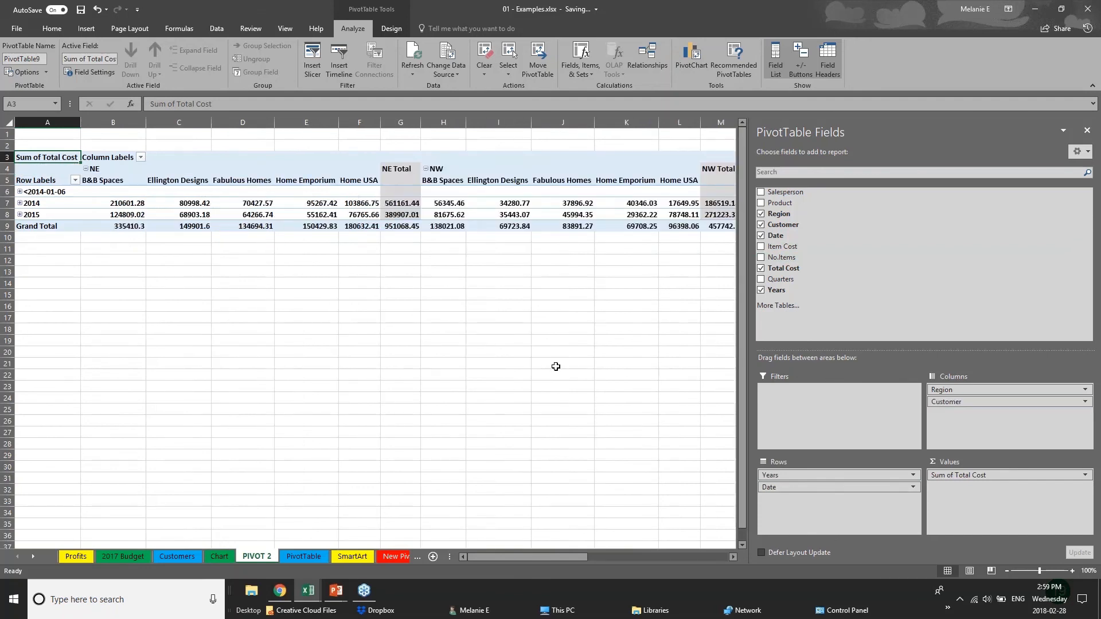
Expand and collapse the year groups to examine the monthly total costs by region and customer across the widened PivotTable.
click(20, 193)
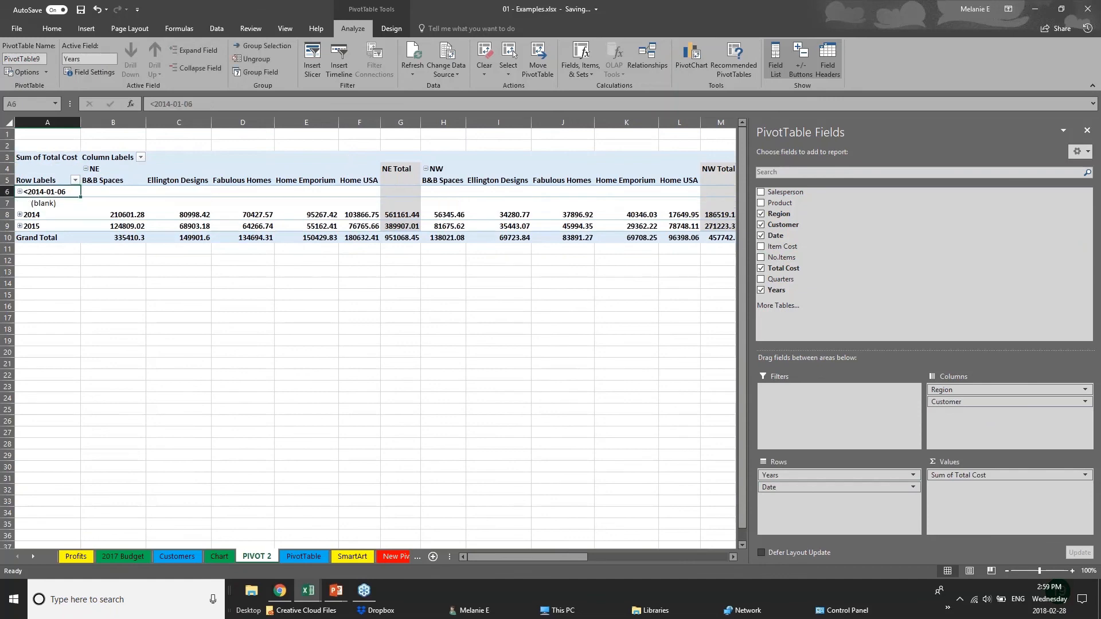
click(20, 192)
click(20, 203)
click(19, 203)
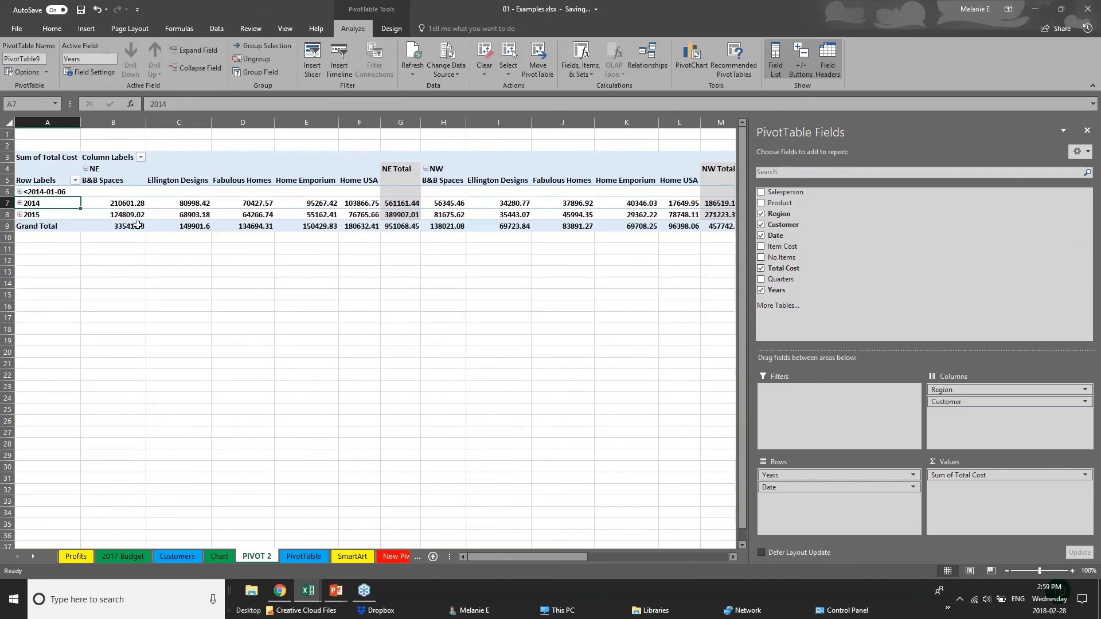
click(20, 214)
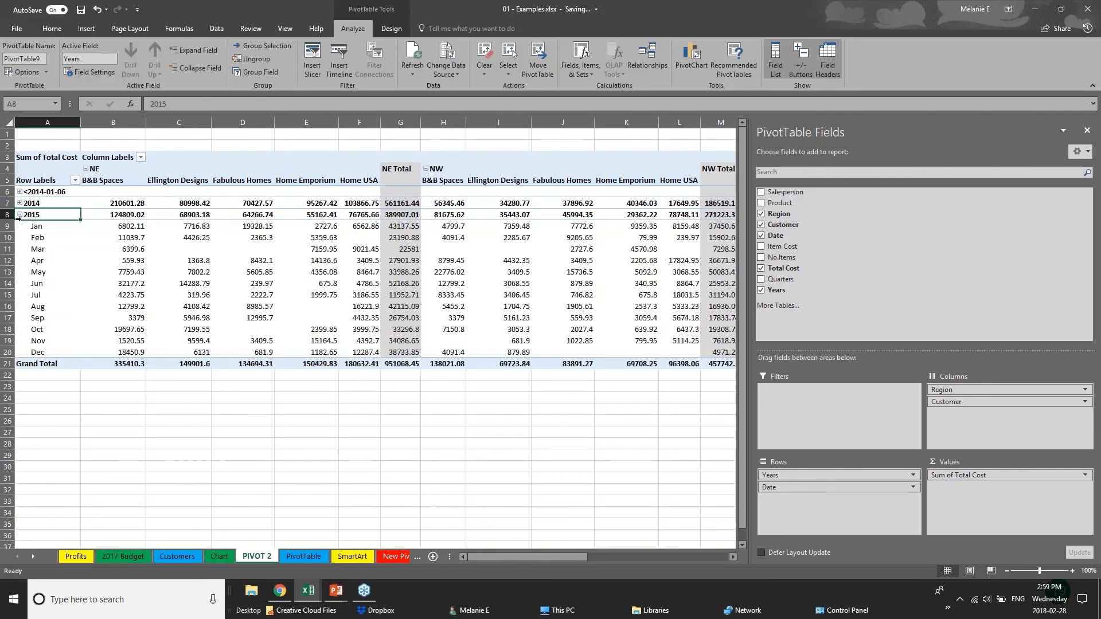
click(20, 214)
click(441, 277)
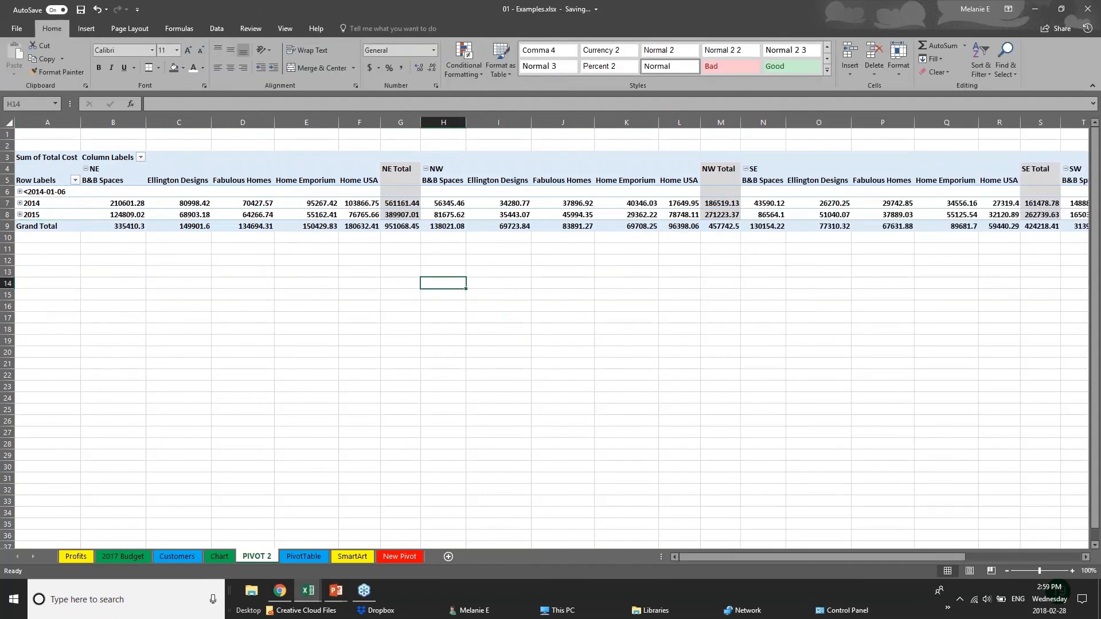
click(806, 193)
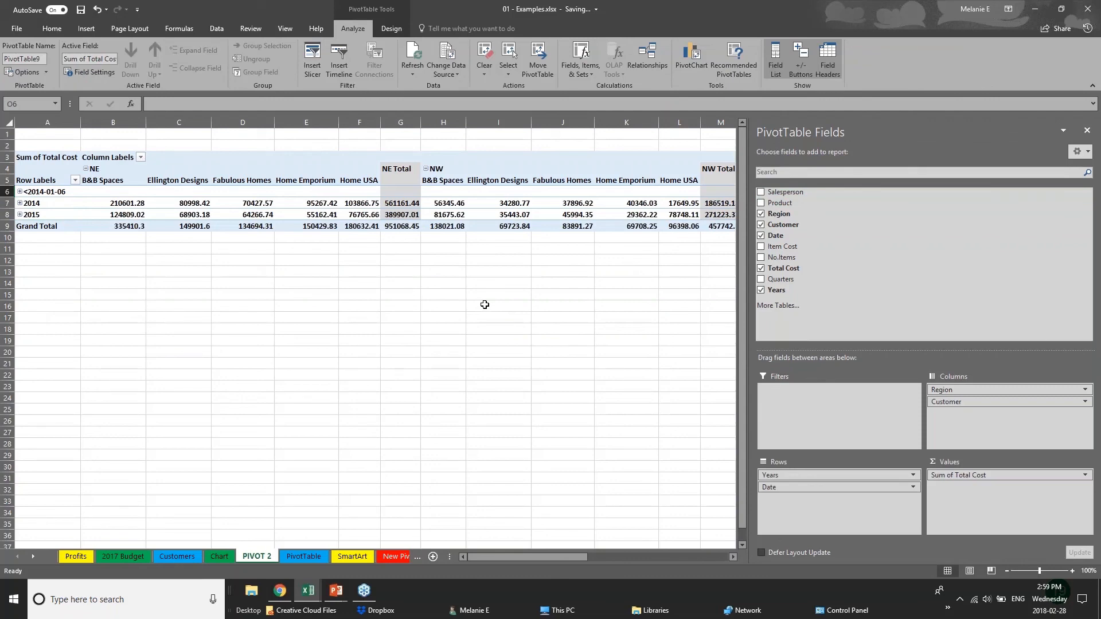
click(56, 270)
click(390, 216)
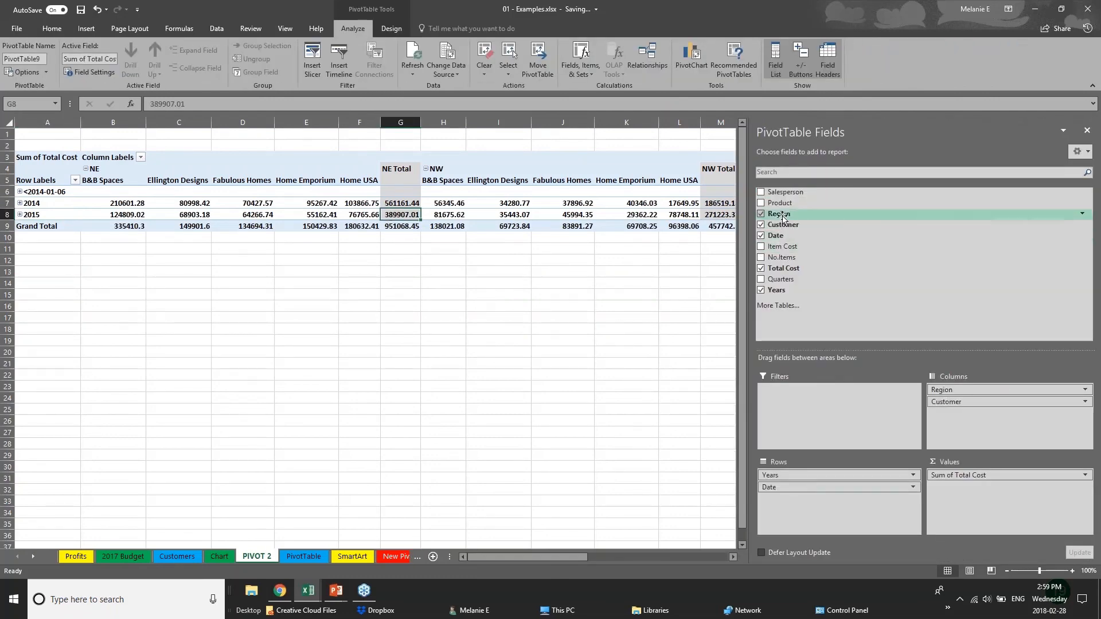
Remove the Customer and Date fields from the PivotTable.
click(761, 224)
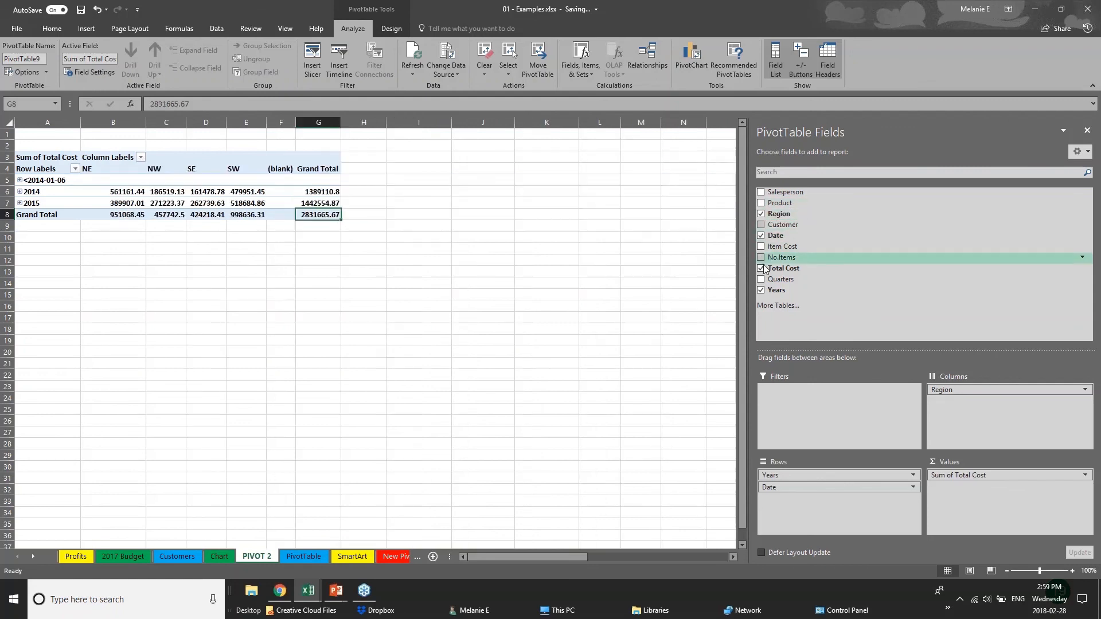
click(761, 235)
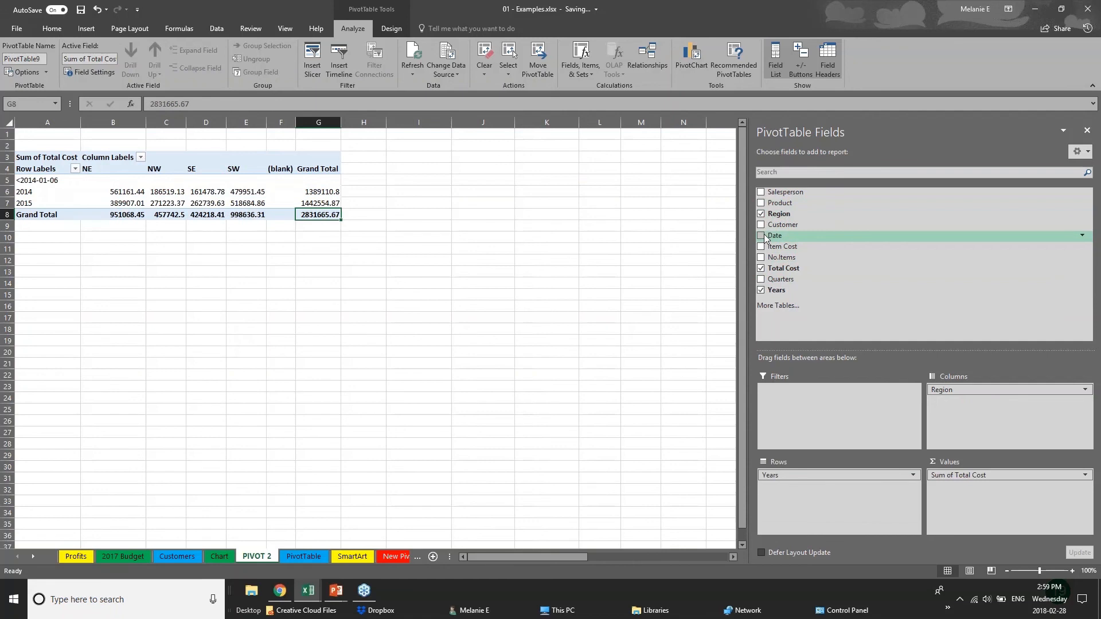
click(67, 247)
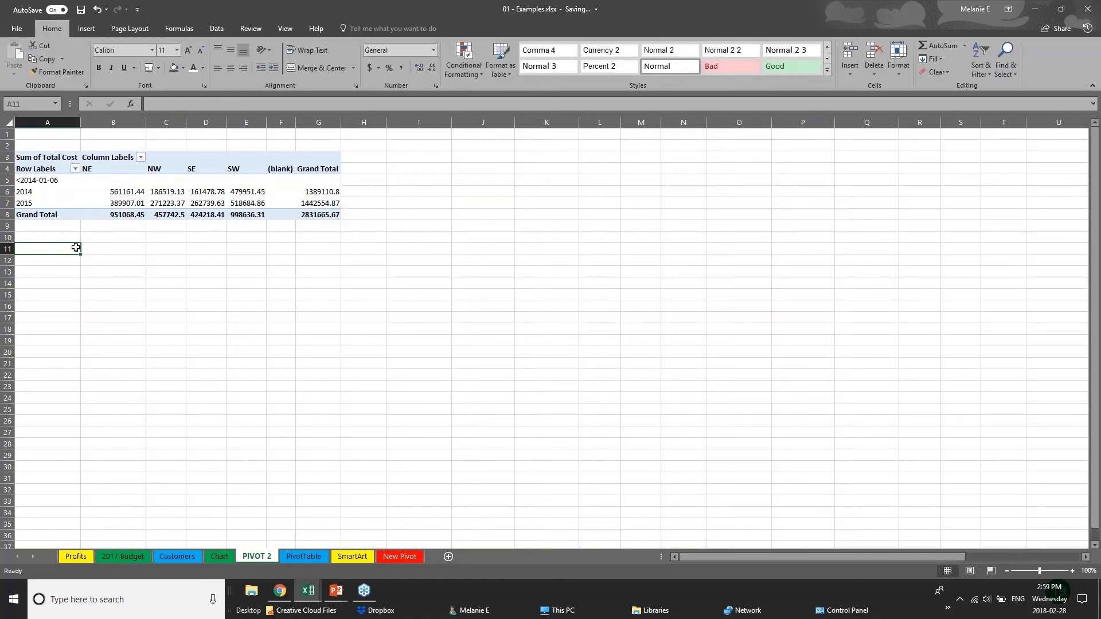
Insert a Clustered Column PivotChart from the PivotTable and place it beside the table's Grand Total column.
click(176, 210)
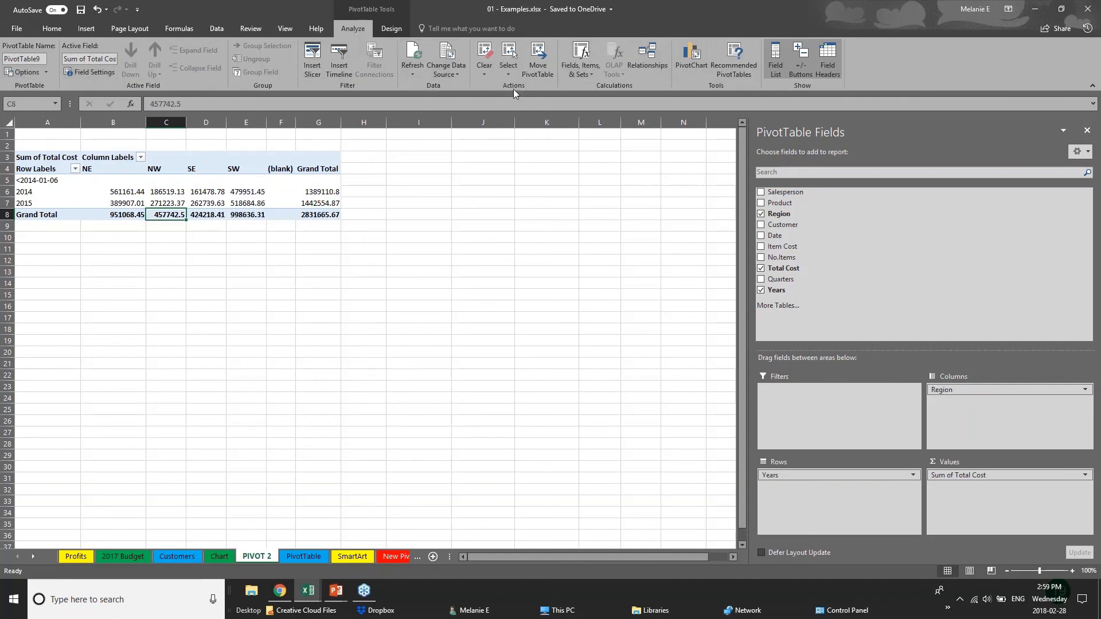
click(699, 67)
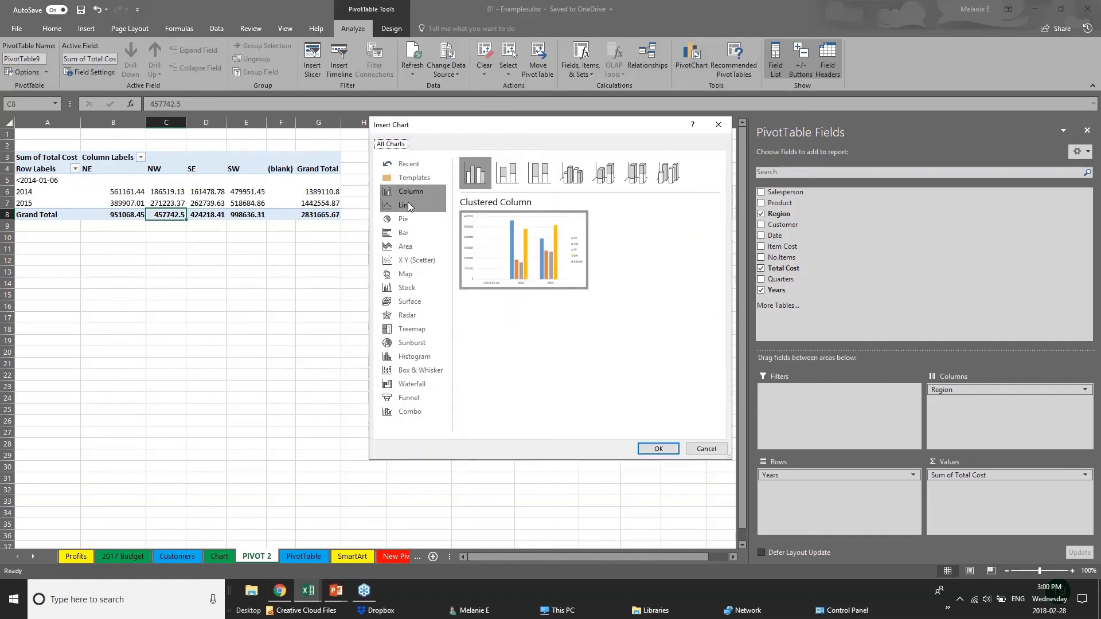
click(658, 449)
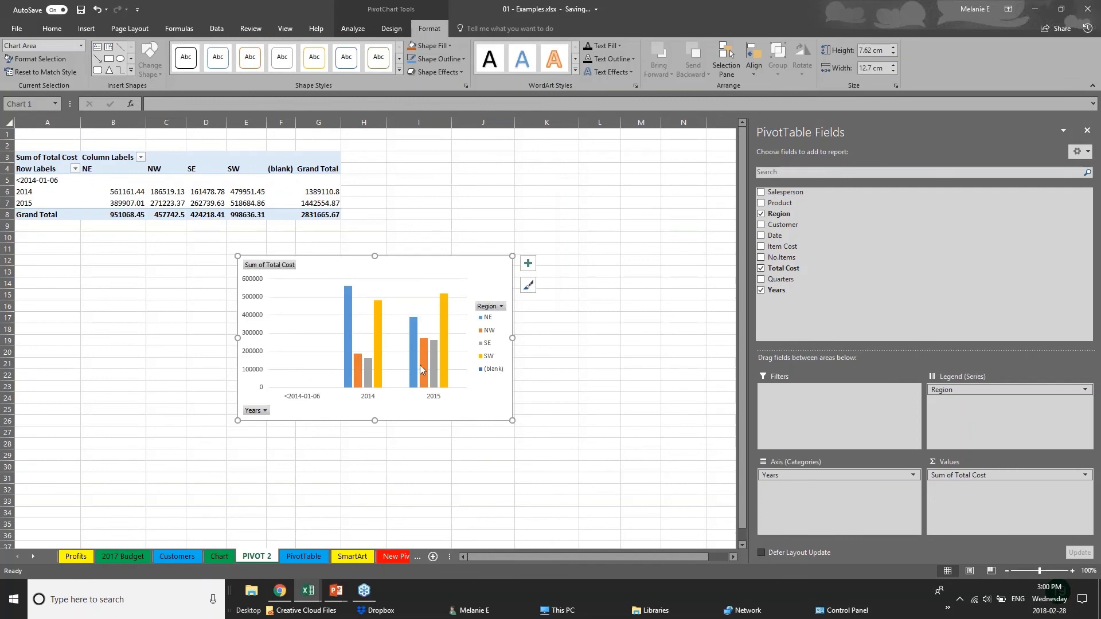
drag(451, 310, 621, 192)
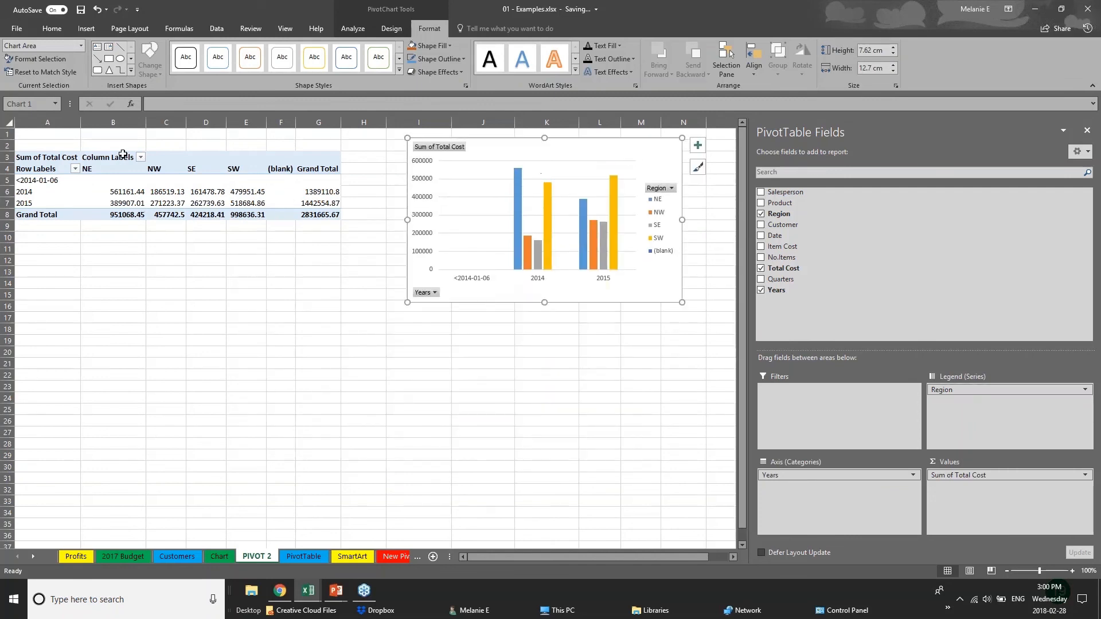
Add the Product and Customer fields to the PivotChart's axis categories.
click(849, 475)
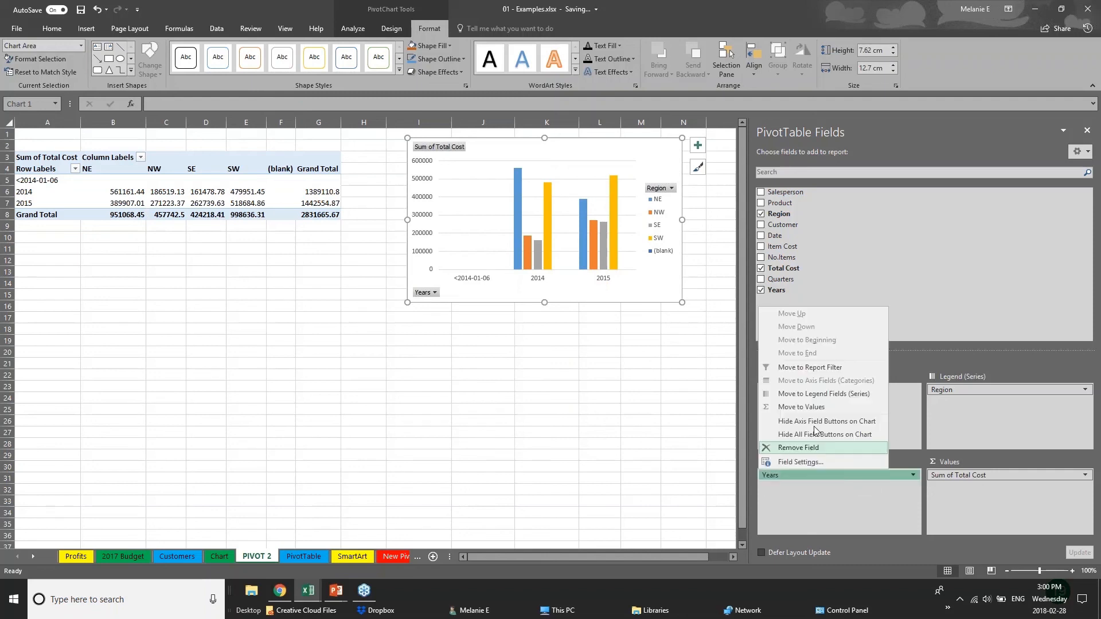
click(761, 203)
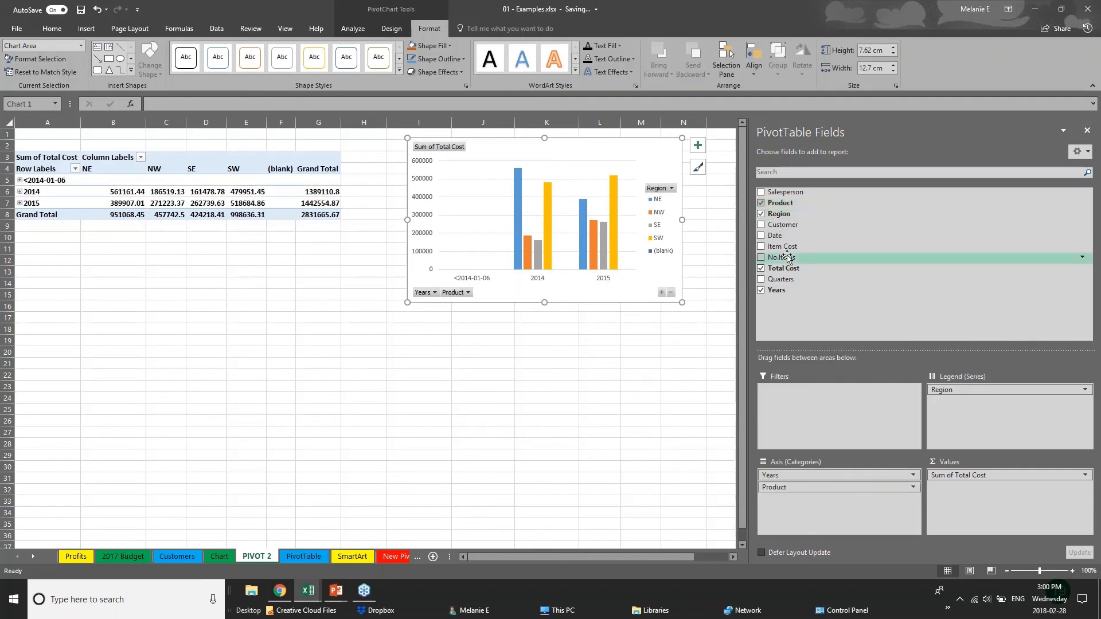
click(761, 224)
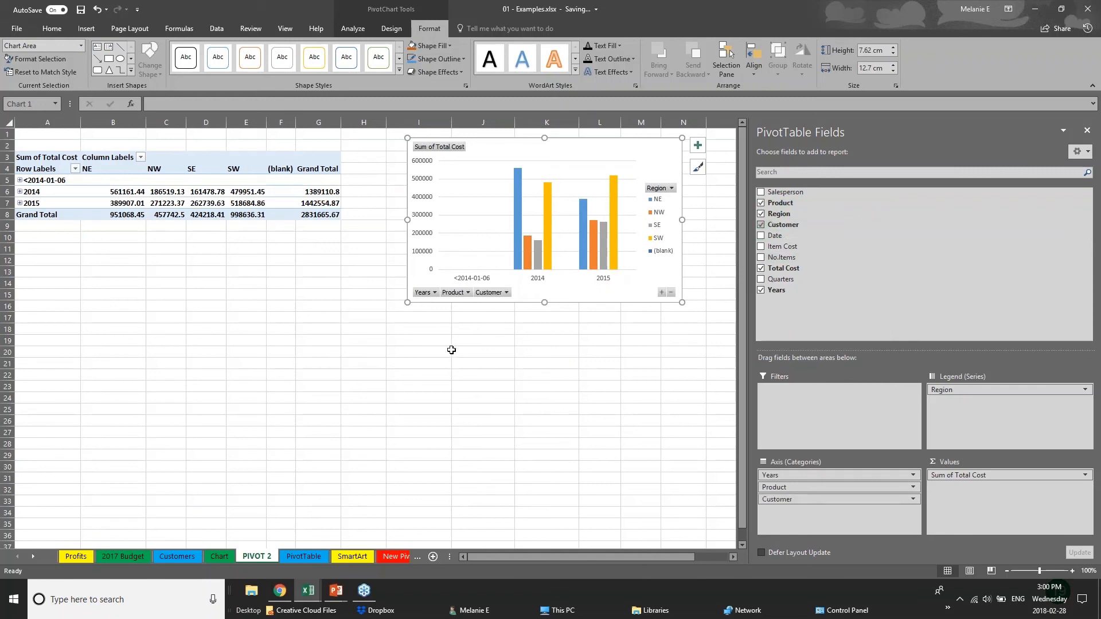
View the Customer filter options on the PivotChart and leave them unchanged.
click(504, 293)
click(529, 324)
click(507, 293)
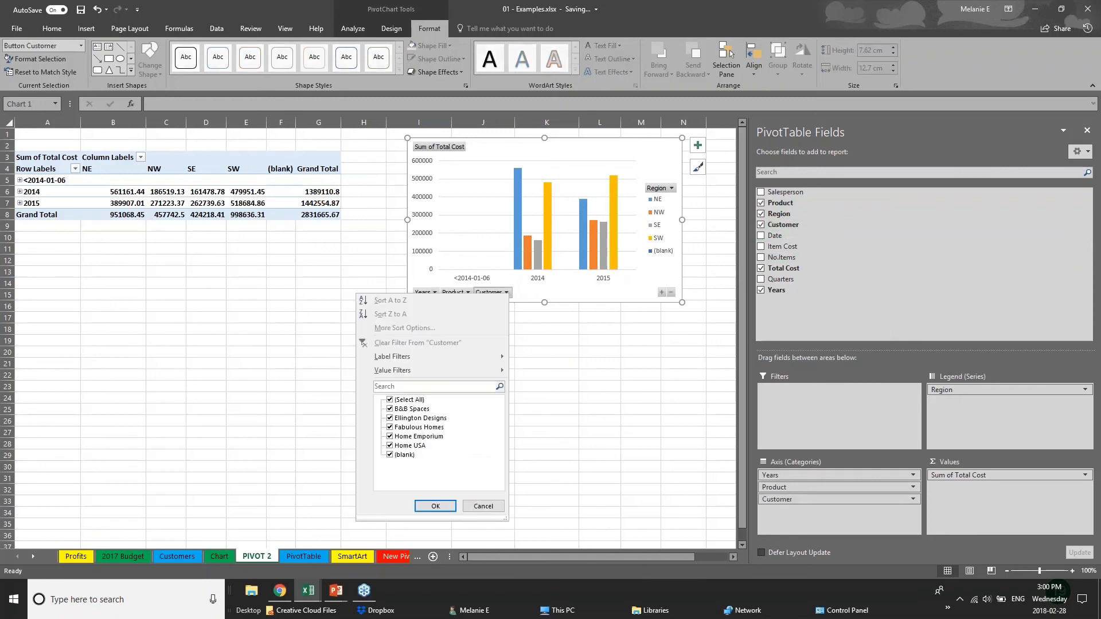
click(533, 325)
Set Customer and Product as the PivotChart's legend series and Region as an axis category under Years, and move the chart below the table.
drag(832, 500, 974, 406)
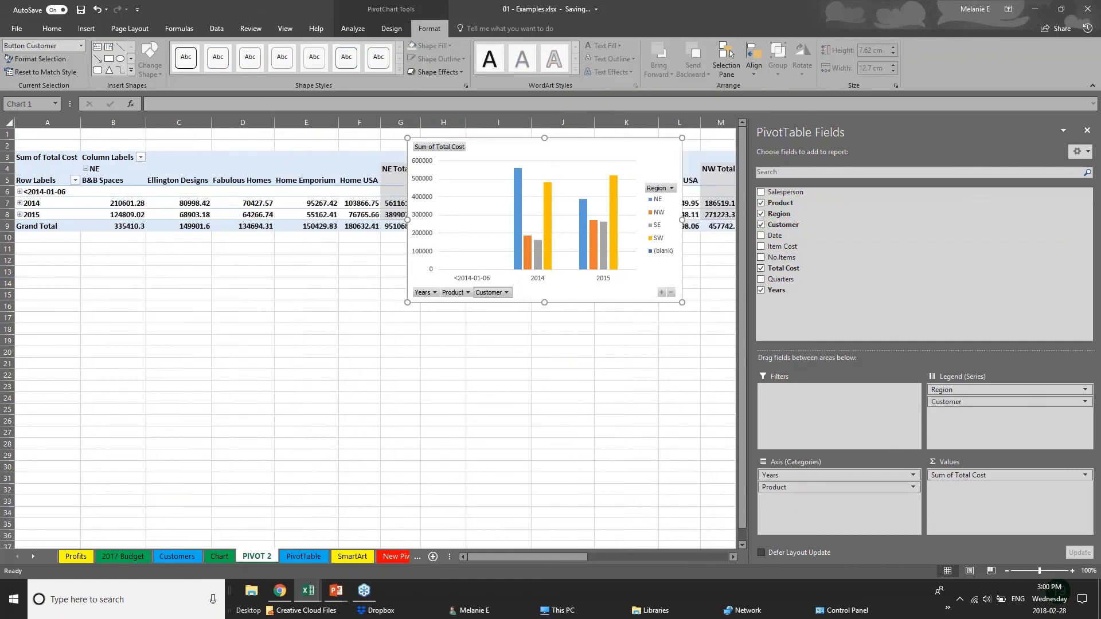
drag(691, 153, 529, 341)
drag(1009, 390, 832, 526)
drag(837, 487, 960, 402)
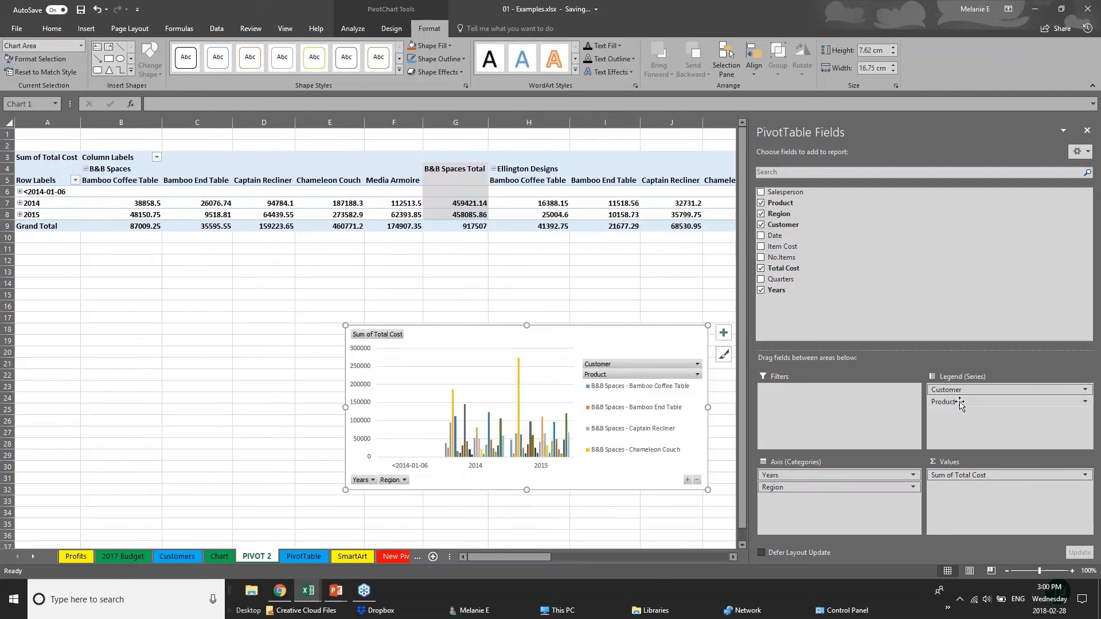
click(86, 28)
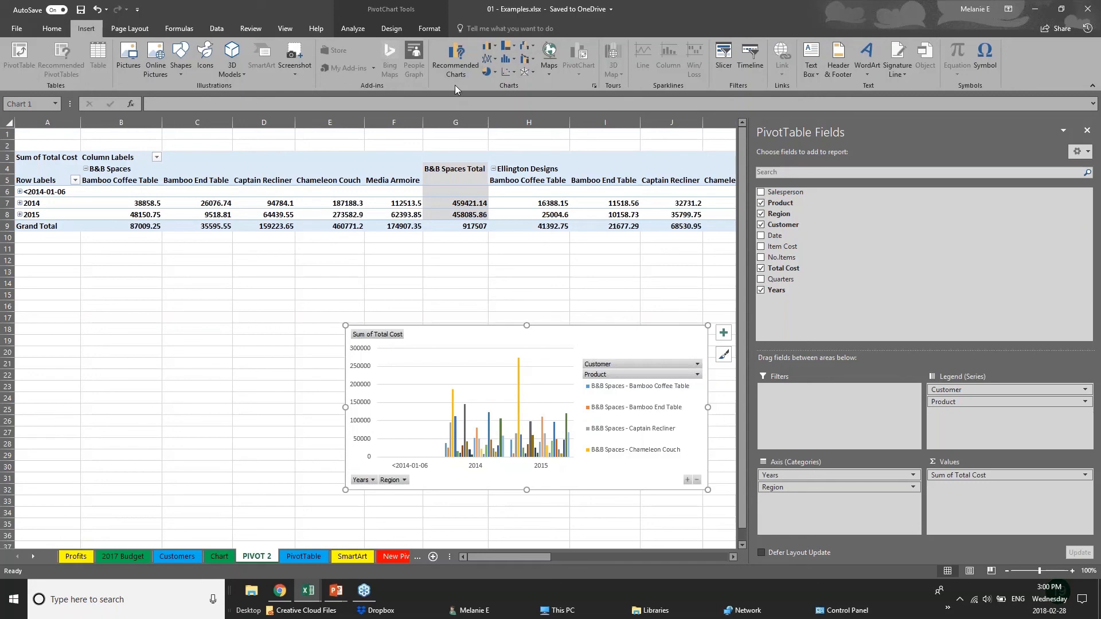
click(316, 340)
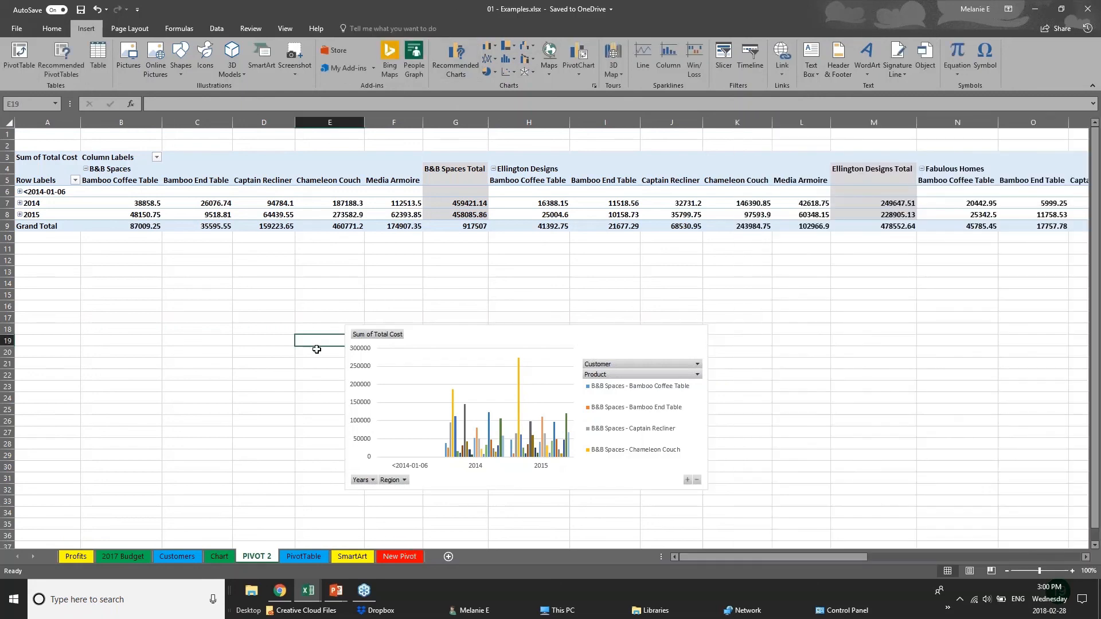
Switch to the PowerPoint slide show and advance from the Pivot Tables slide to the closing Thank you slide.
click(336, 591)
click(395, 554)
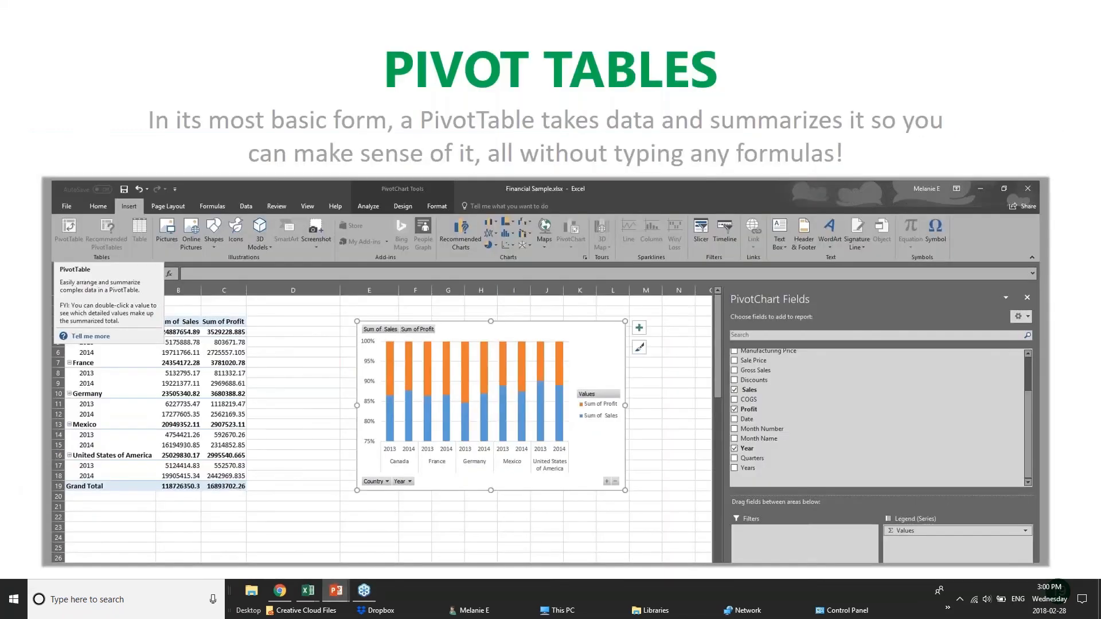
key(Right)
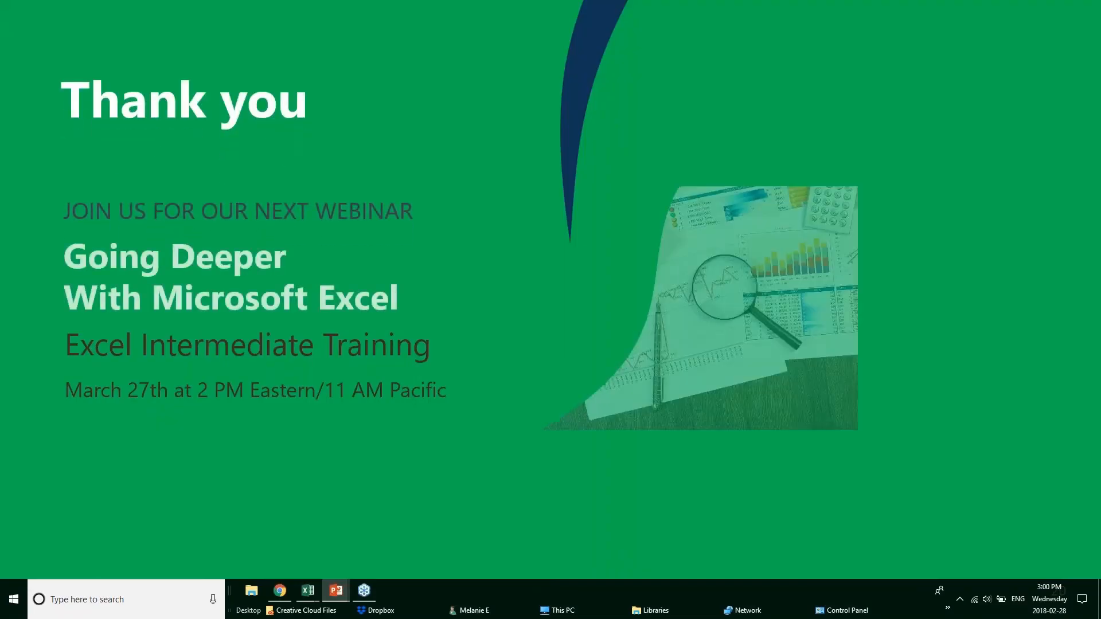